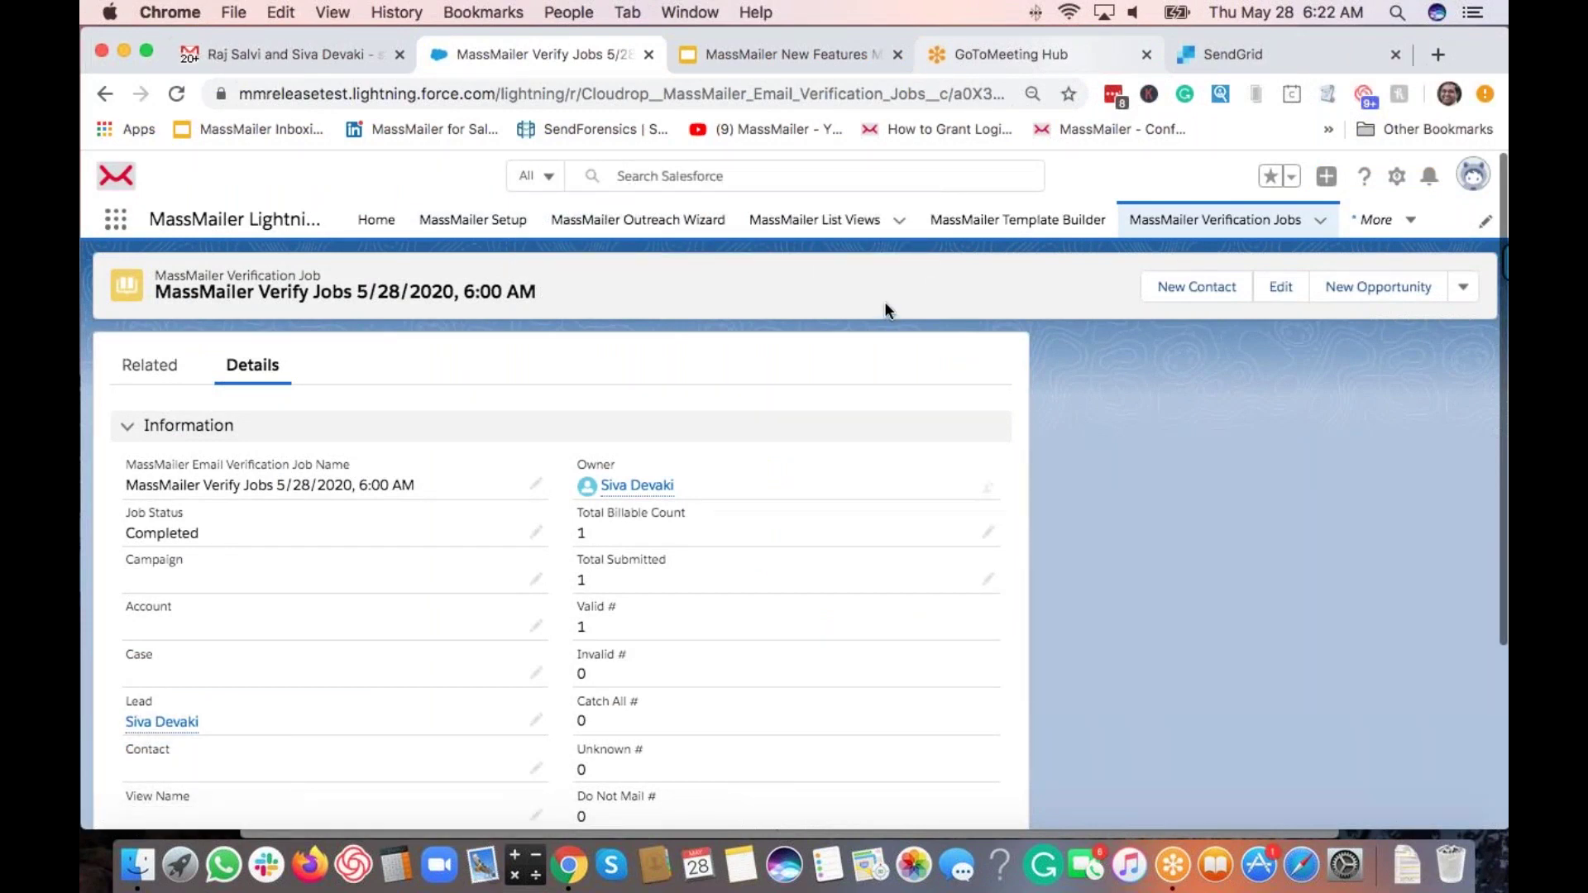
left_click(1414, 228)
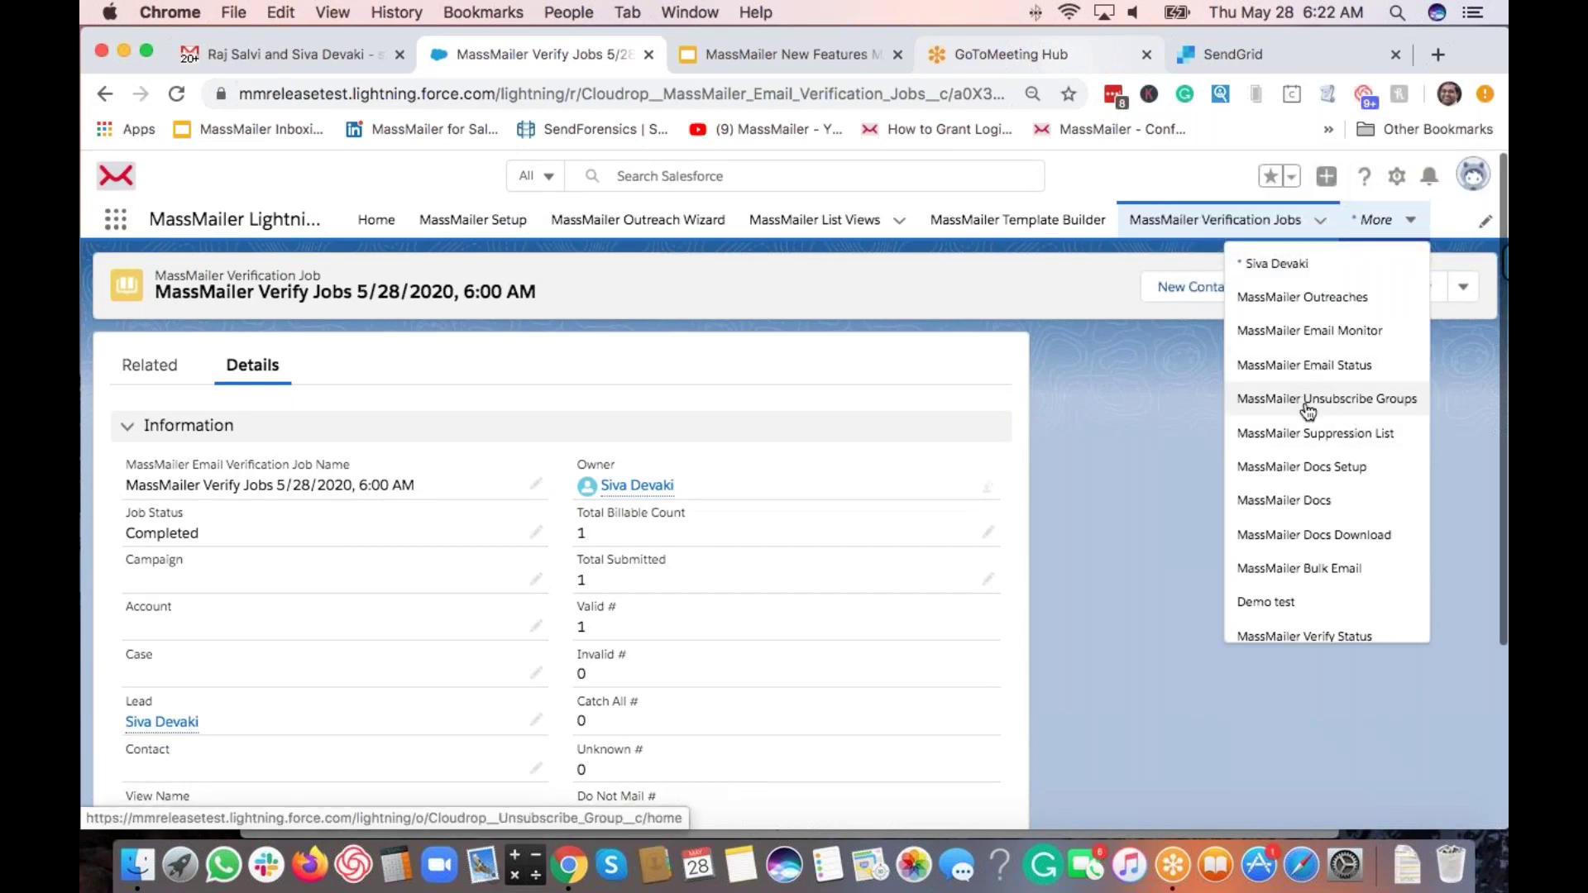
scroll(1338, 588, "down", 2)
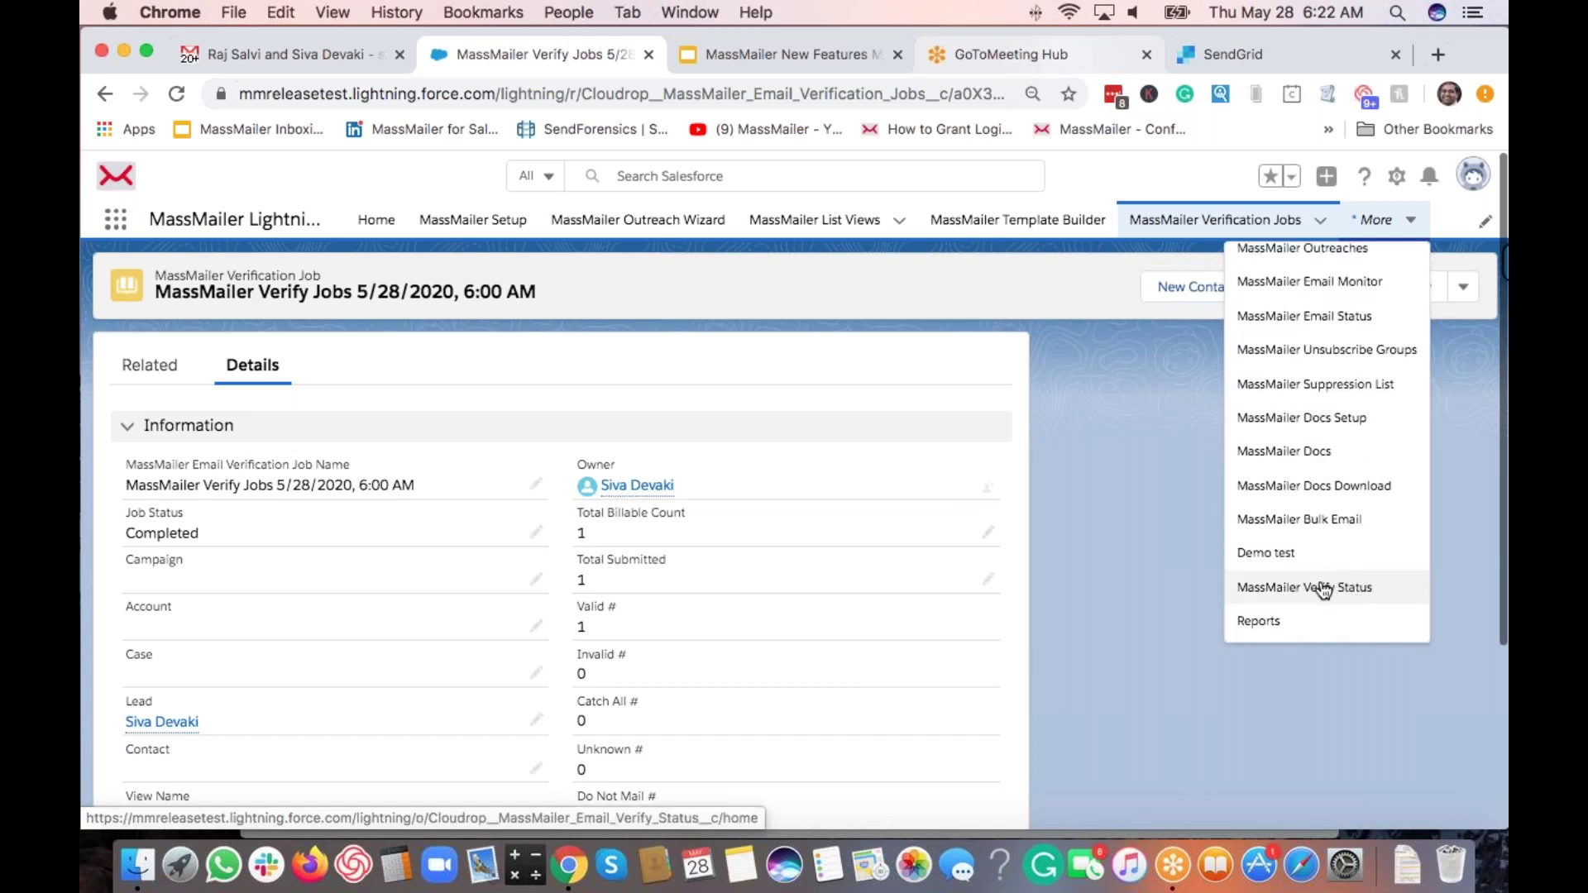
scroll(1324, 588, "up", 2)
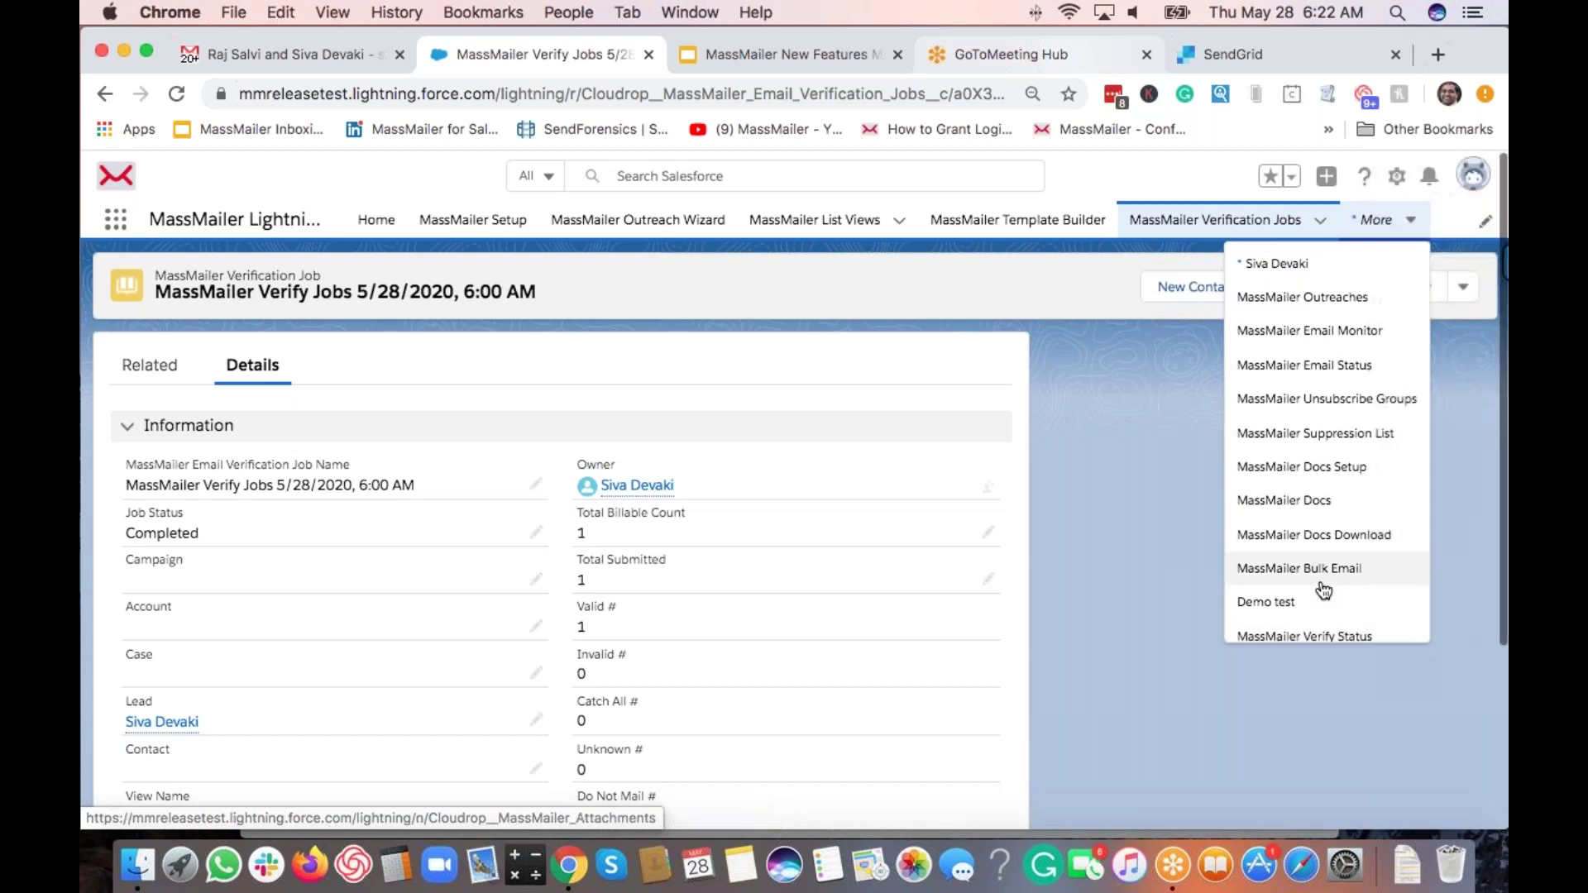
scroll(1324, 589, "down", 2)
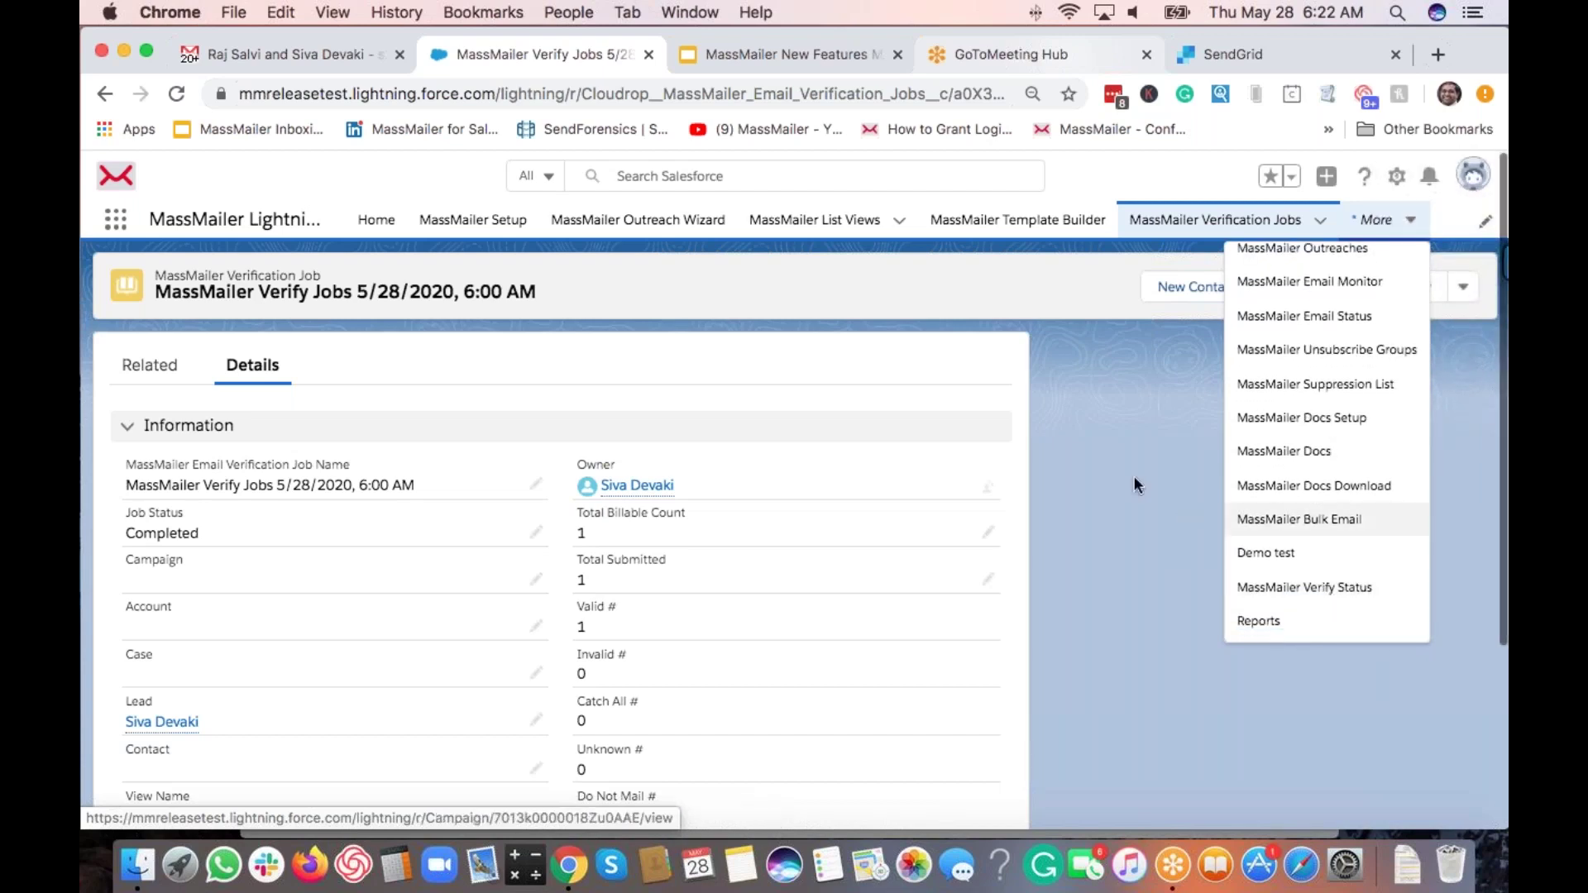
left_click(968, 286)
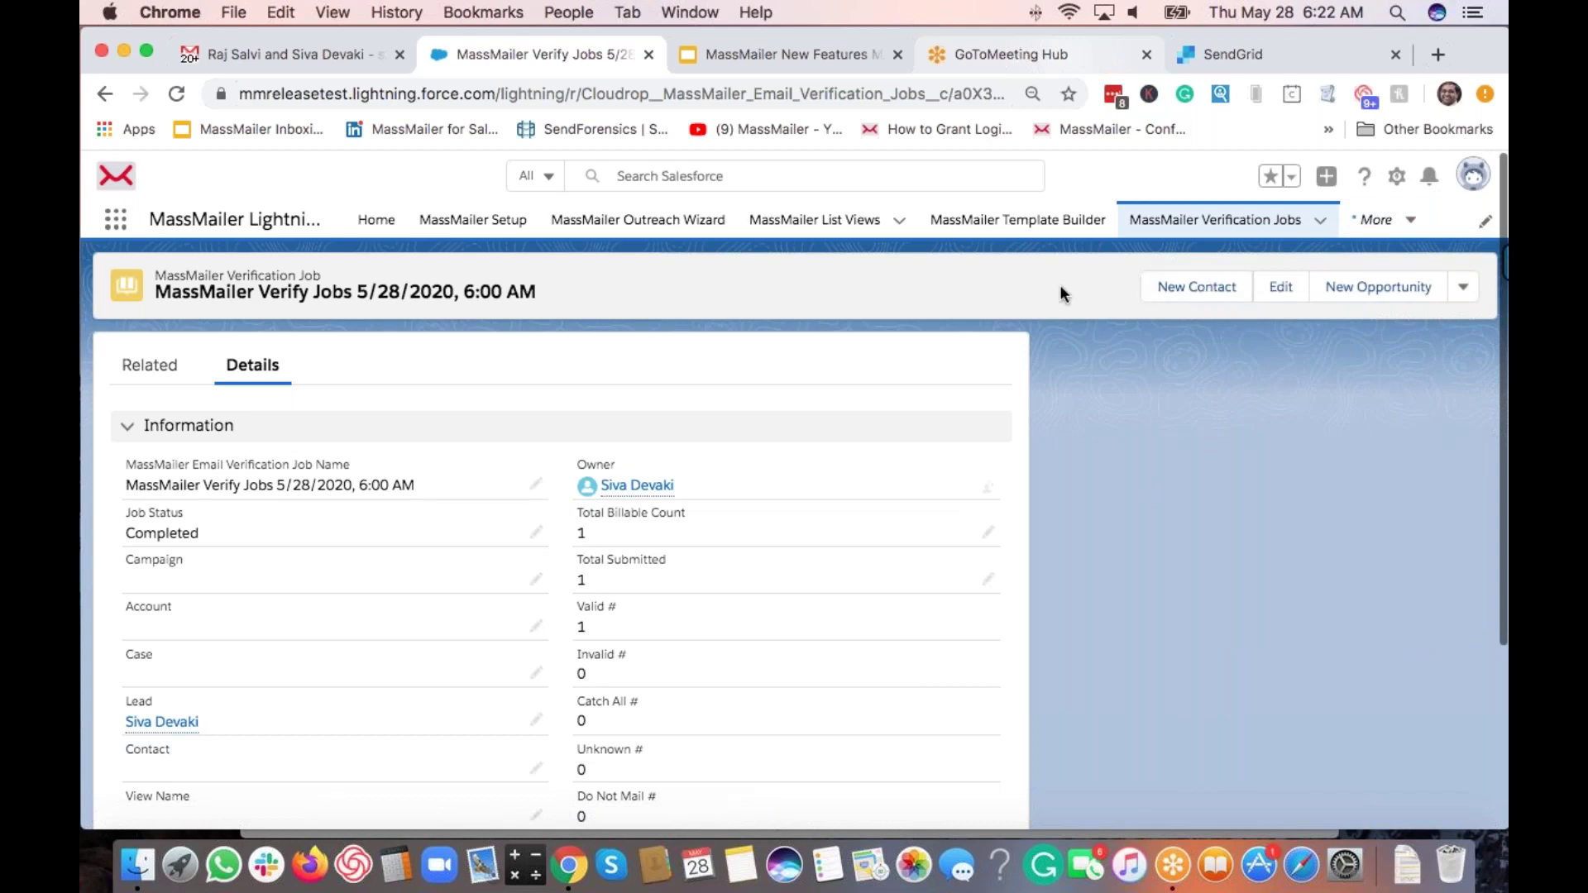
Step: View the MassMailer Verification Jobs and Verify Status lists, and examine the related records of the 5/25/2020, 6:14 AM job
left_click(1213, 229)
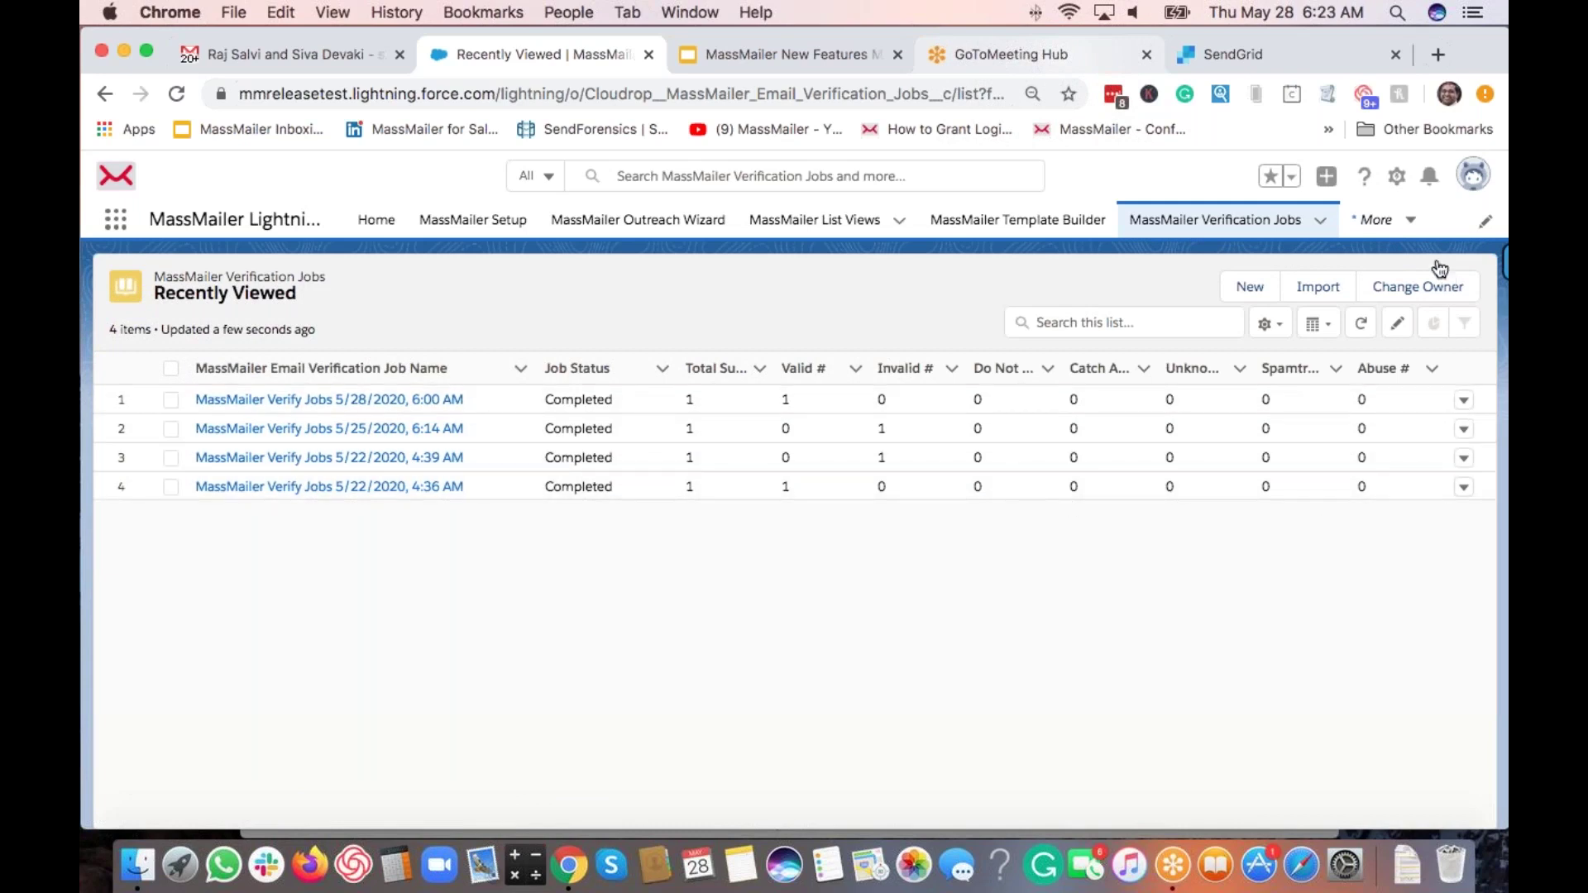
left_click(1411, 221)
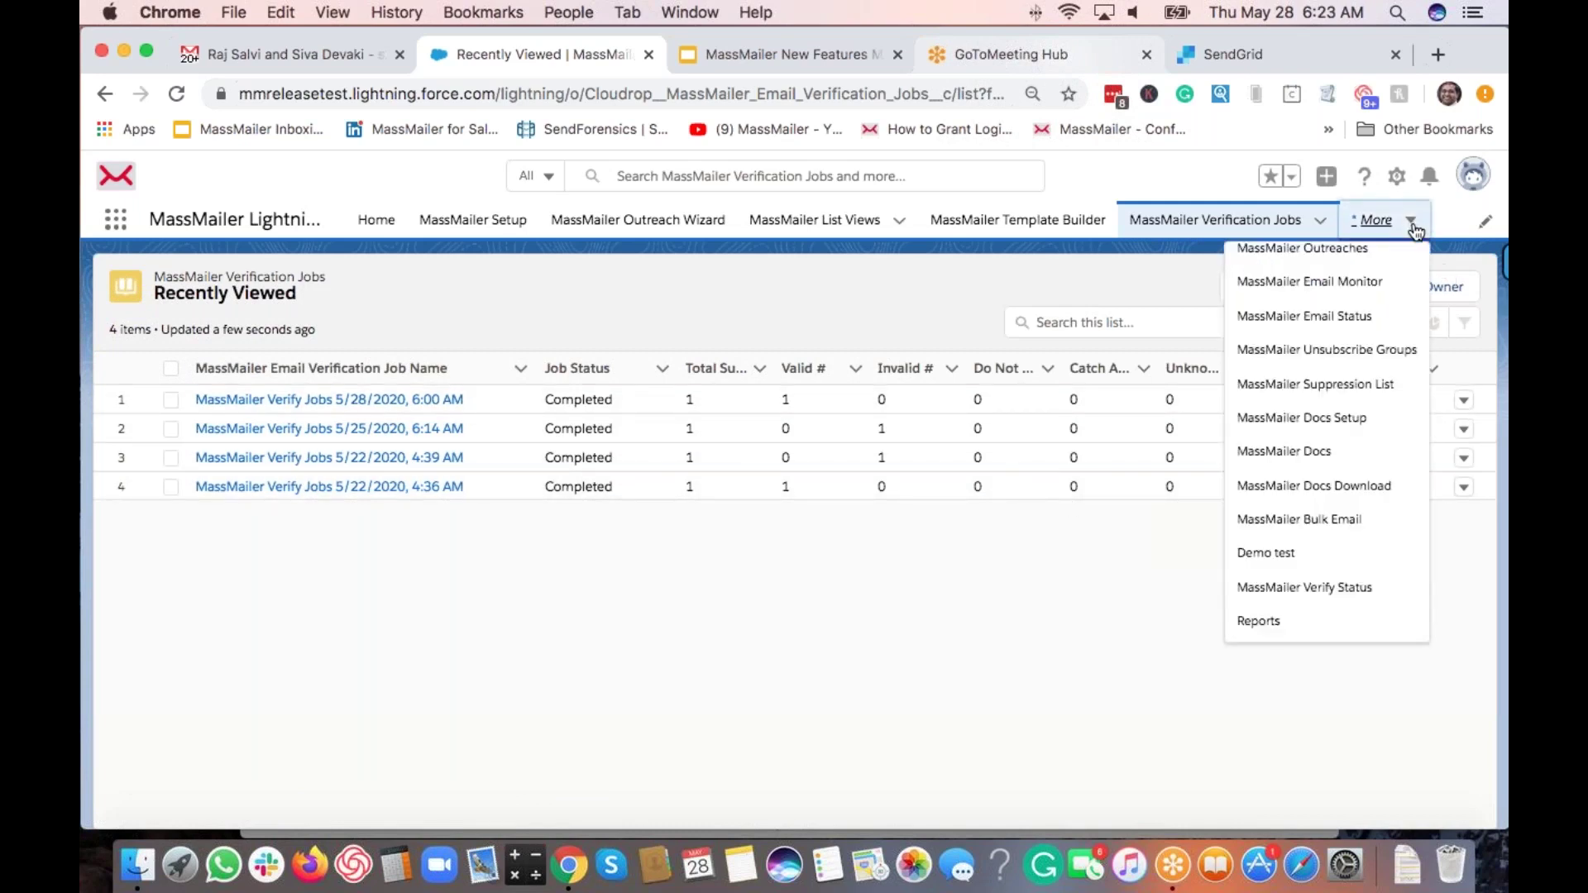
left_click(1333, 591)
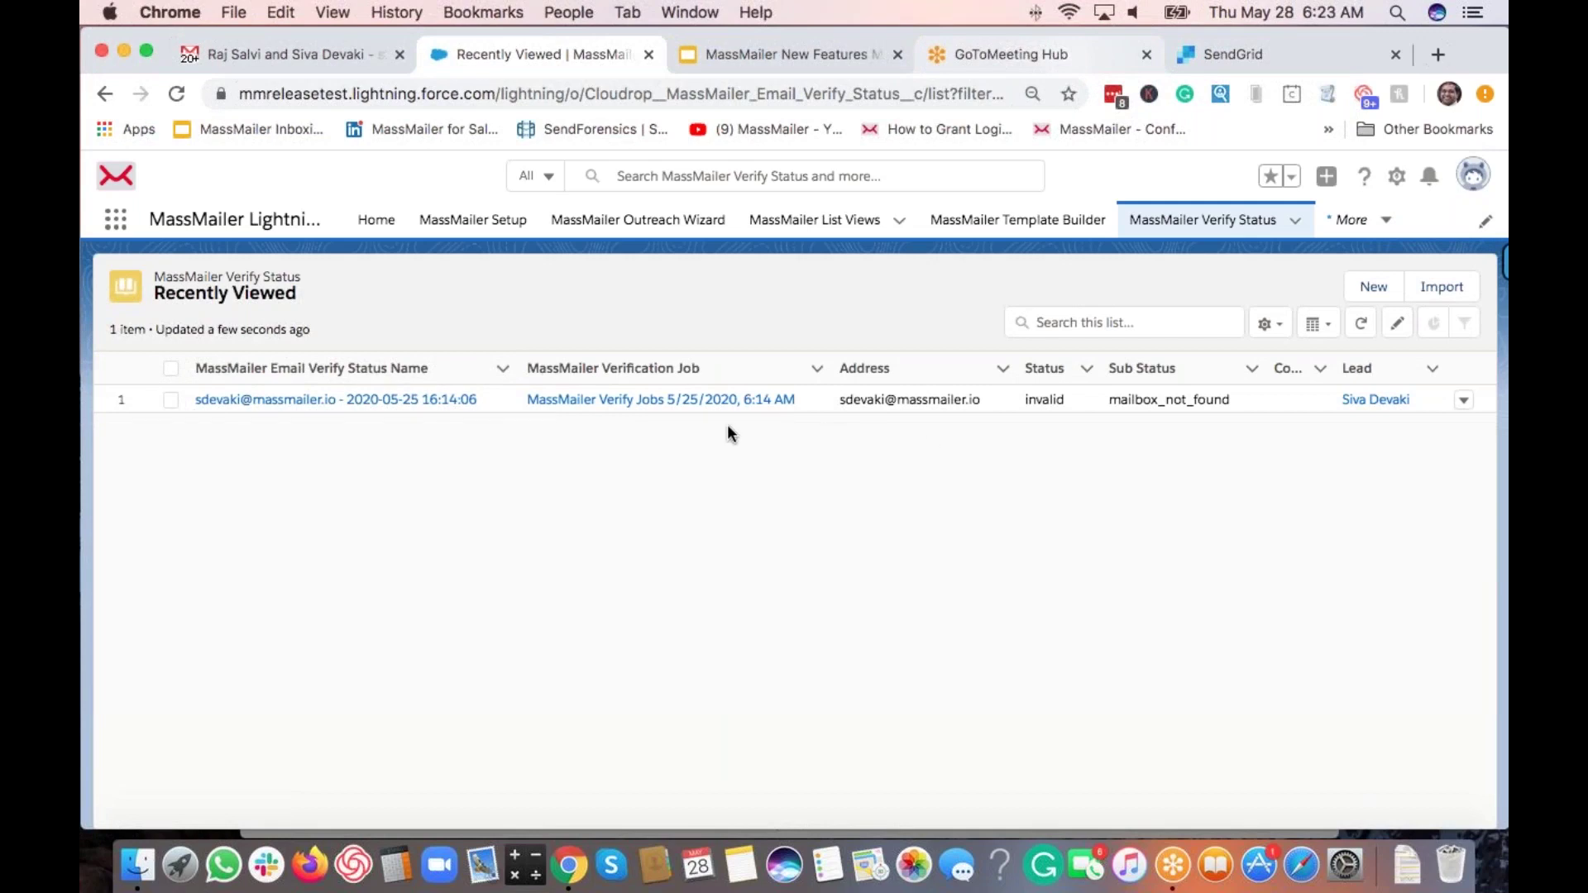
left_click(660, 401)
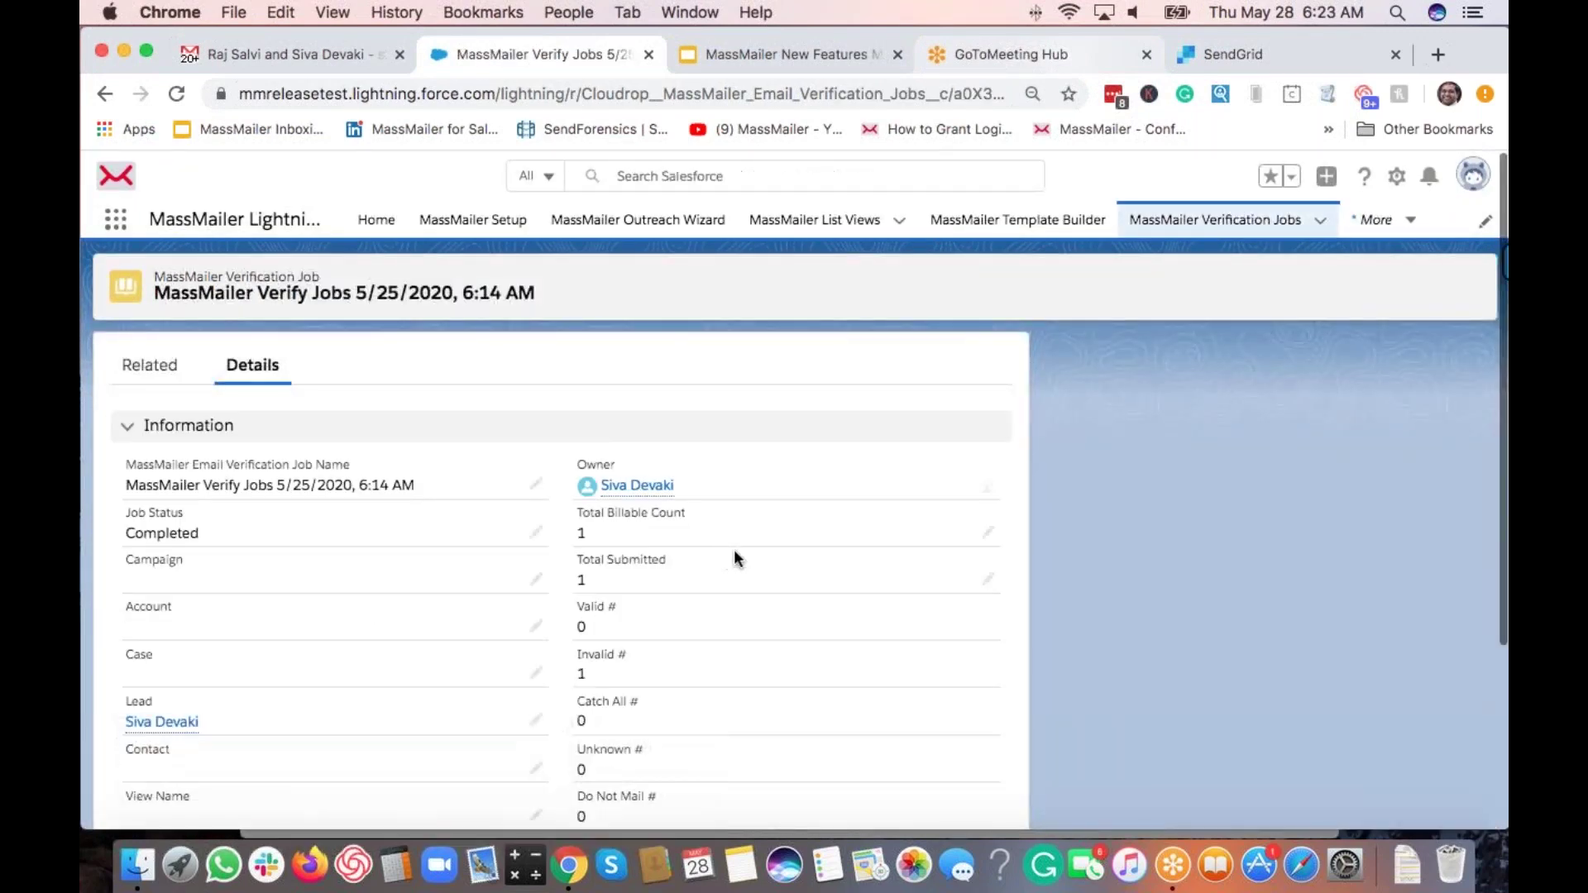
left_click(161, 376)
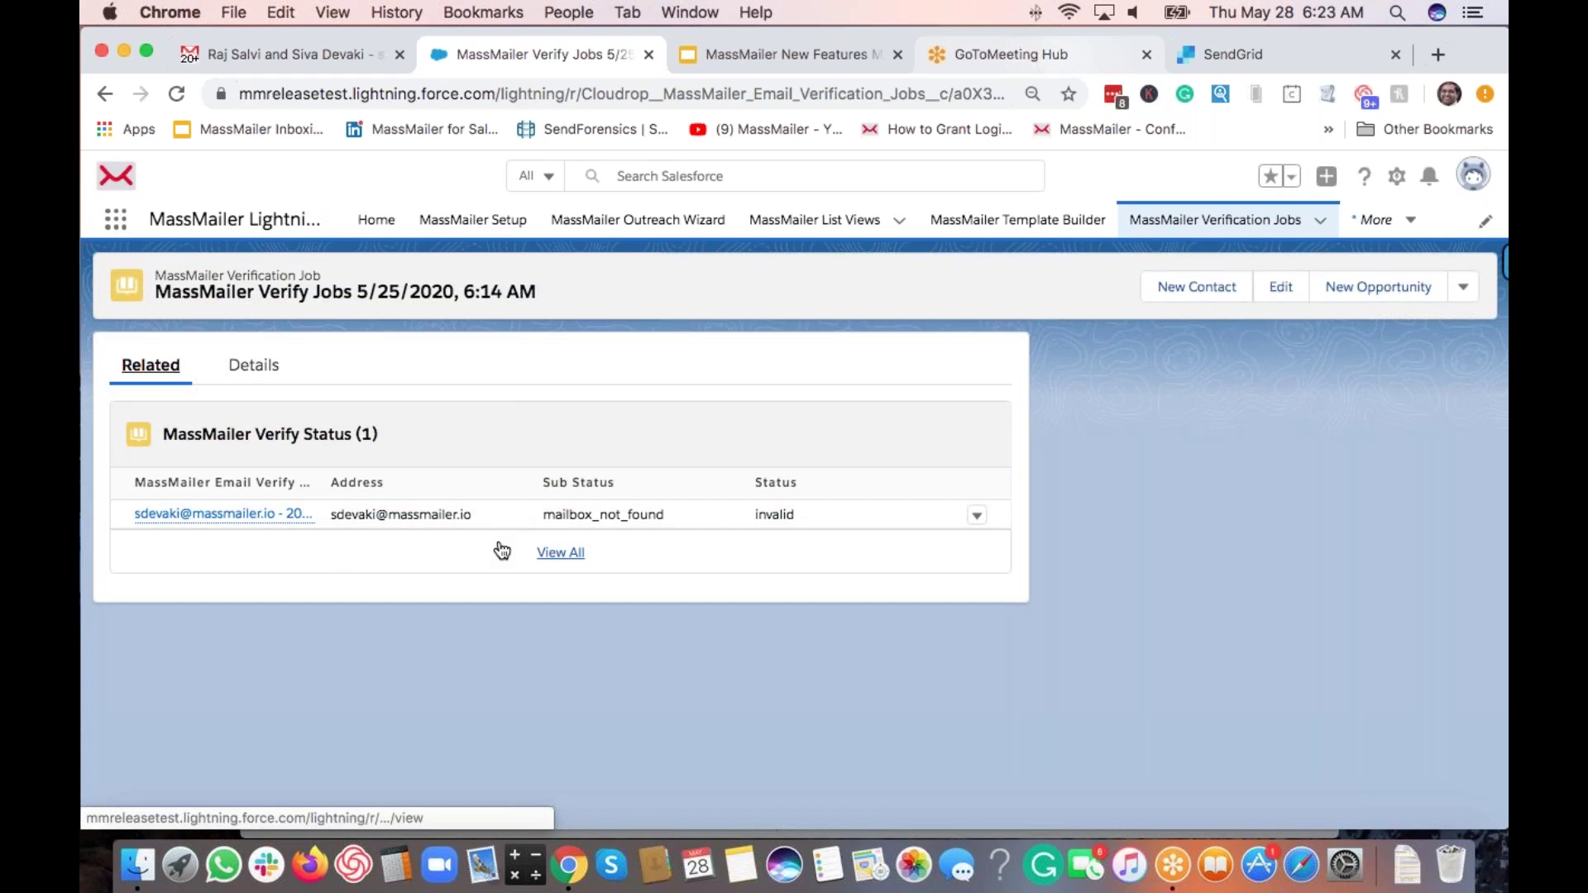
Step: Open the recently viewed MassMailer, Inc contact and check which additional record actions it offers
left_click(634, 170)
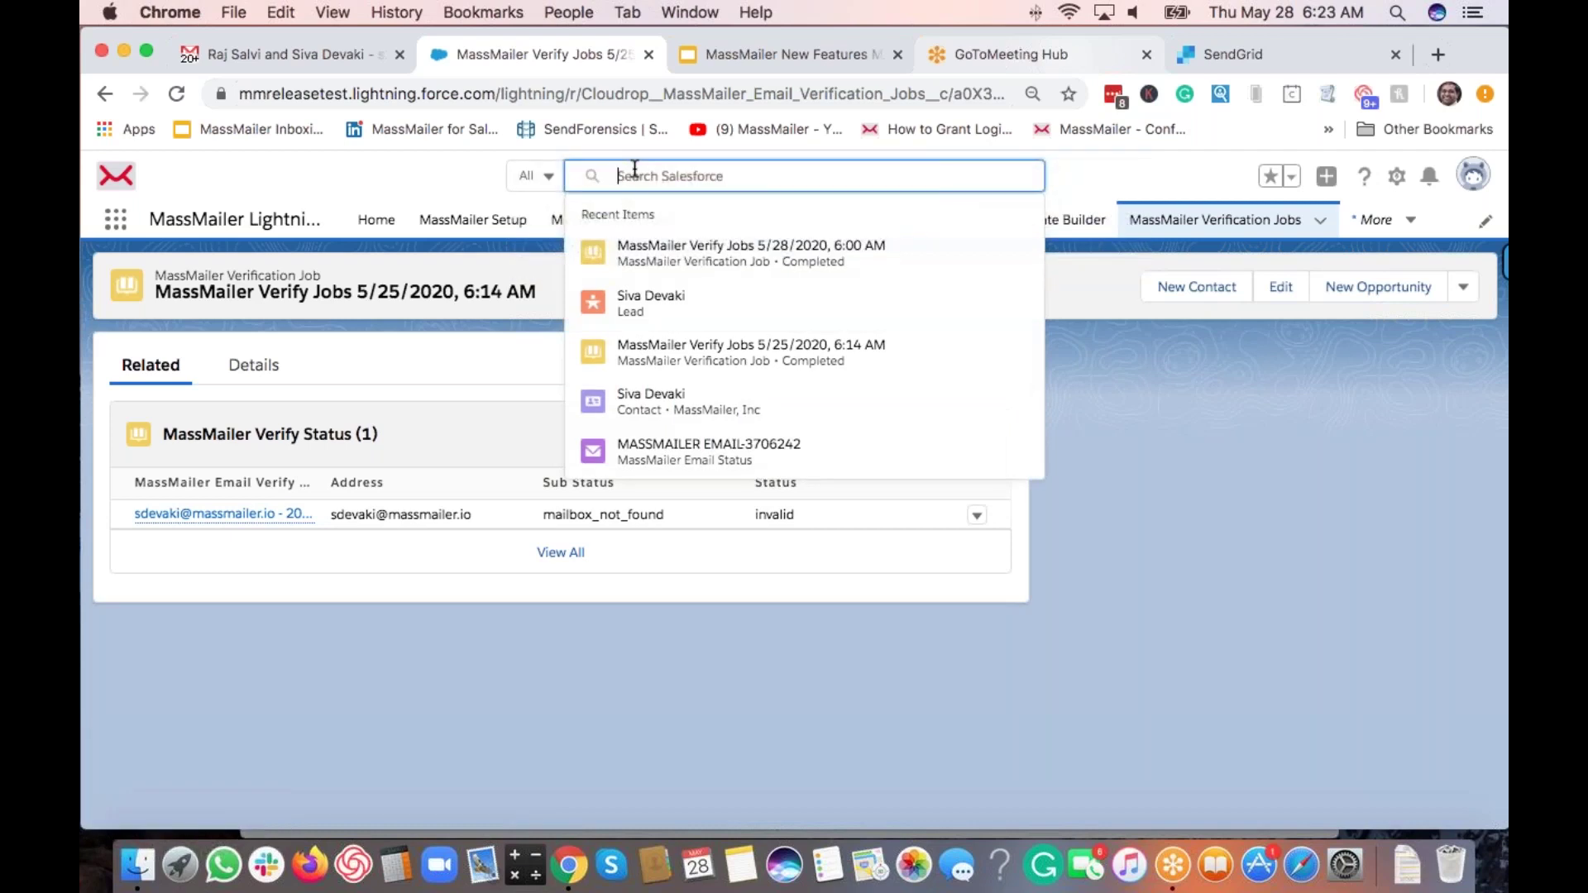
left_click(680, 411)
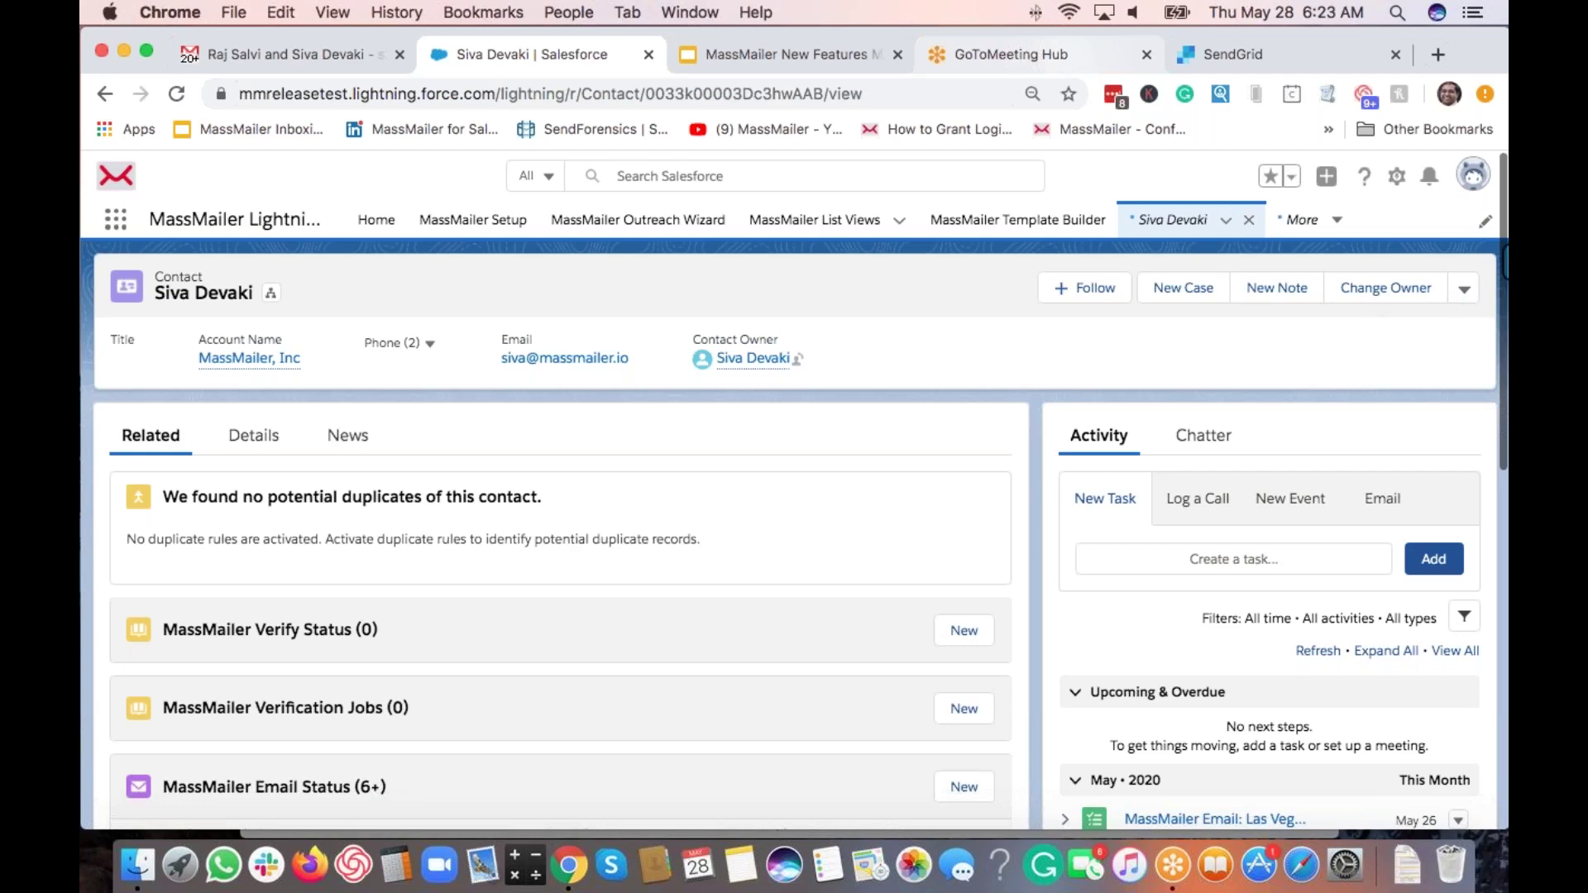
left_click(1464, 290)
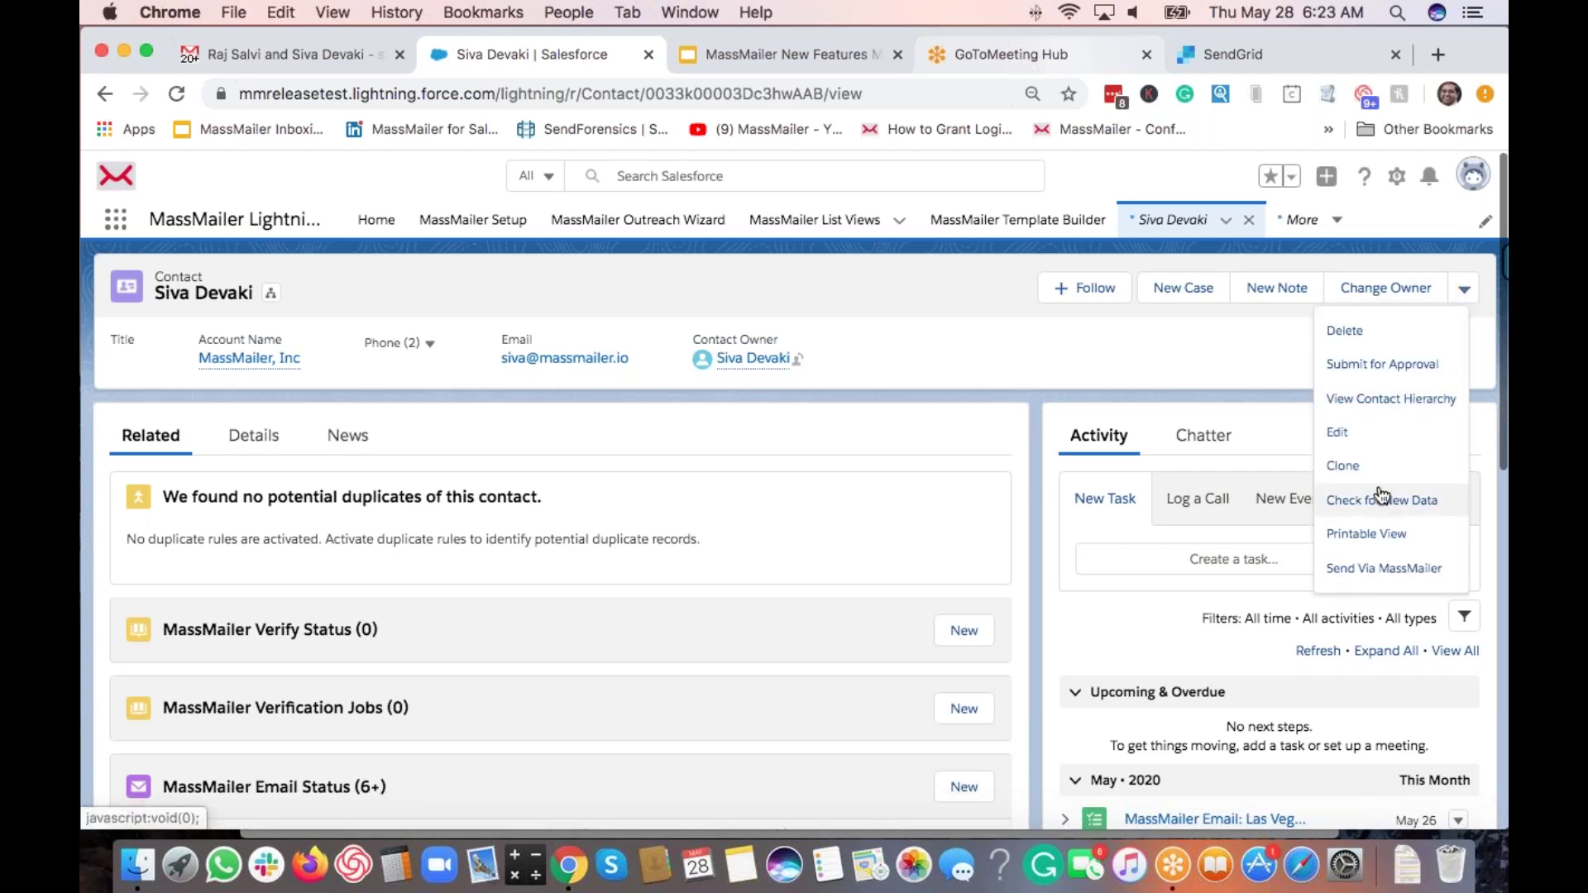
scroll(1379, 496, "down", 2)
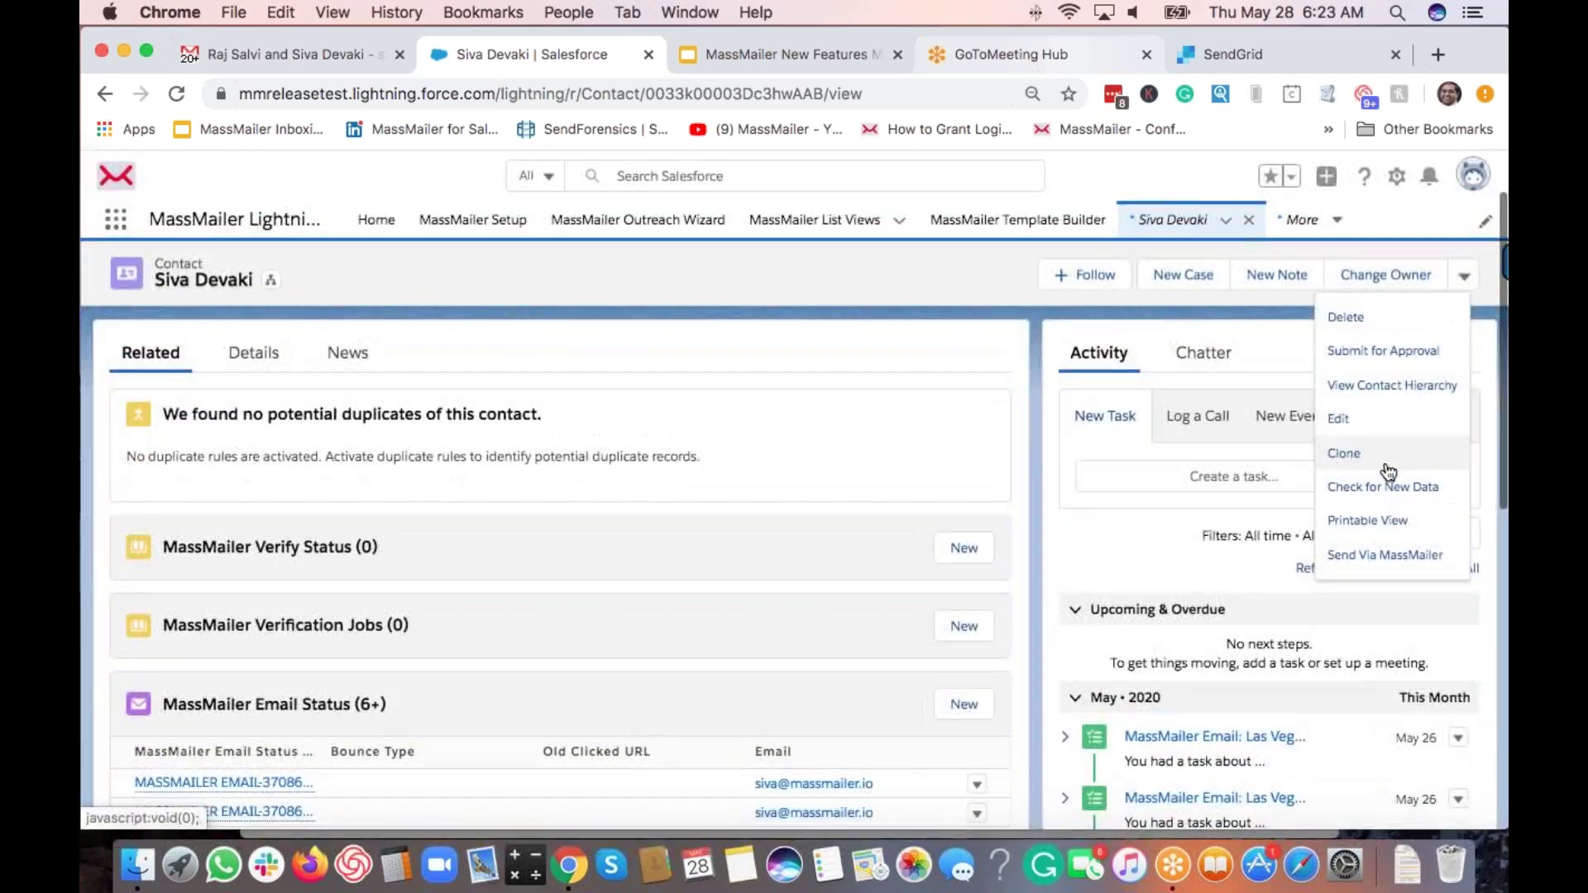
scroll(1384, 536, "up", 3)
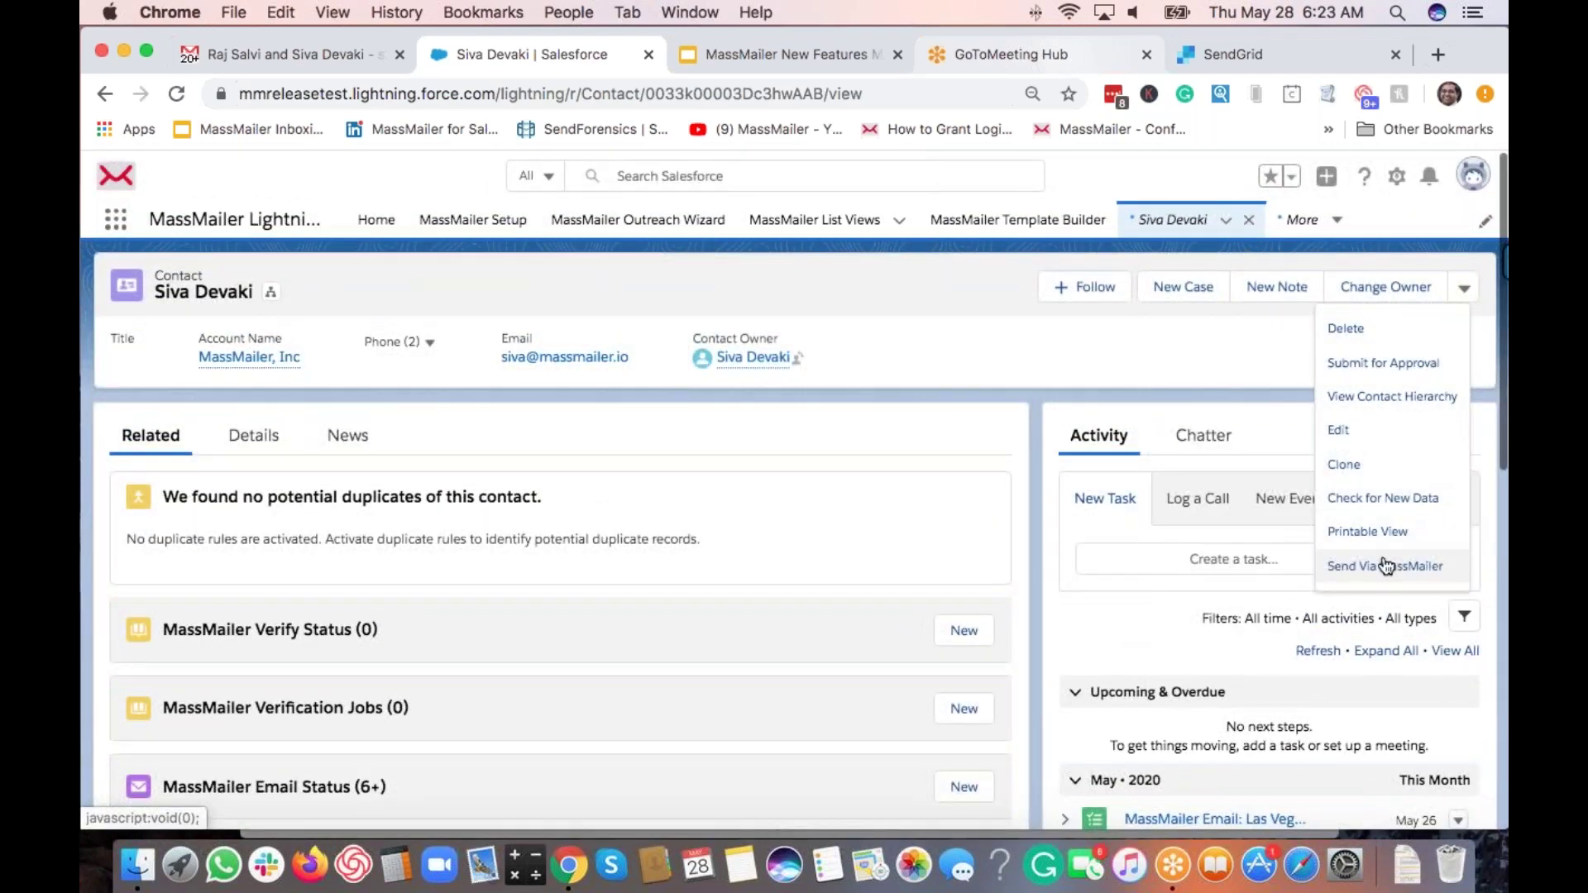
left_click(1198, 350)
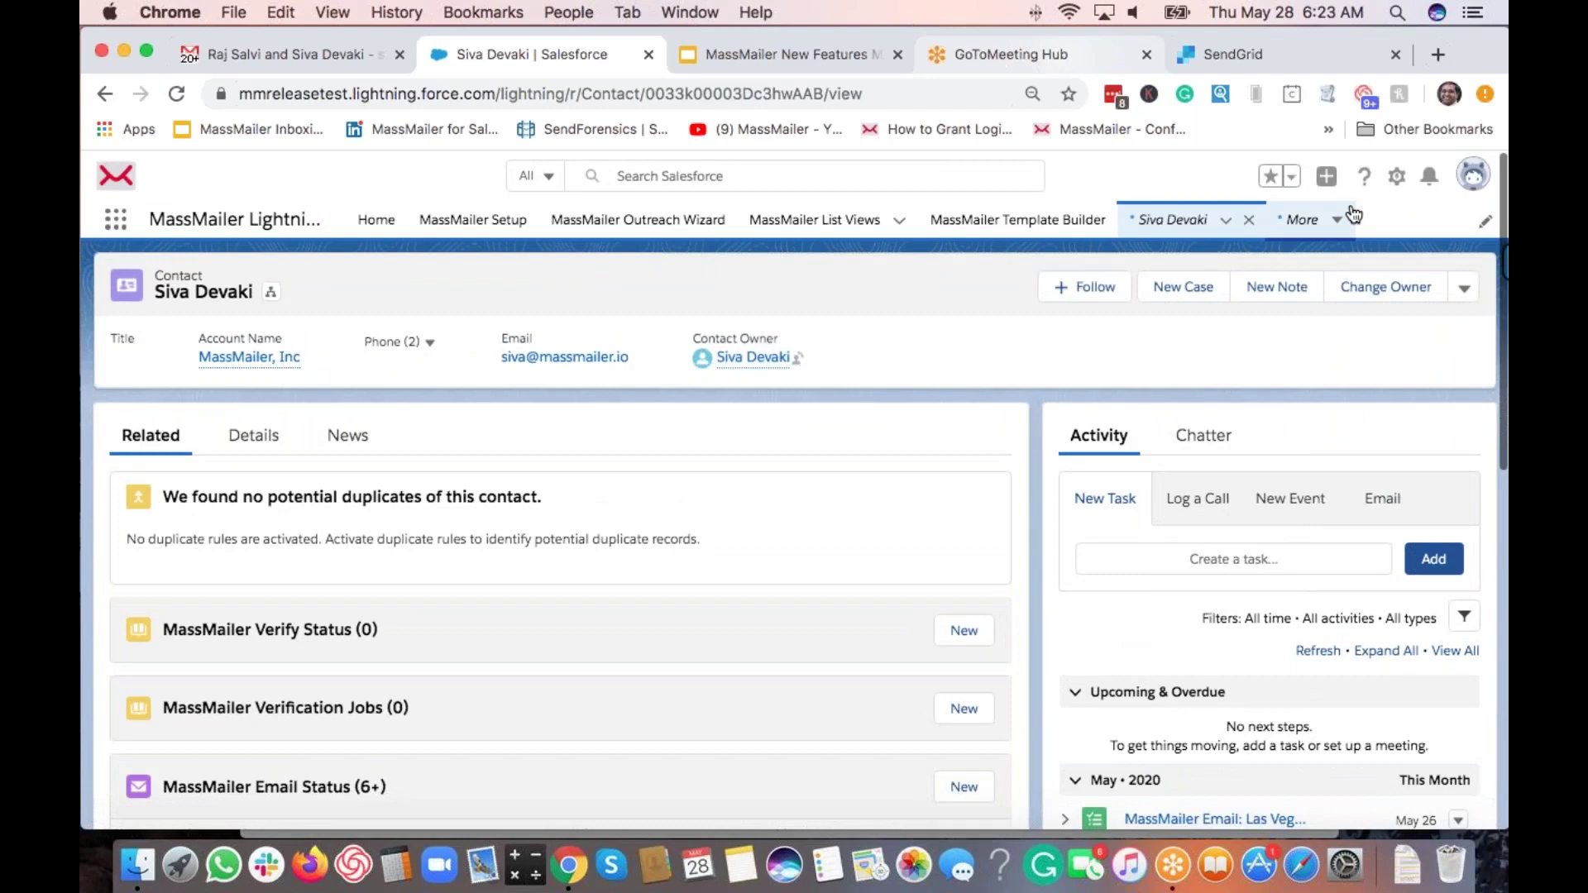
Step: Go to Setup, find the Contact object in Object Manager and open its Contact Layout page layout for editing
left_click(1396, 177)
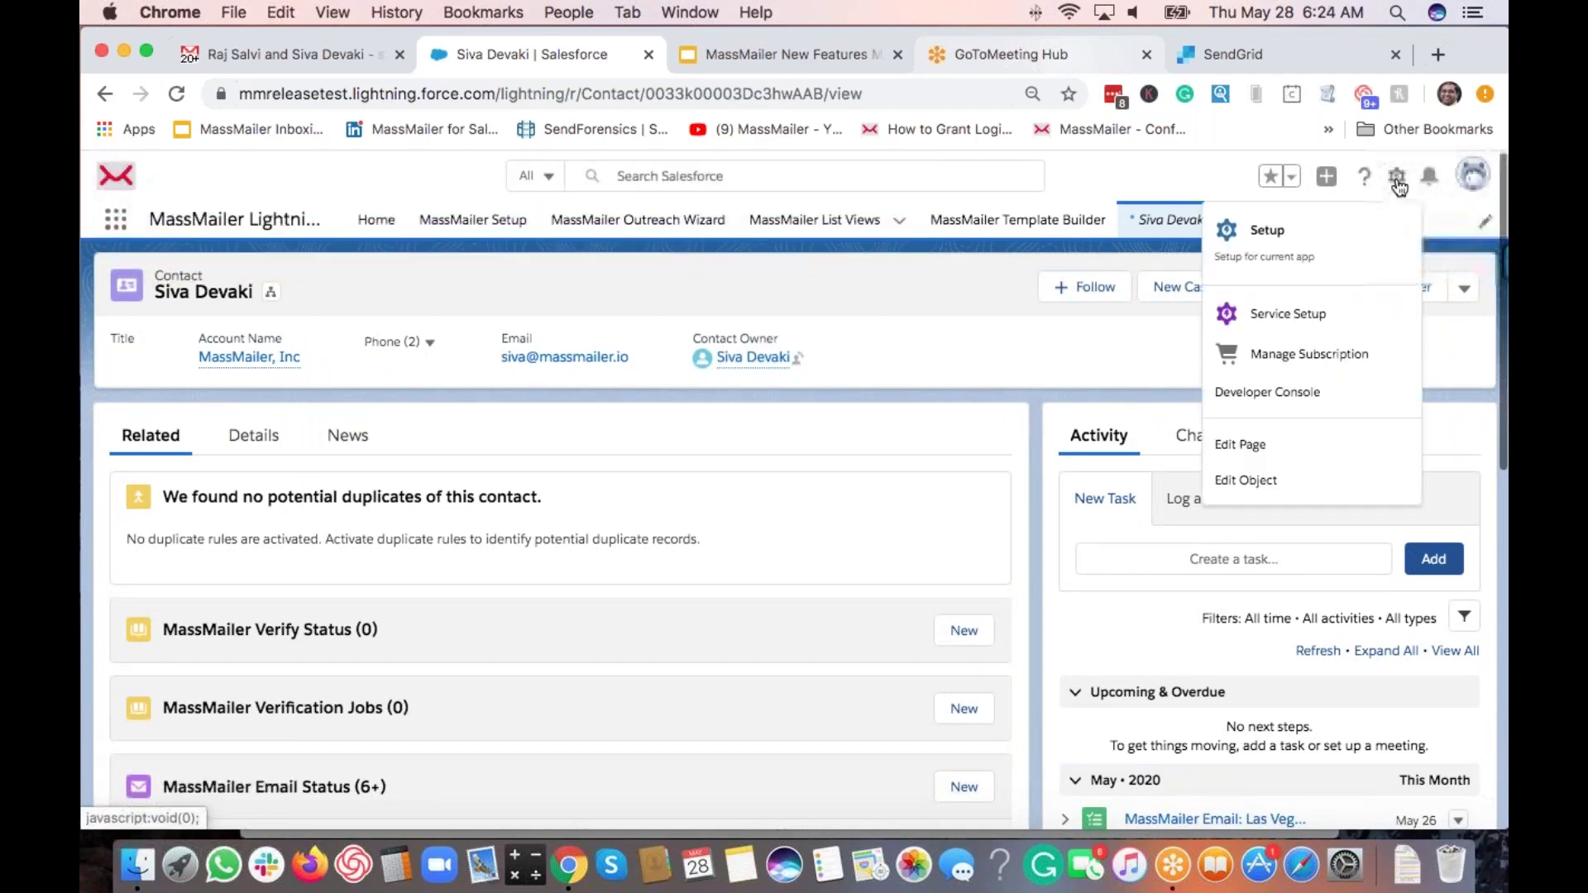
left_click(1330, 244)
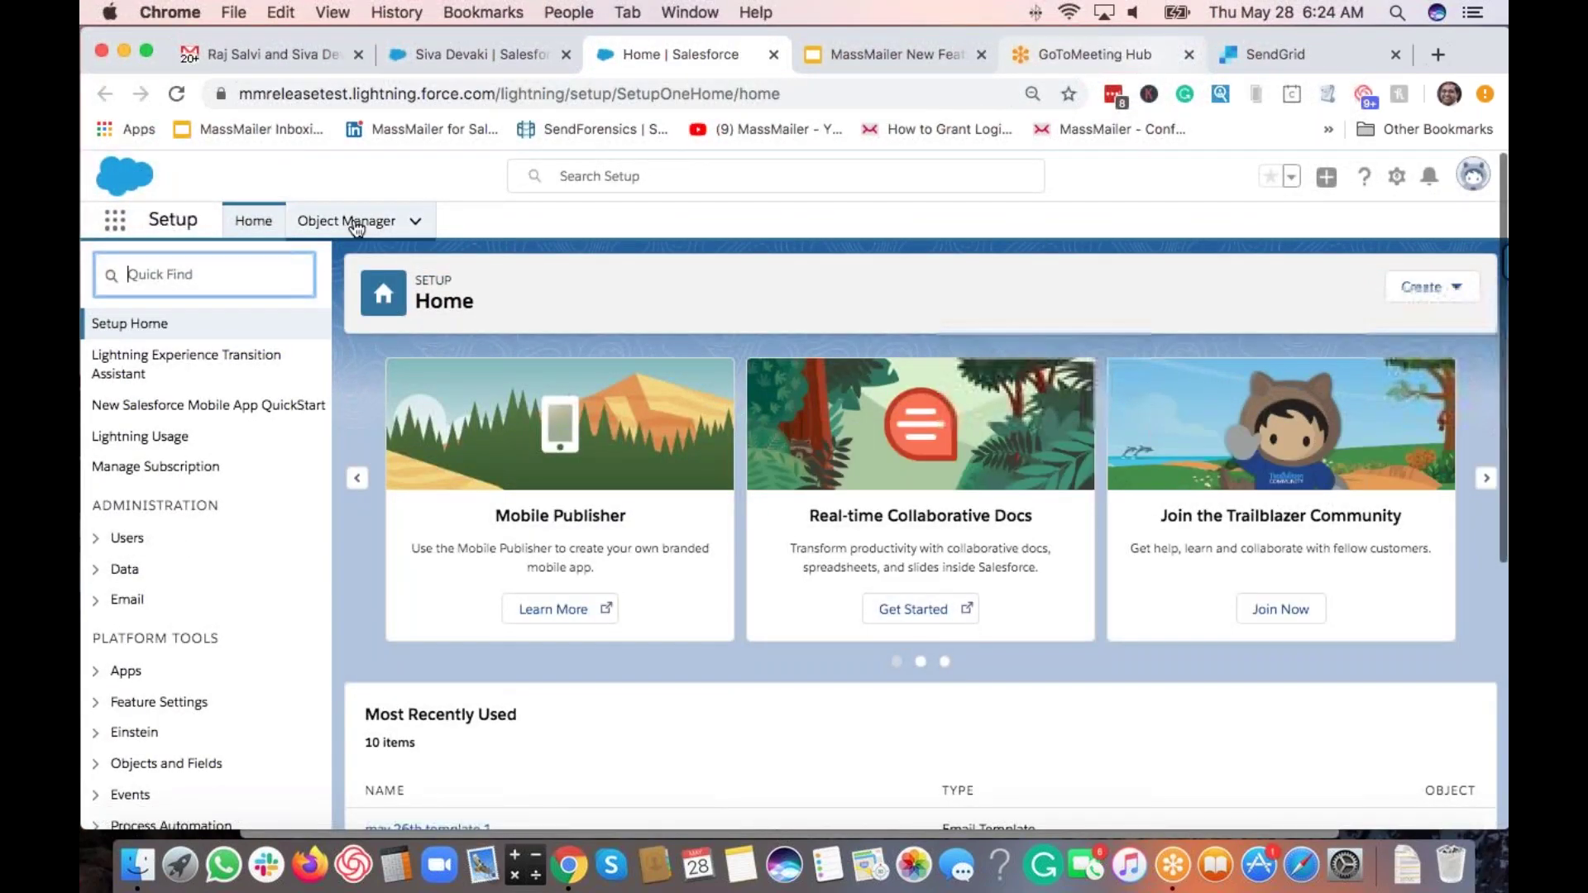
left_click(357, 228)
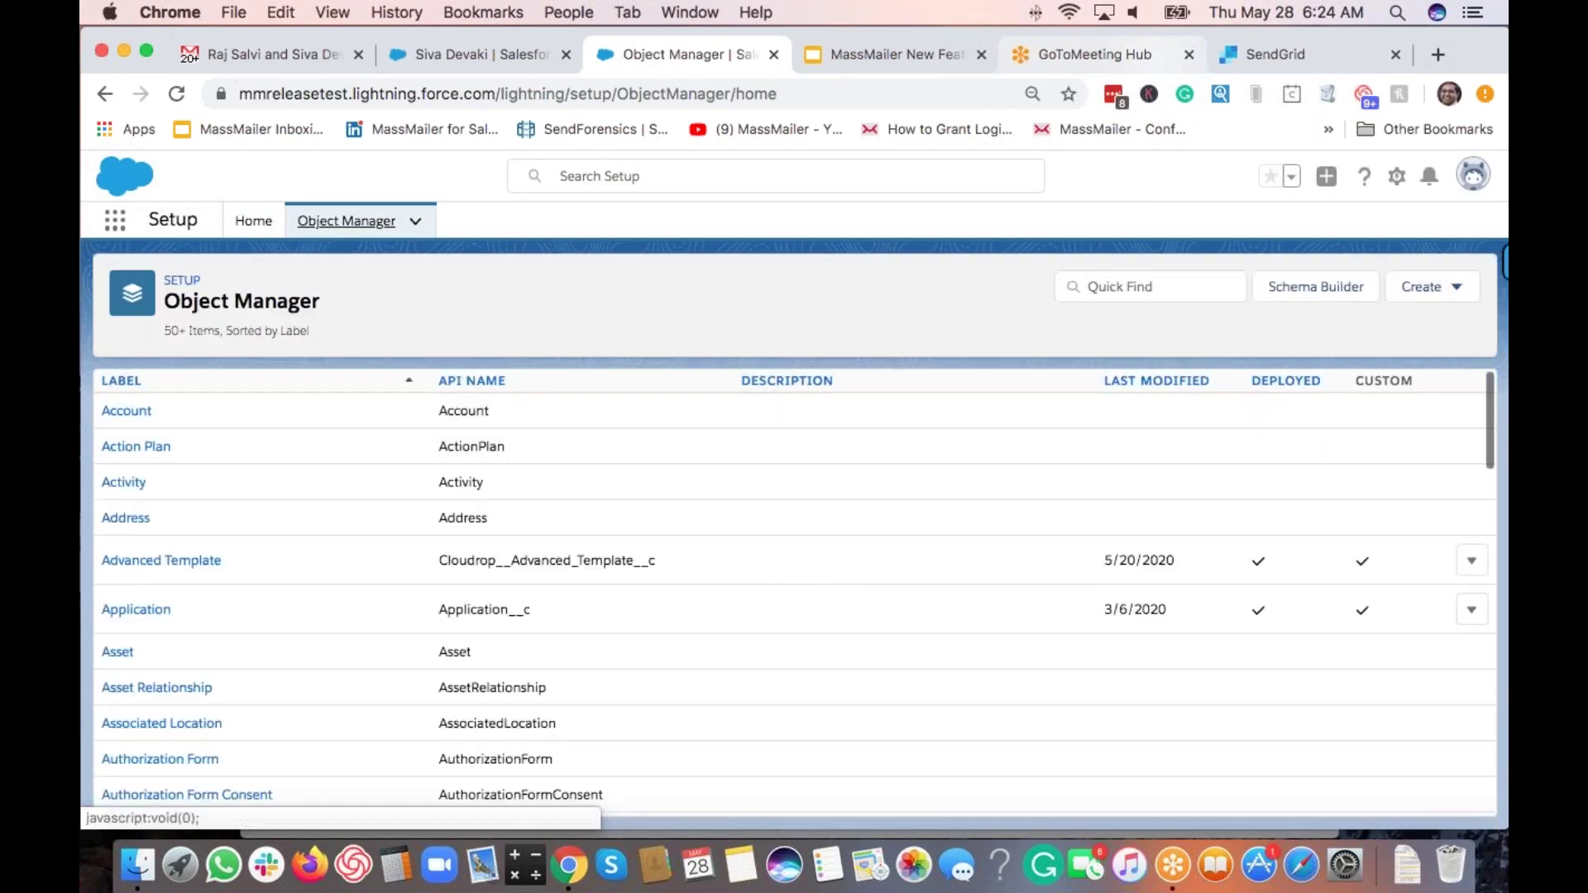
left_click(1150, 286)
type("con")
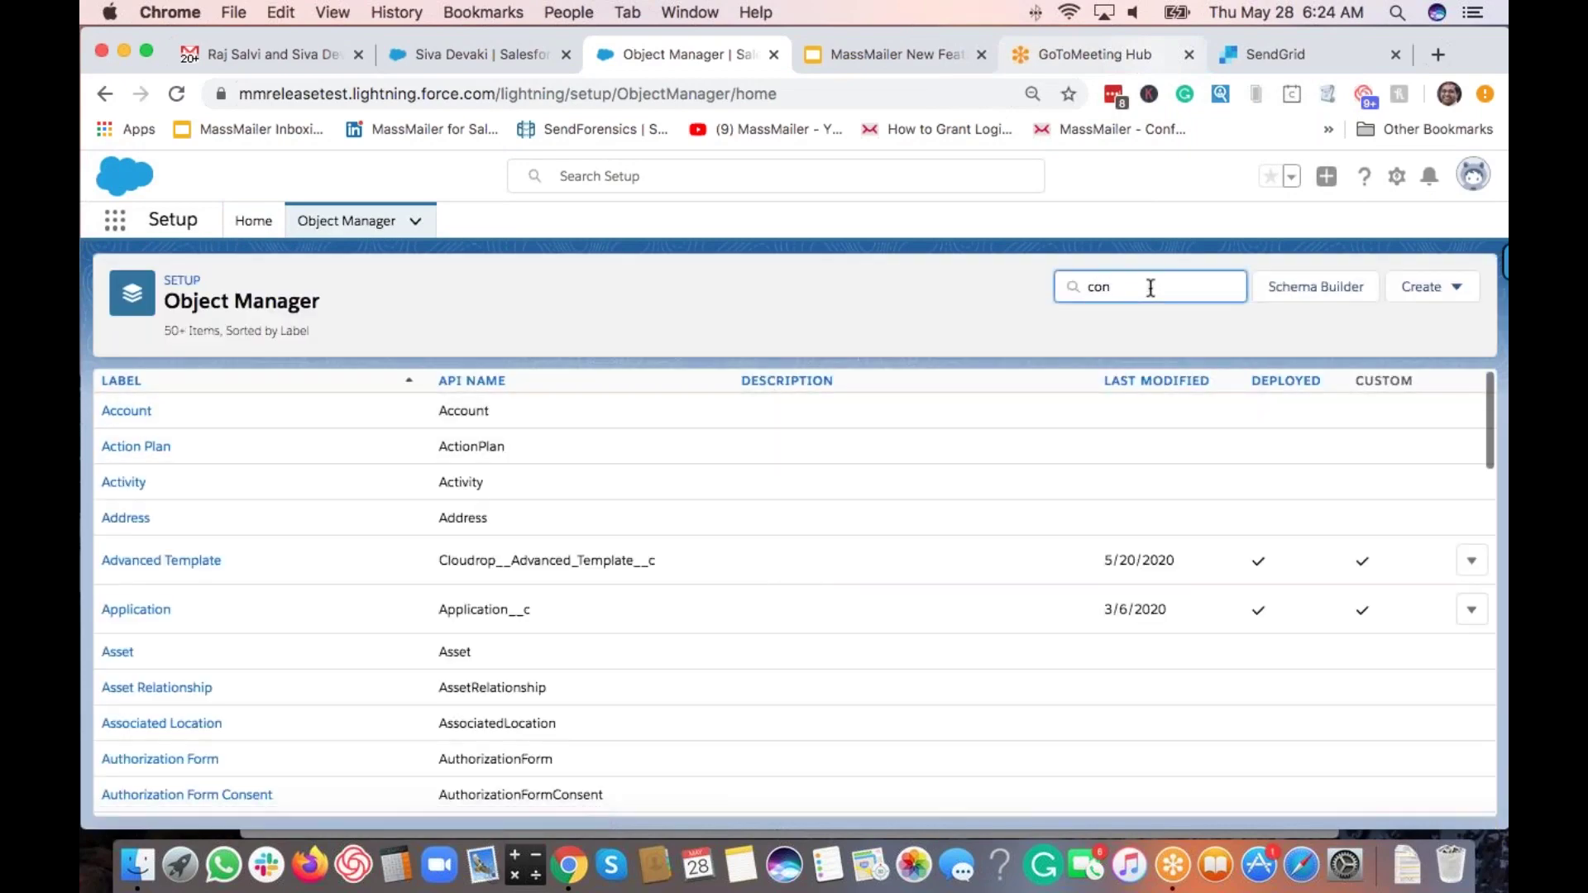
type("tact")
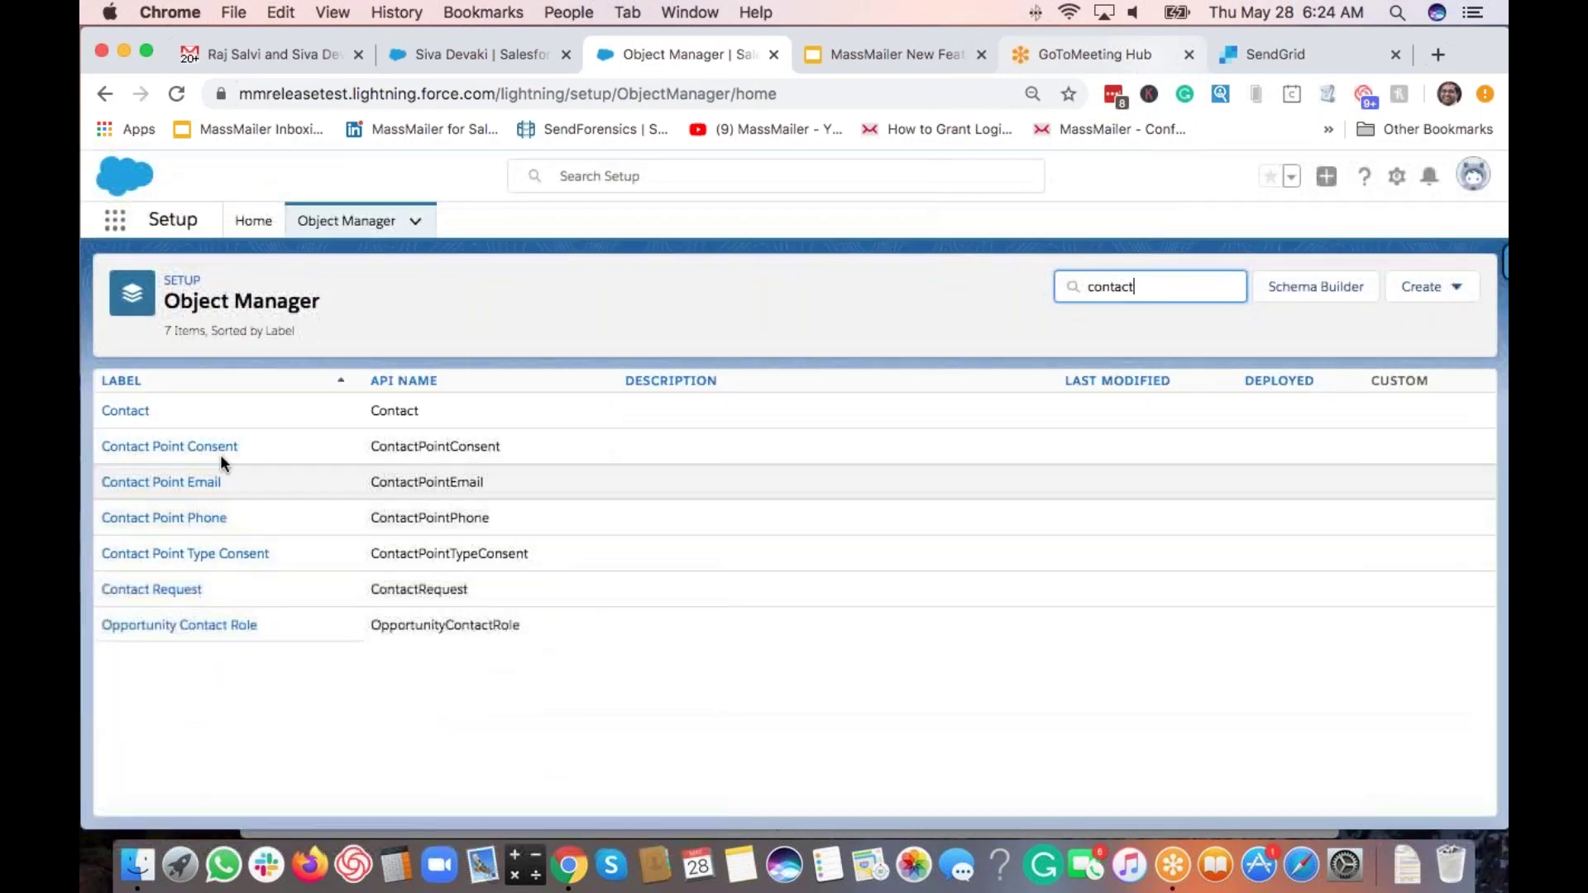
left_click(126, 411)
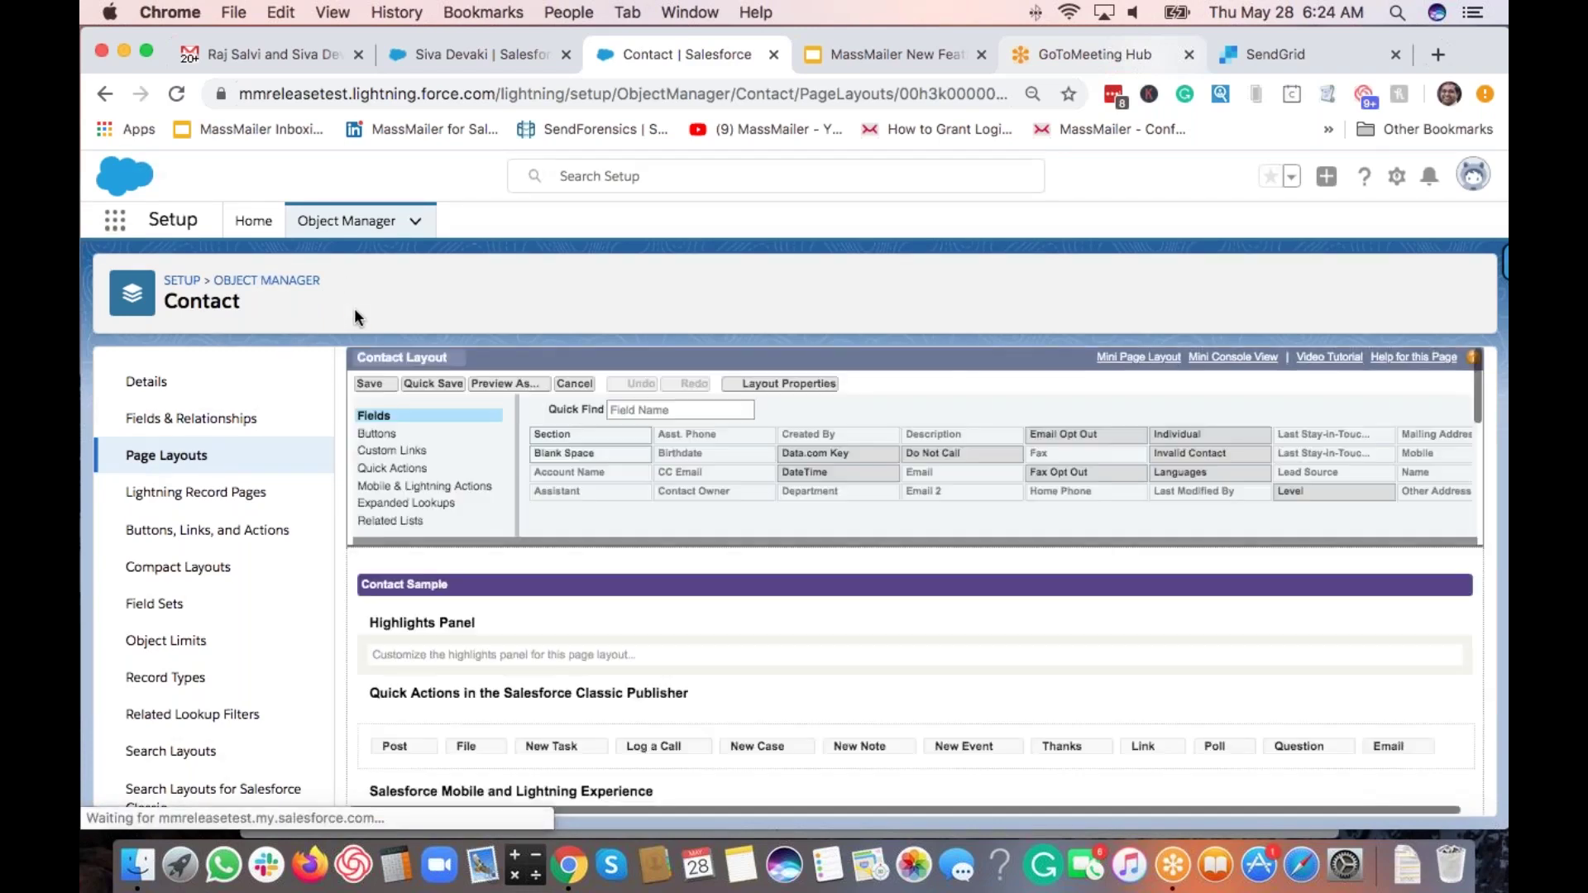
Step: Review the buttons available for the contact layout and the custom buttons placed in Contact Detail
left_click(400, 435)
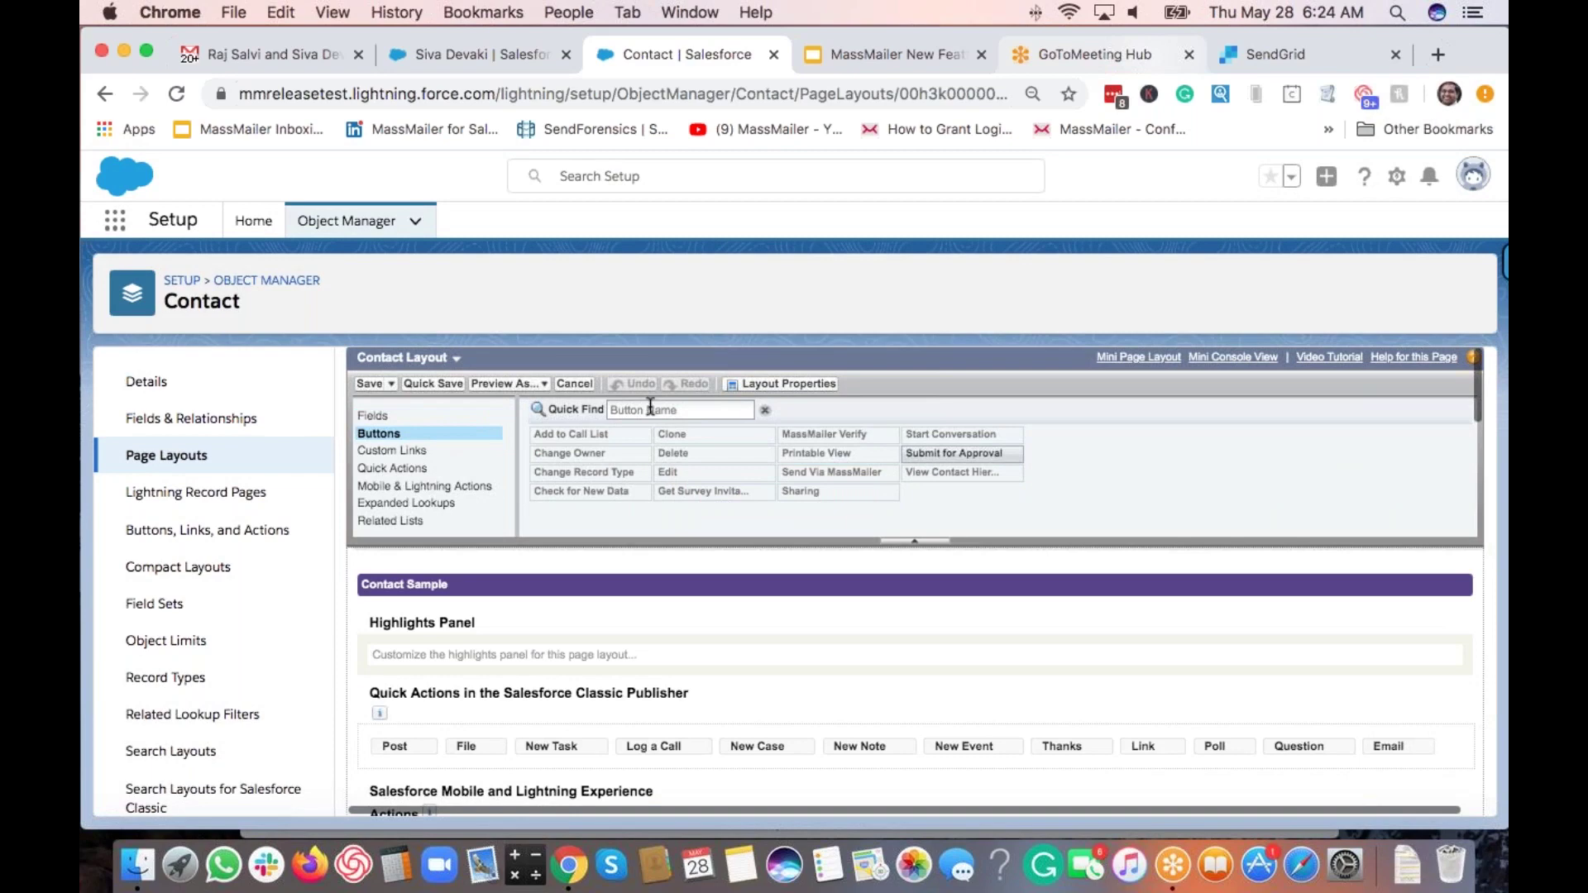
scroll(887, 655, "down", 5)
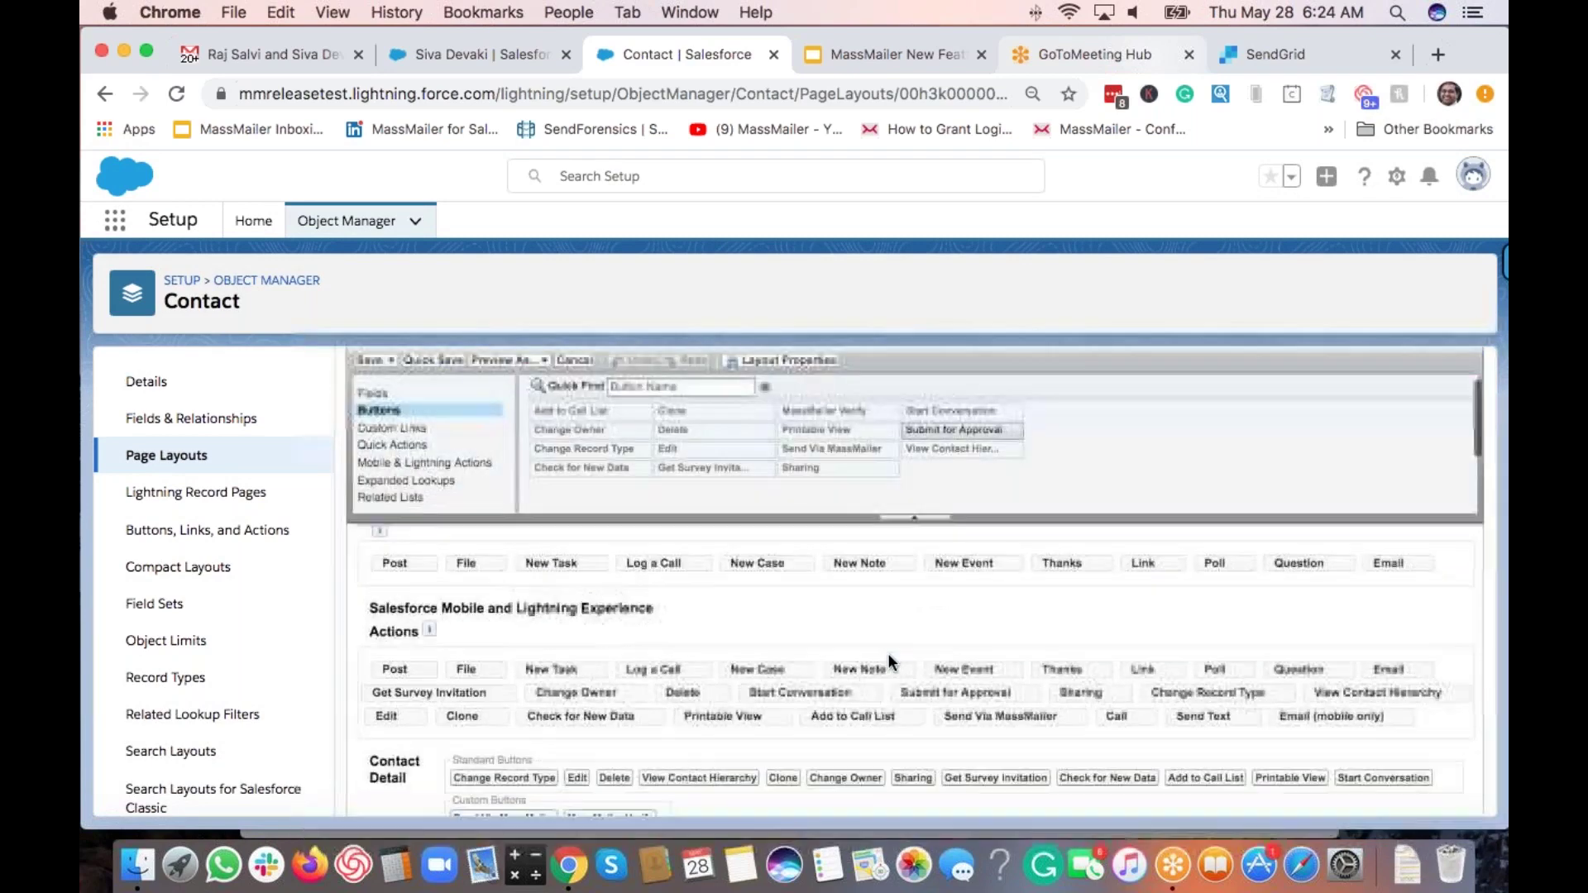
scroll(889, 660, "down", 1)
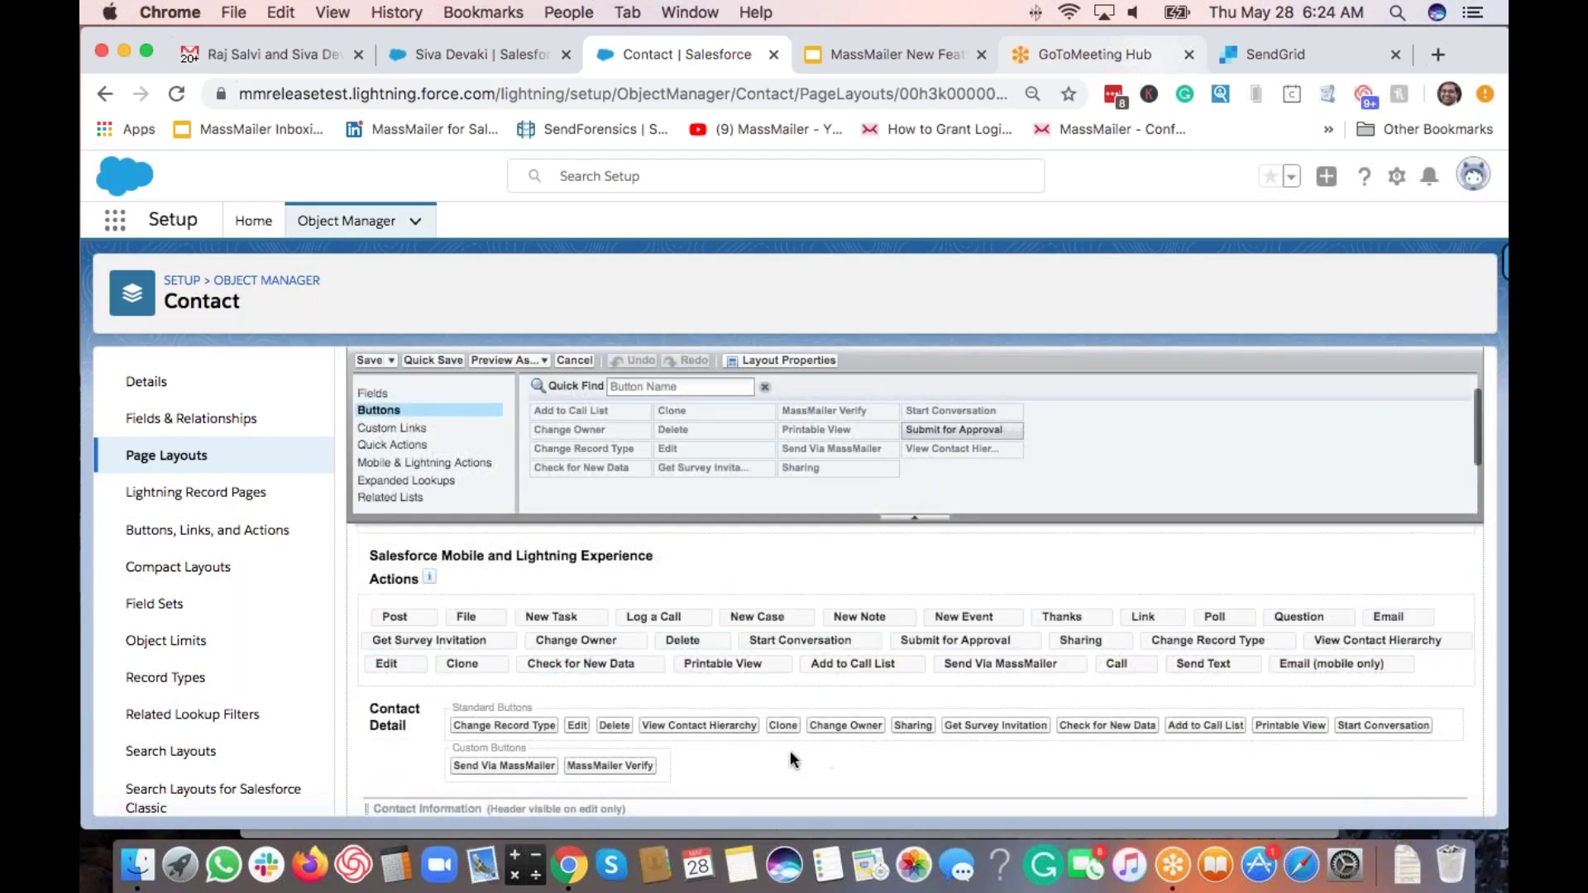
Step: Find the MassMailer Verify action with "ver" and add it to the Salesforce Mobile and Lightning Experience Actions
left_click(407, 464)
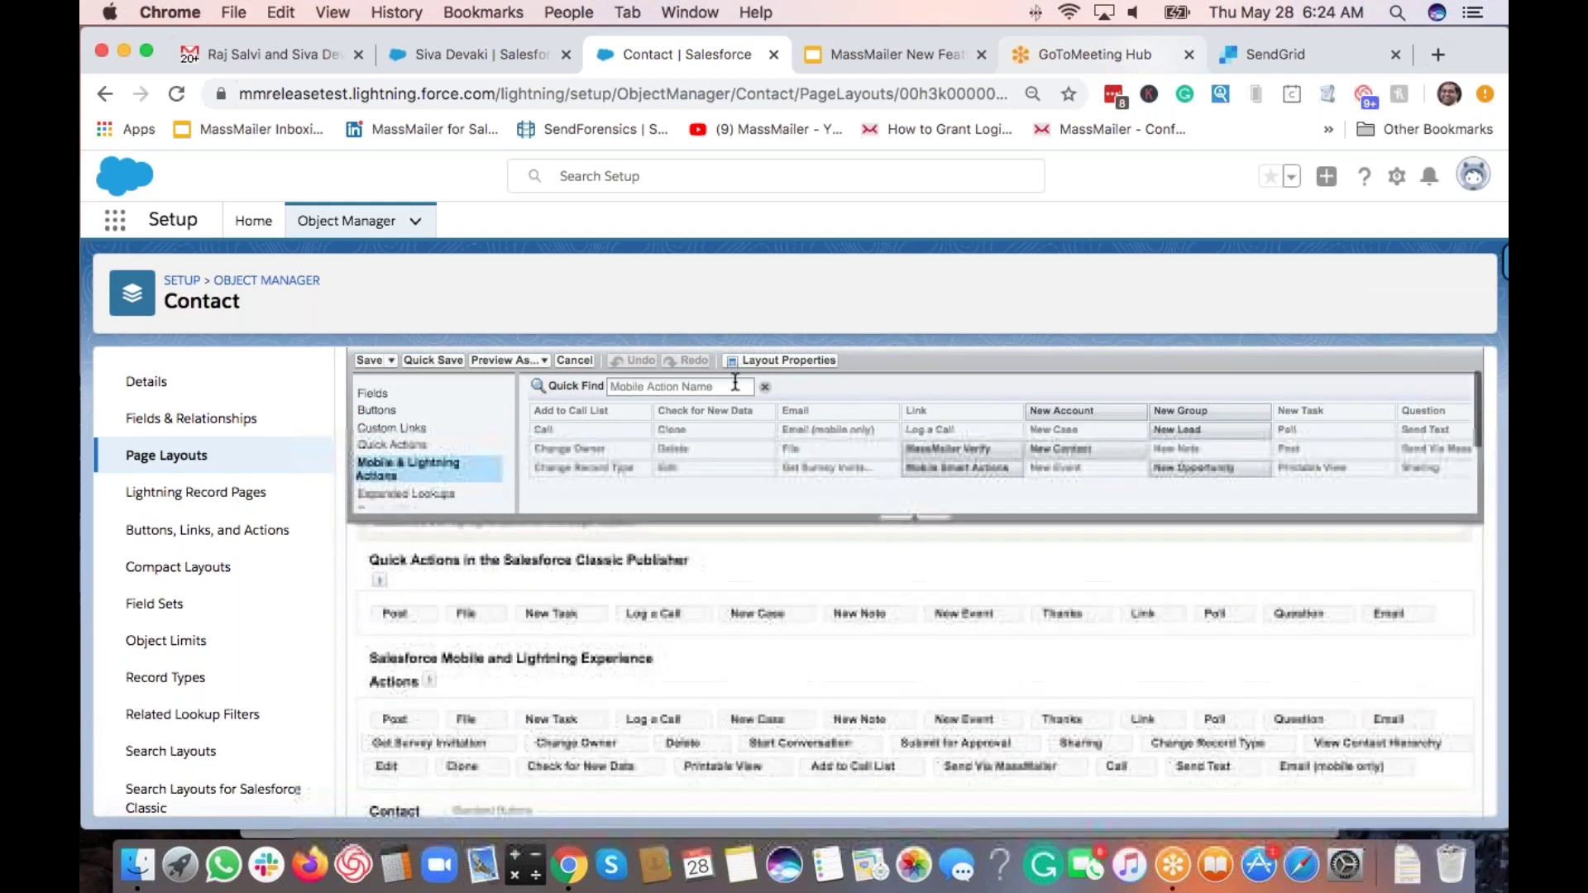
left_click(736, 382)
type("ver")
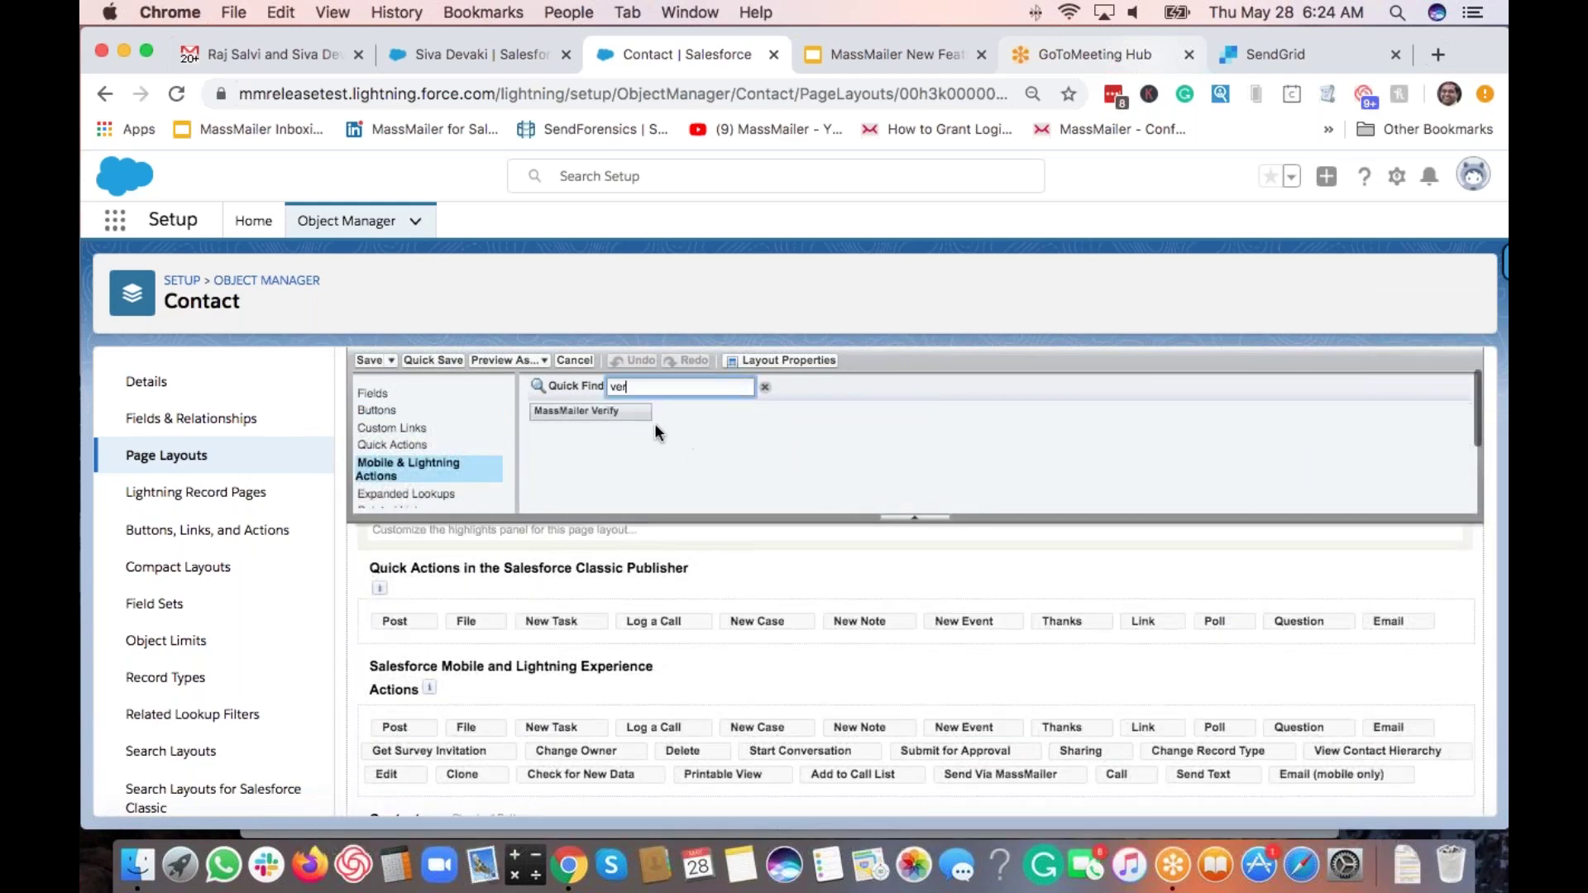
scroll(645, 438, "down", 2)
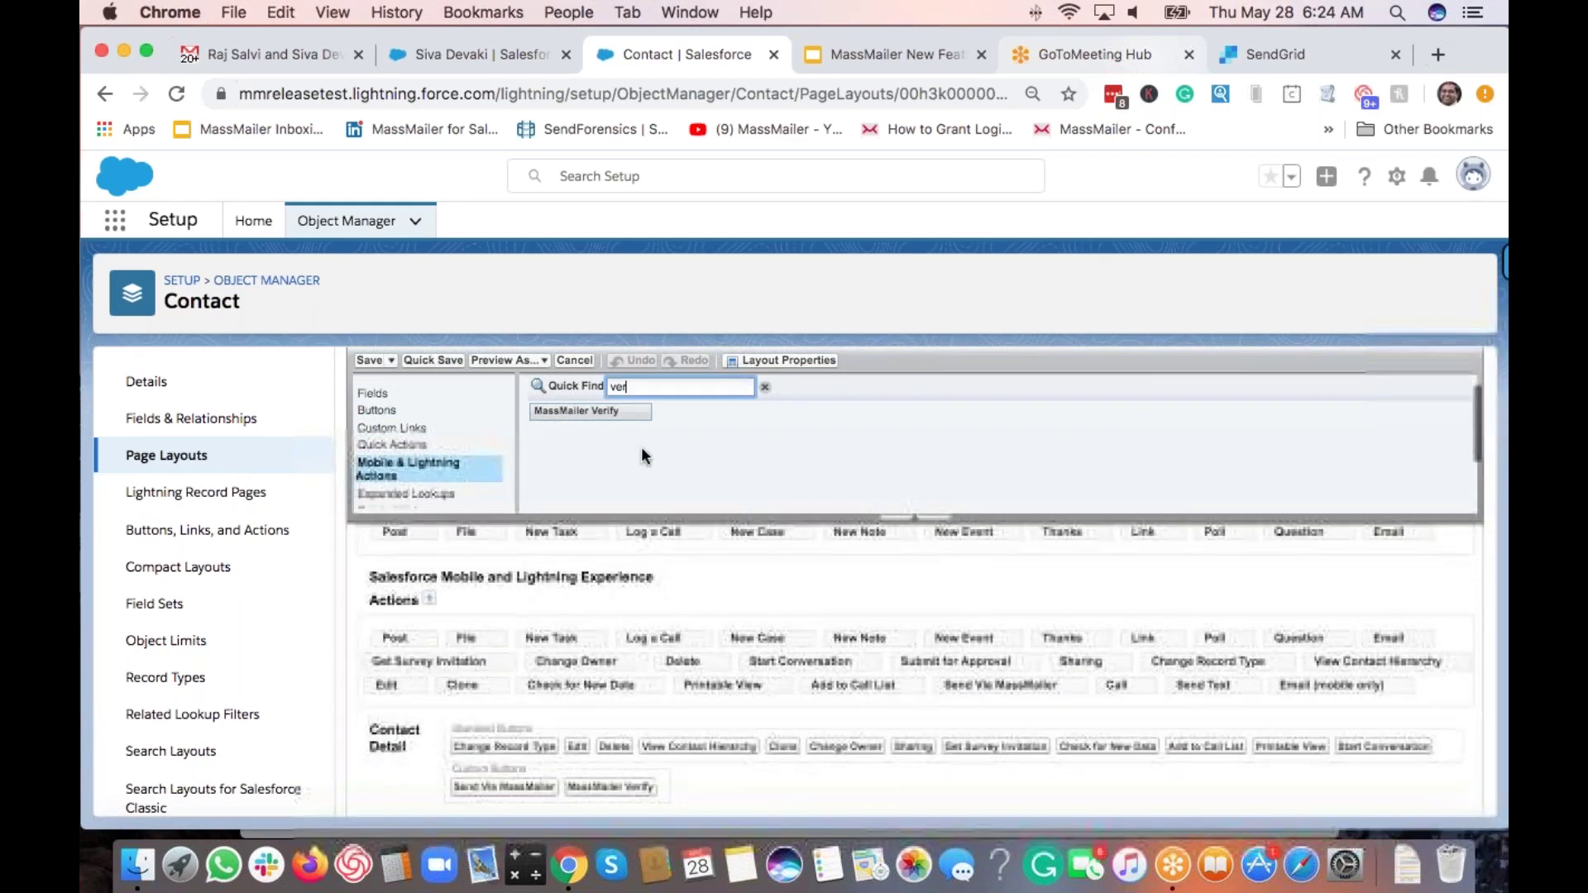
left_click_drag(603, 411, 688, 711)
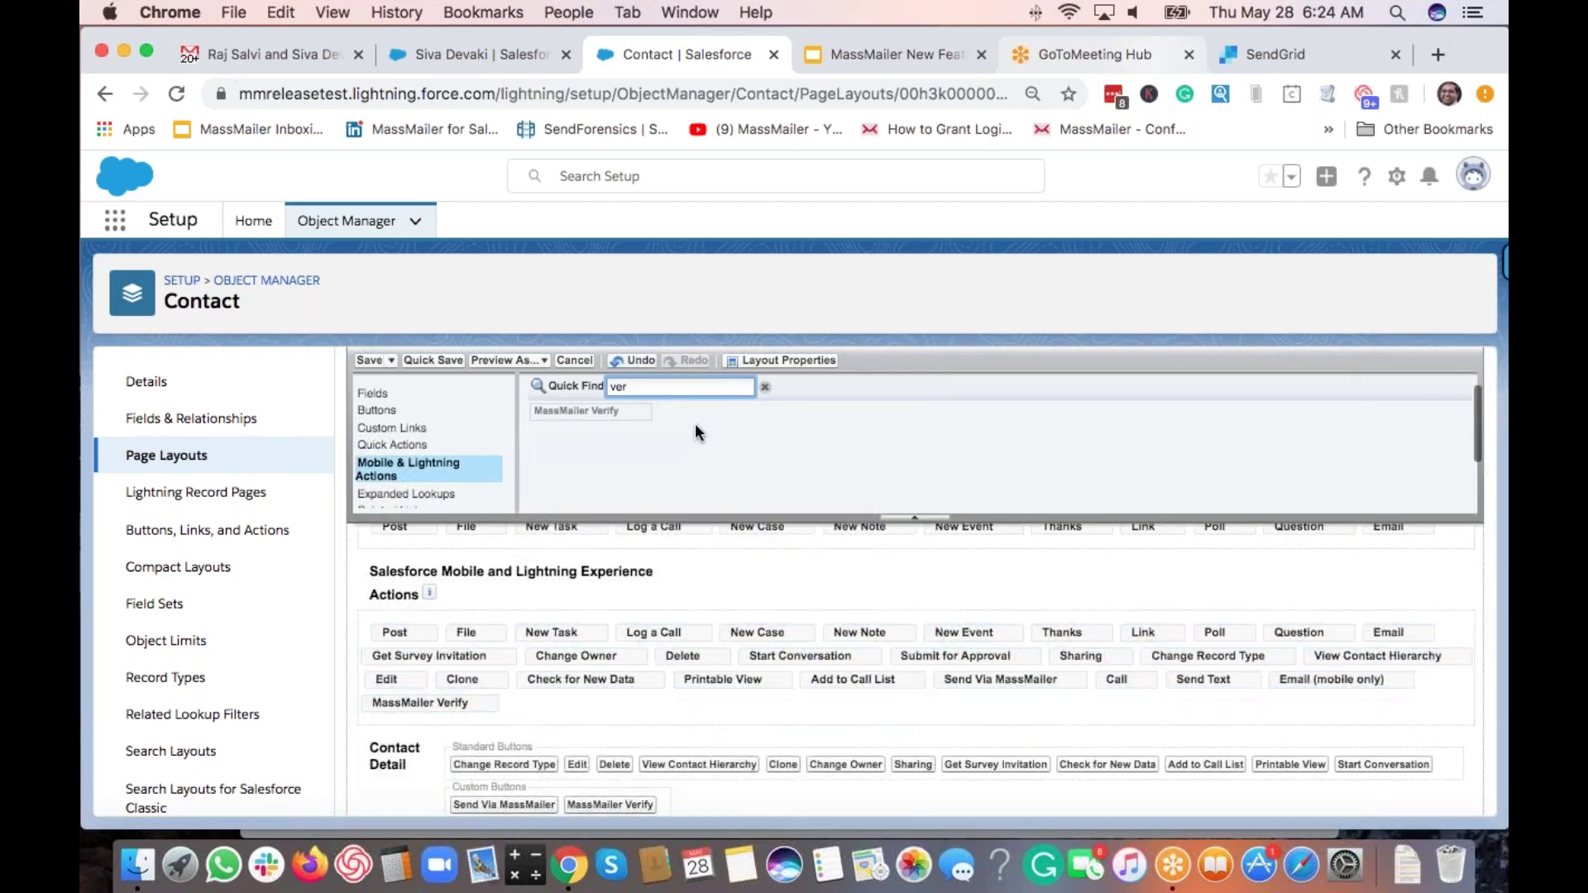
Step: Filter the actions by "se" and move Send Via MassMailer to directly after MassMailer Verify in the Lightning Experience actions
key("BackSpace")
key("BackSpace")
key("BackSpace")
type("se")
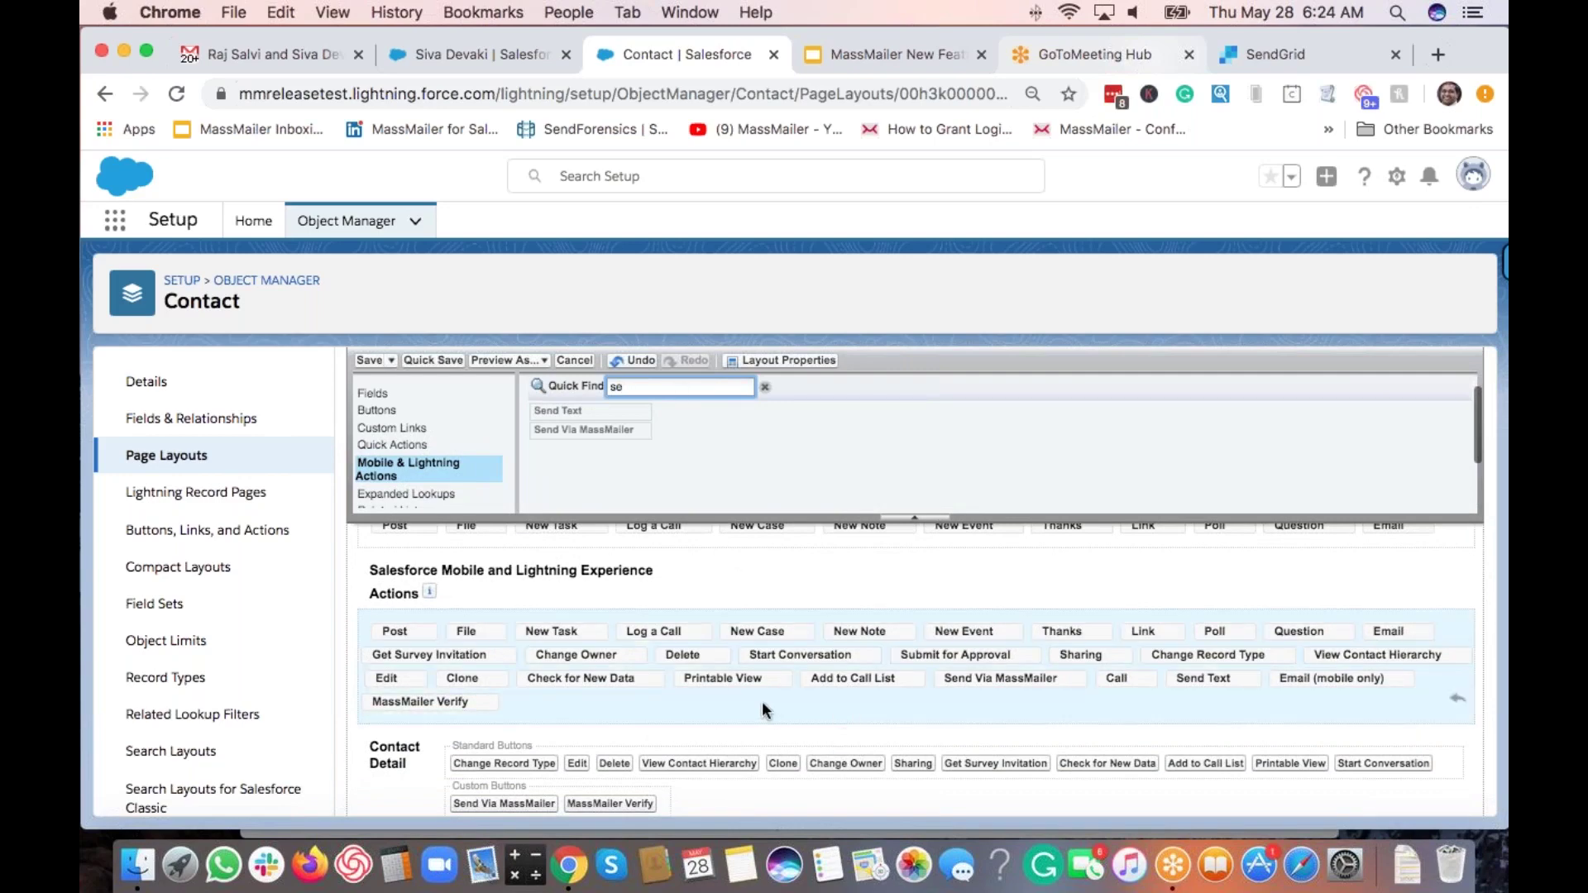
scroll(761, 701, "down", 2)
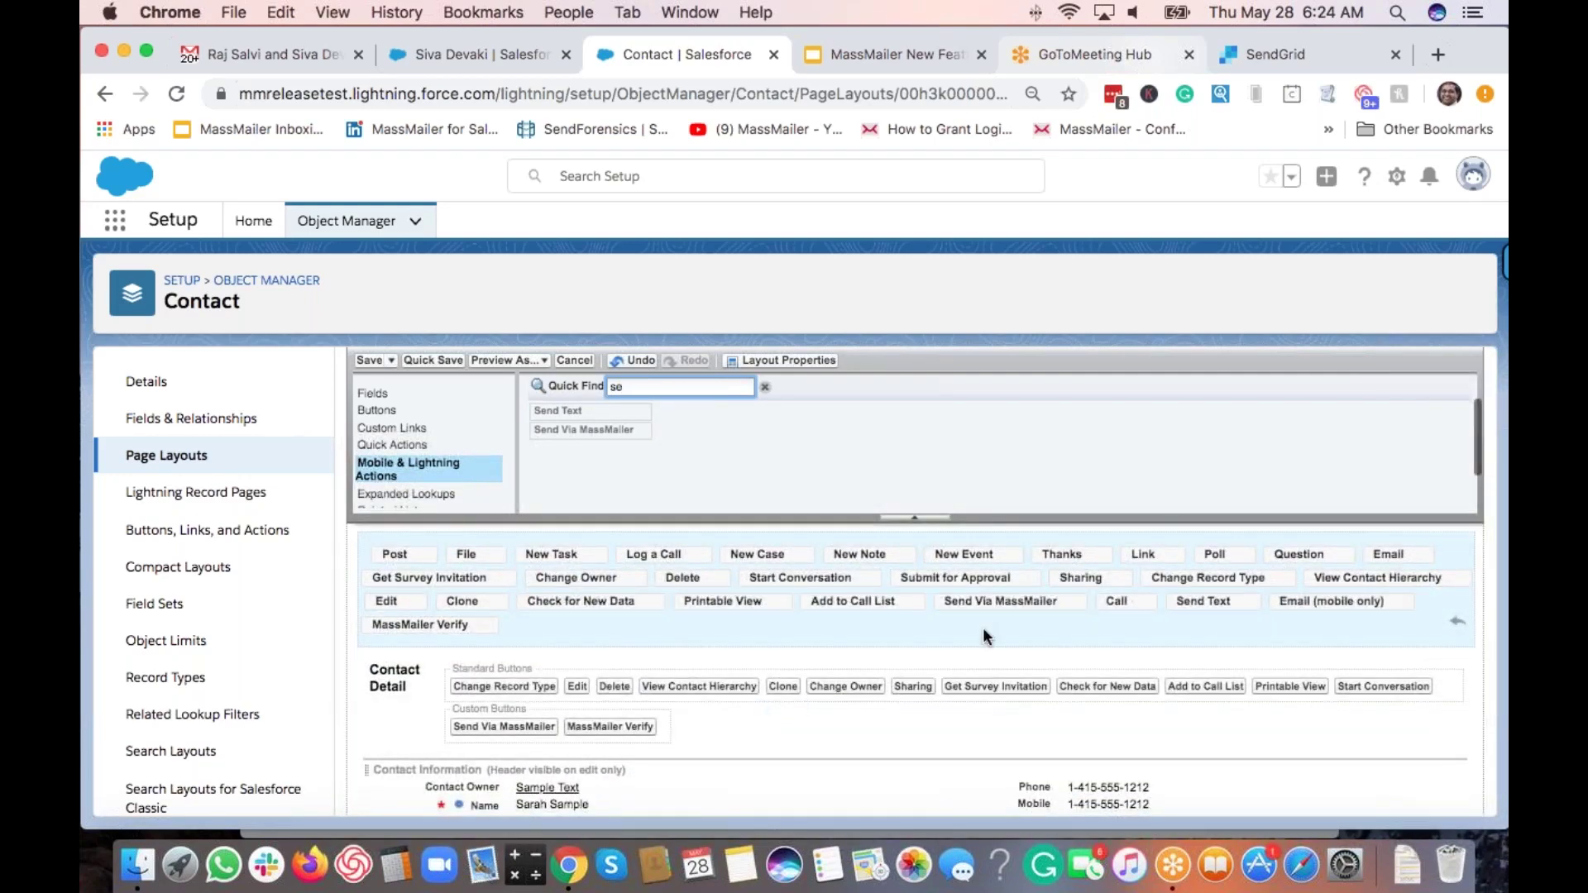
left_click_drag(986, 606, 640, 649)
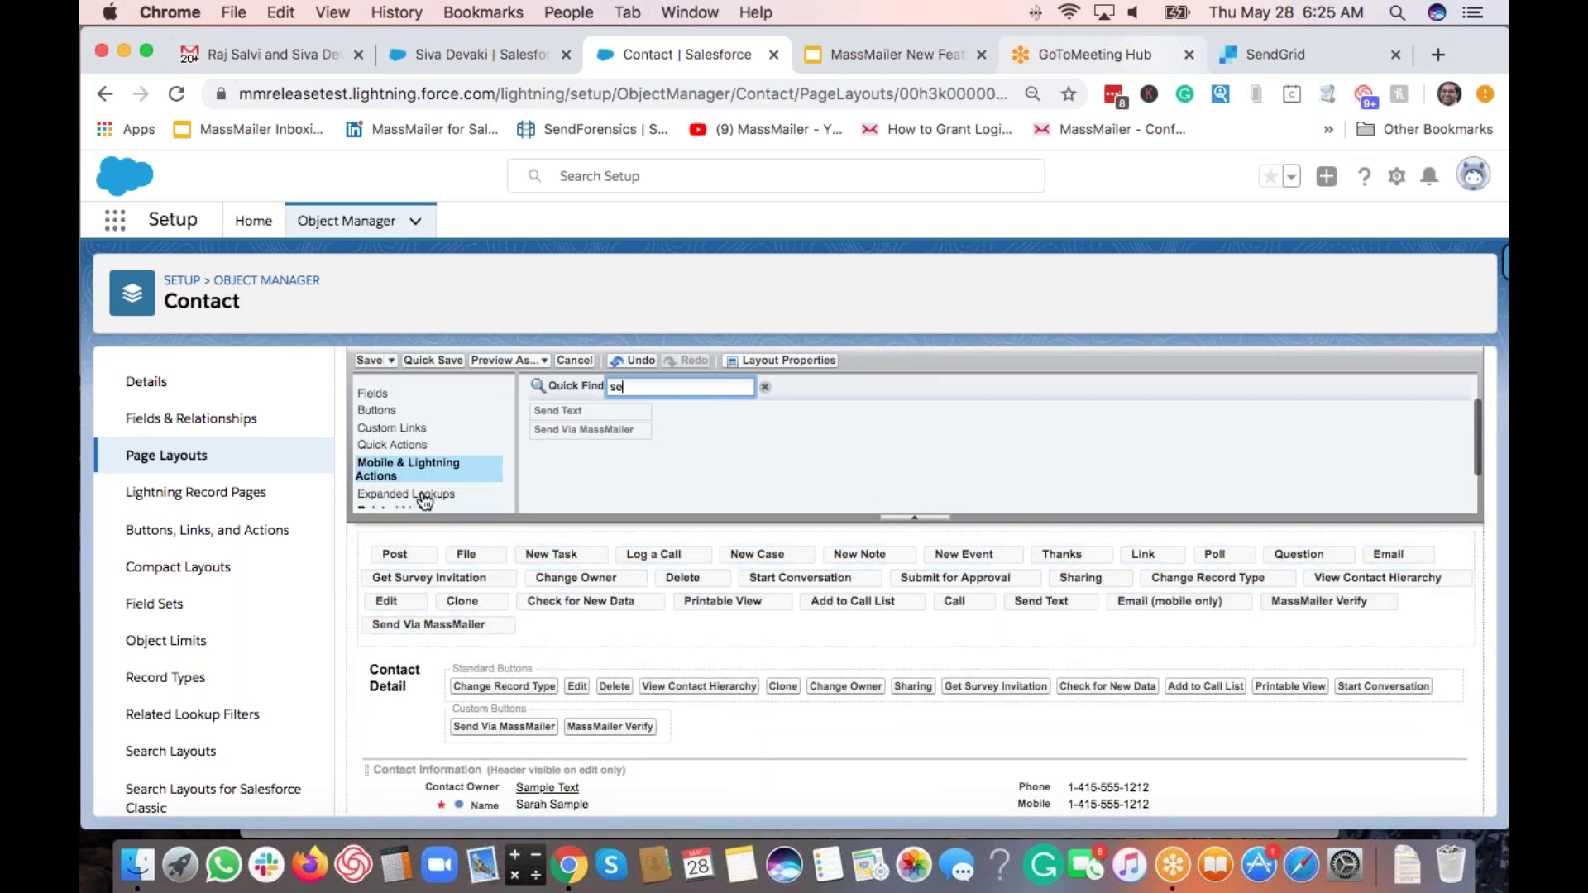
Step: Filter the available related lists by "ma" and review the MassMailer related lists on the contact layout
scroll(424, 496, "down", 2)
left_click(417, 468)
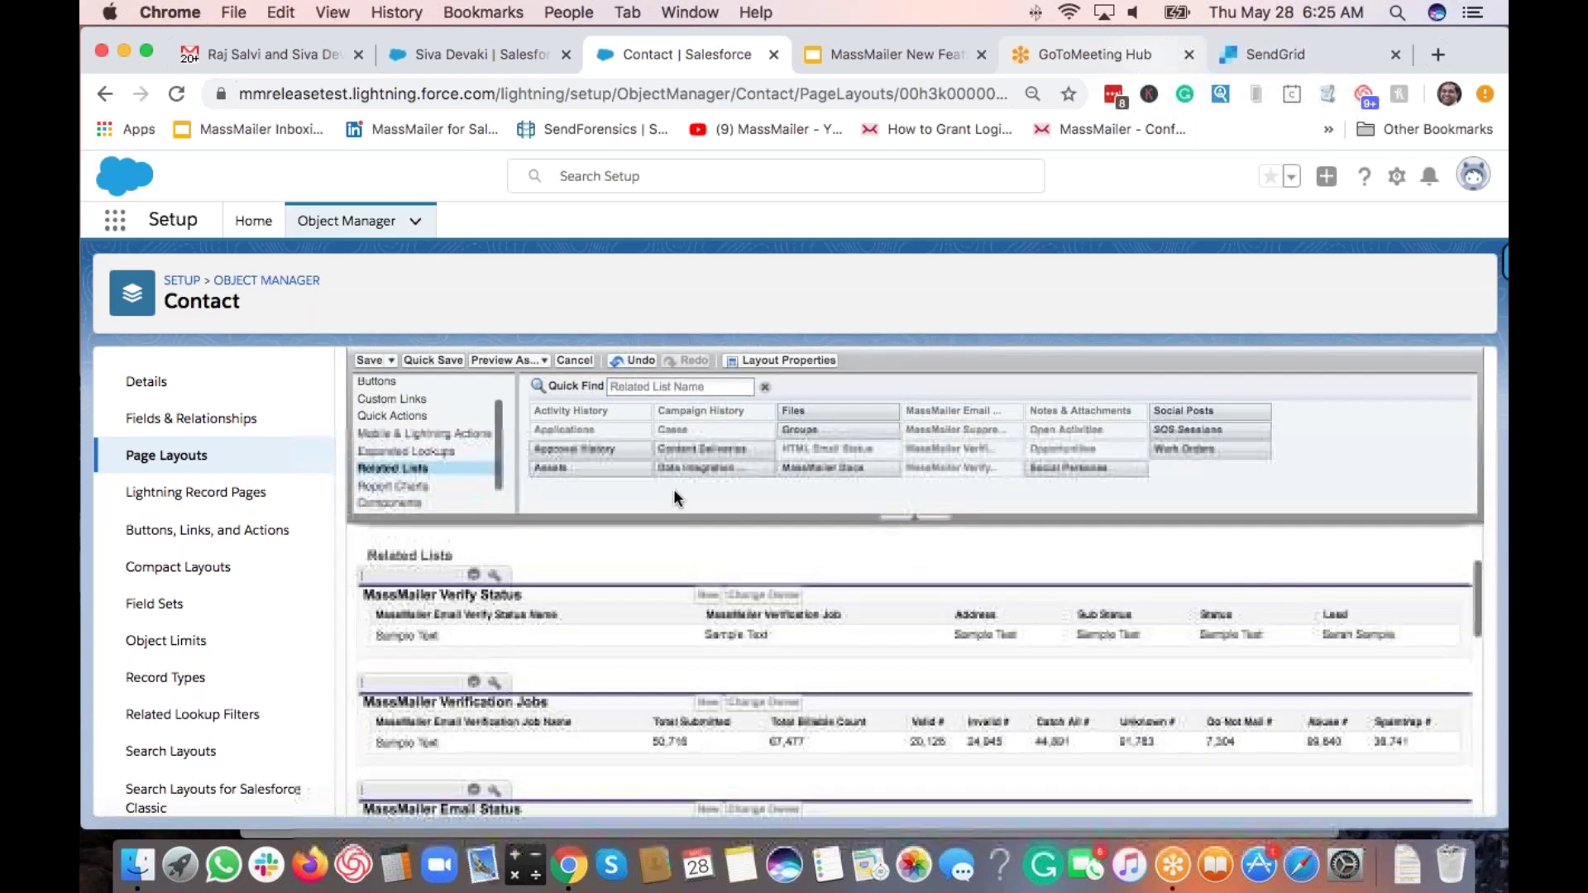
left_click(646, 387)
type("ma")
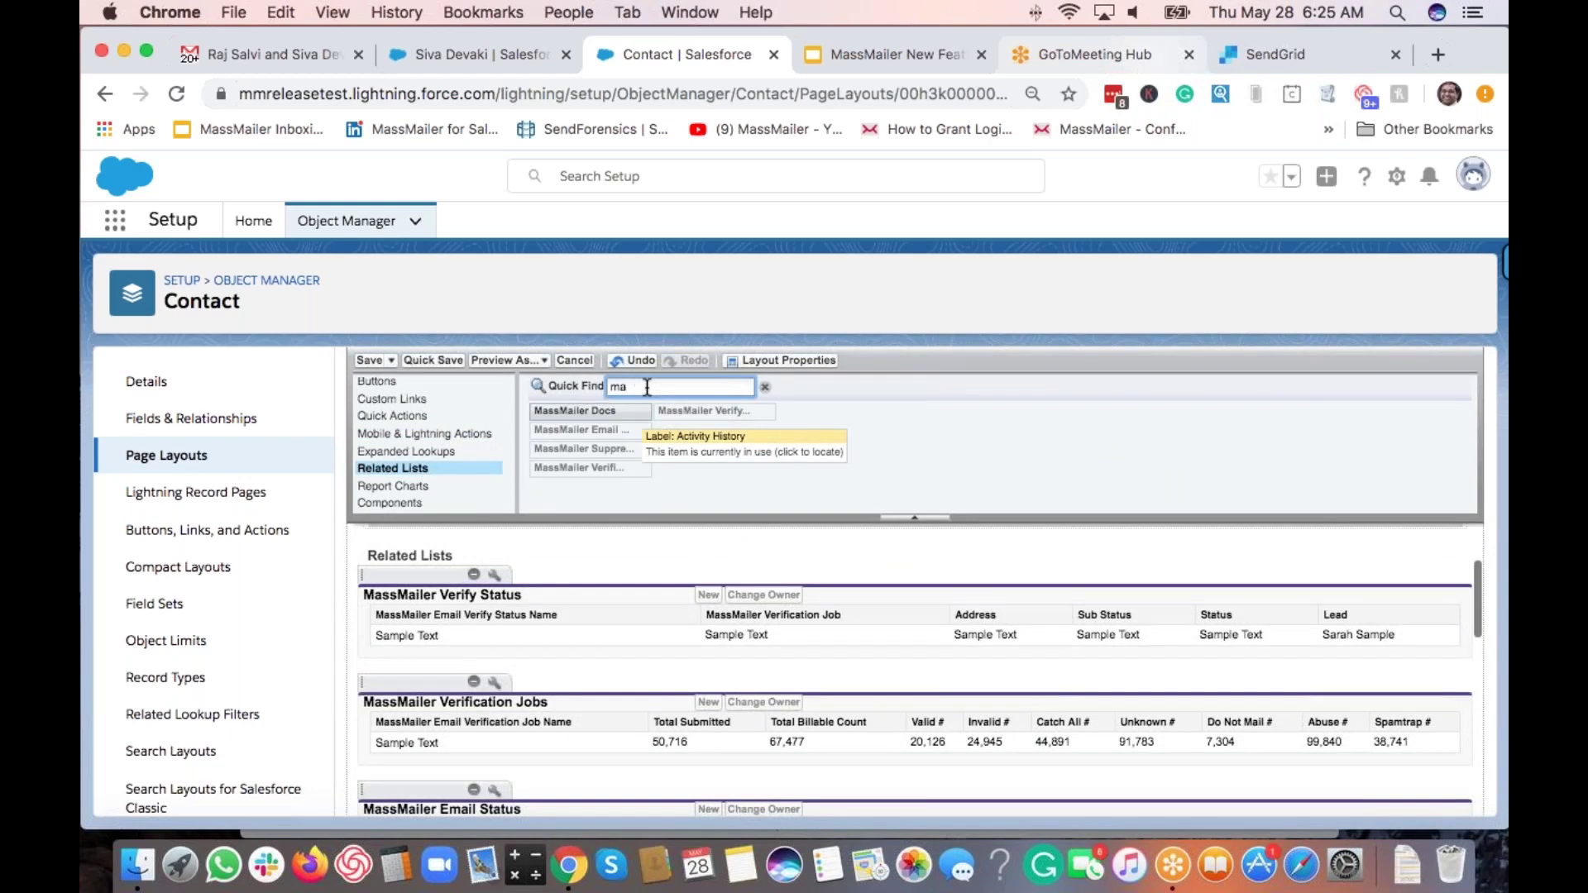
scroll(444, 630, "down", 2)
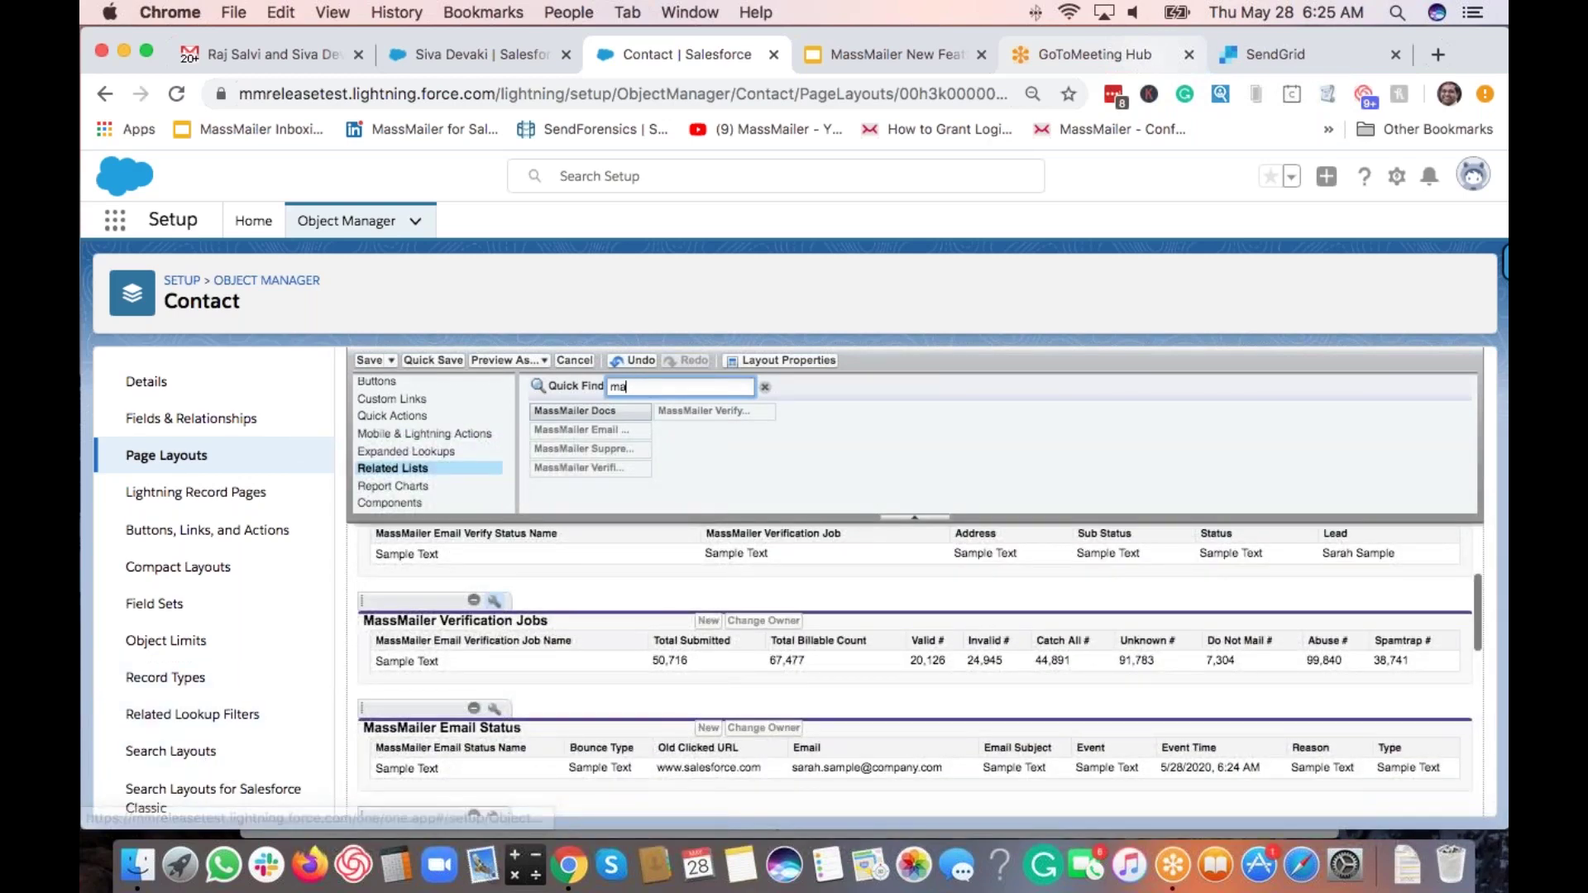
scroll(494, 602, "up", 1)
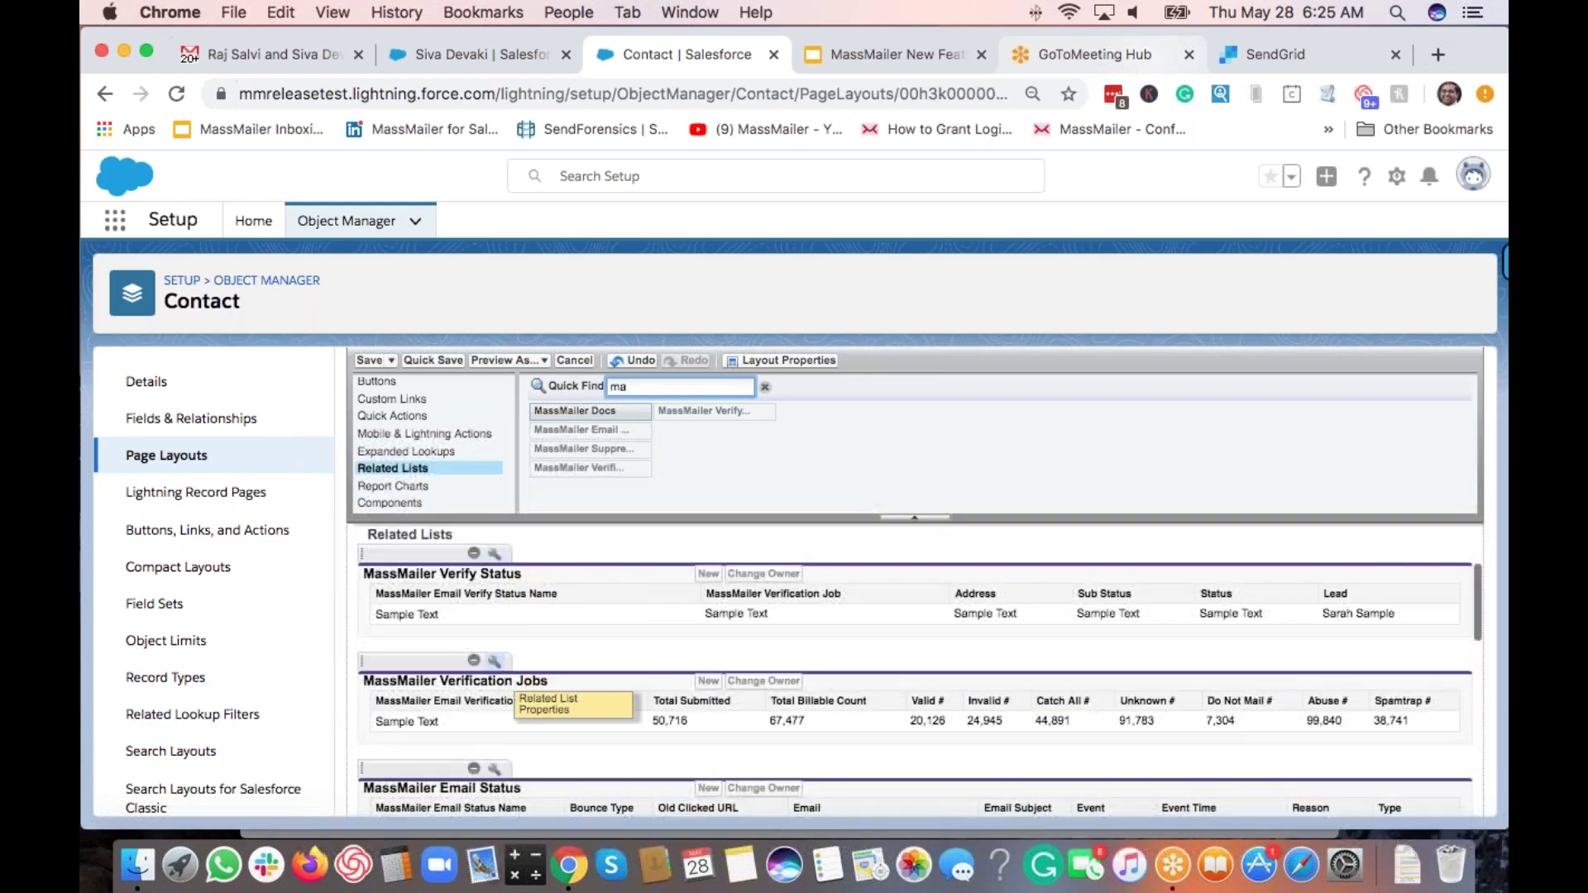
left_click(205, 751)
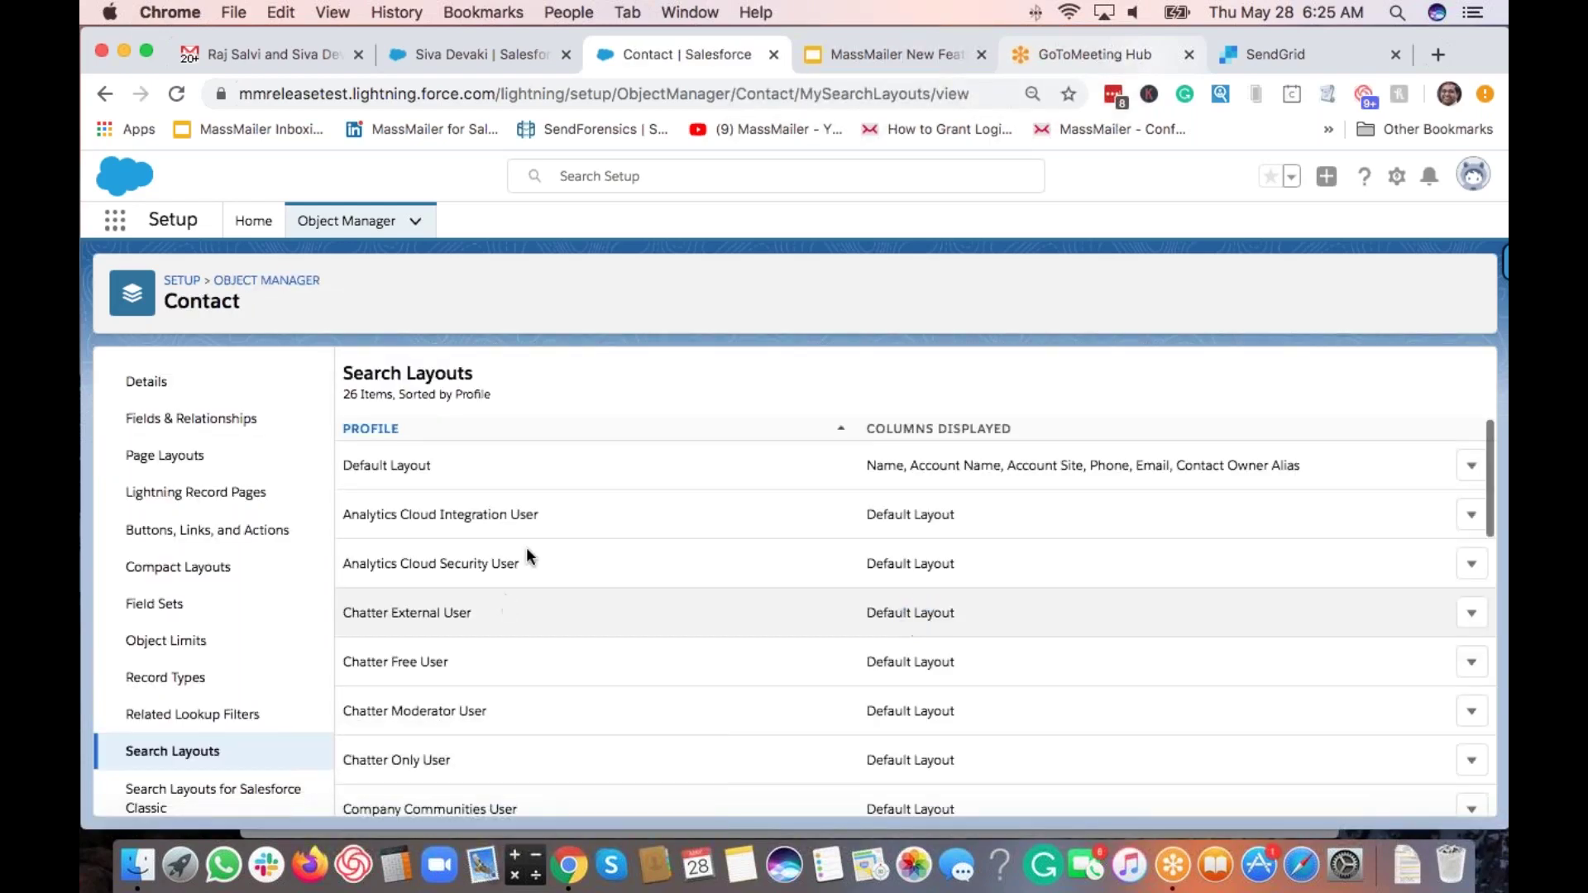
left_click(1472, 466)
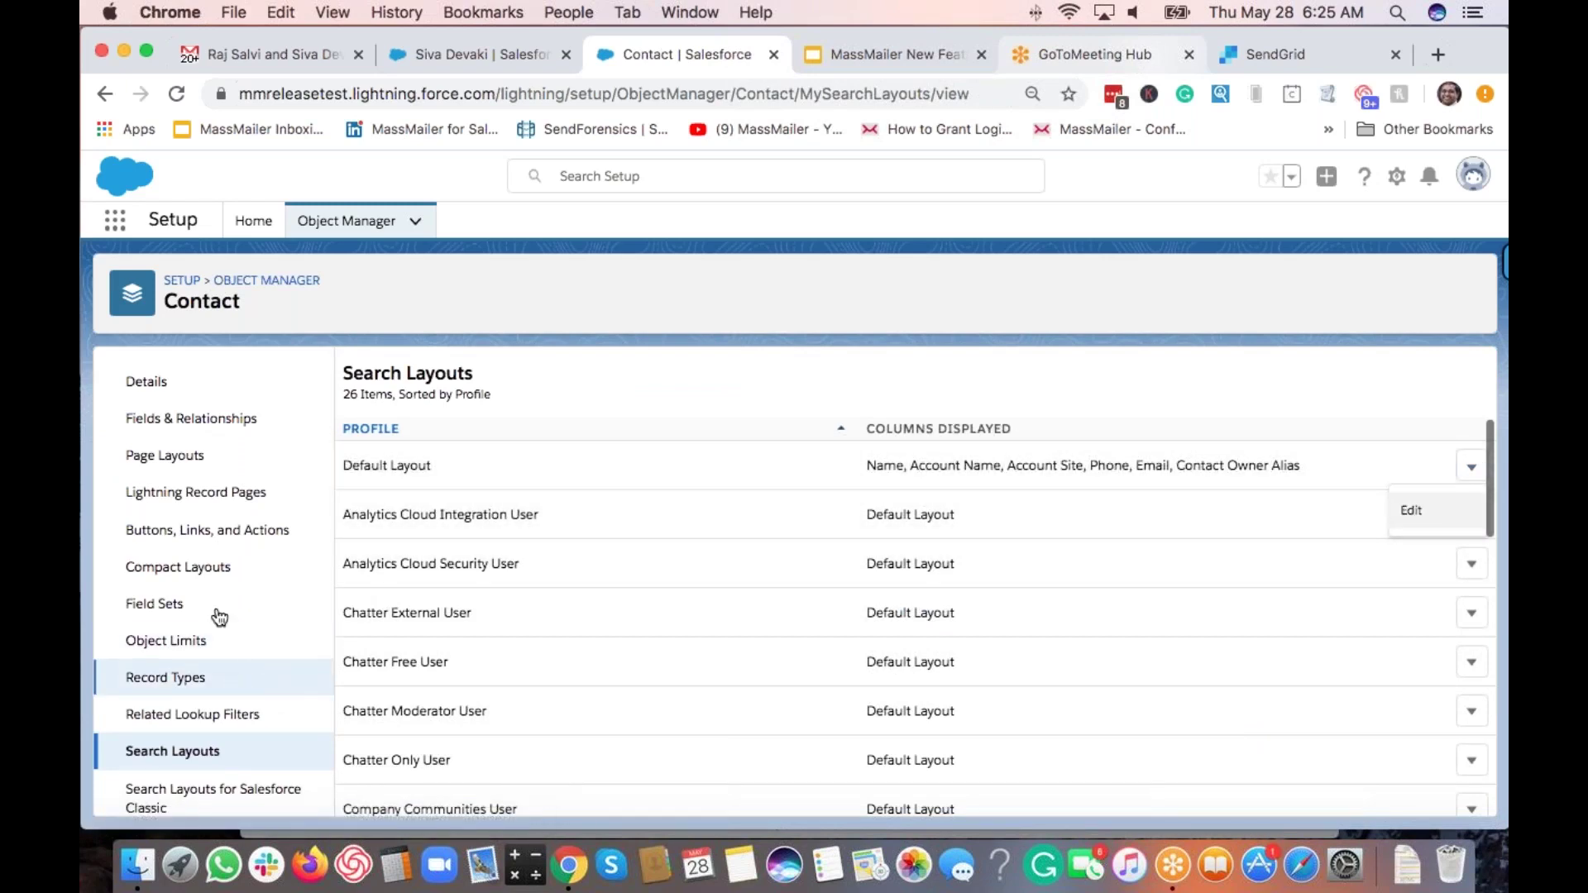
Step: Reopen Contact Layout, find MassMailer Verify with "ver", place it before Send Via MassMailer in the Mobile and Lightning Experience actions, and save the layout
left_click(151, 457)
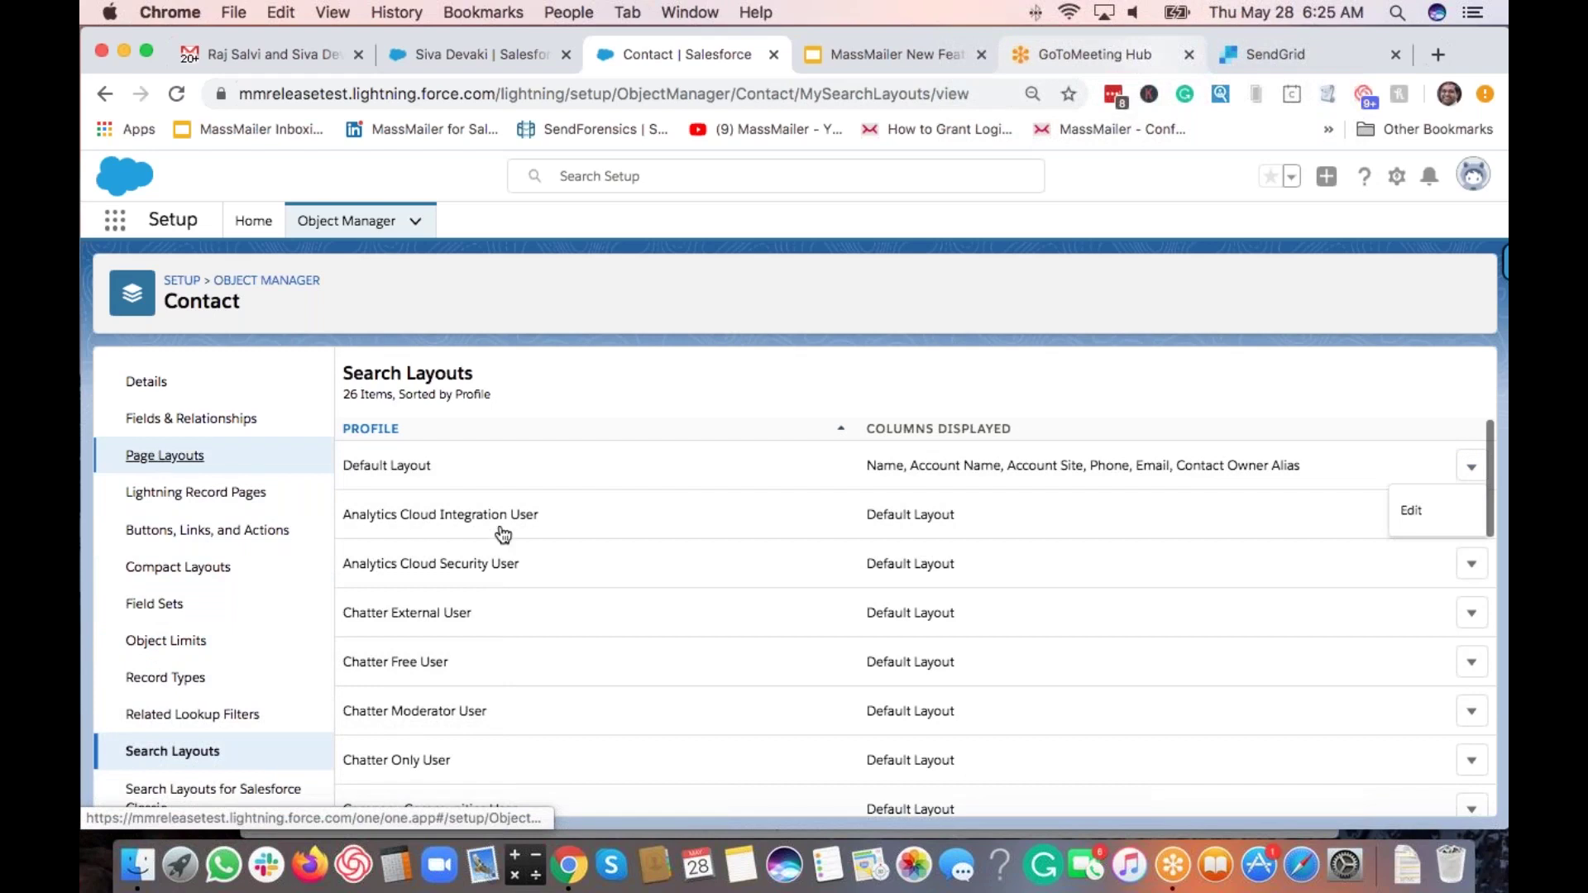
left_click(427, 475)
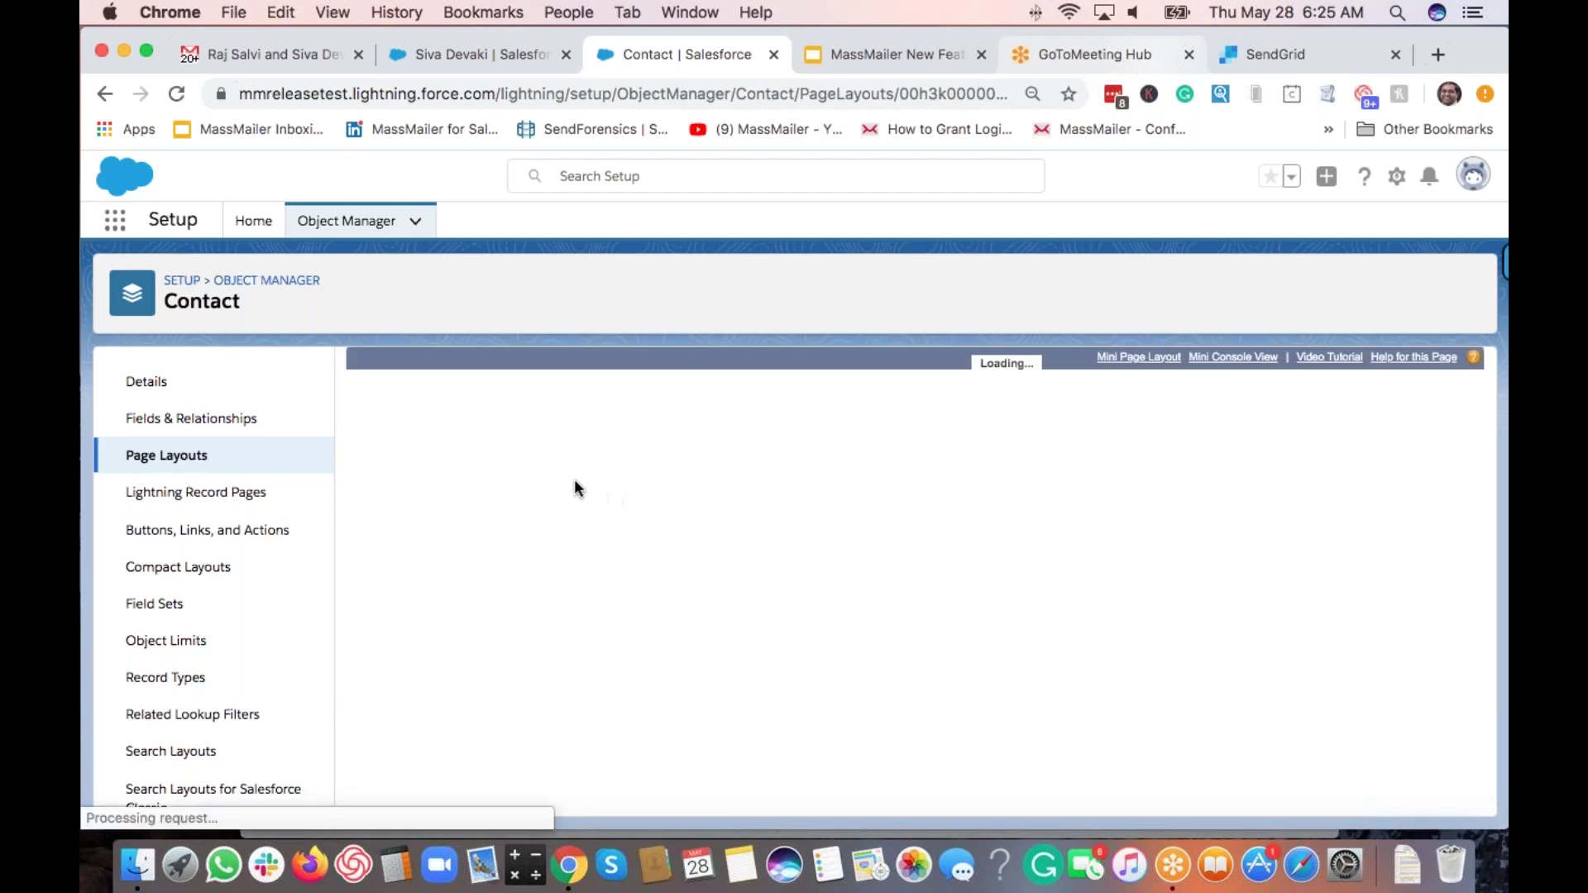
left_click(408, 490)
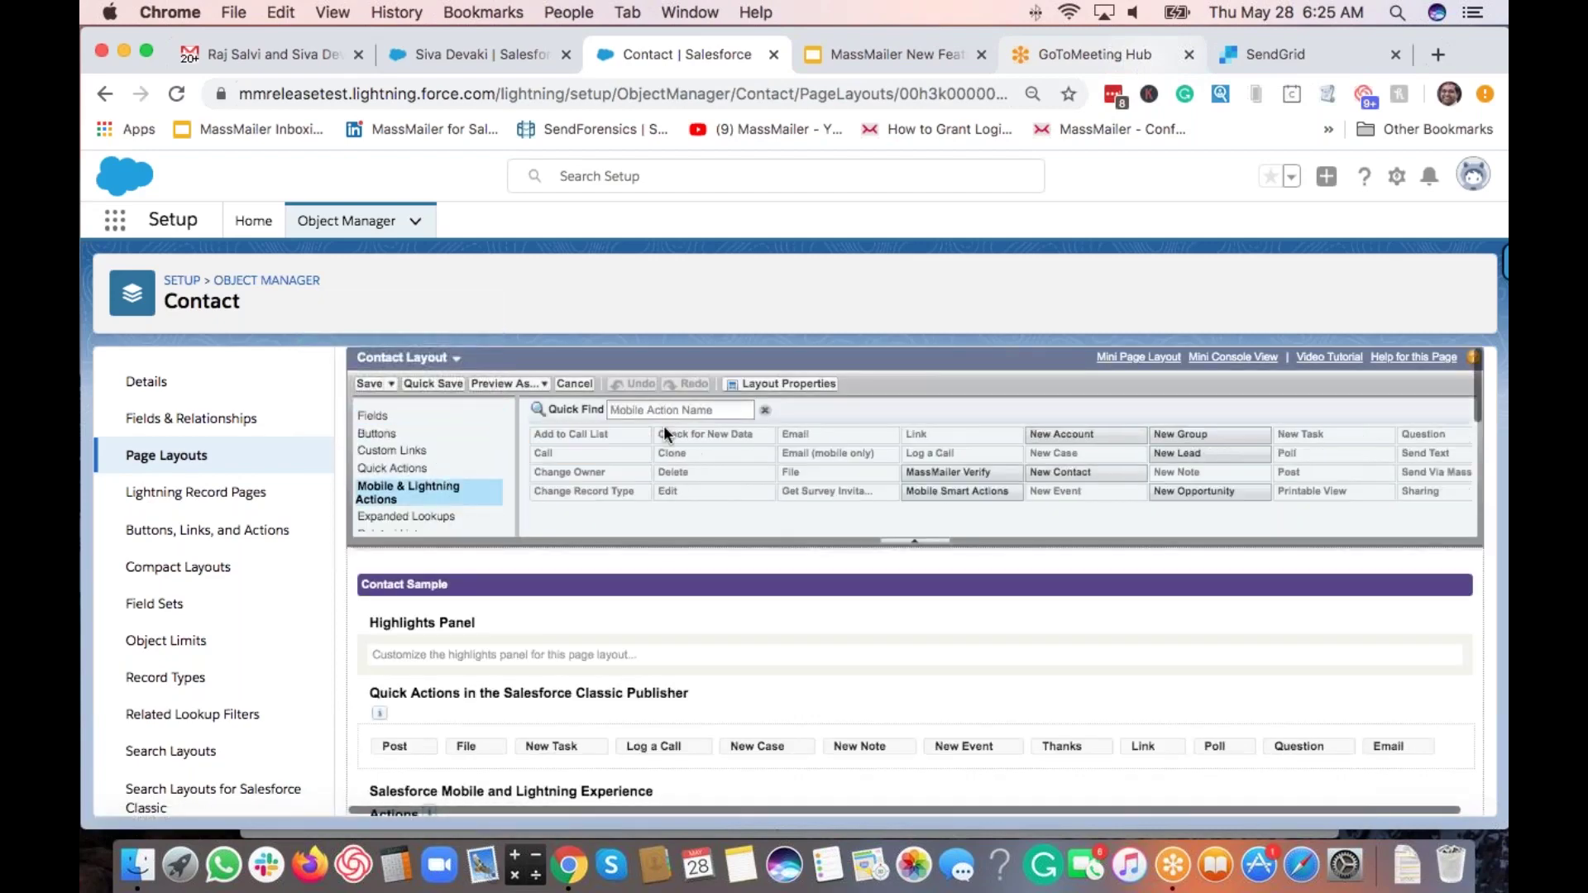
left_click(653, 410)
type("ver")
scroll(713, 536, "down", 3)
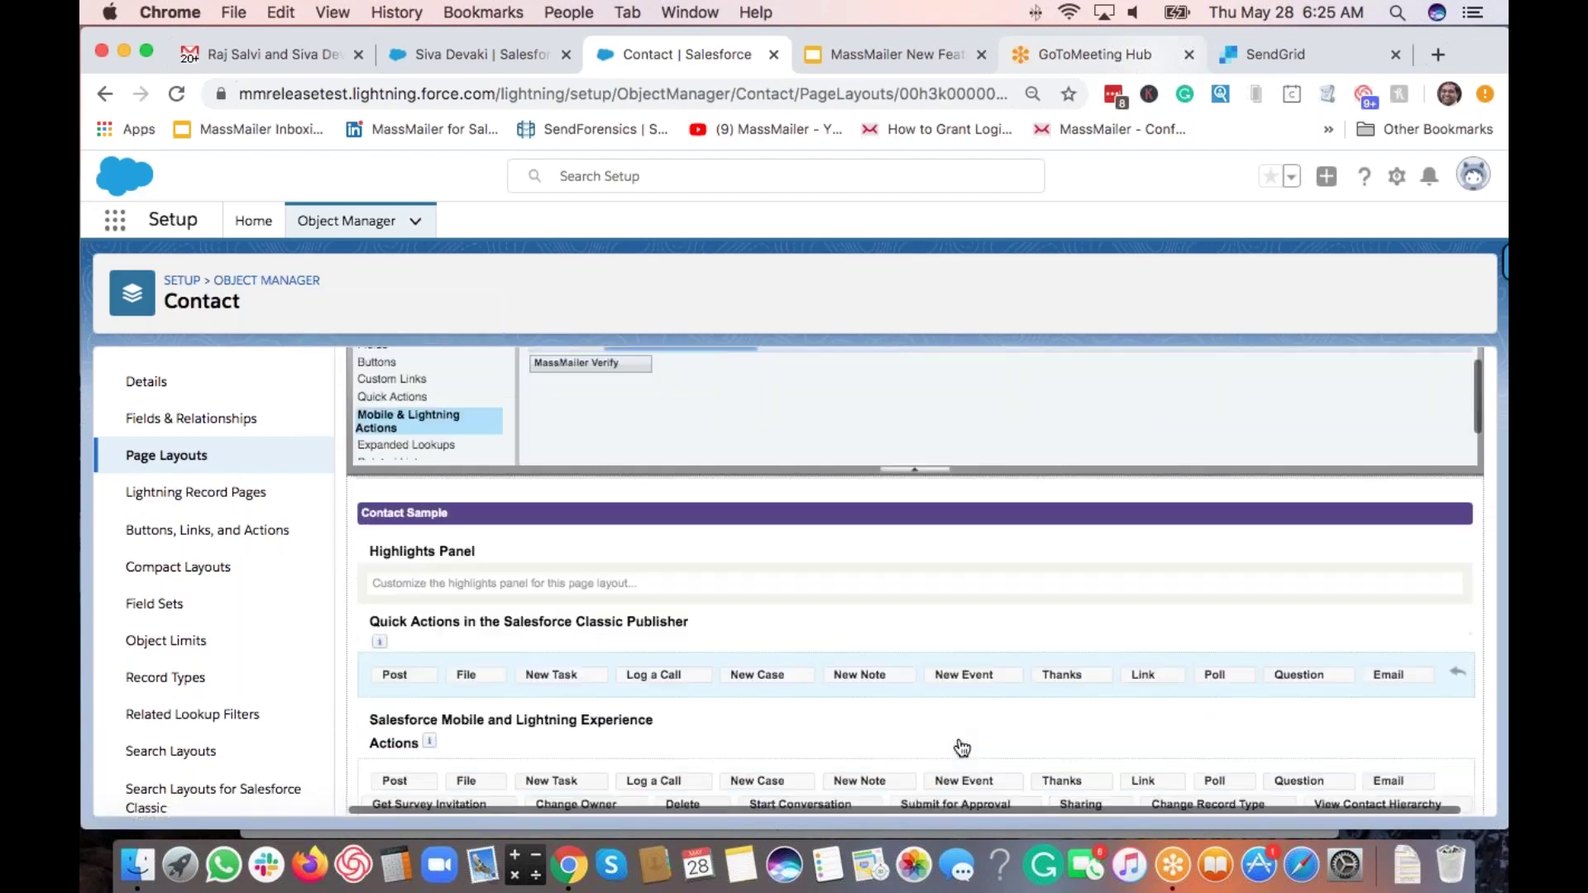
left_click_drag(716, 559, 893, 683)
left_click_drag(1000, 657, 694, 695)
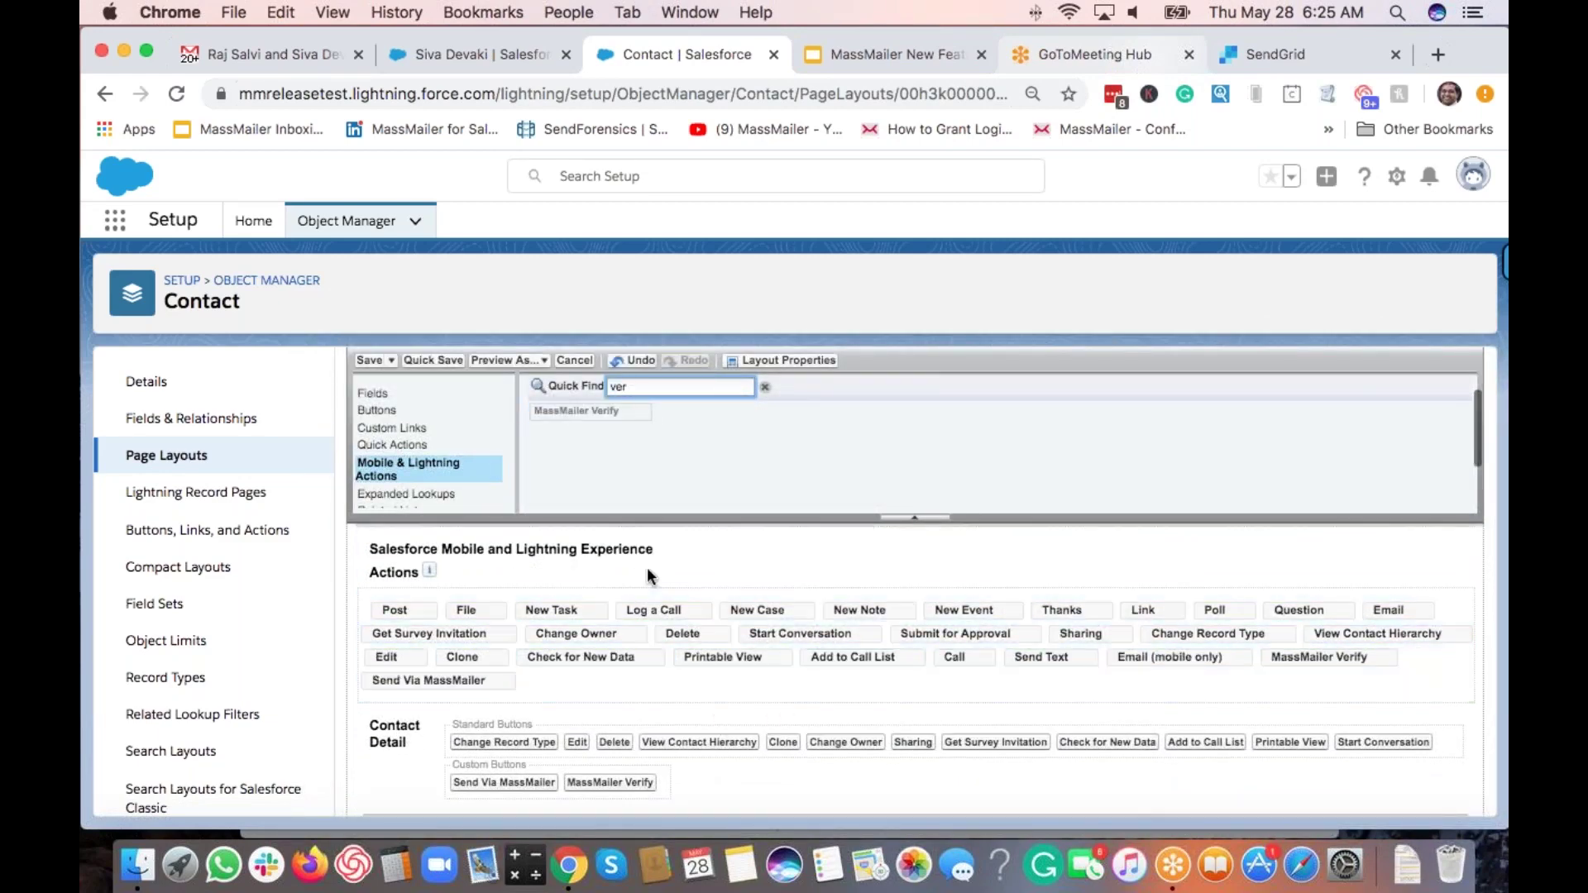
left_click(369, 359)
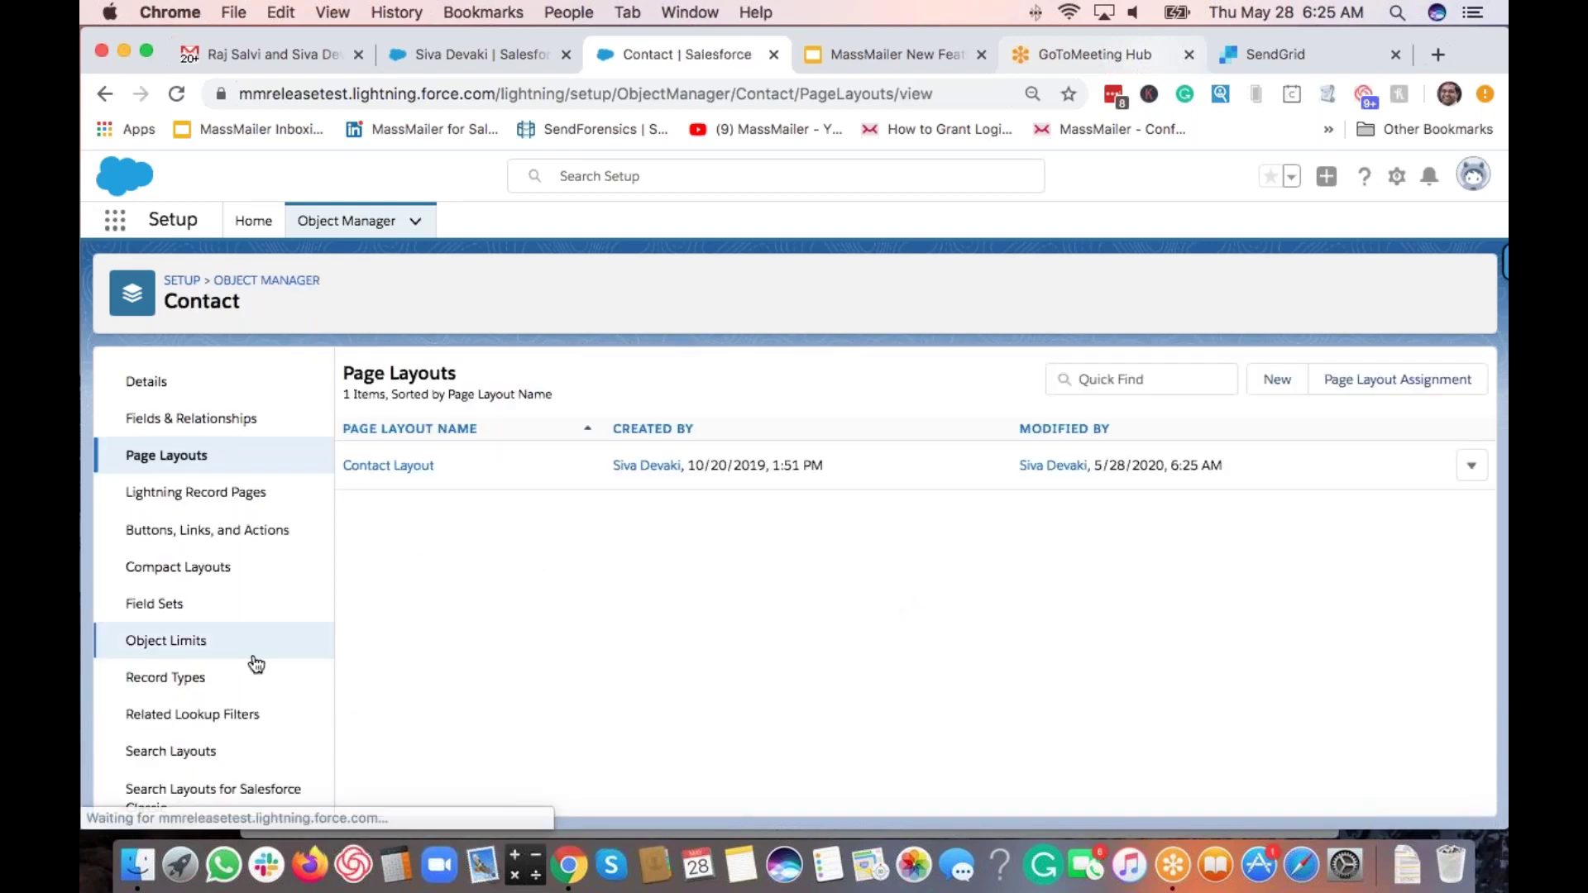
Step: Add the MassMailer Verify custom button to the Default Layout of the Contact search layouts and save
left_click(177, 752)
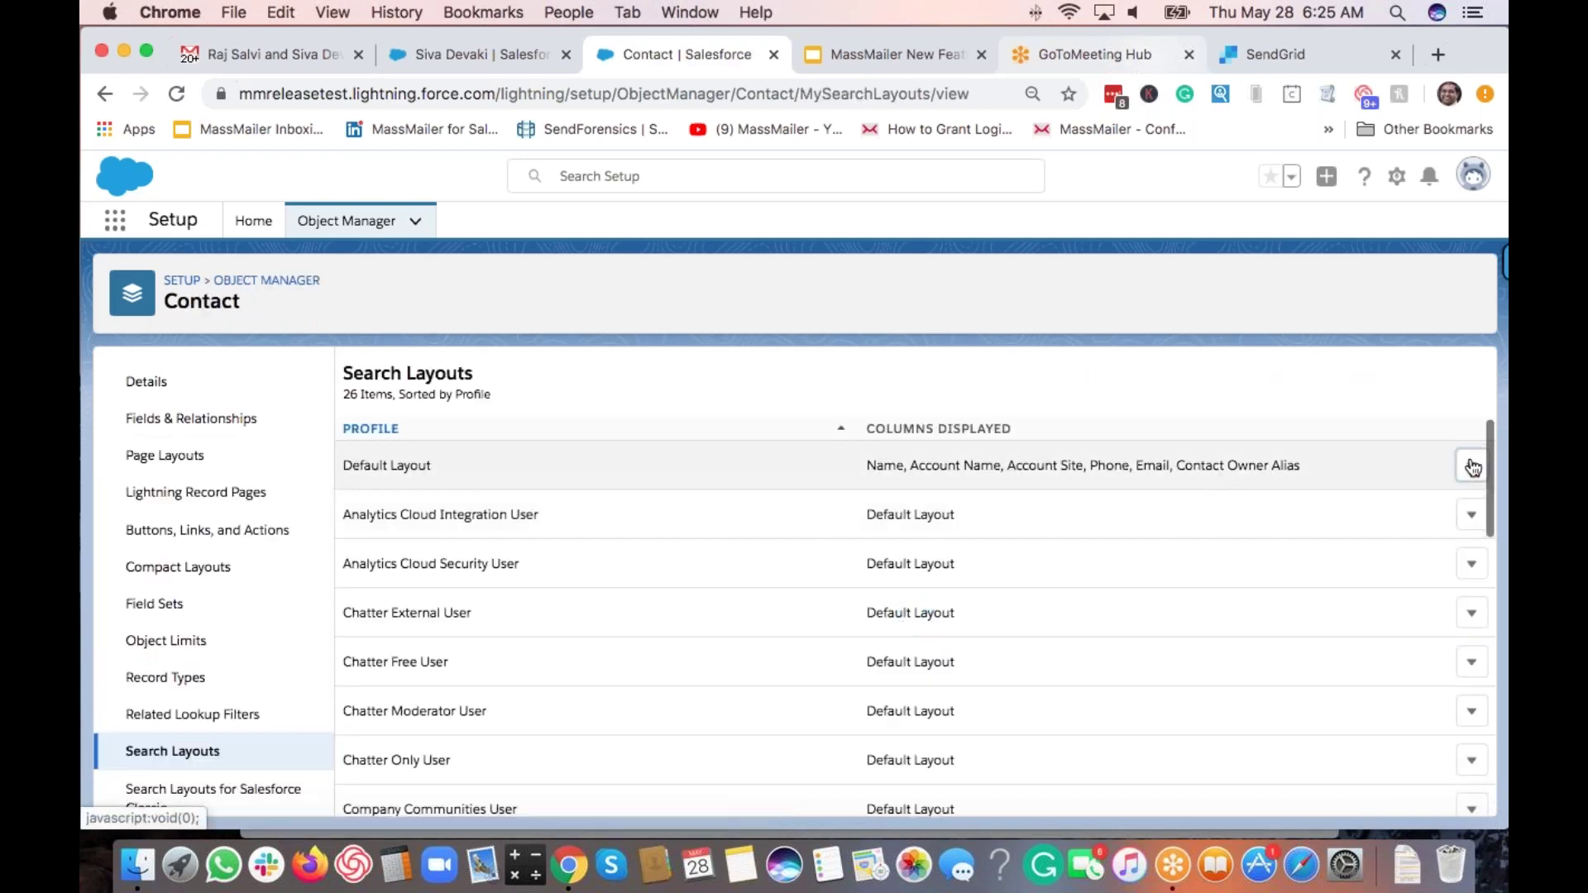
left_click(1472, 464)
left_click(1418, 514)
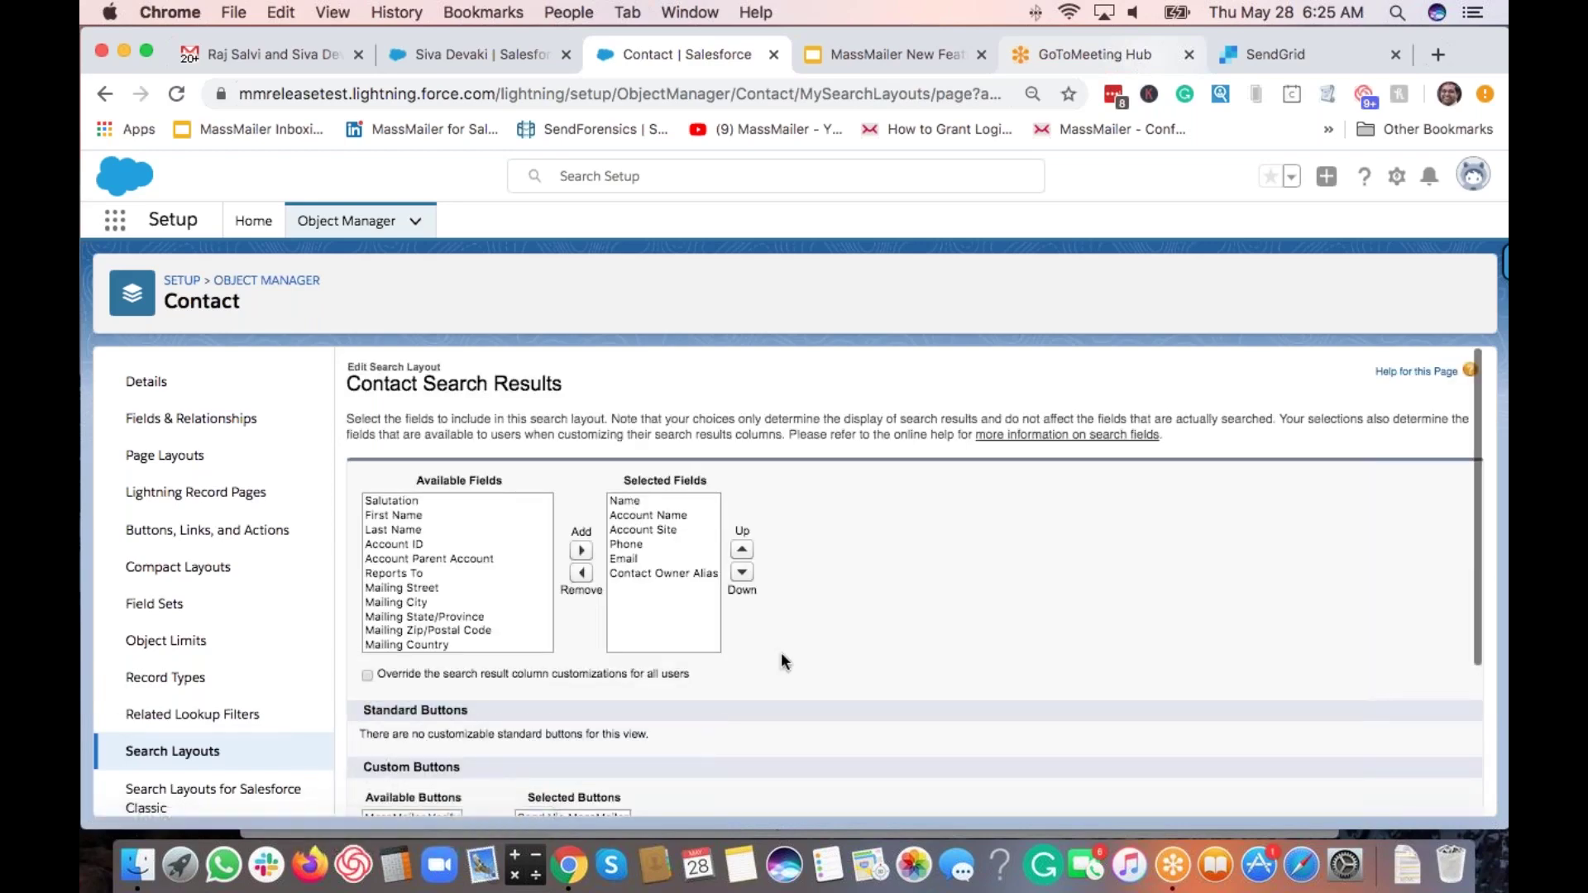
scroll(781, 652, "down", 5)
left_click(434, 599)
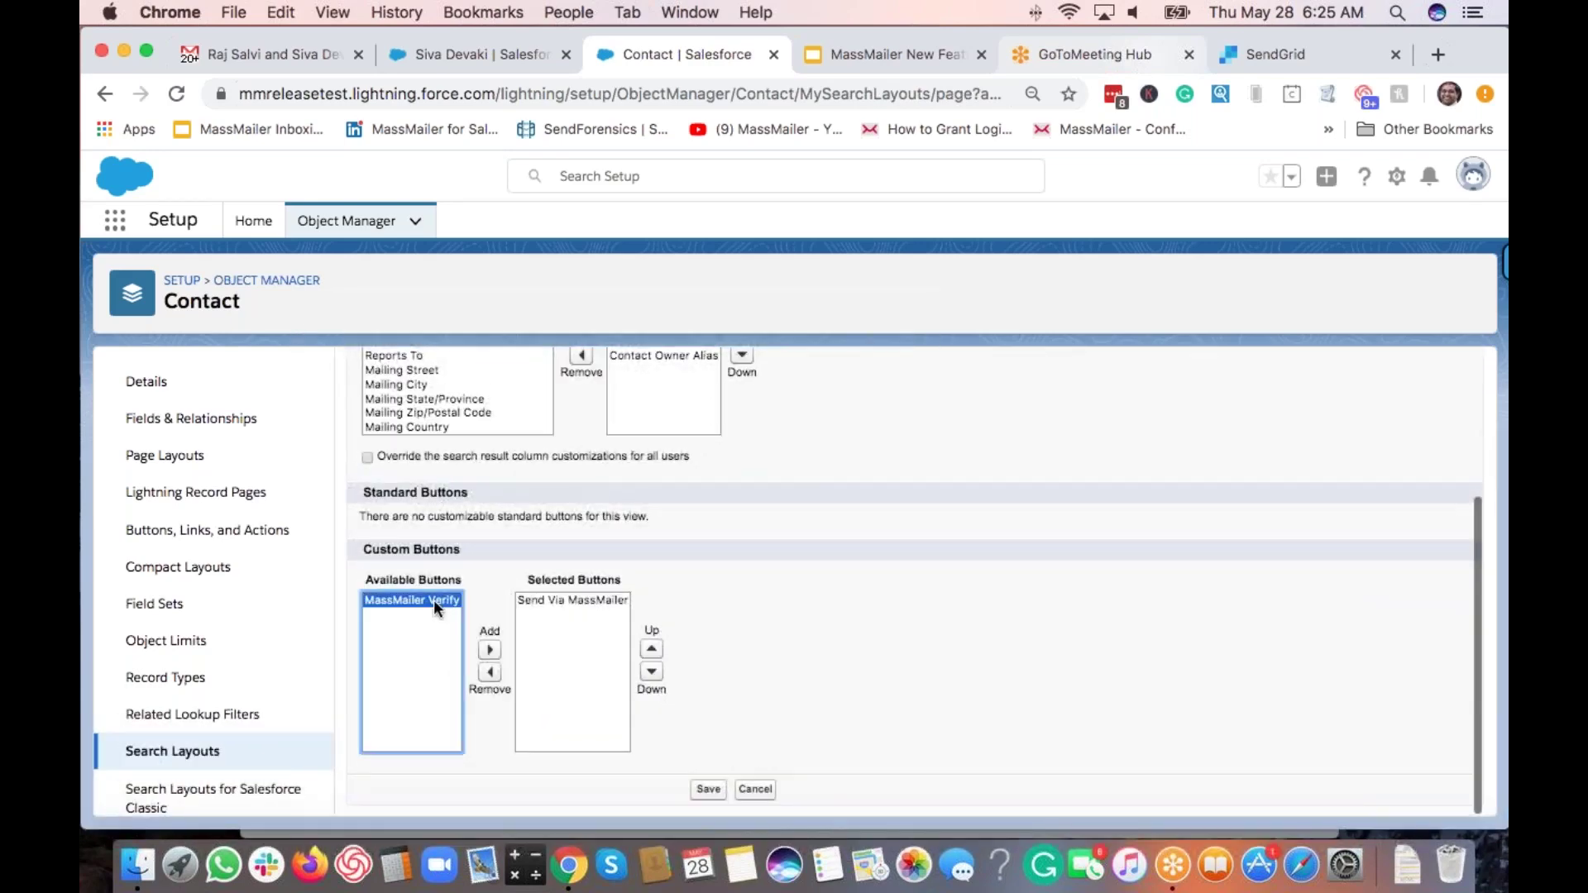
left_click(490, 650)
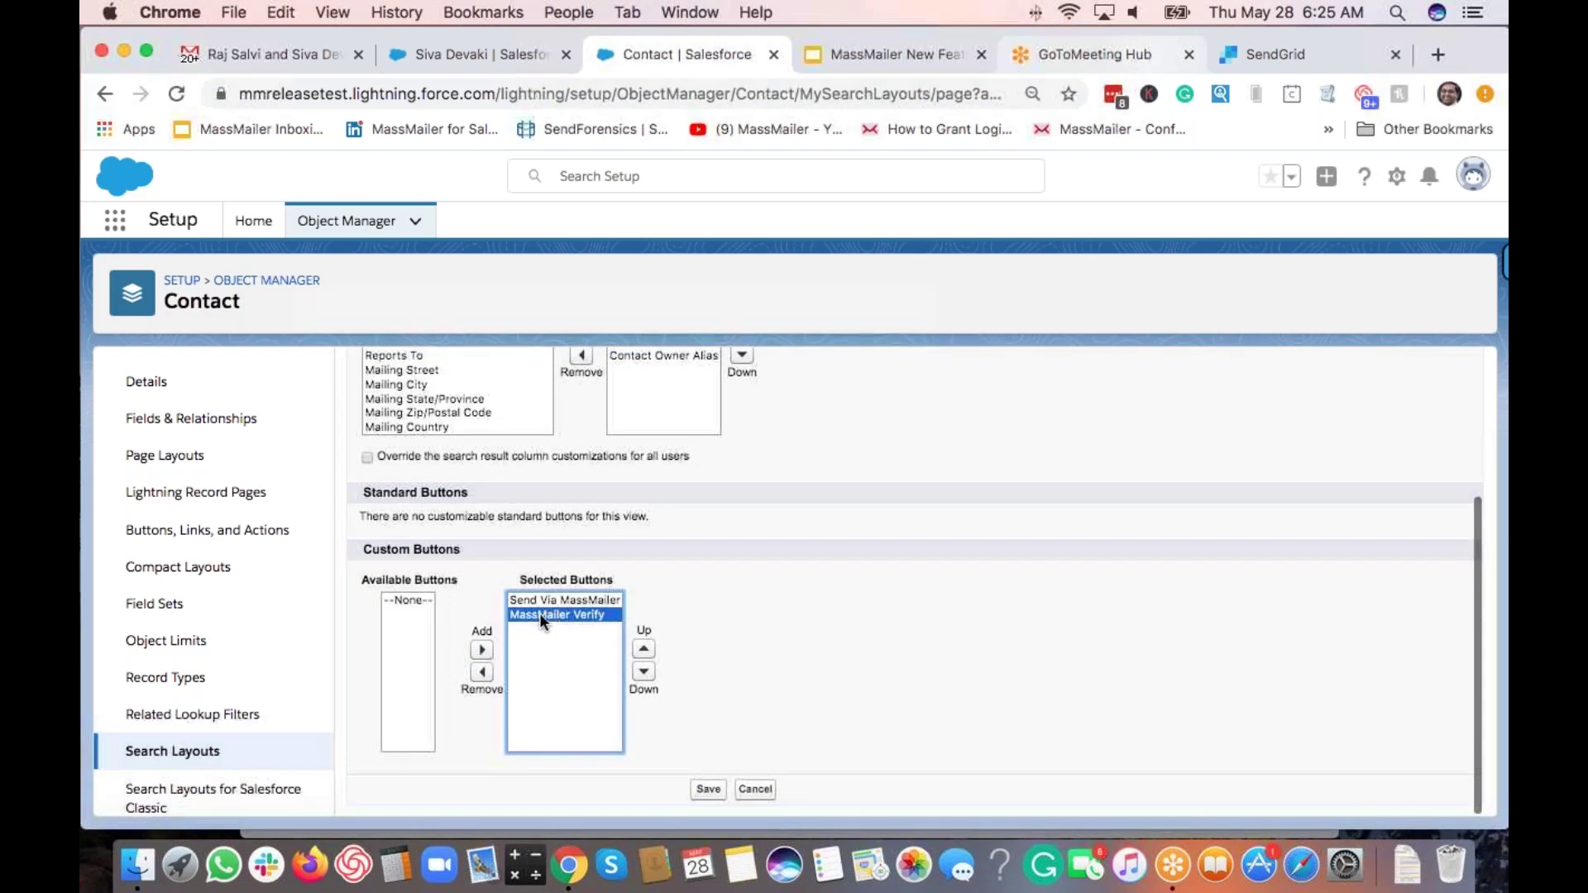
left_click(709, 789)
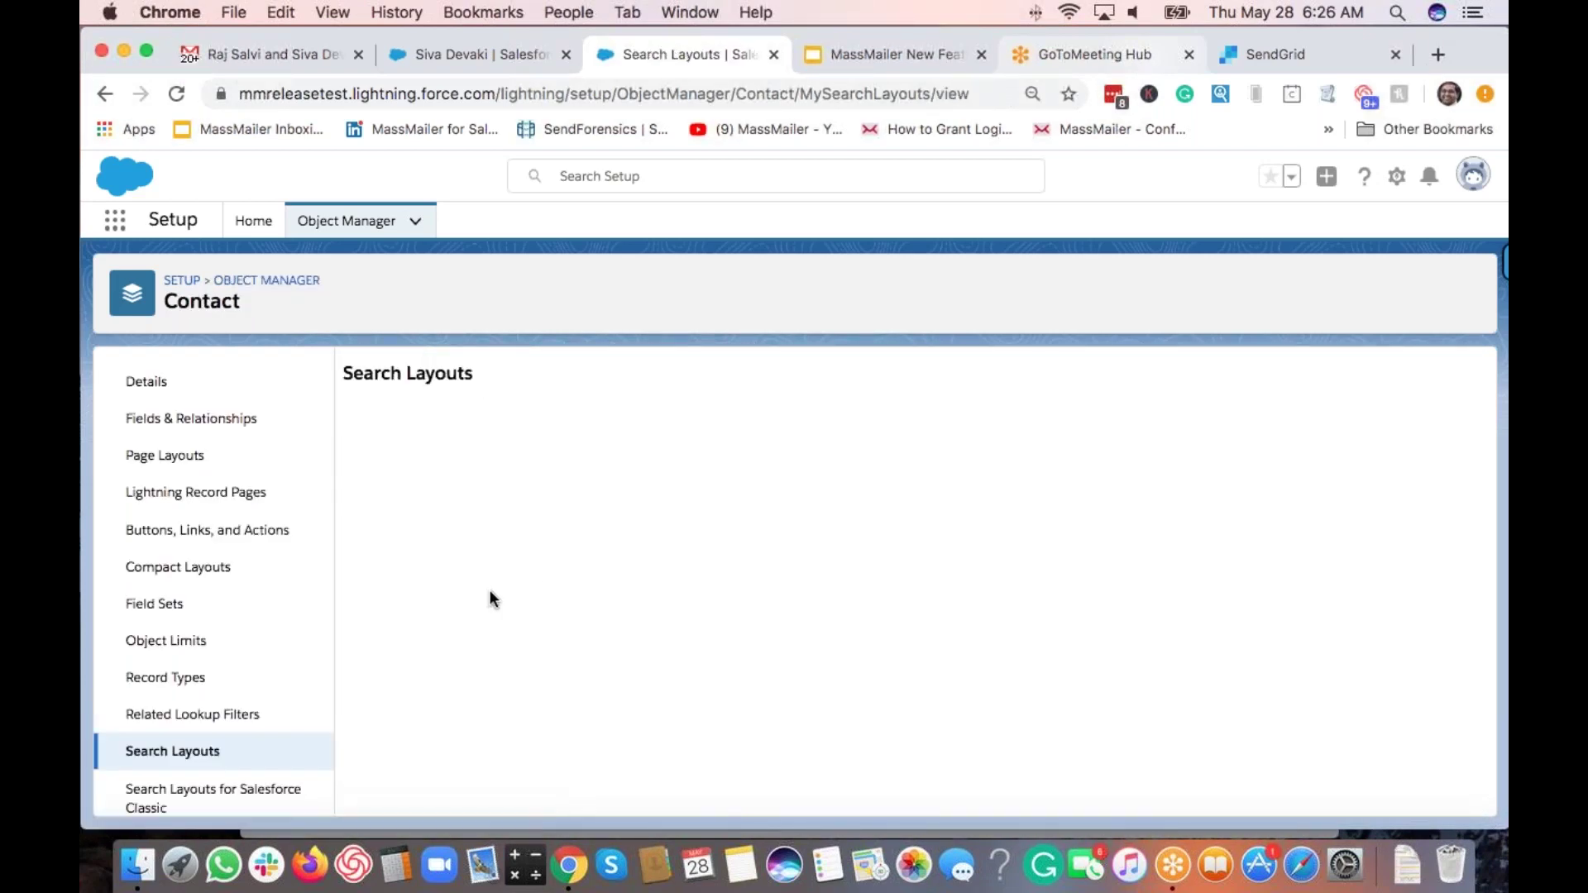
Step: Add the MassMailer Verify custom button to the List View layout in the Contact search layouts for Salesforce Classic and save
scroll(273, 610, "down", 3)
left_click(255, 653)
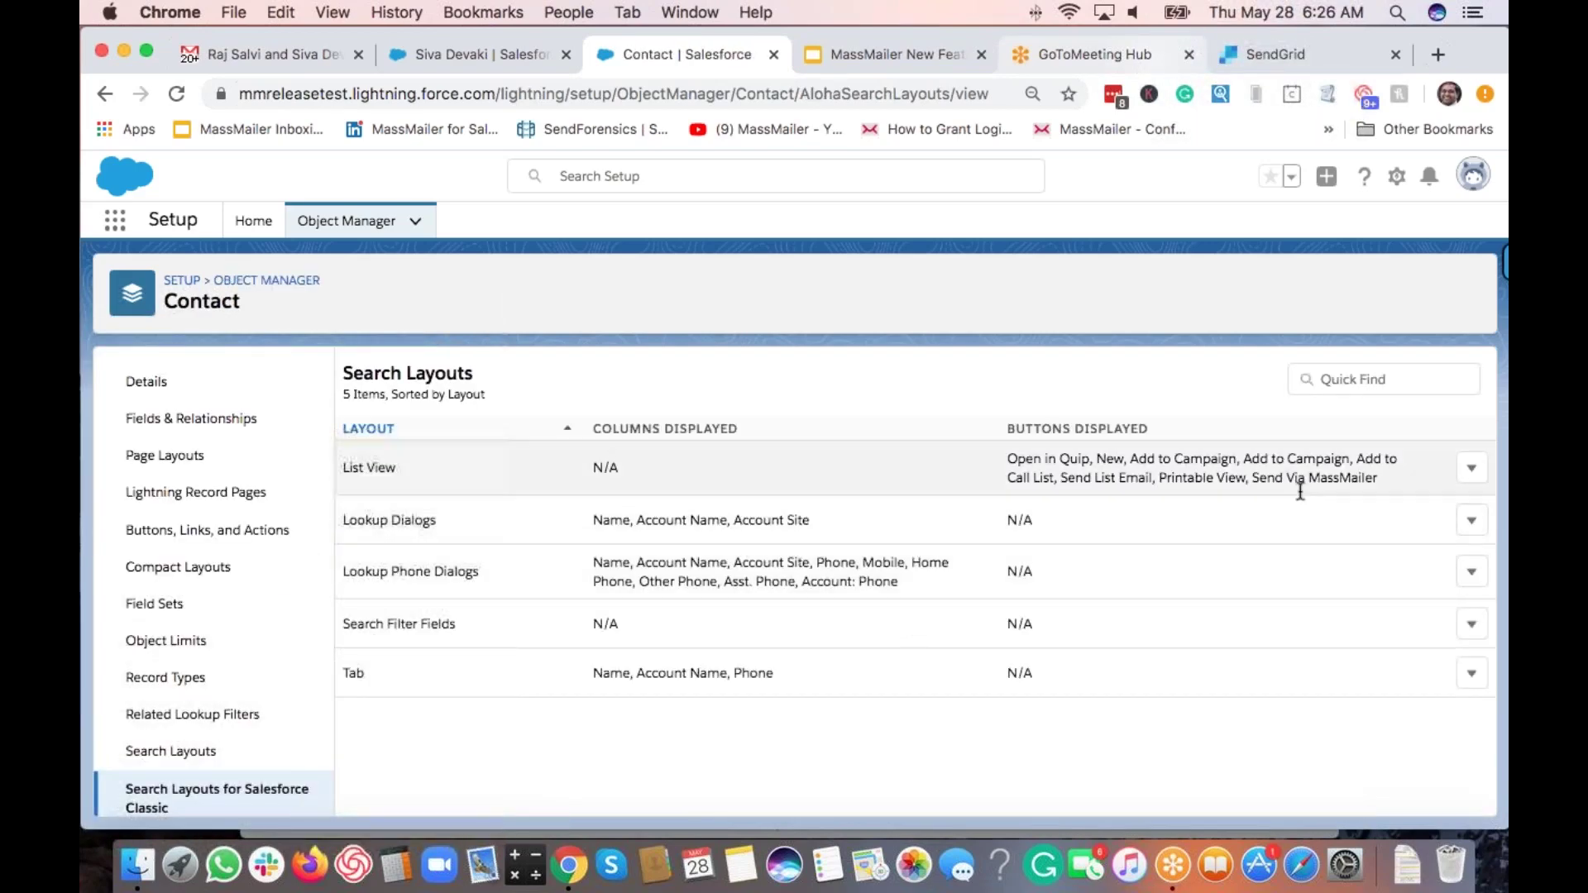
left_click(1472, 469)
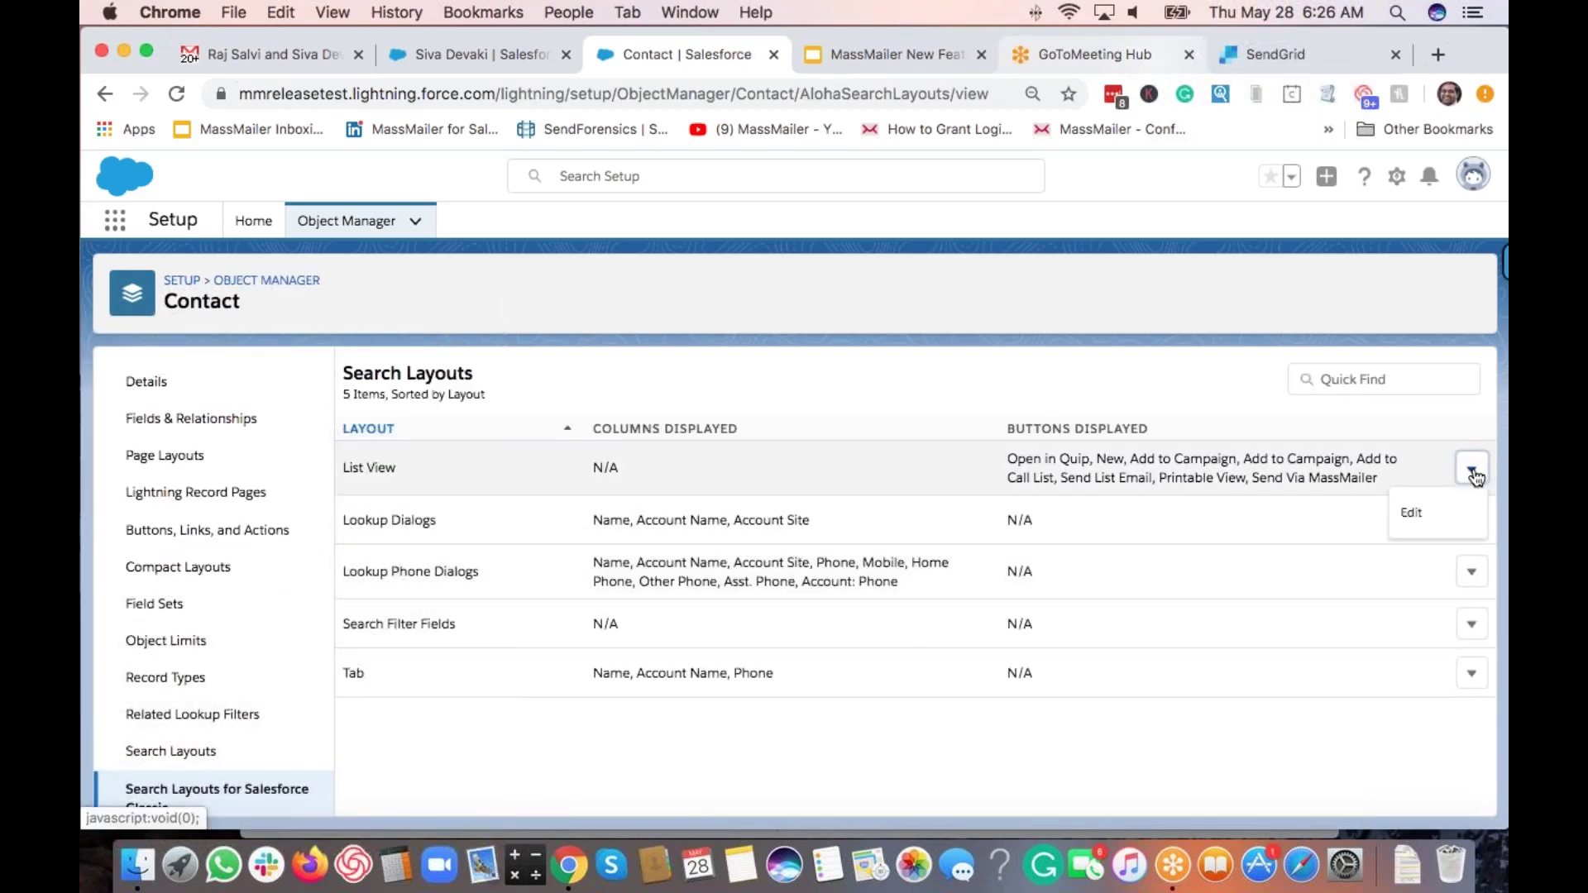
left_click(1409, 517)
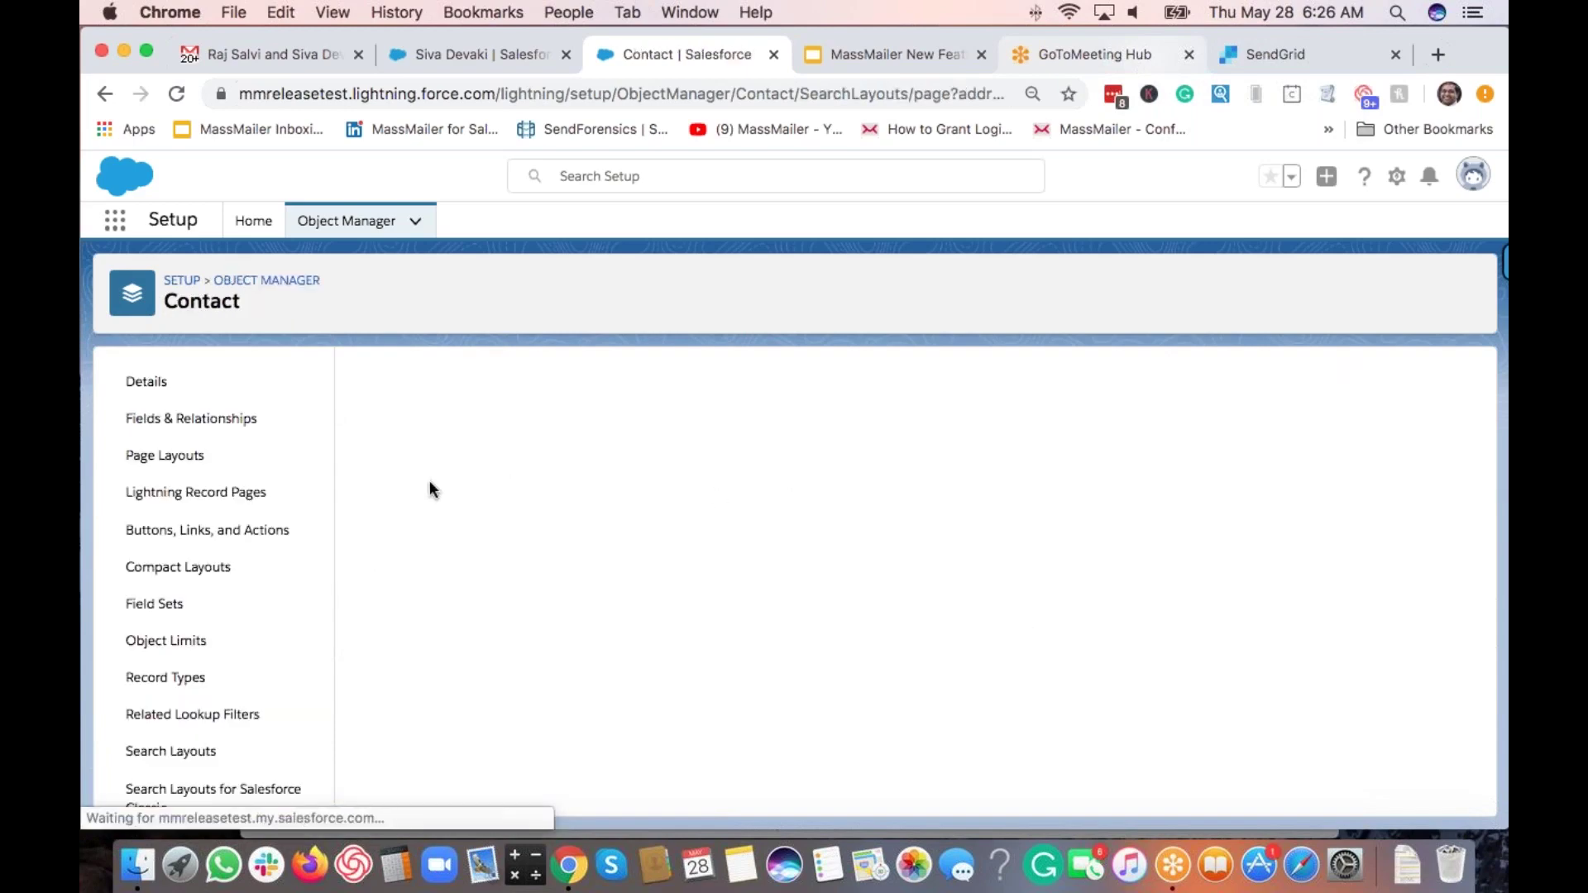
scroll(747, 644, "down", 3)
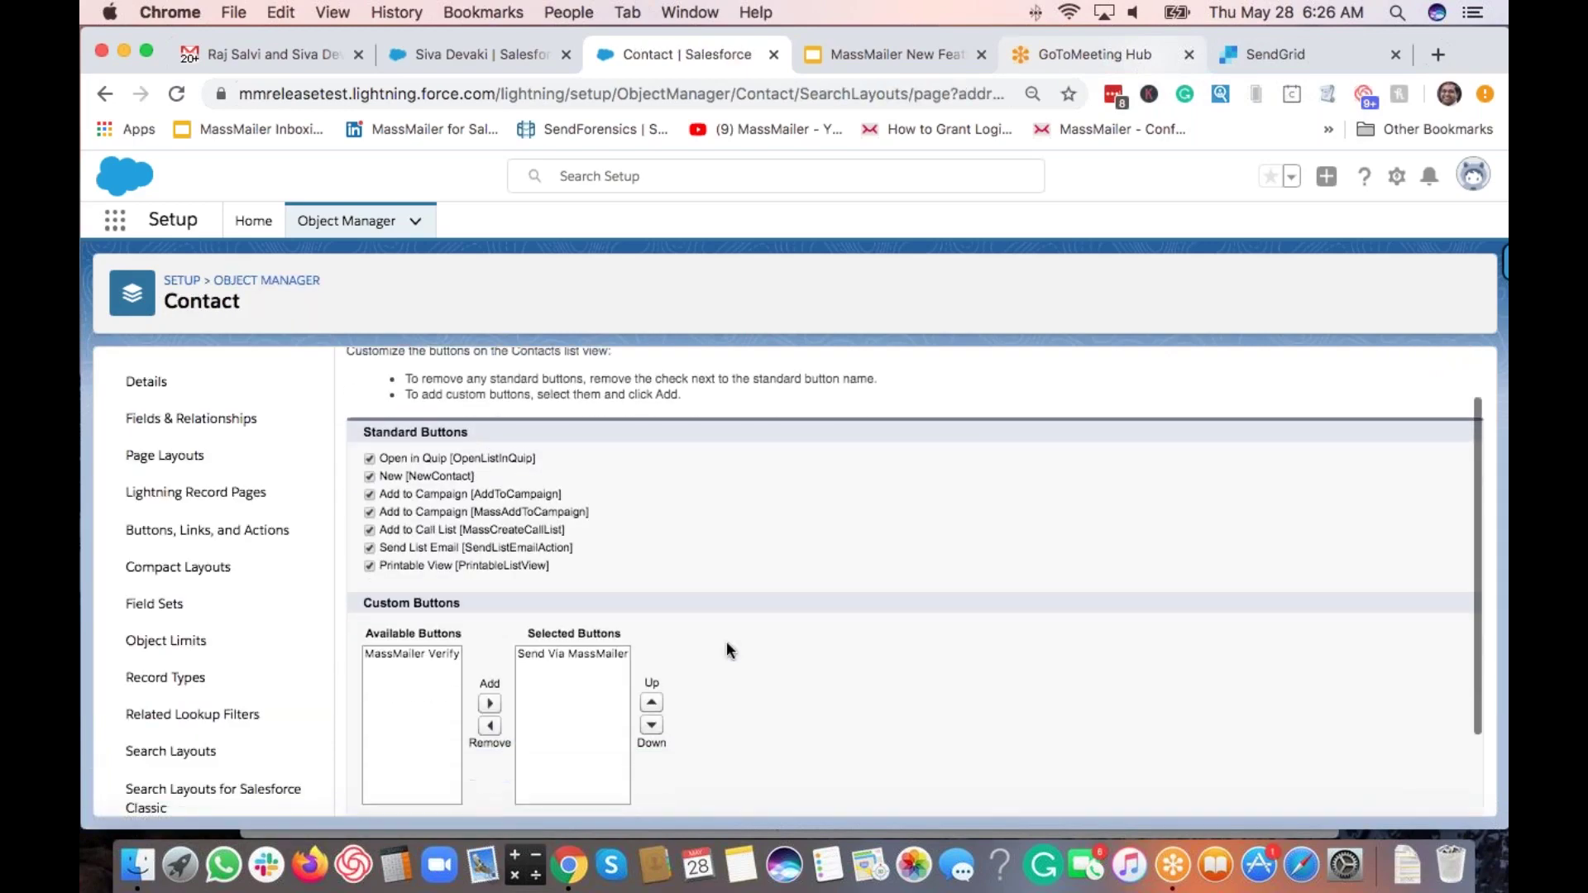
left_click(410, 609)
left_click(490, 659)
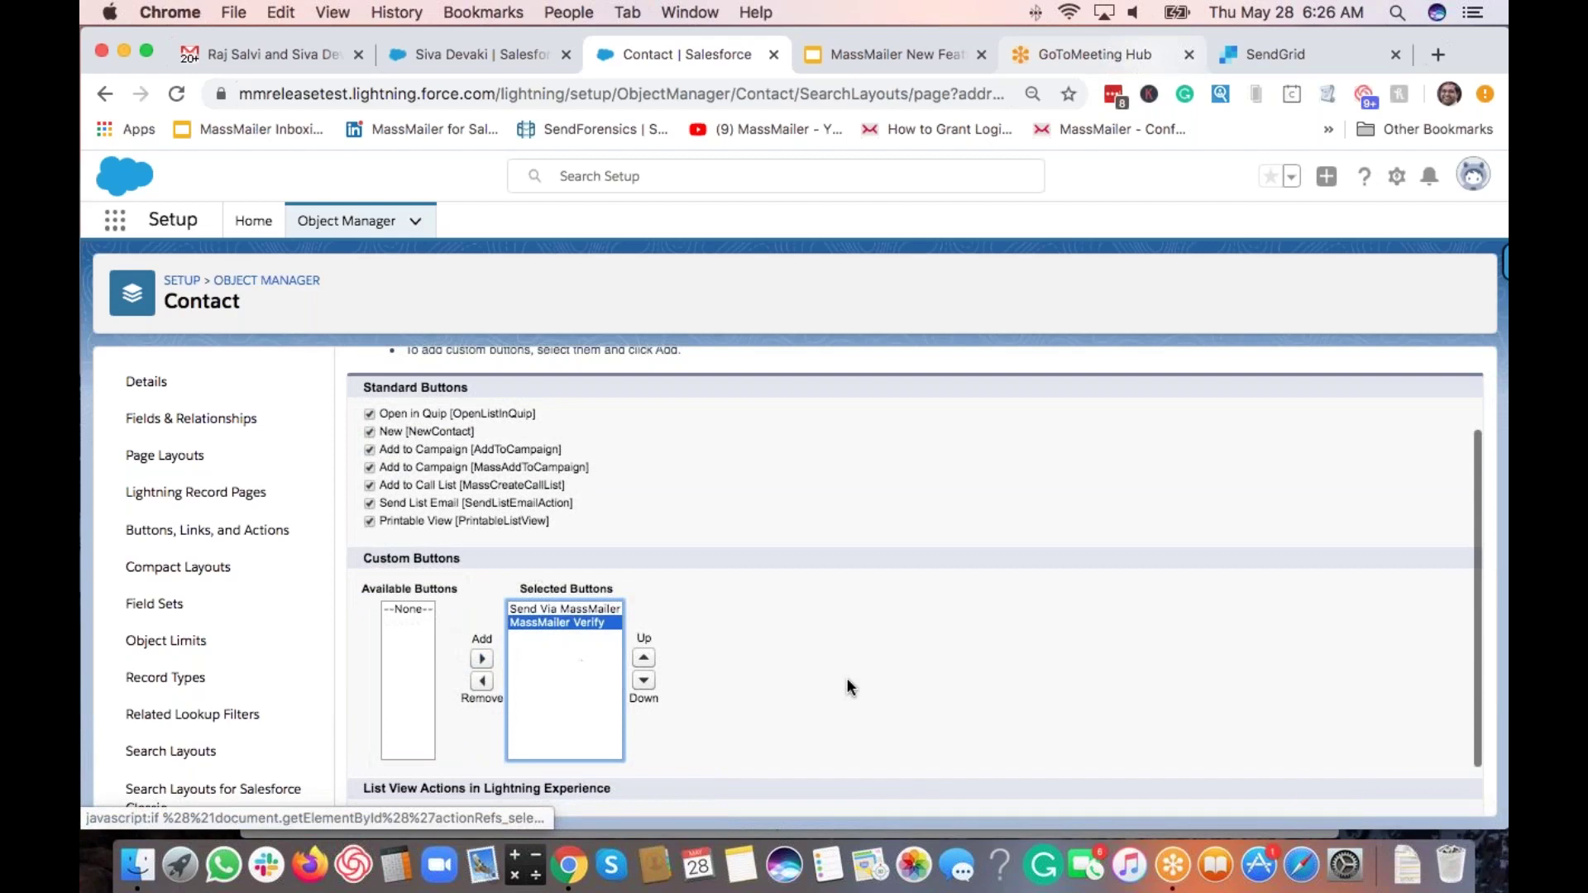
scroll(846, 677, "down", 1)
left_click(708, 790)
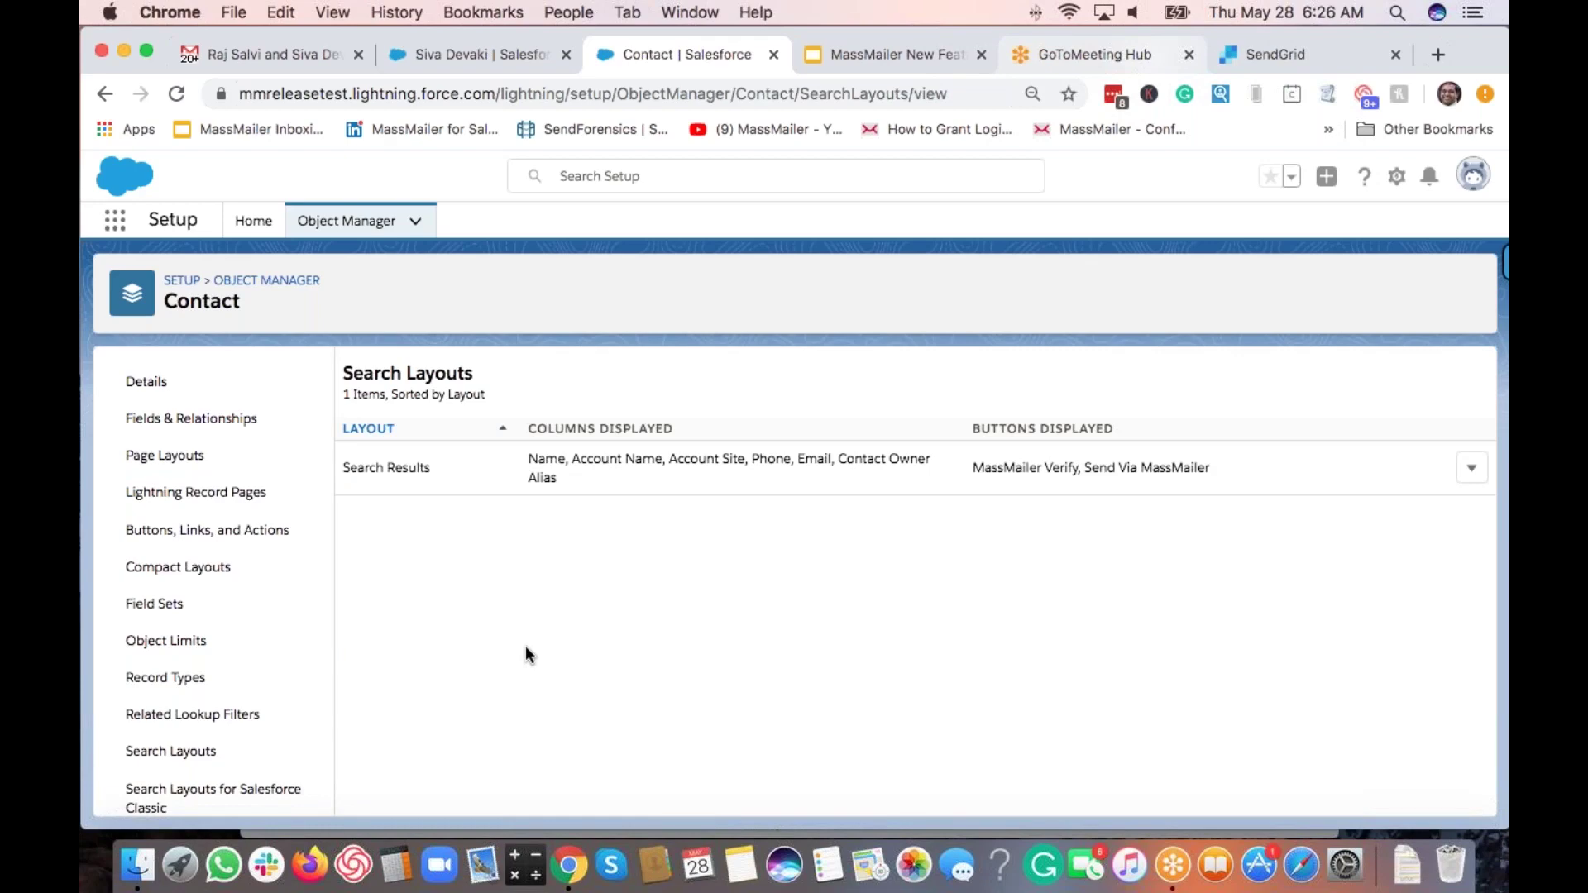
Step: Return to the open contact record, reload it, and run the MassMailer Verify action on it
left_click(459, 58)
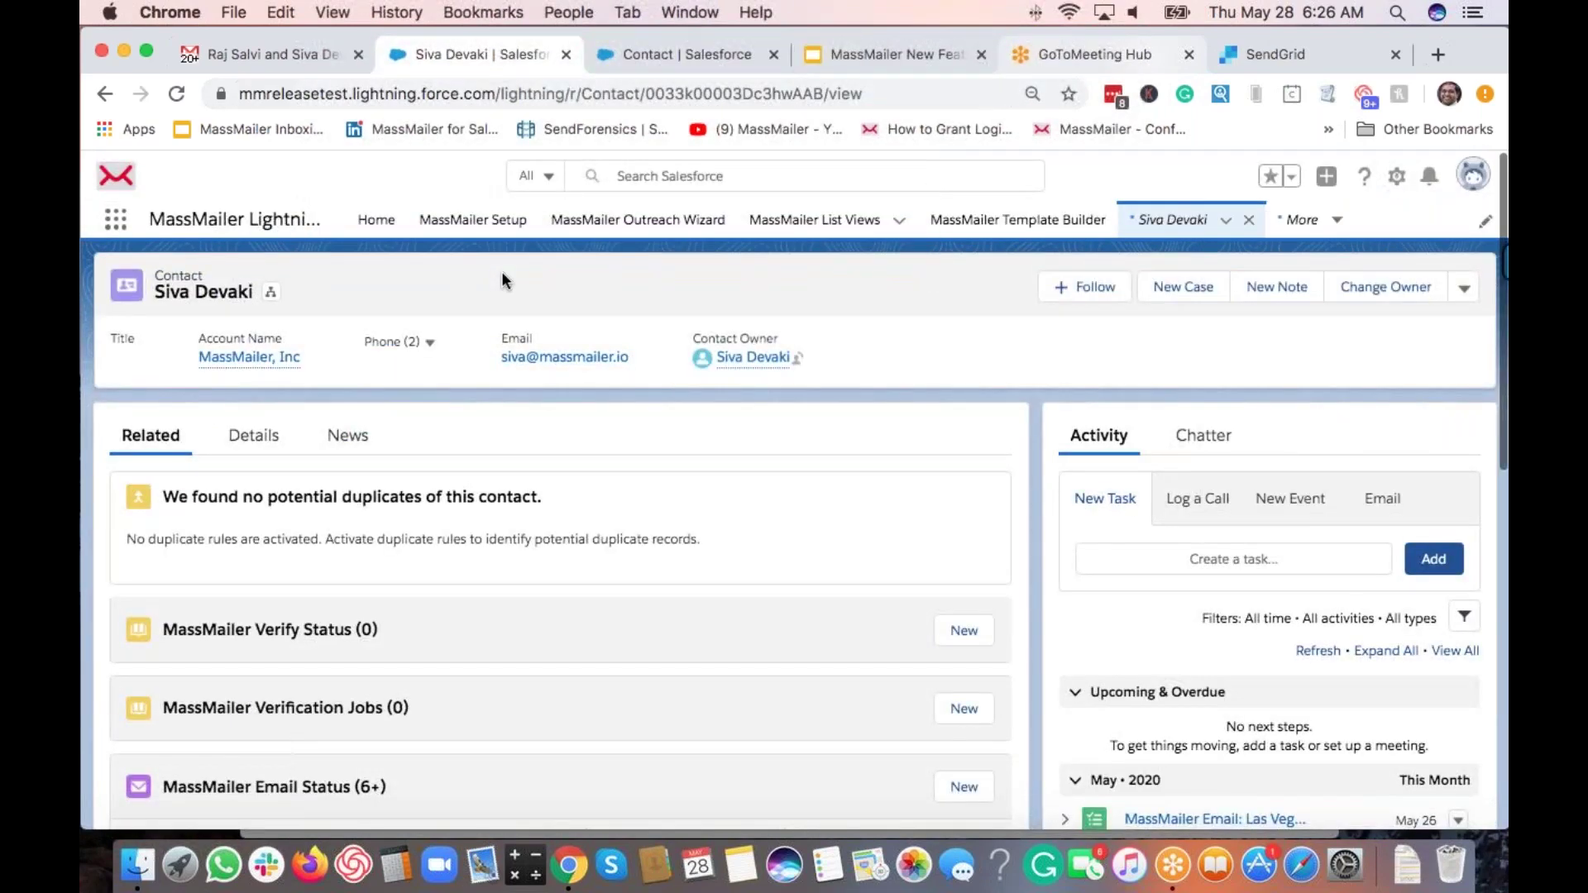
key("super+r")
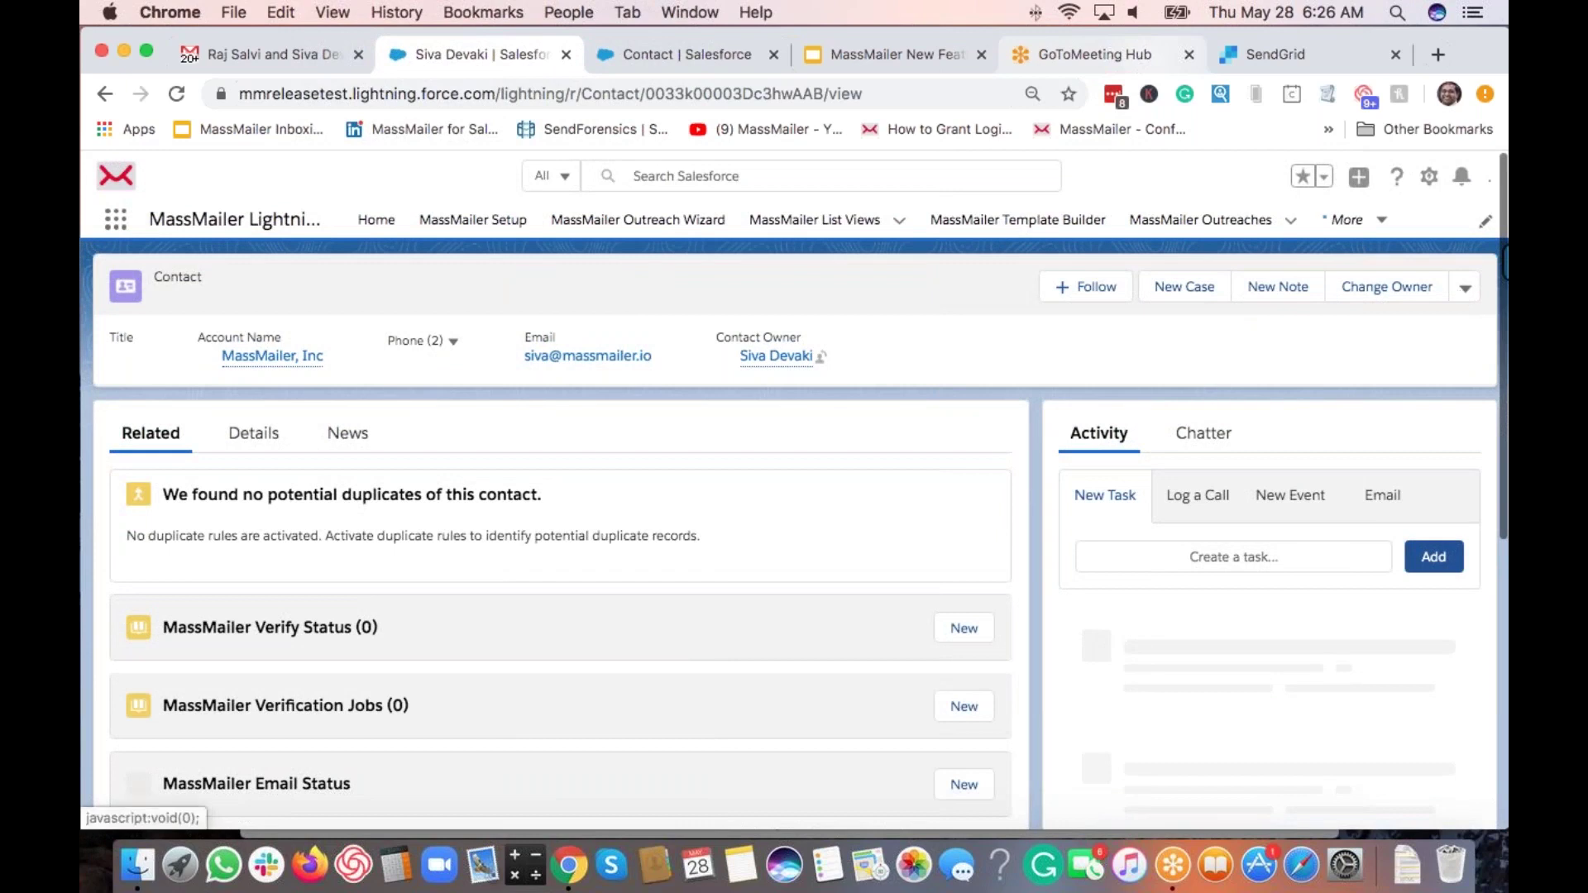
left_click(1460, 291)
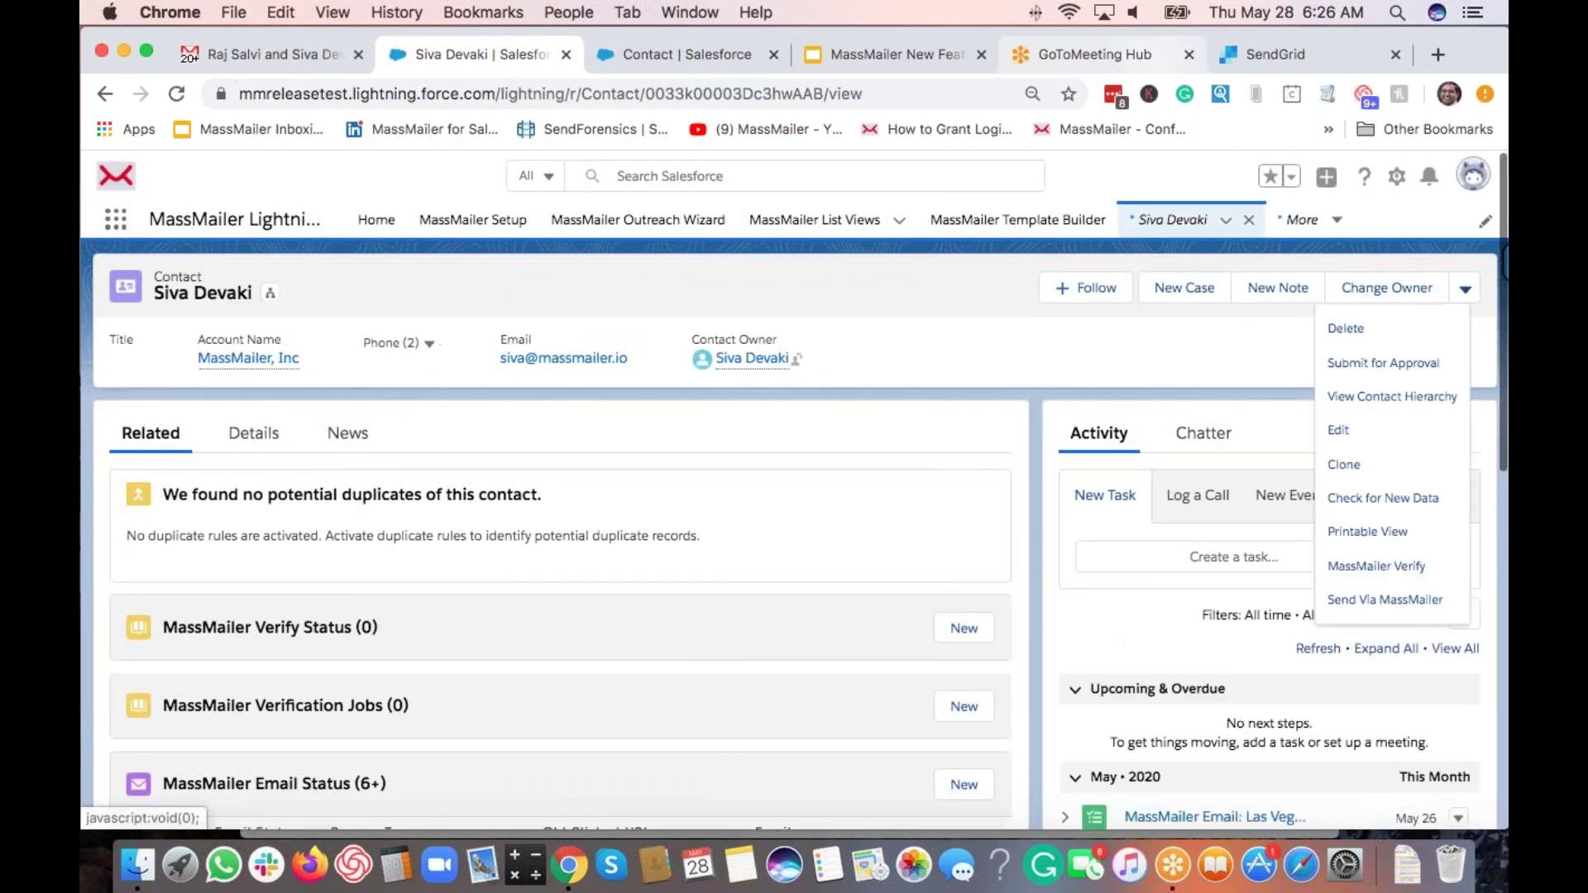
left_click(1379, 569)
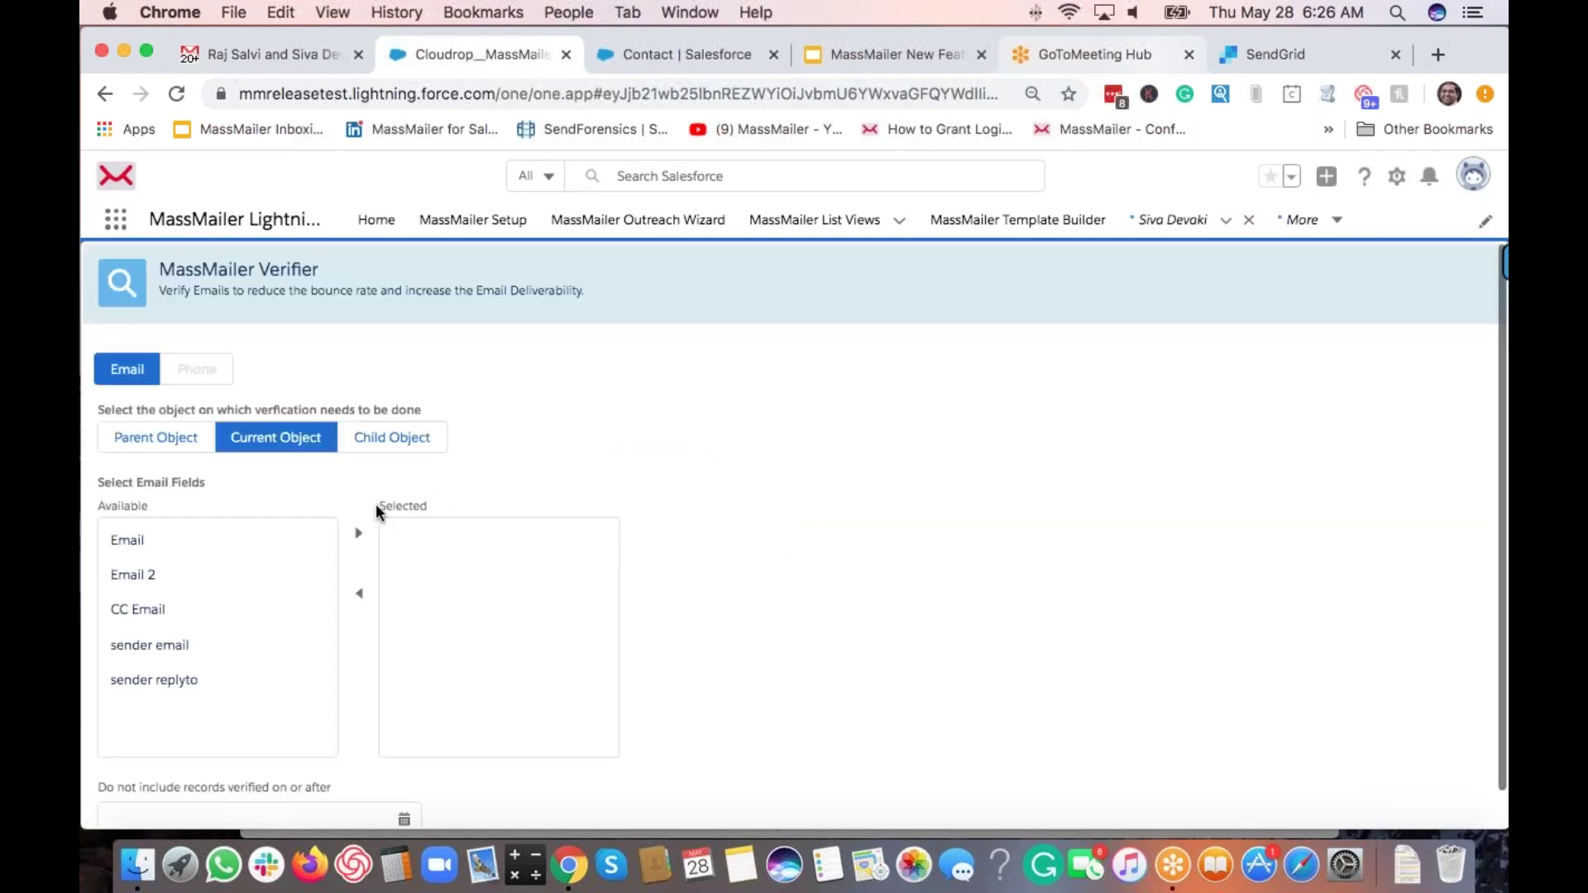
Step: Select Email as the field to verify on the current object
left_click(145, 543)
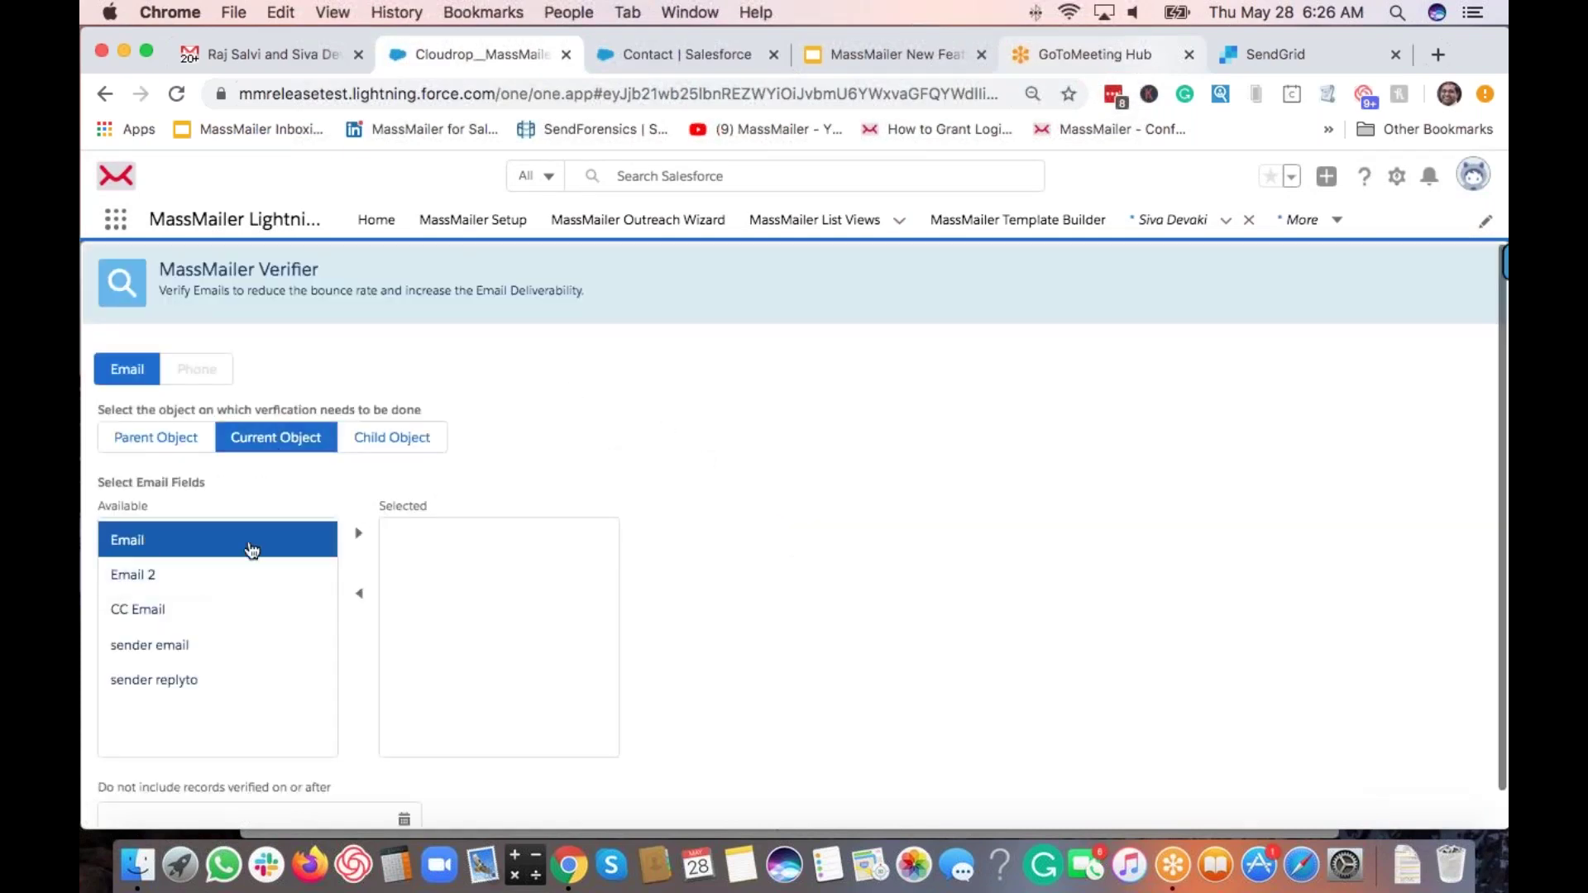
left_click(359, 536)
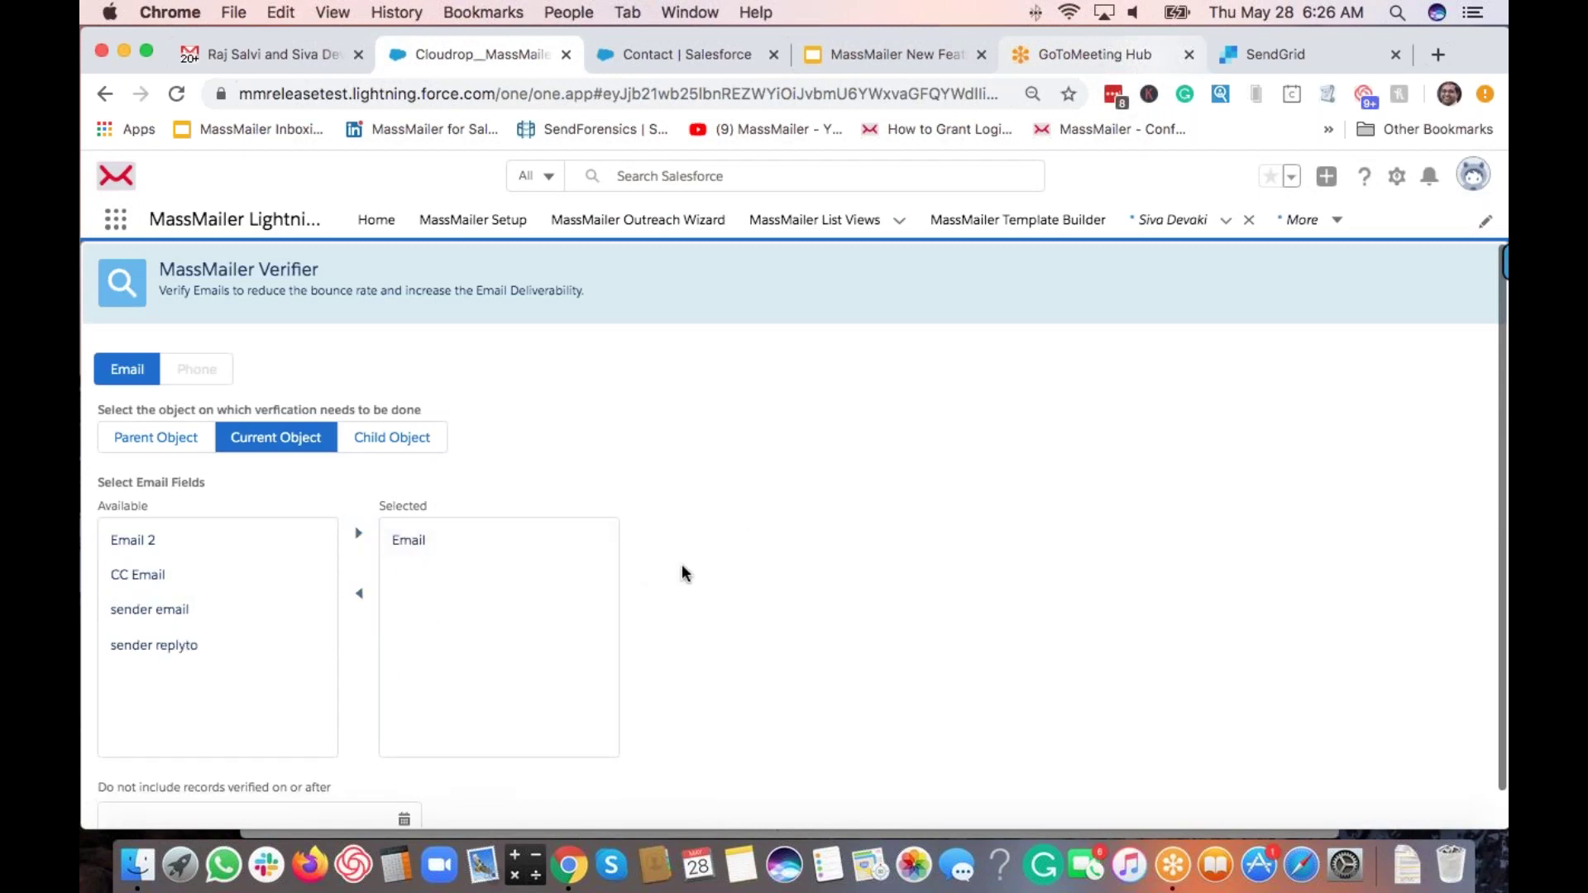
scroll(673, 570, "down", 1)
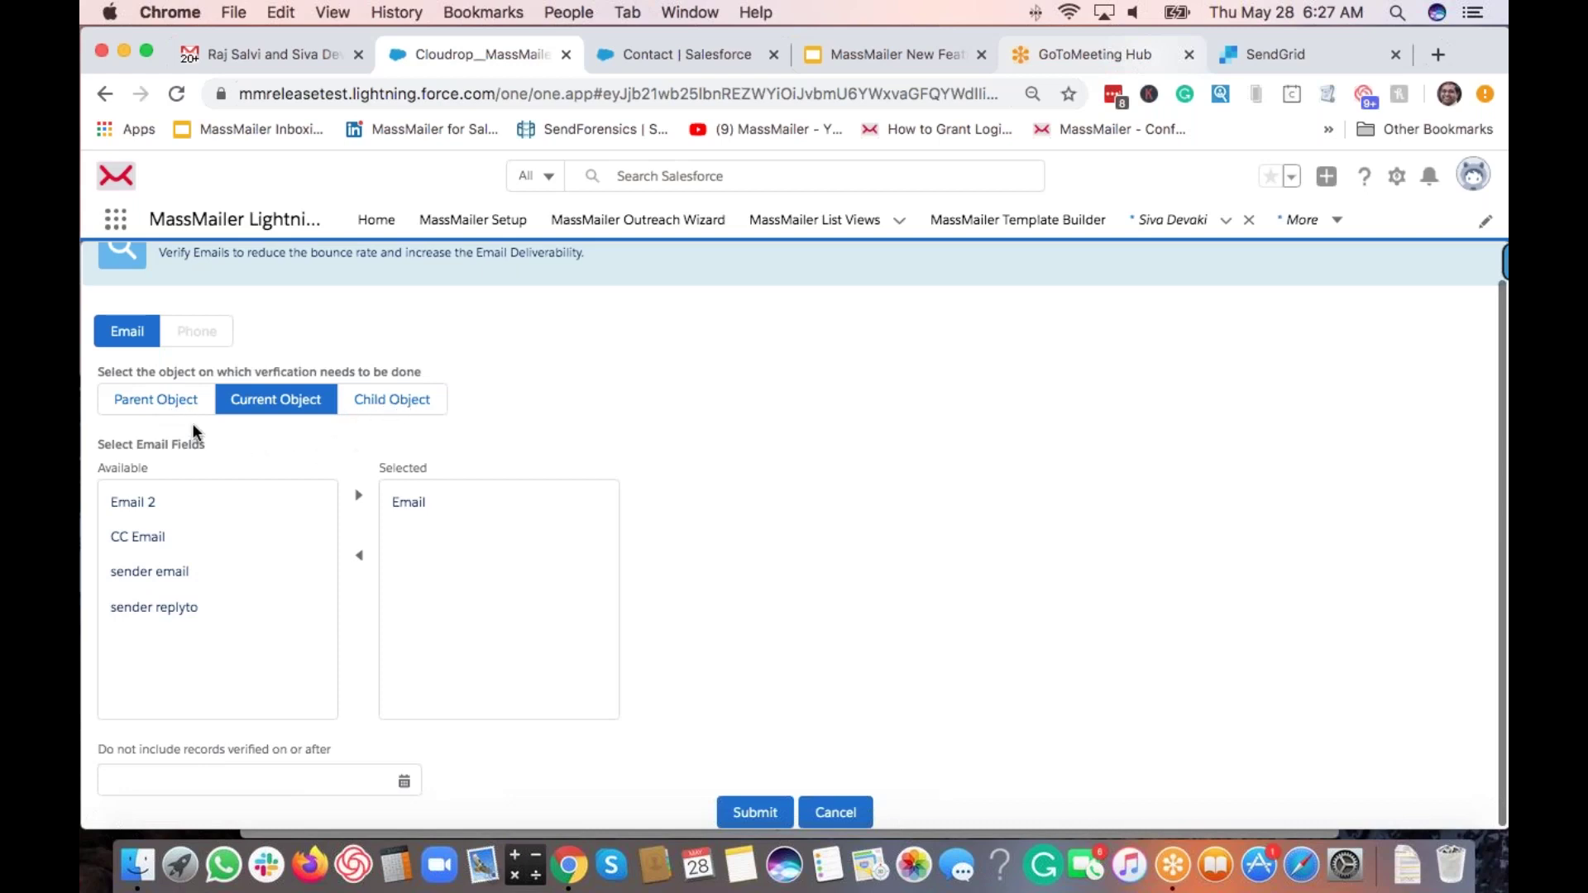
Step: Review the parent objects offered for email verification and return to the current object
left_click(150, 399)
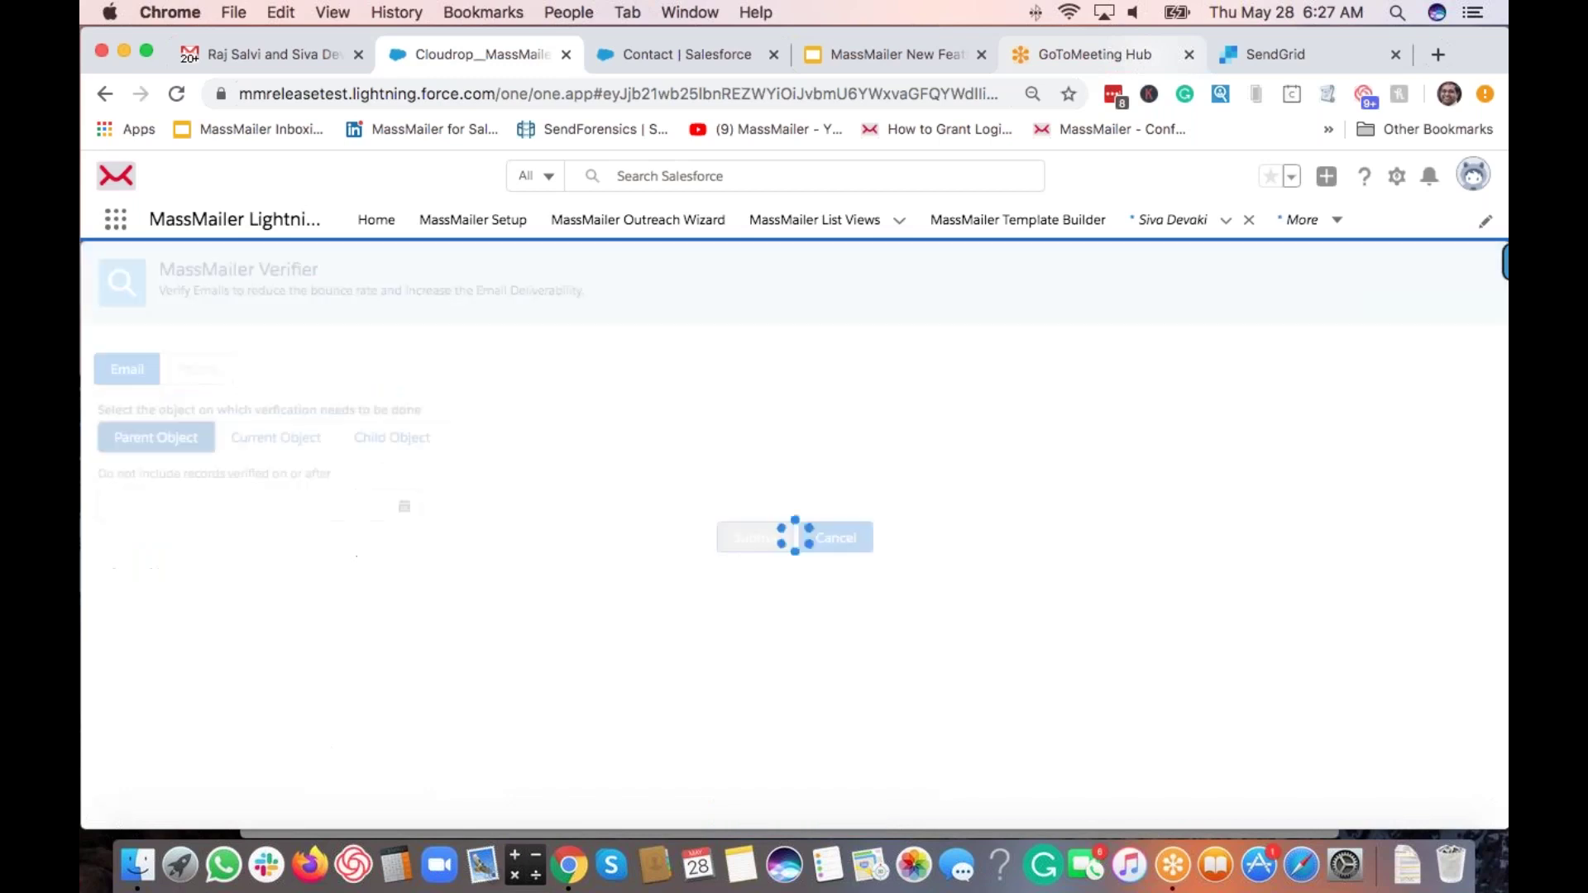
left_click(292, 490)
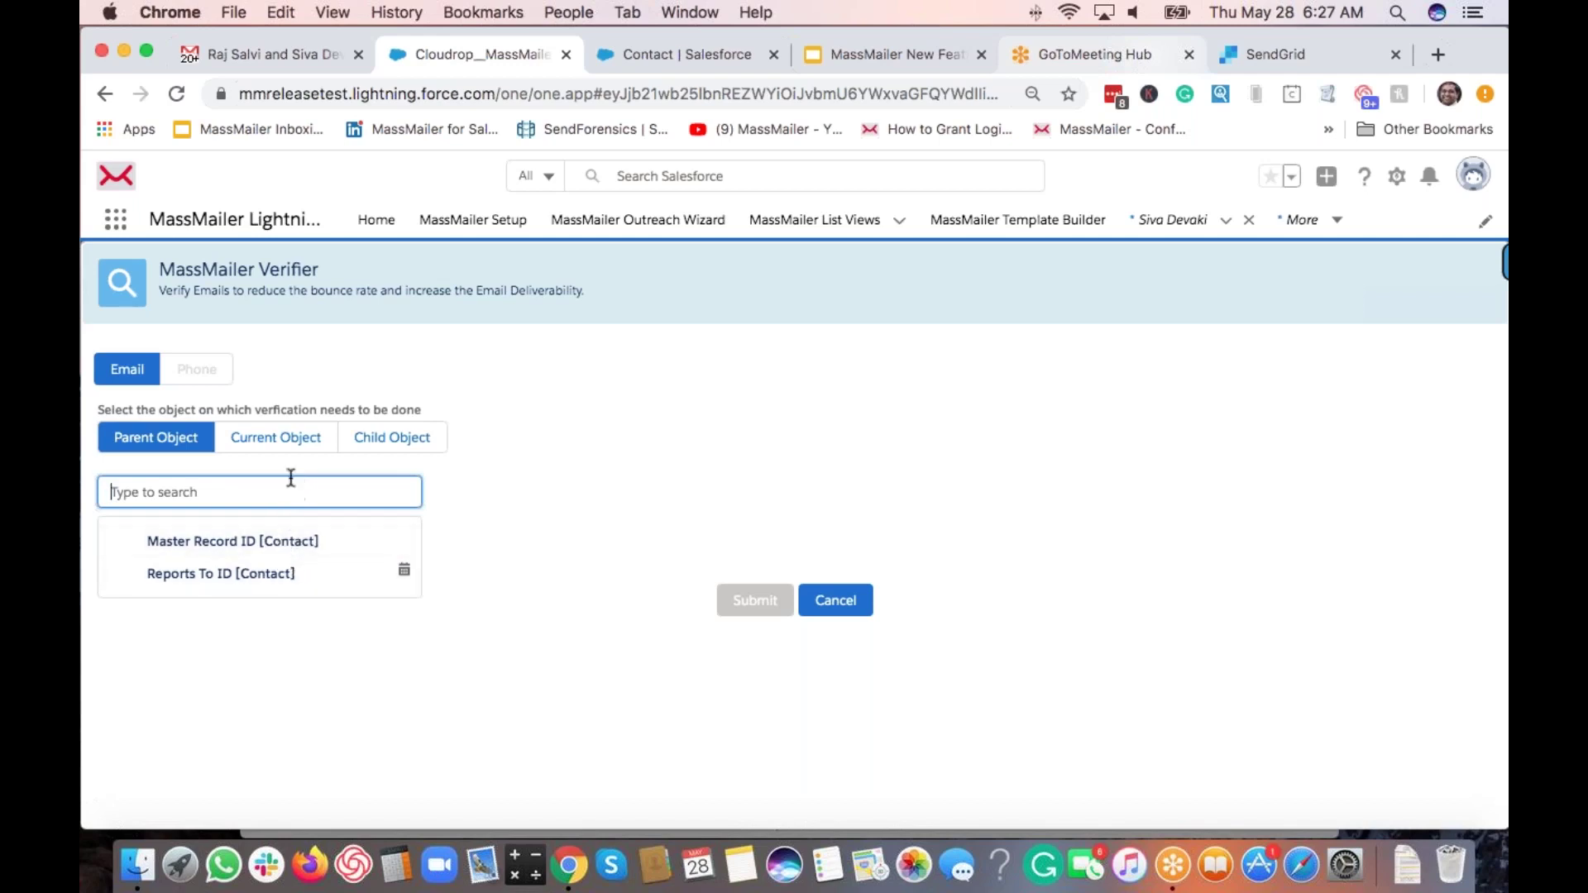
left_click(472, 478)
left_click(232, 441)
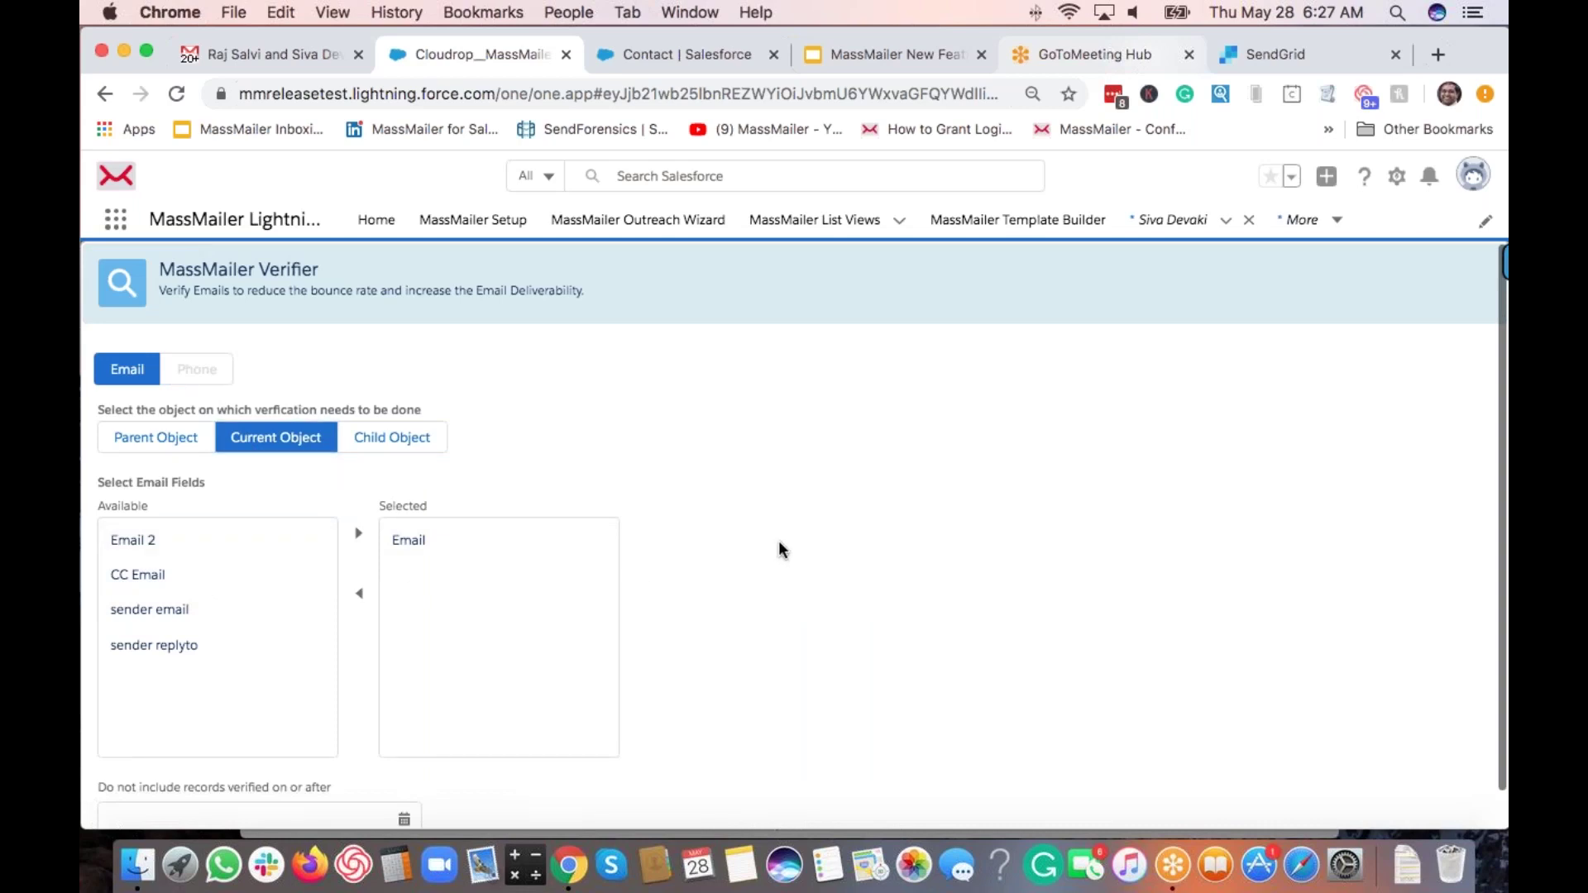
Step: Review the child objects, choose Case (ContactId) to view its email fields, and return to the current object
left_click(415, 437)
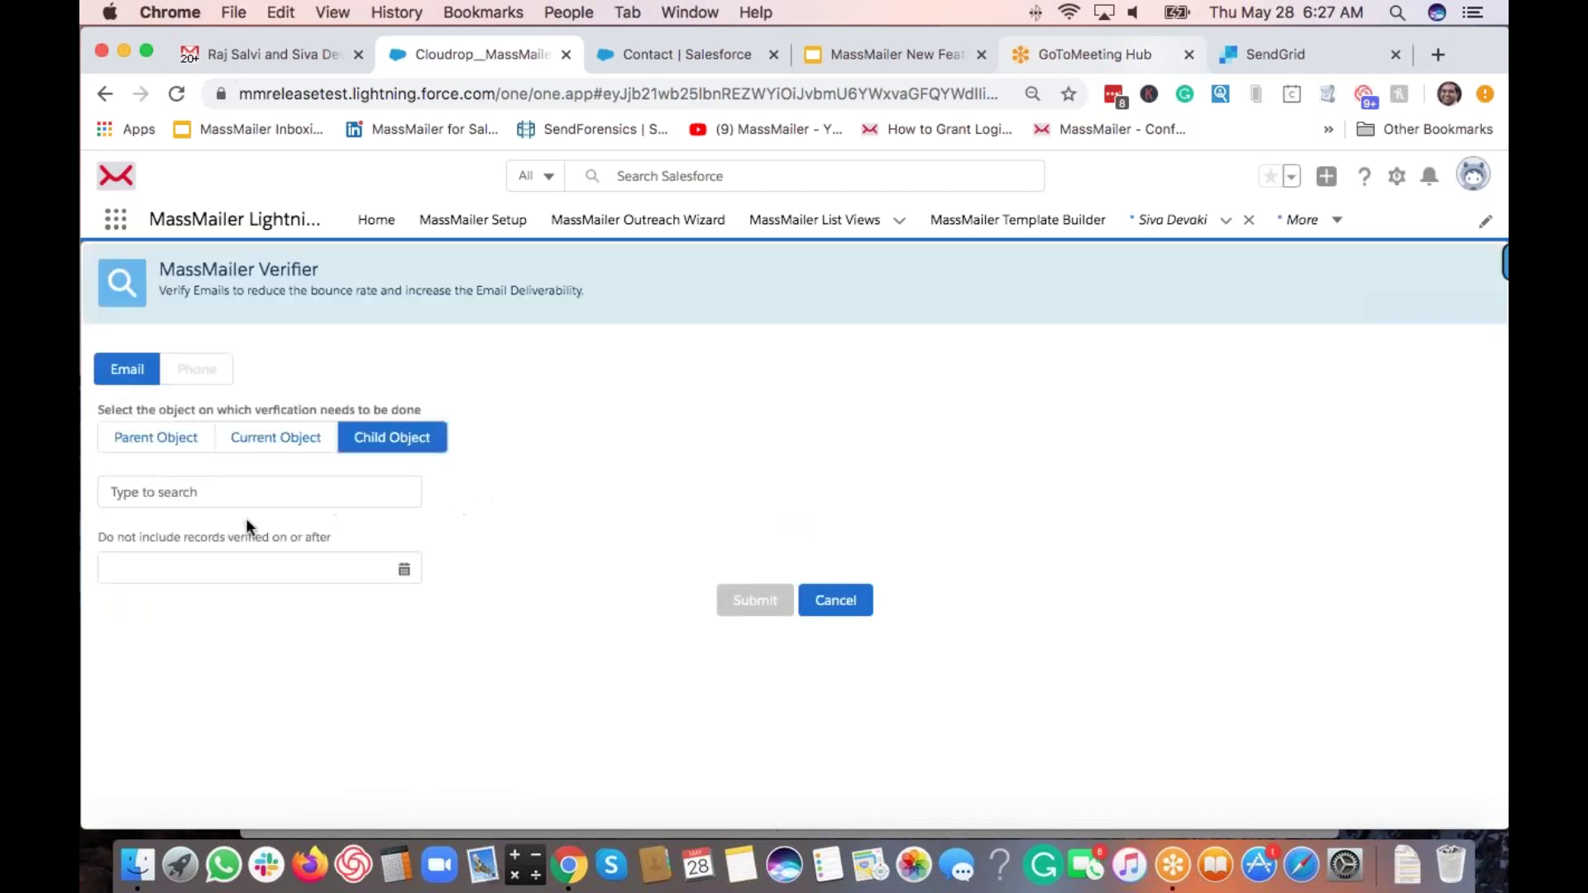
left_click(253, 495)
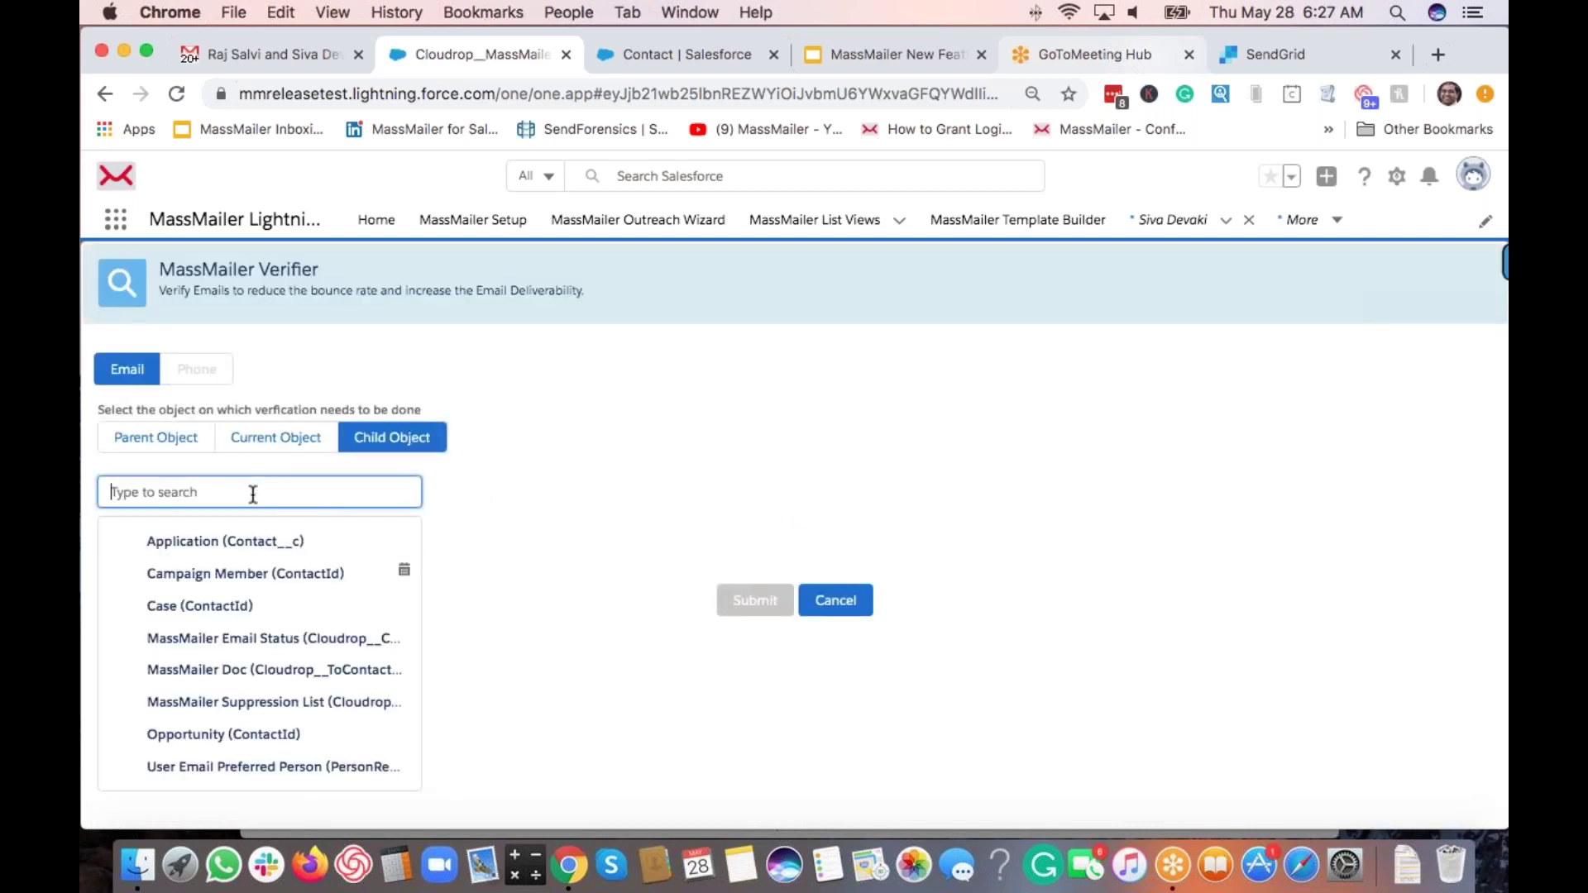
left_click(250, 610)
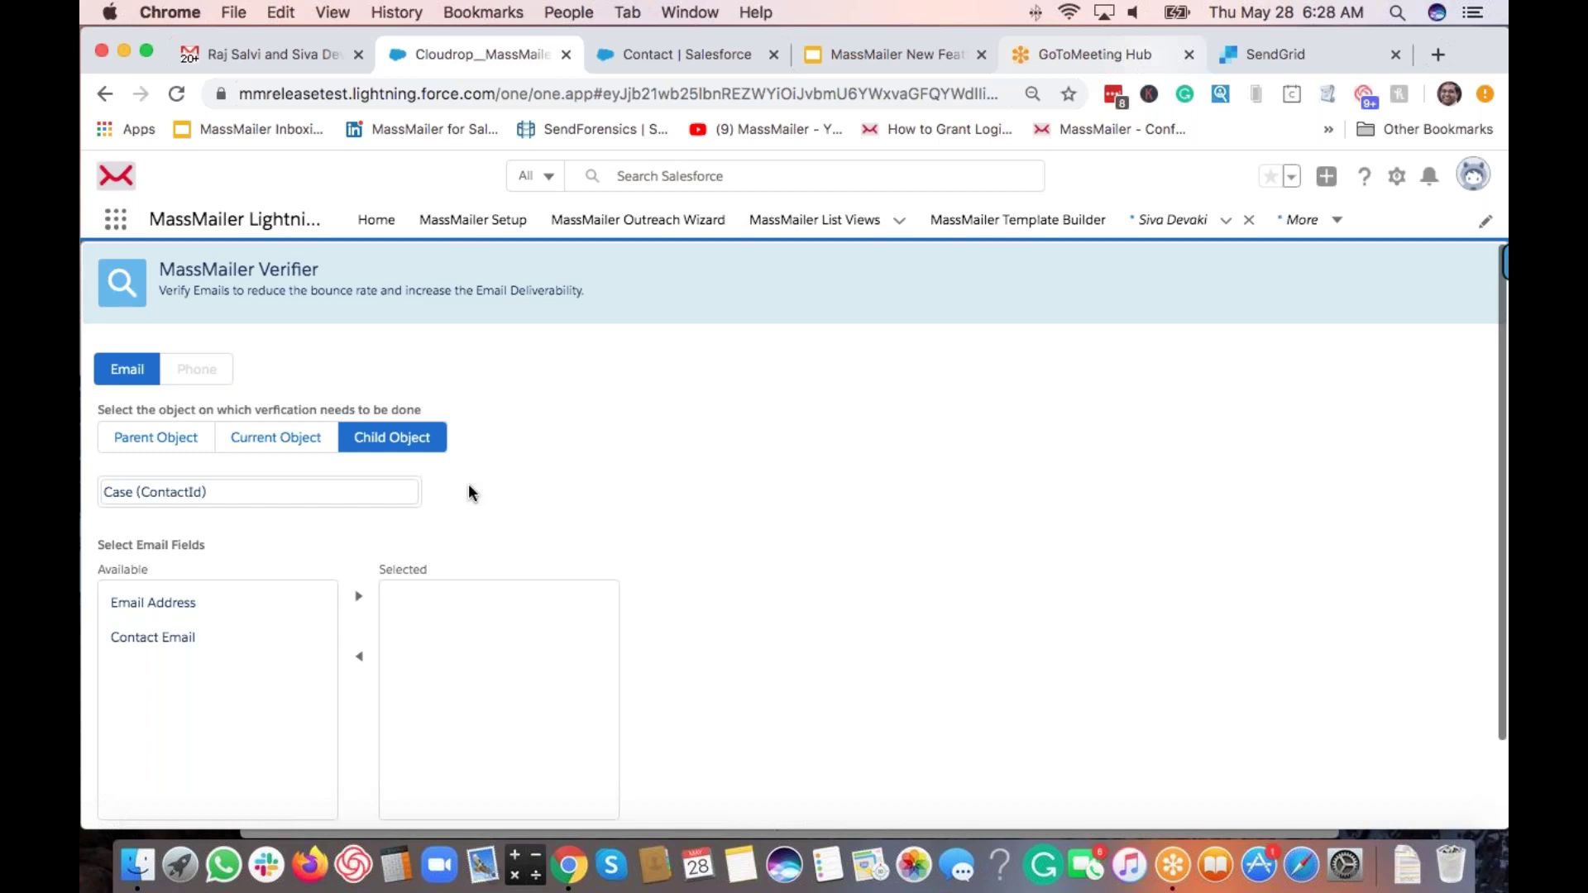
left_click(248, 438)
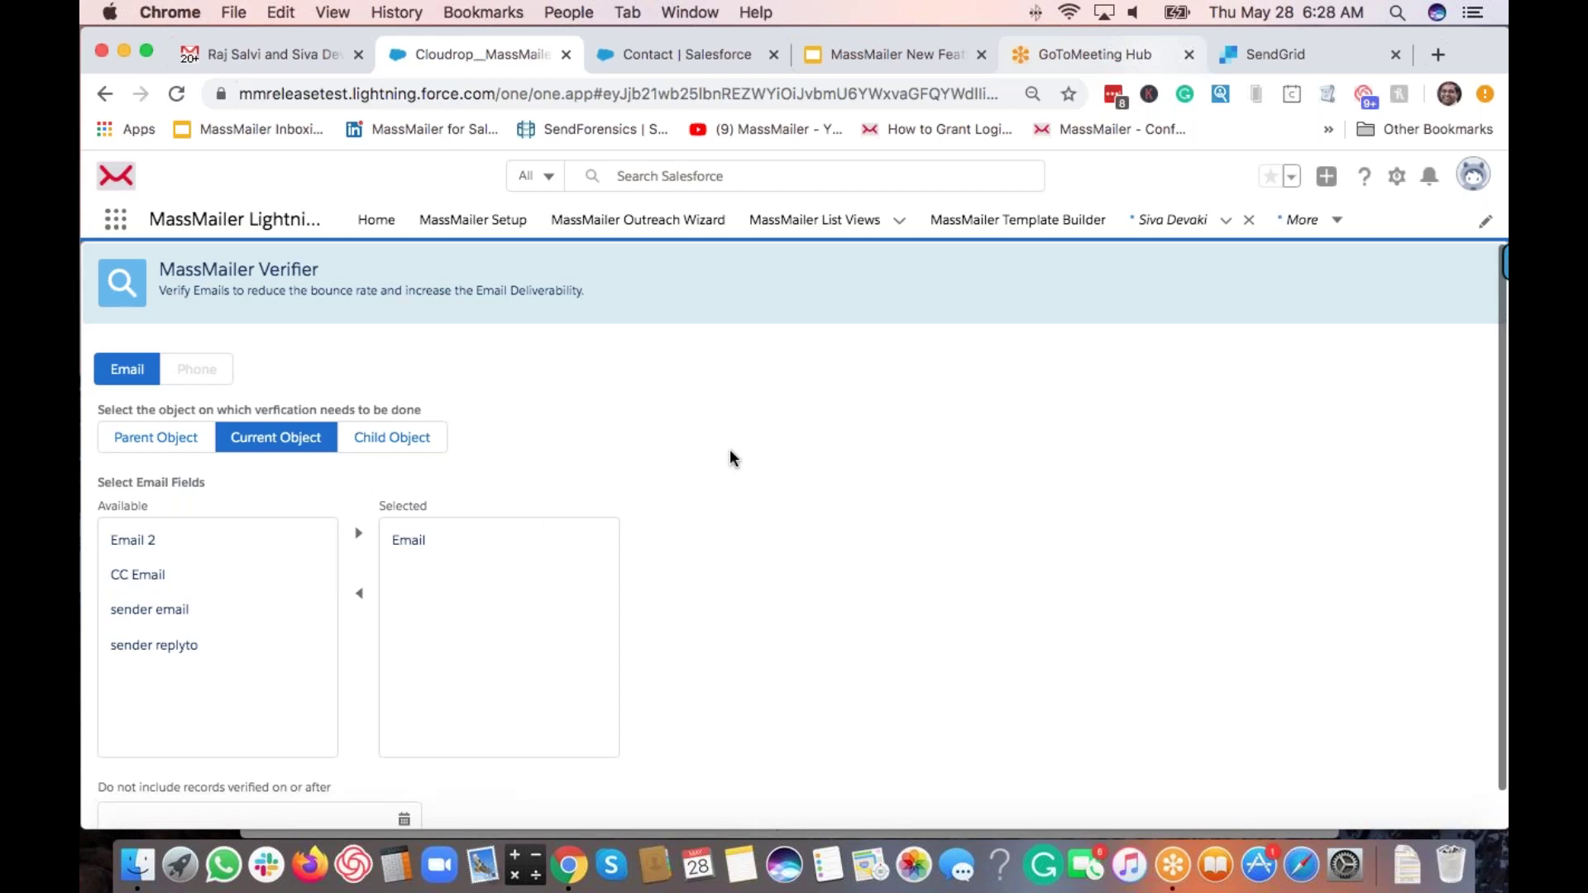
scroll(730, 457, "down", 1)
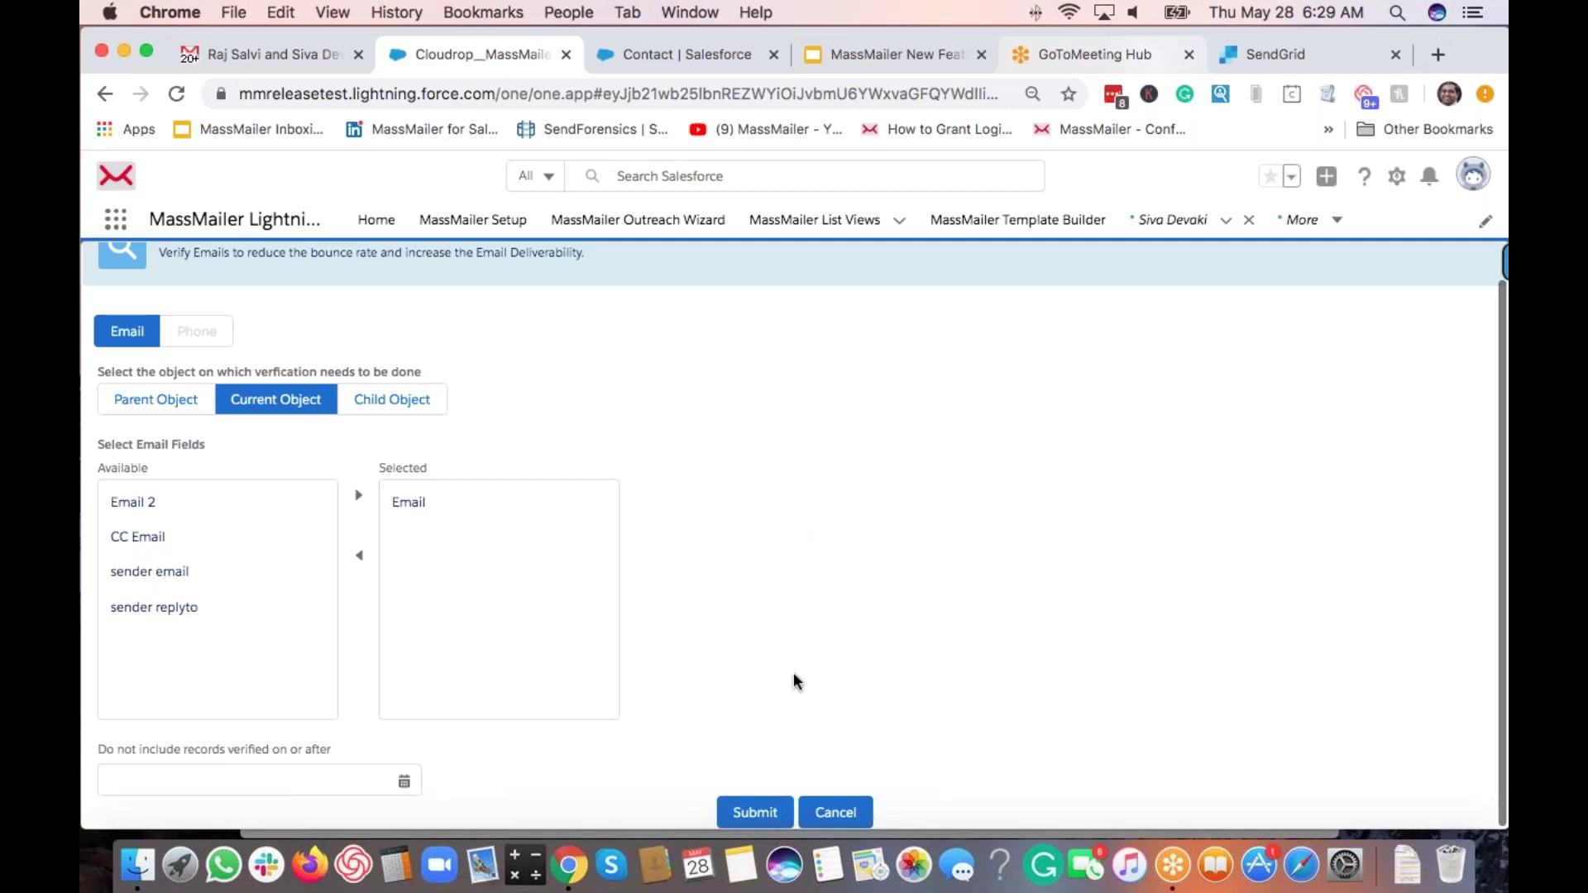
Step: Submit the verification of the selected Email field and review the details of the verification job
left_click(758, 814)
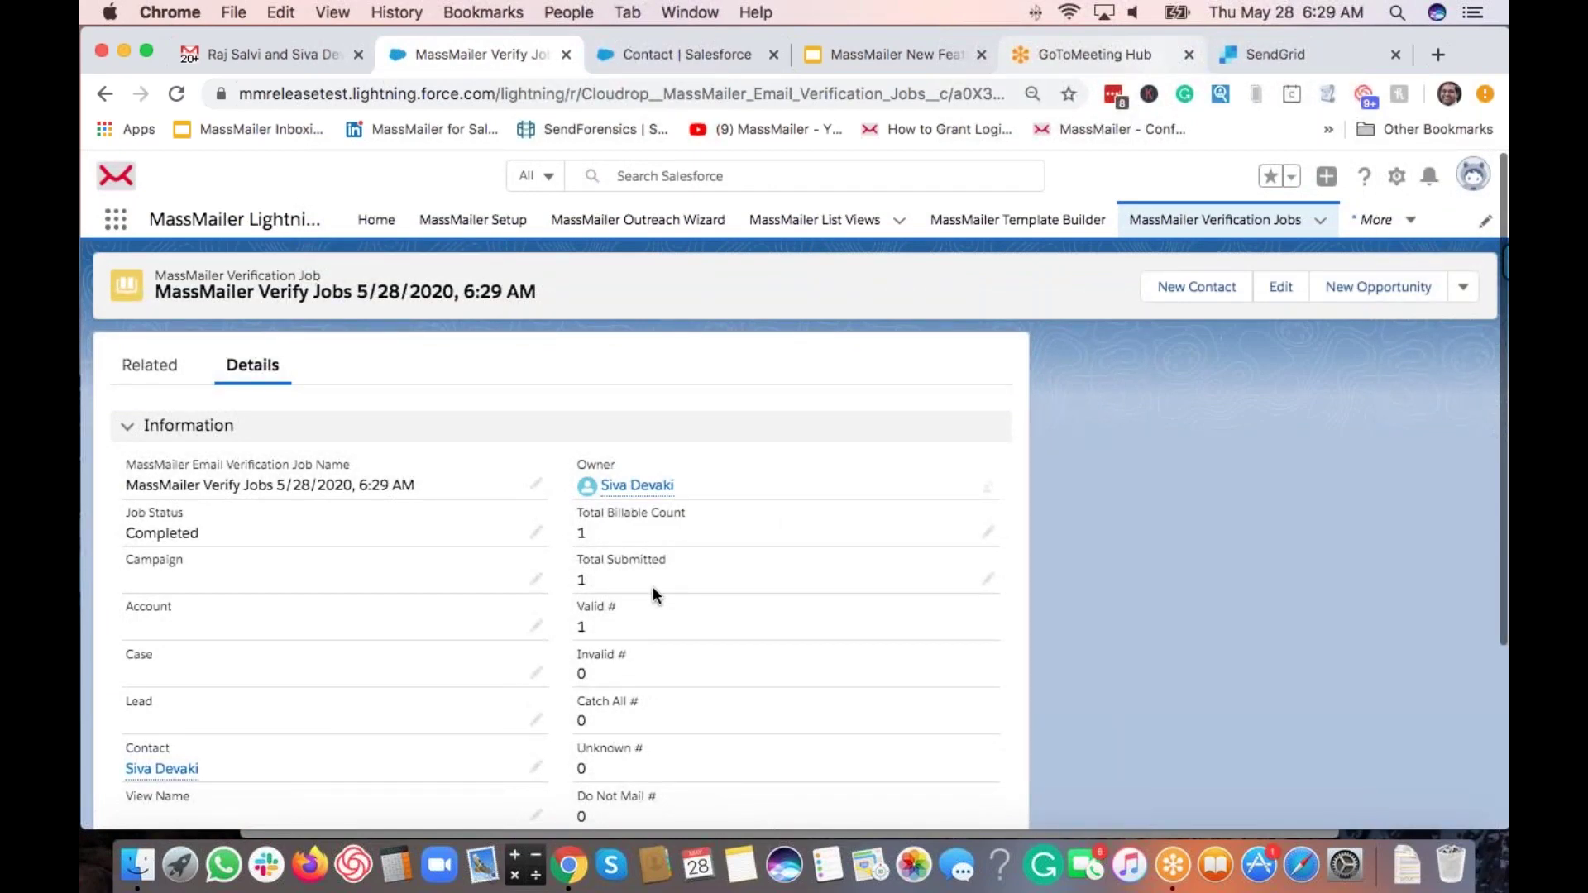
scroll(627, 511, "down", 2)
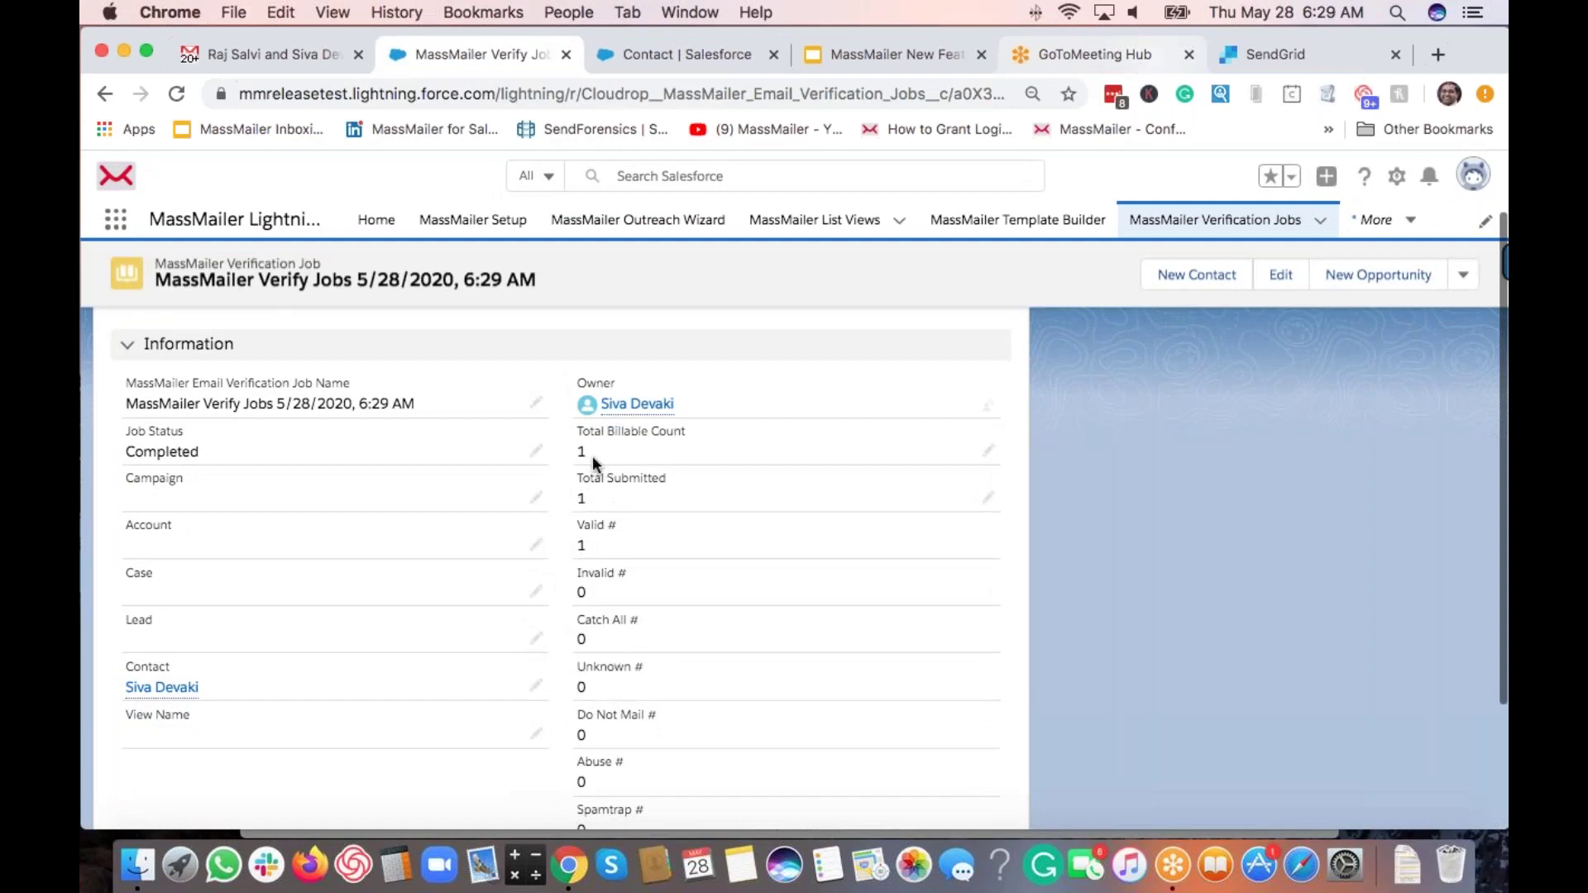
scroll(592, 462, "down", 2)
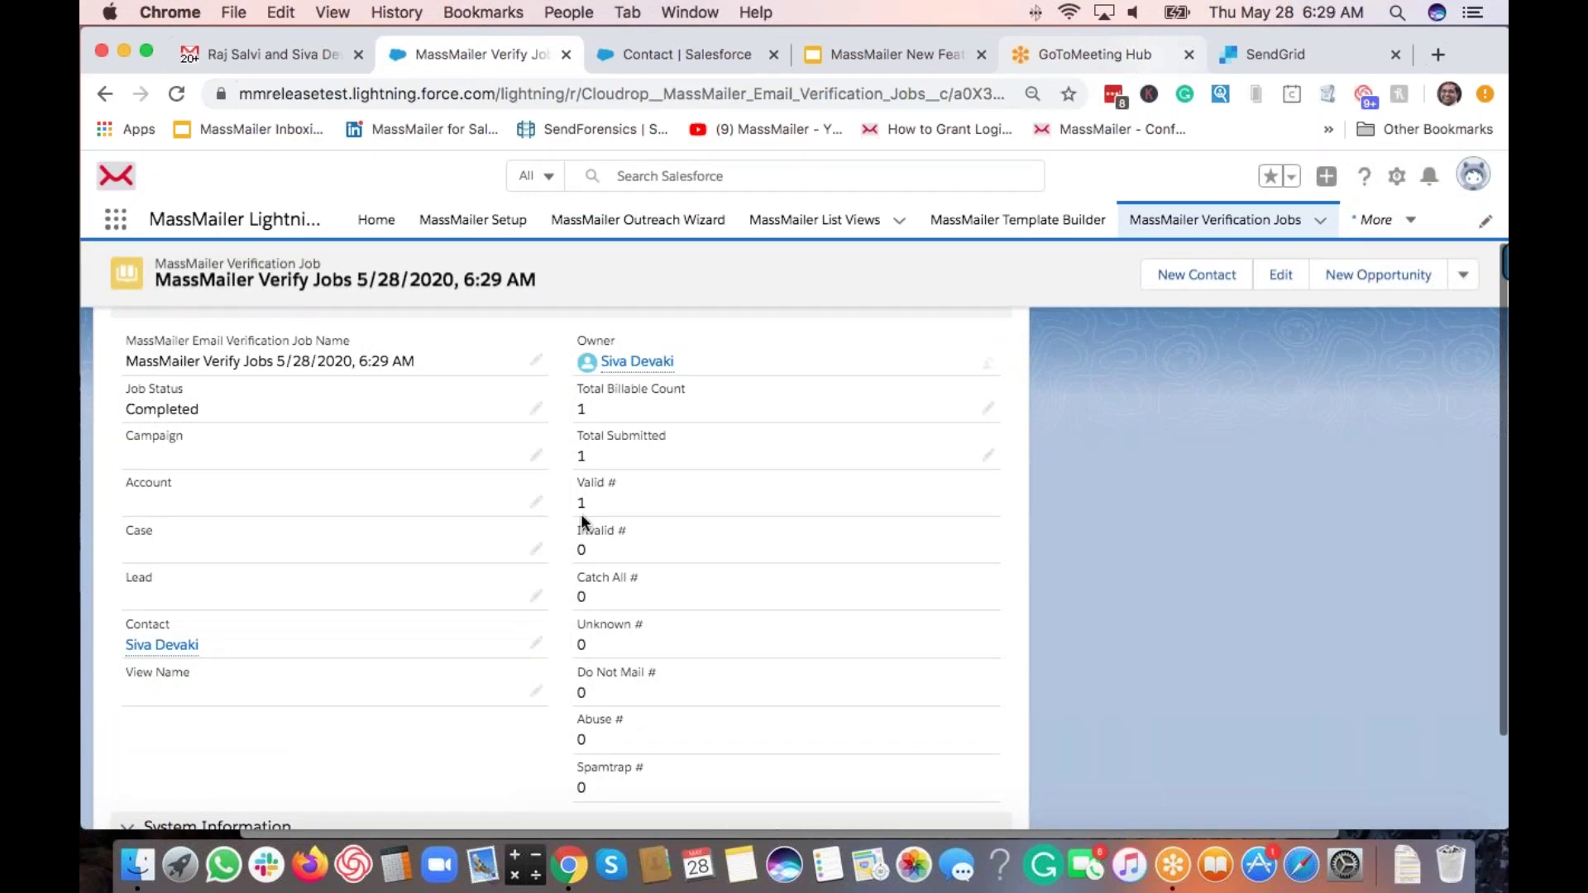
scroll(580, 514, "down", 2)
scroll(648, 600, "up", 3)
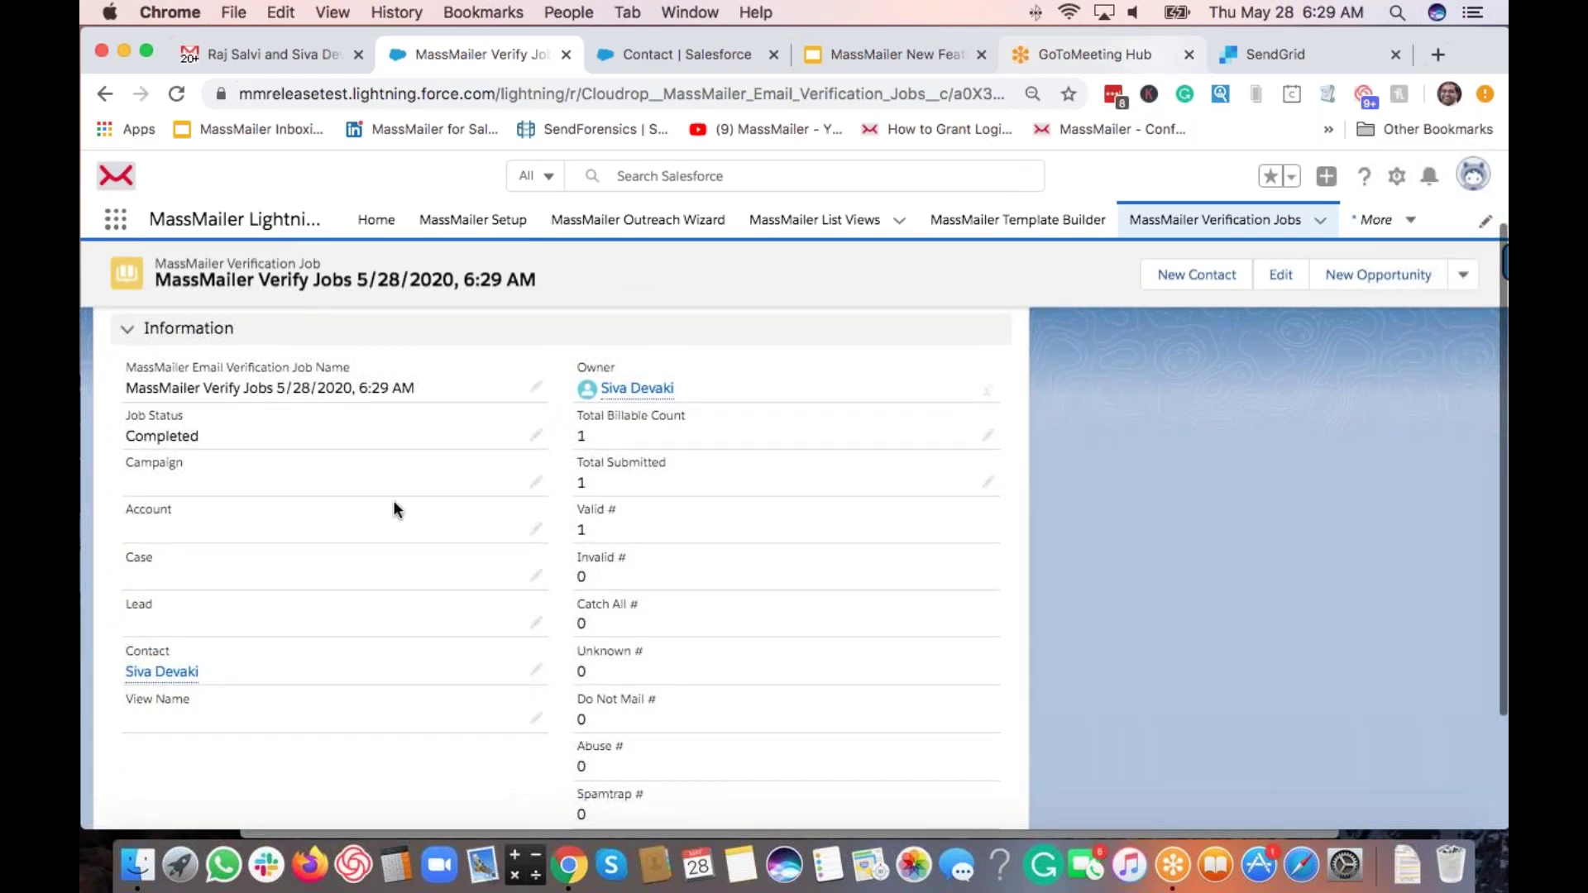
scroll(255, 504, "down", 3)
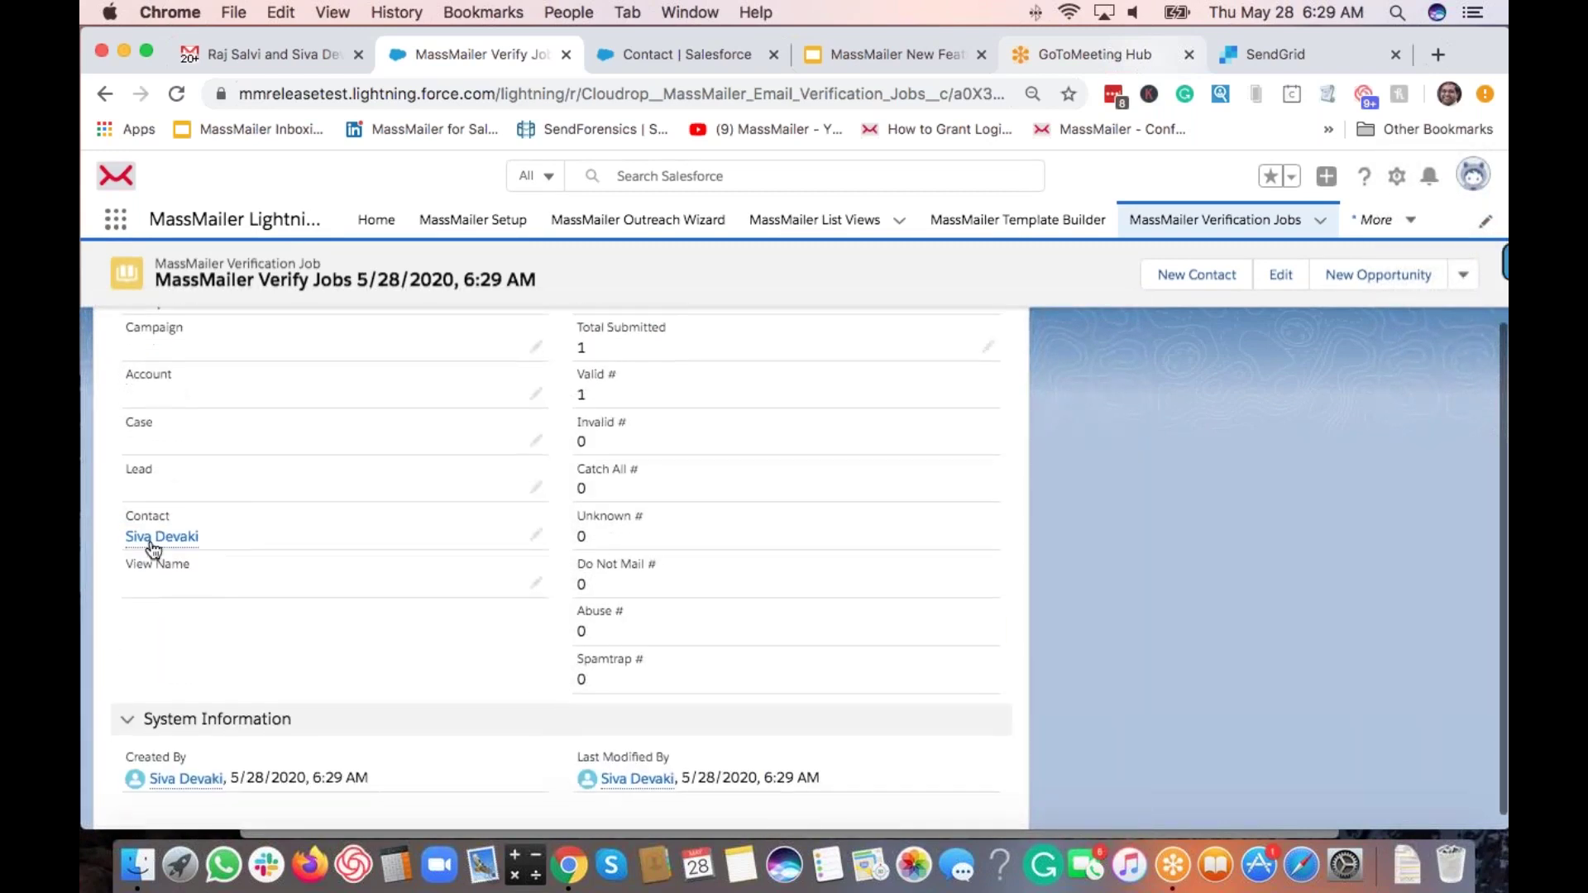
Step: Open the contact linked to the job and review its MassMailer Verify Status and Verification Jobs related lists
mouse_move(170, 542)
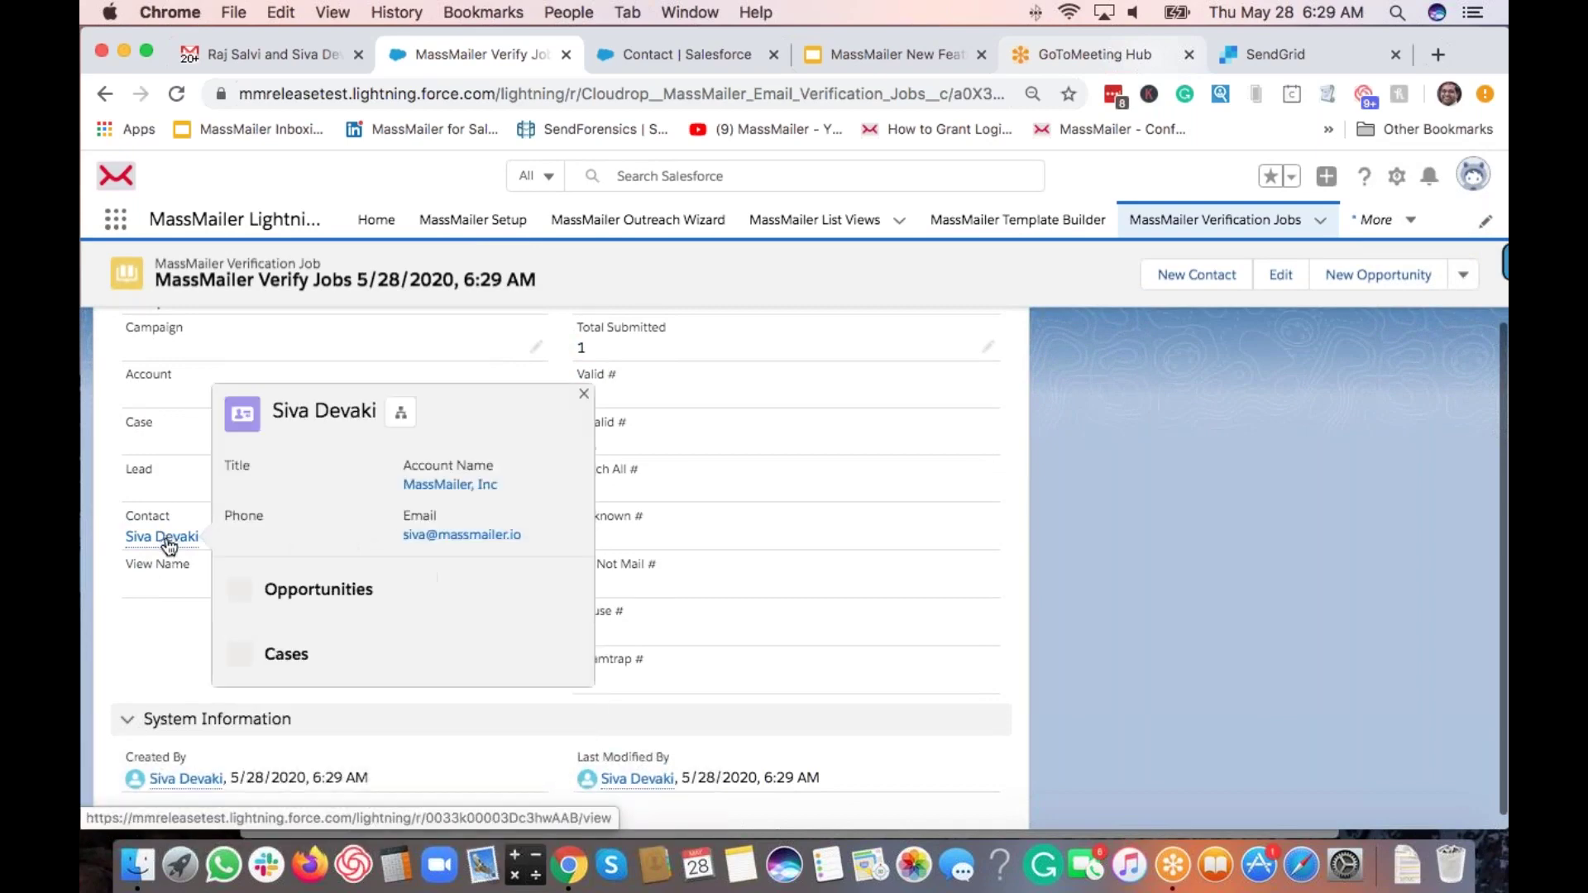
left_click(170, 539)
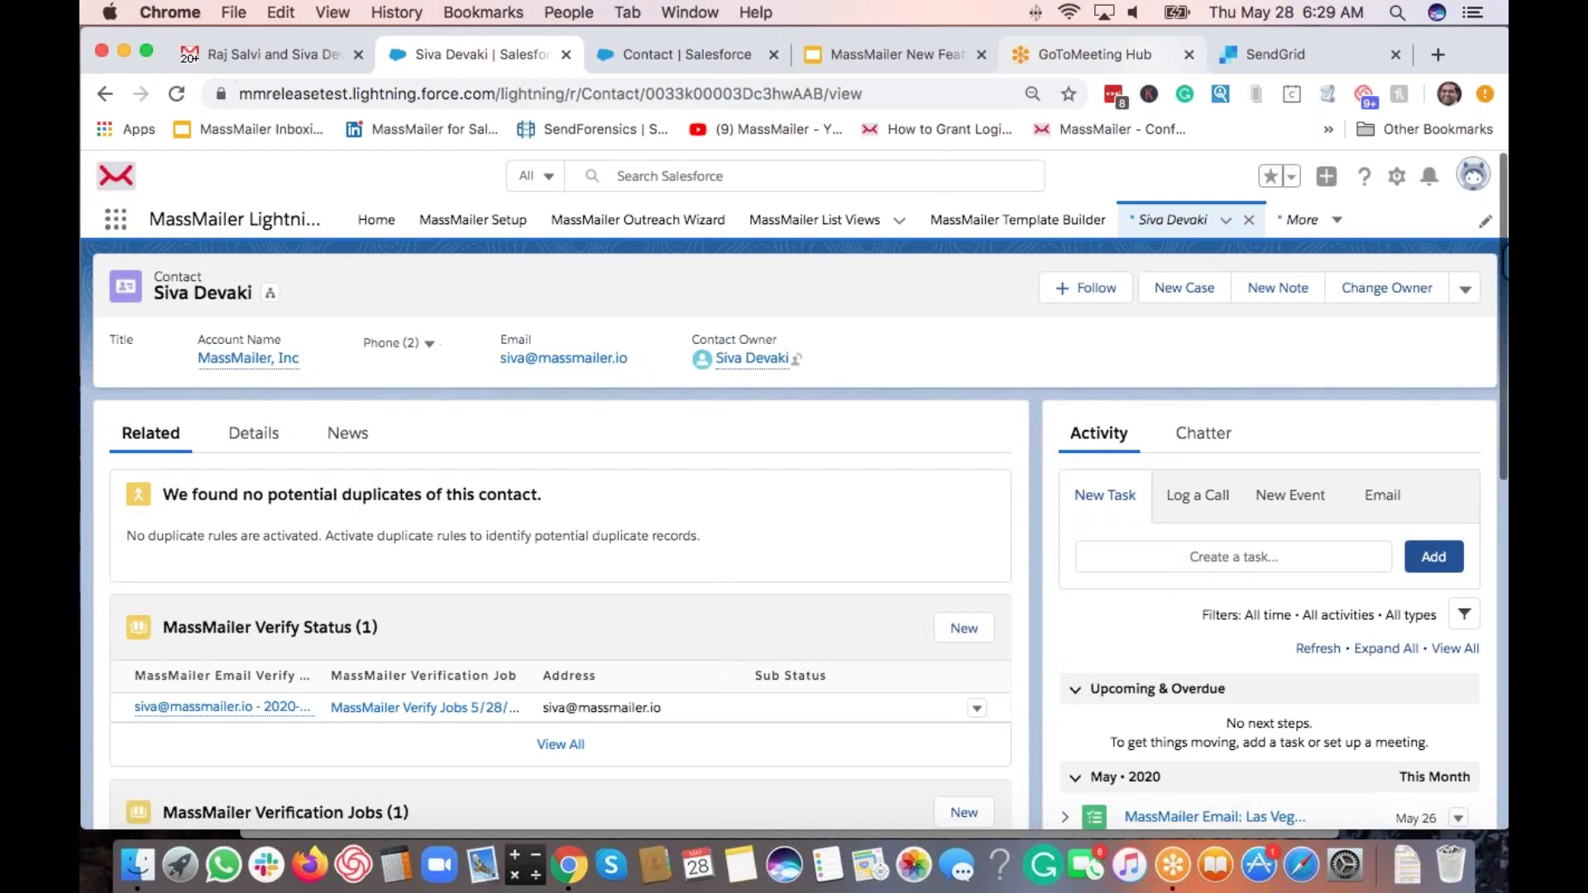
scroll(571, 658, "down", 2)
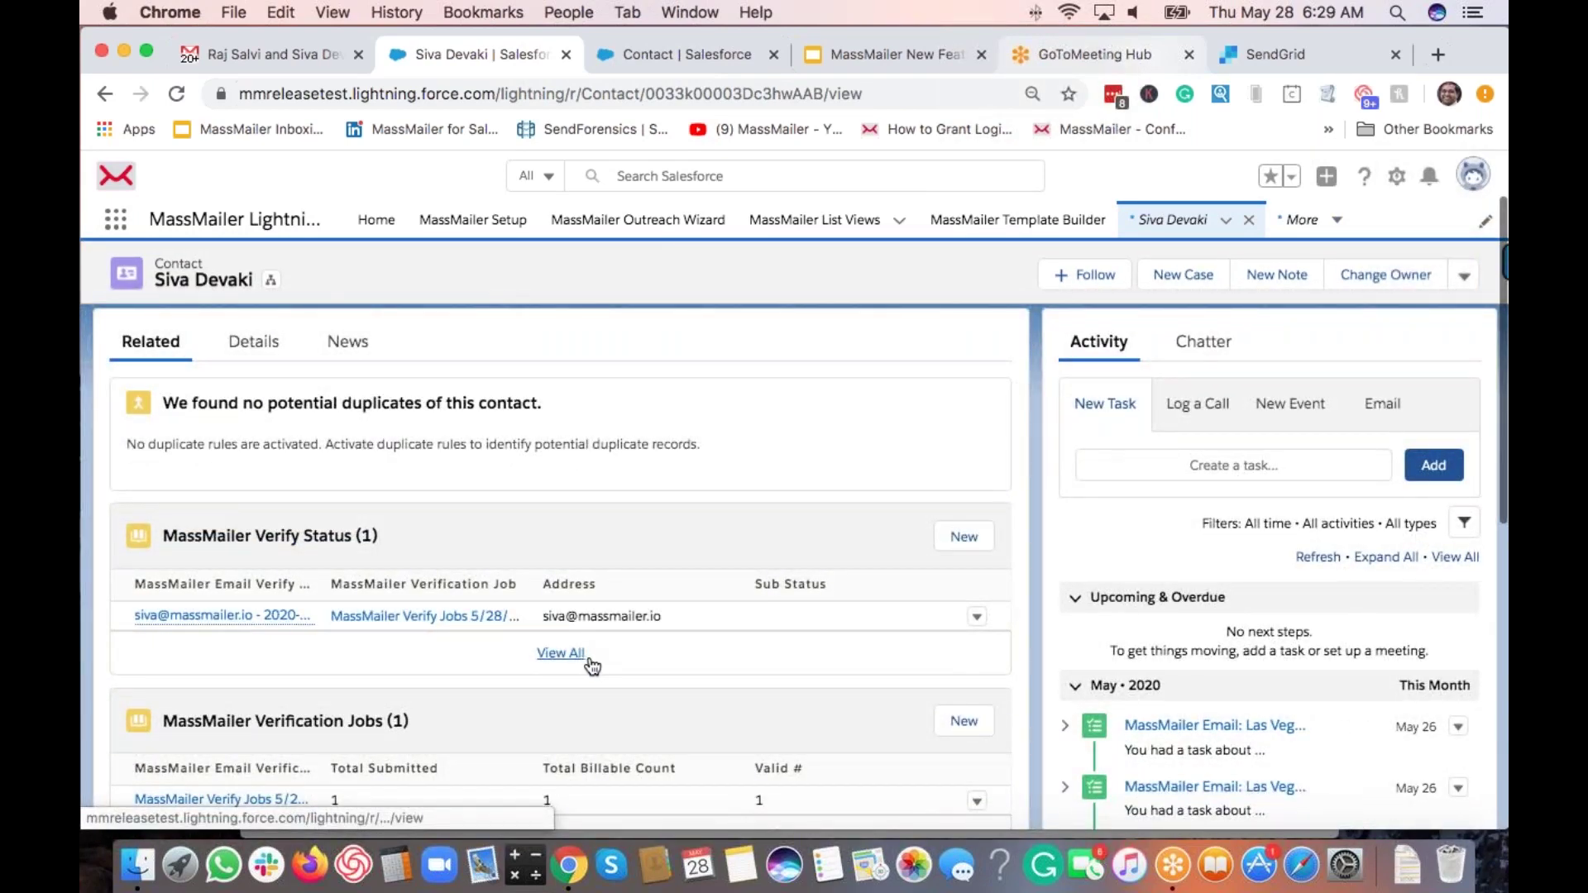
scroll(579, 670, "down", 3)
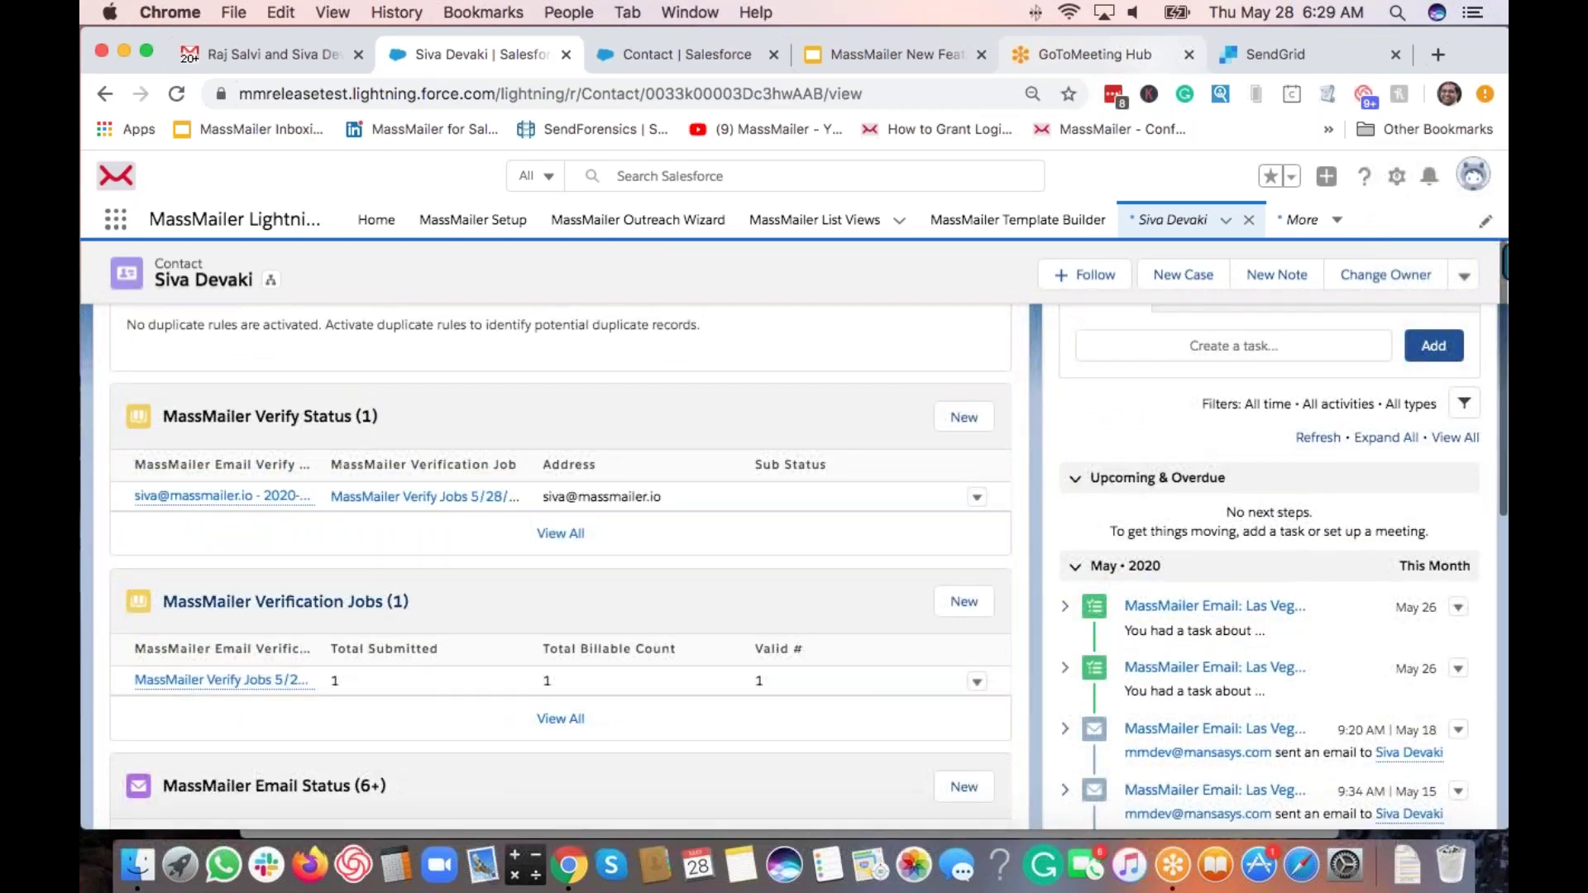
scroll(424, 625, "up", 5)
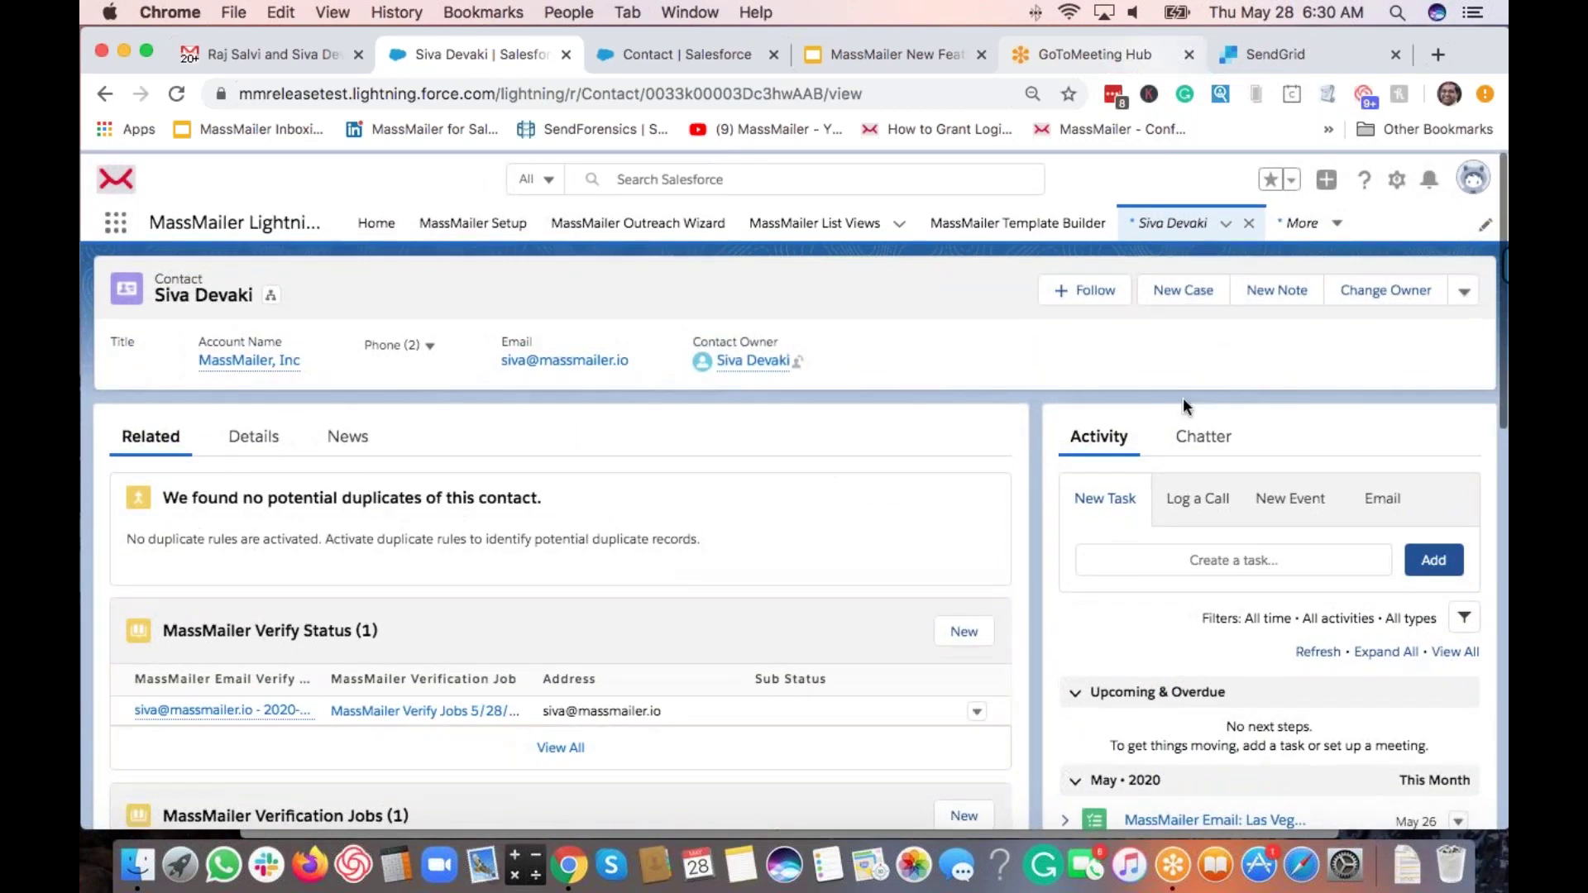
Step: Edit the contact's email by adding a 1 just before the @ sign, and save the contact
left_click(1463, 289)
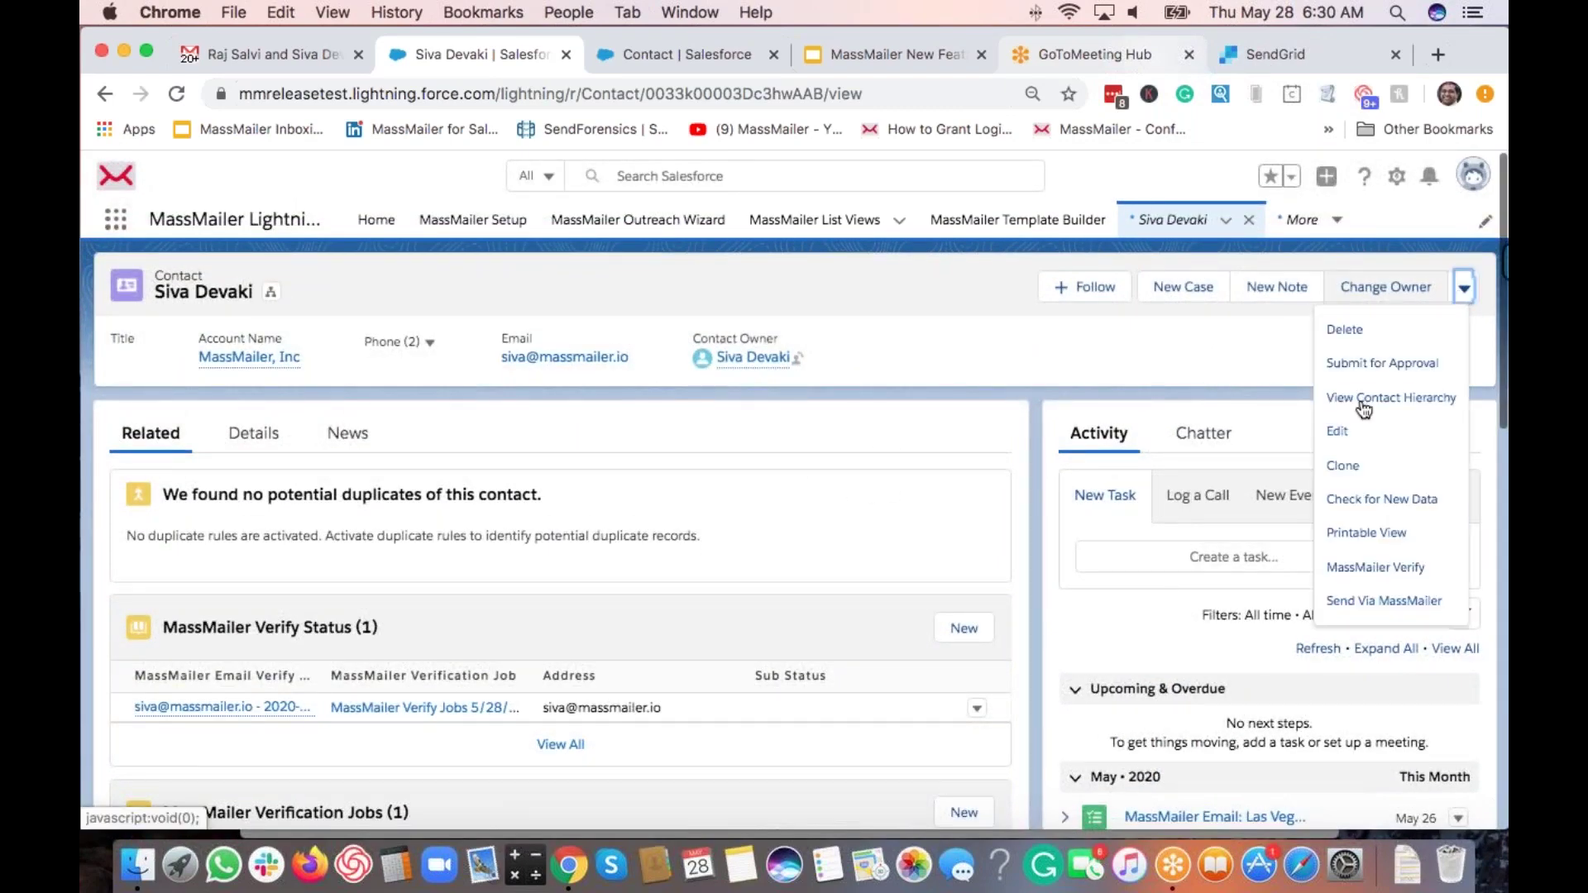
left_click(1337, 431)
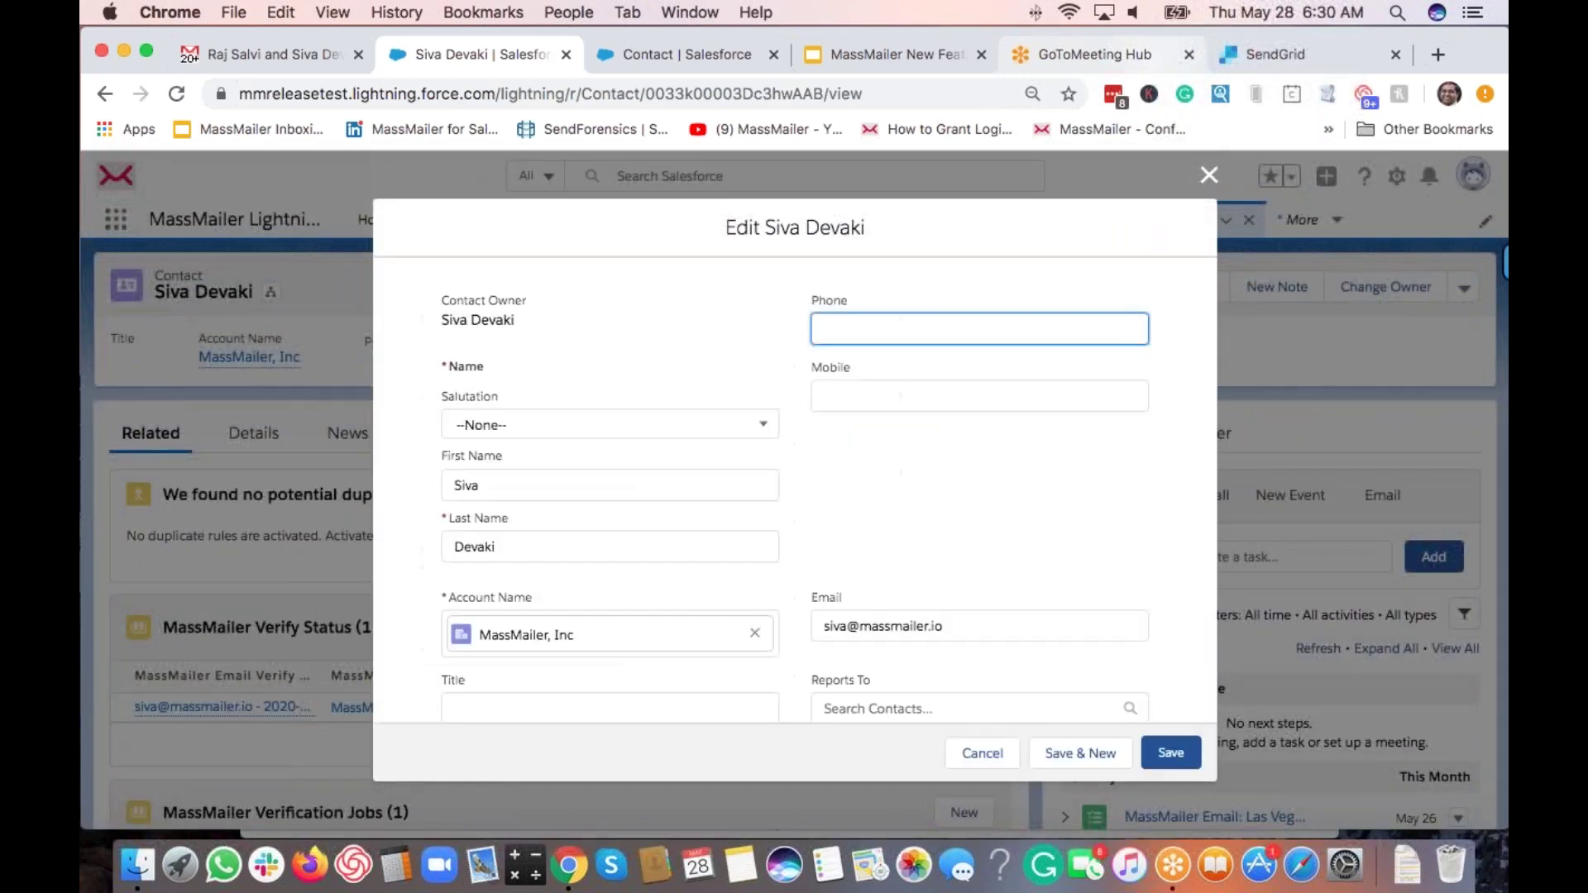
left_click(851, 626)
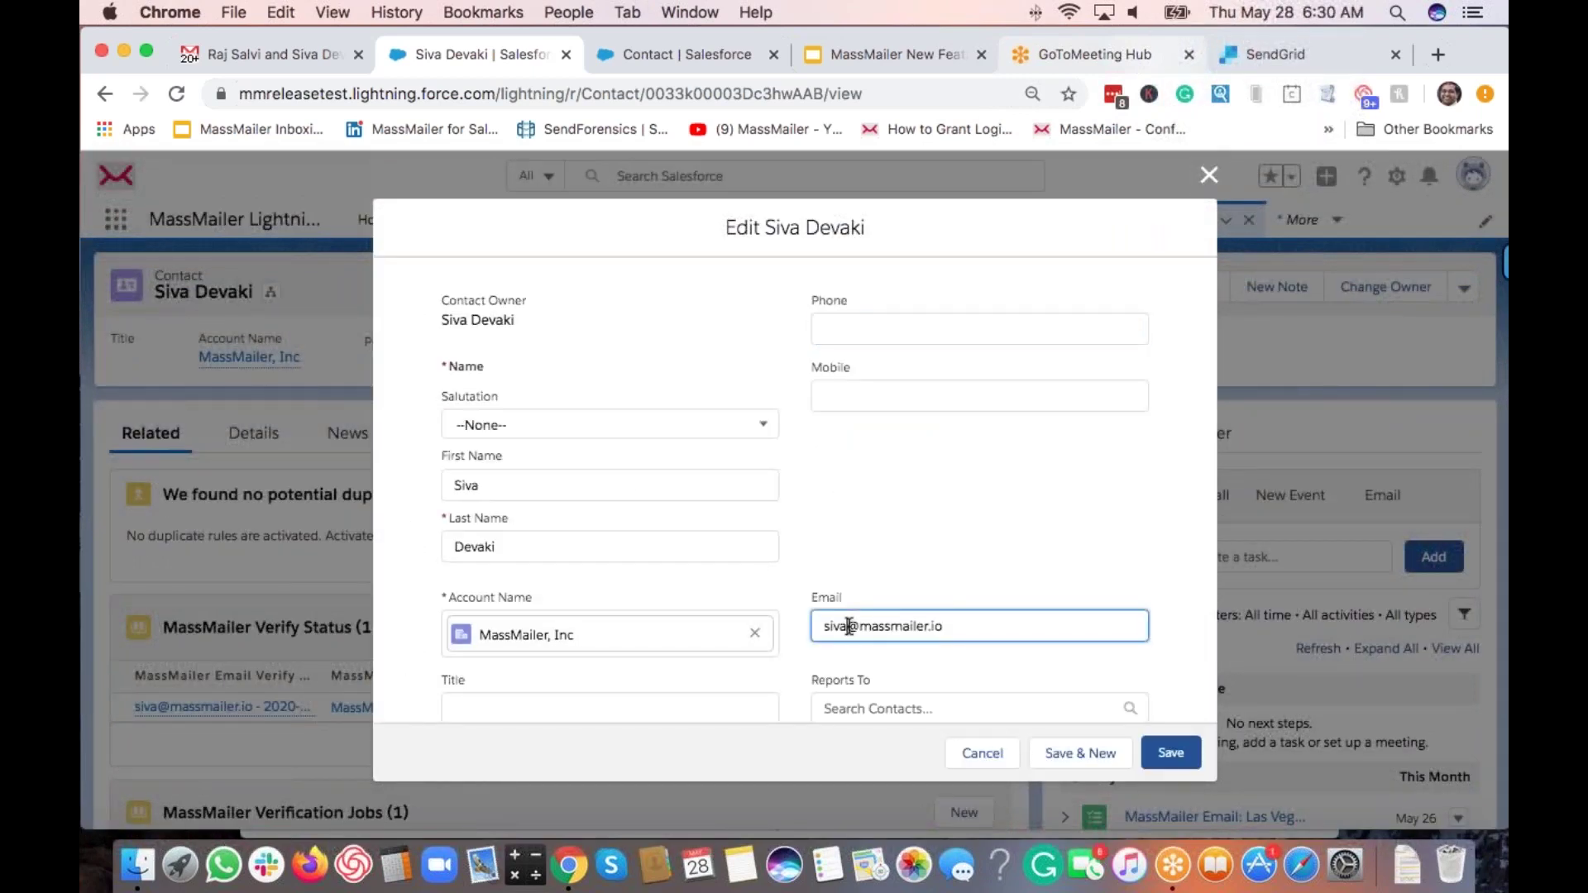
type("1")
left_click(1170, 753)
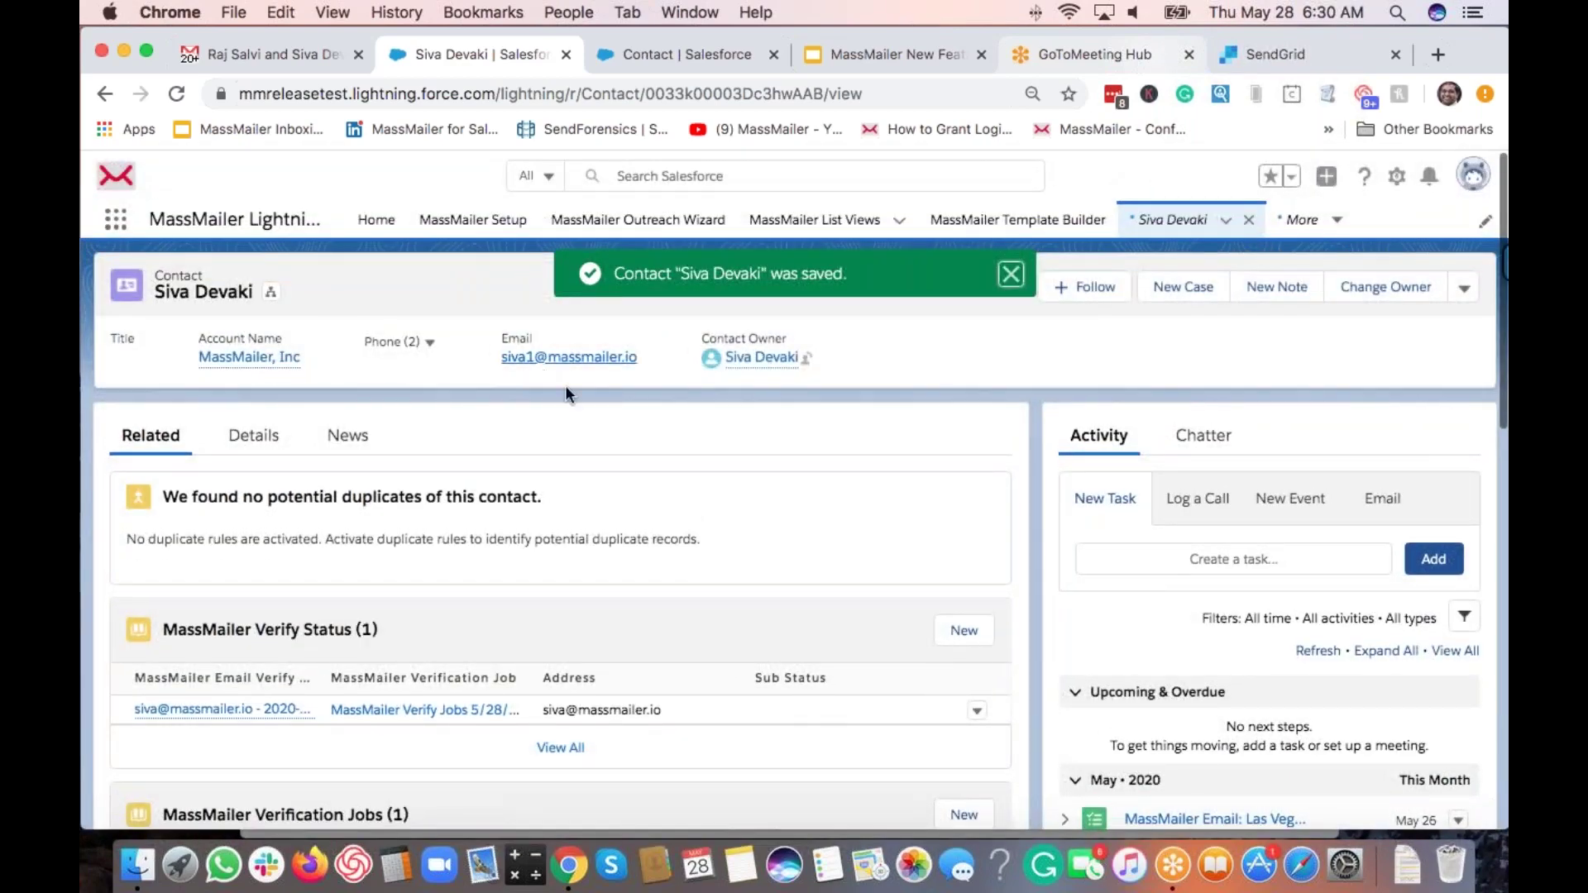
left_click(549, 418)
left_click(1010, 273)
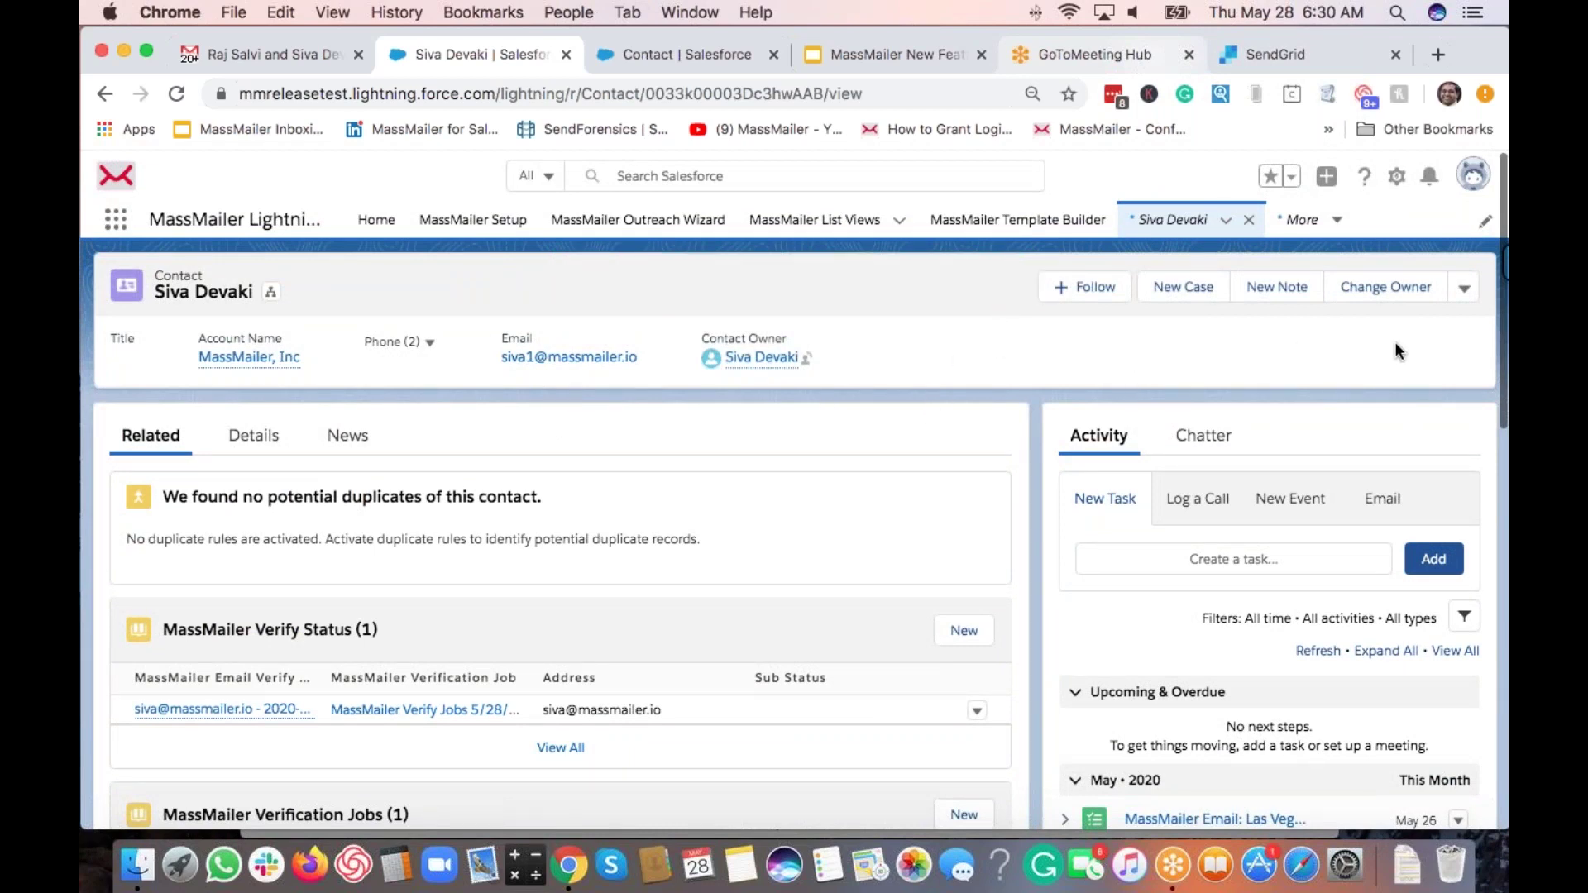
Step: Run MassMailer Verify on the contact with Email as the selected field on the current object, and submit it
left_click(1460, 289)
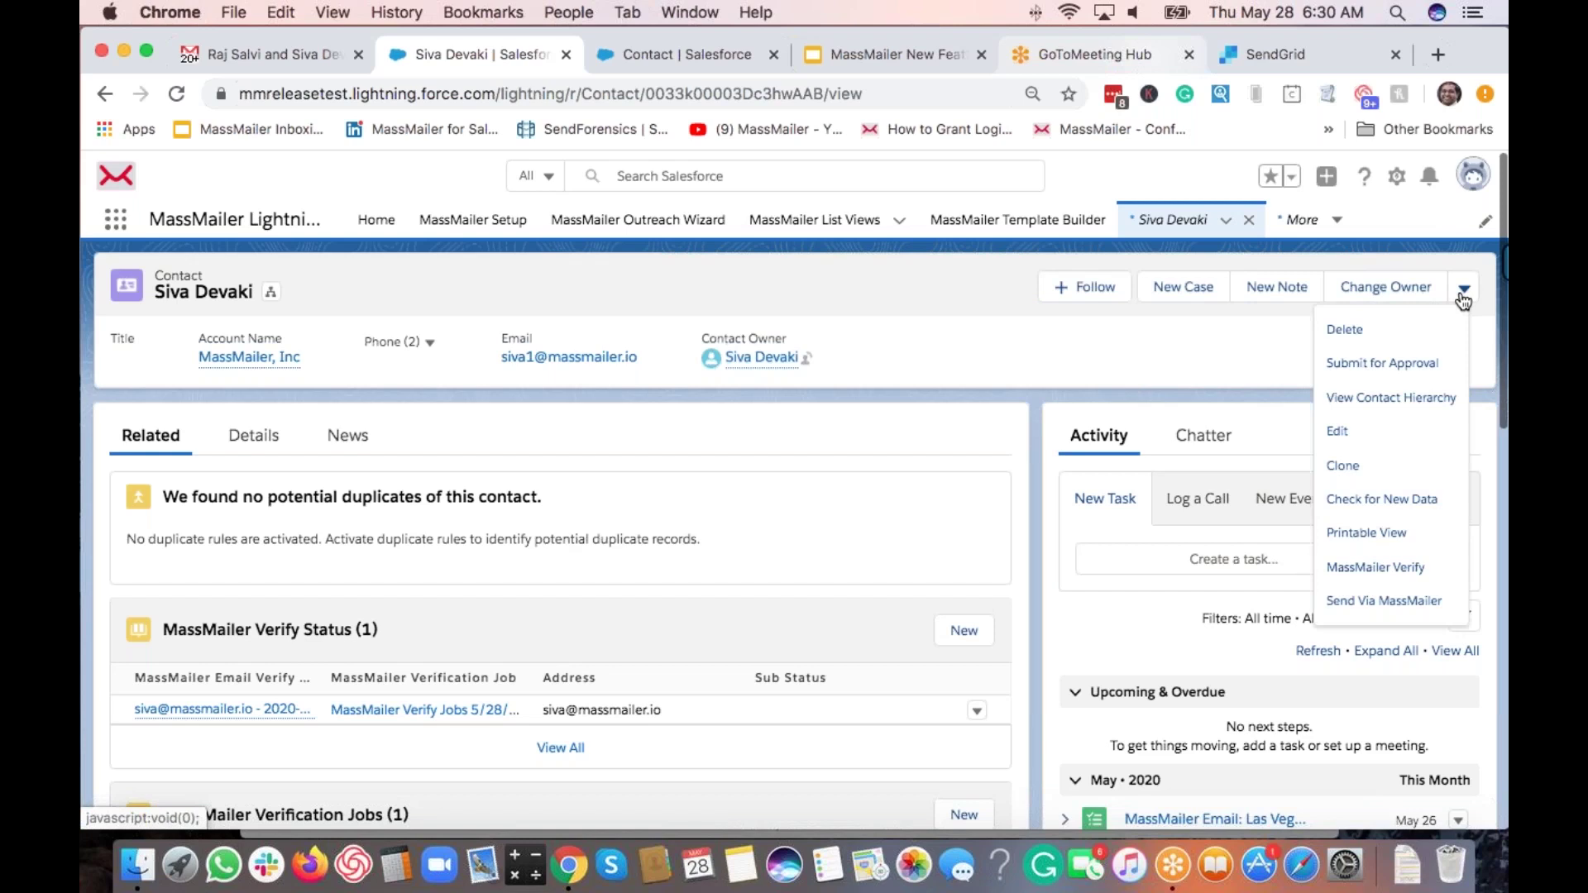
left_click(1389, 567)
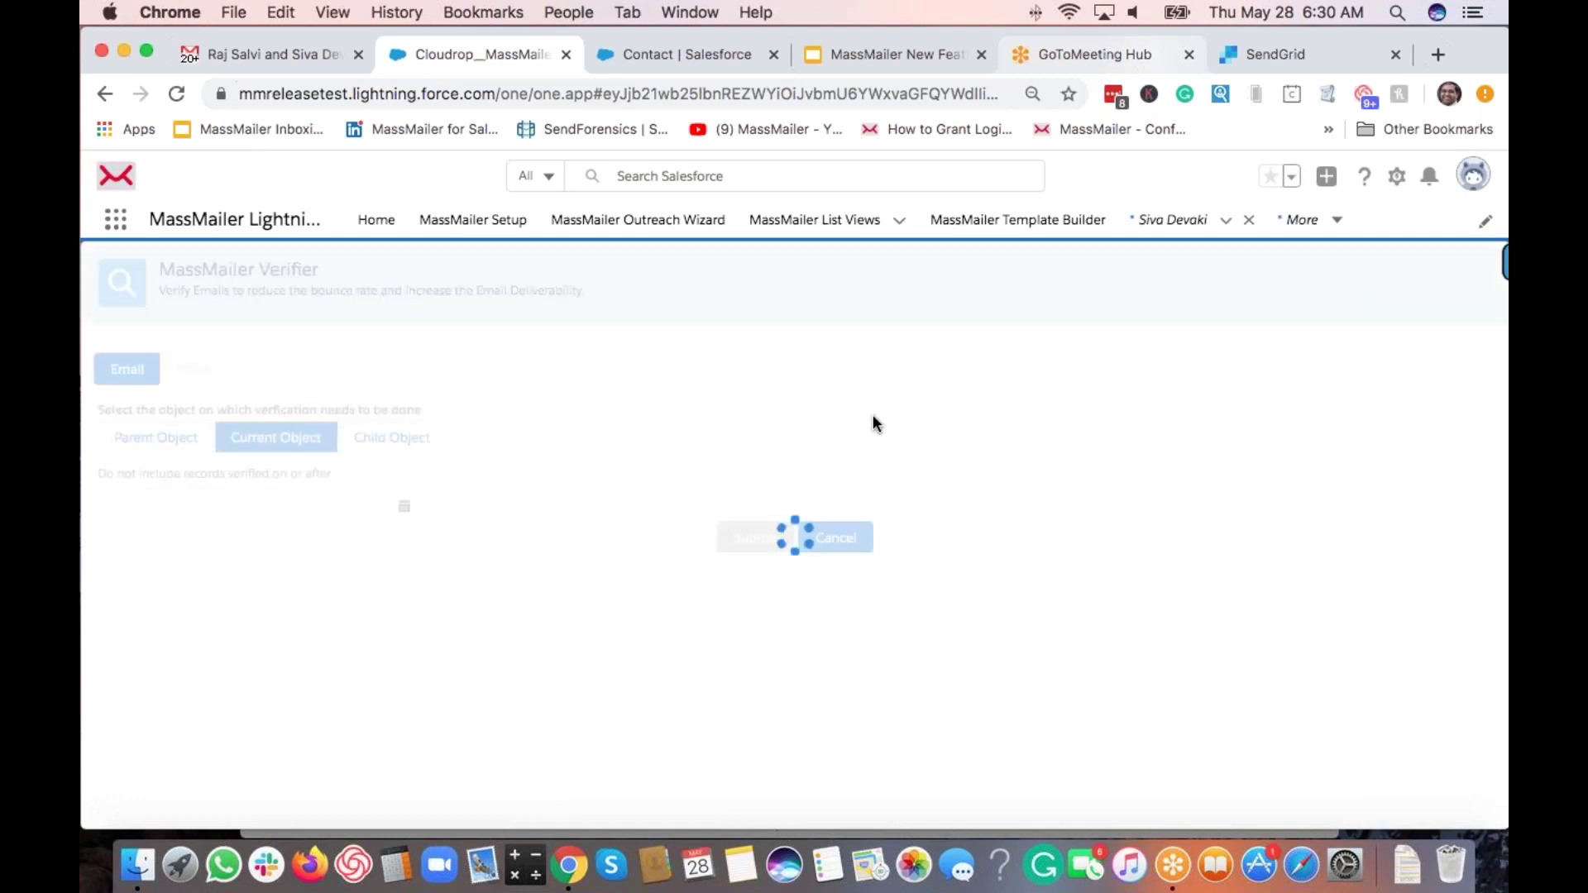
left_click(129, 541)
left_click(358, 533)
scroll(736, 555, "down", 1)
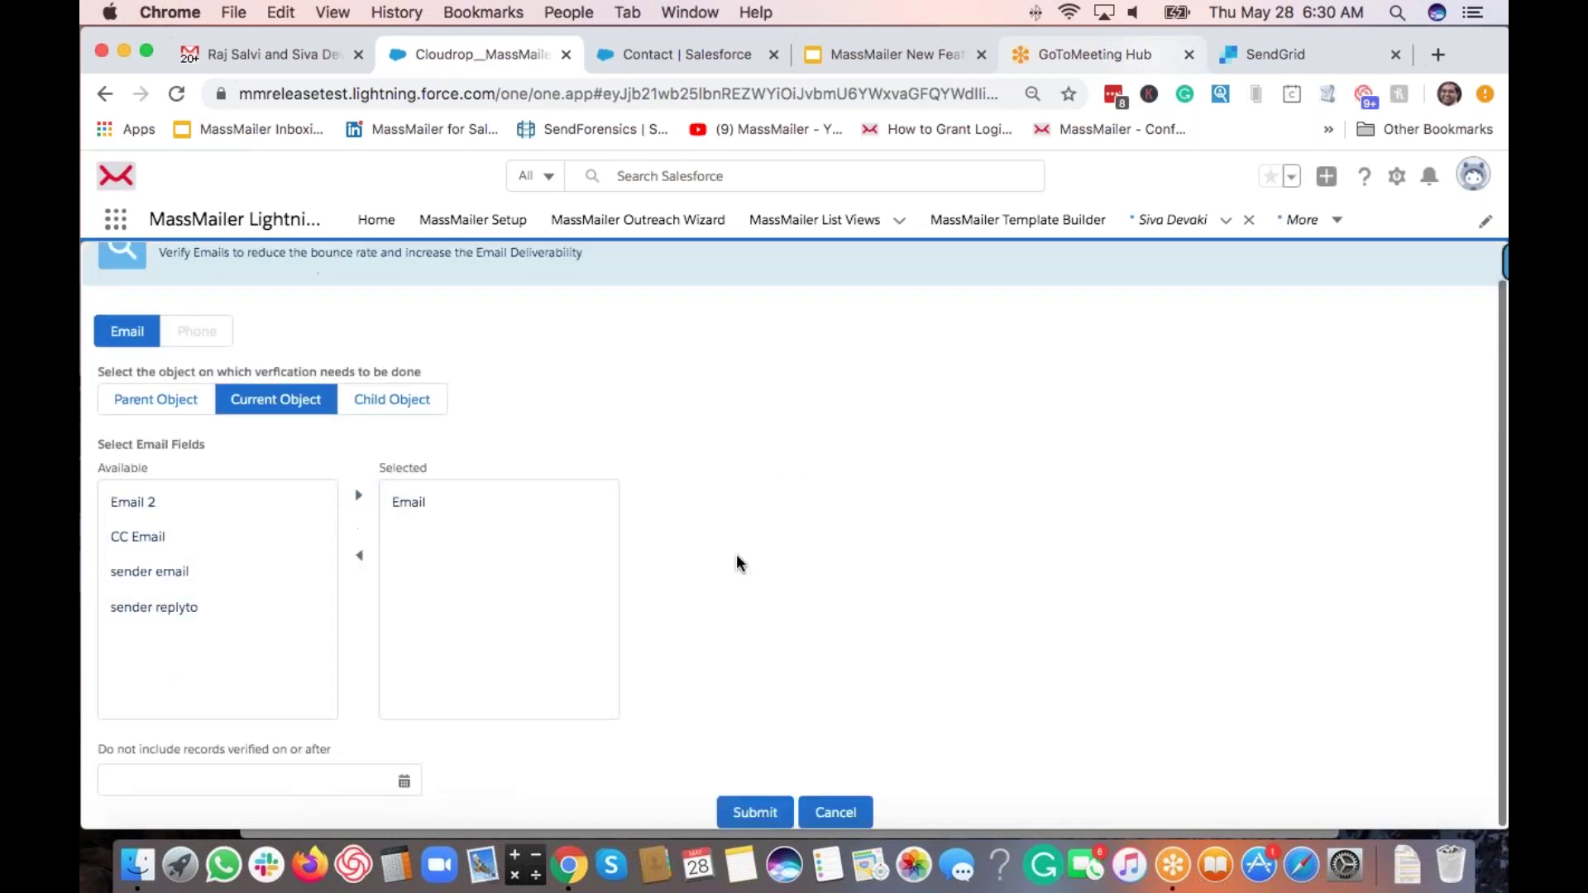
left_click(751, 806)
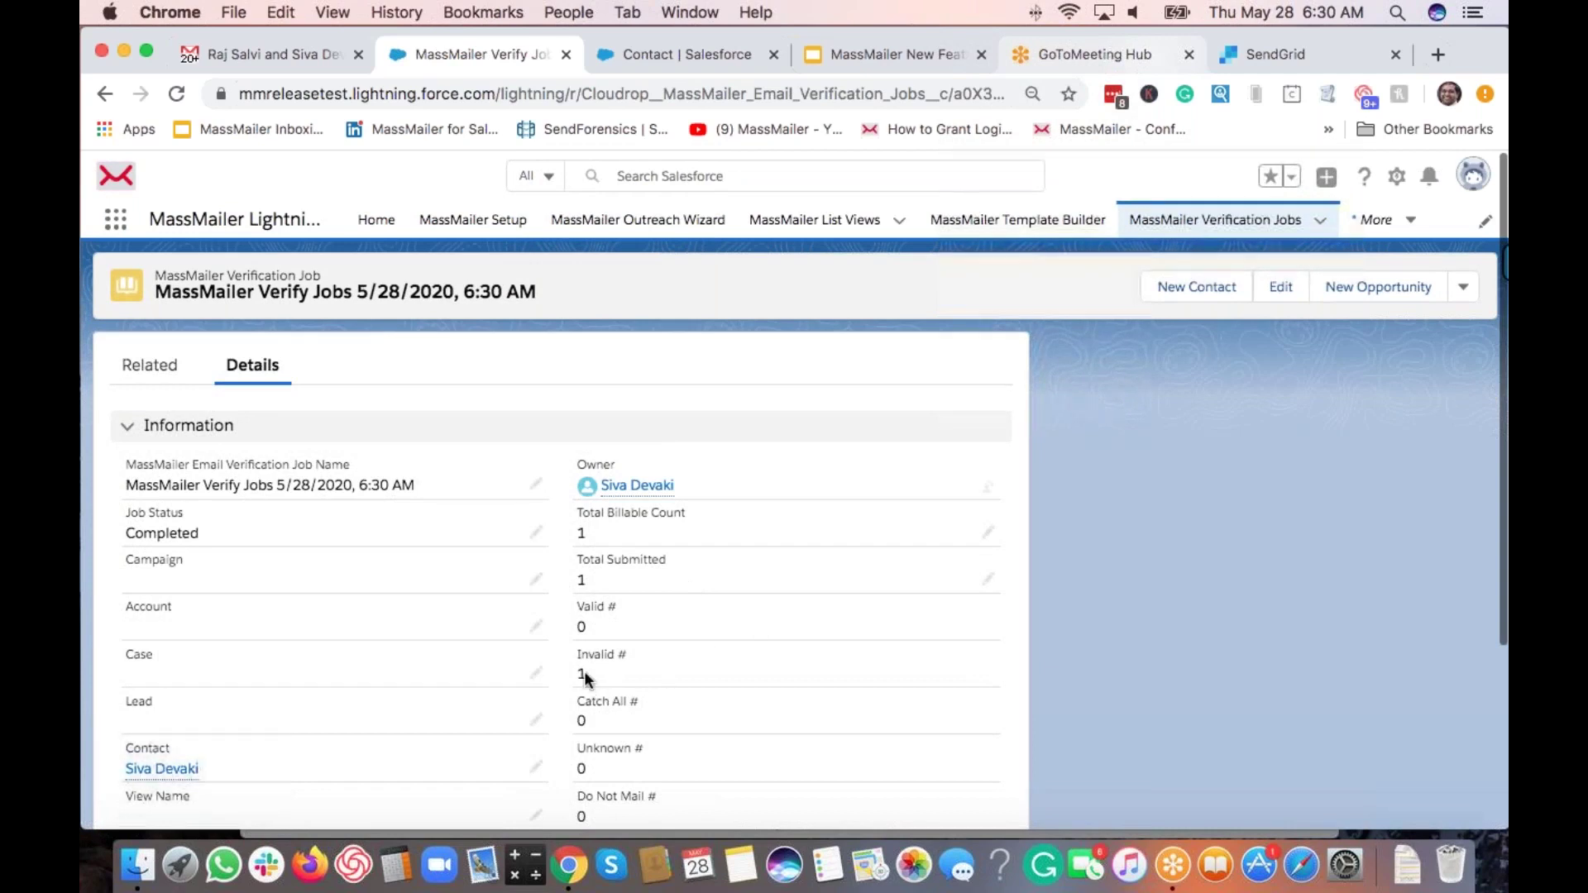
left_click(187, 770)
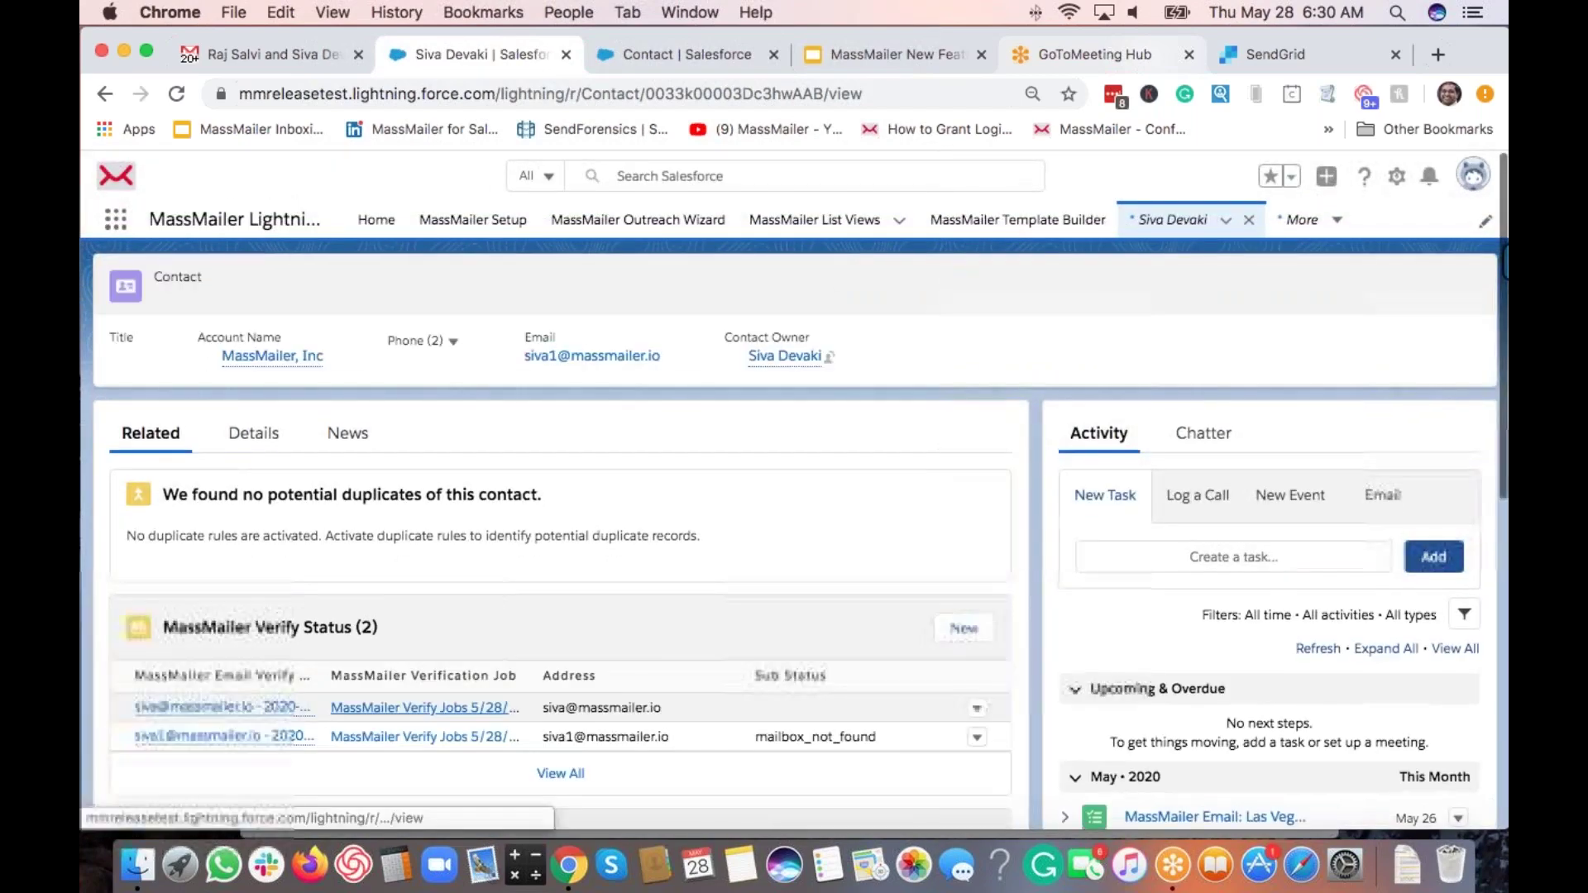
left_click(560, 773)
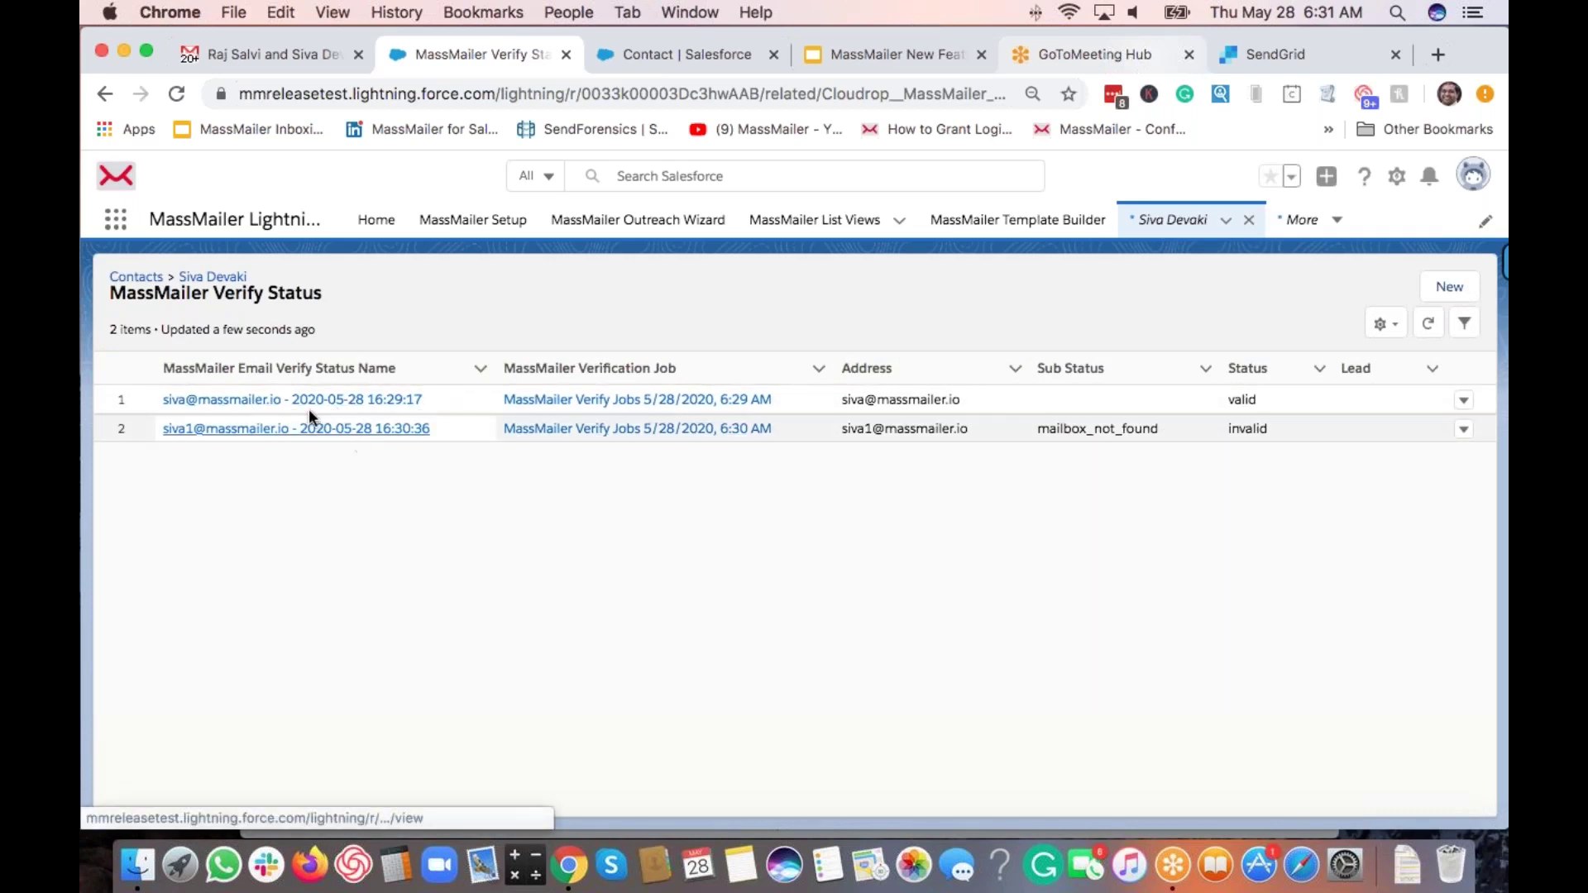
left_click(348, 399)
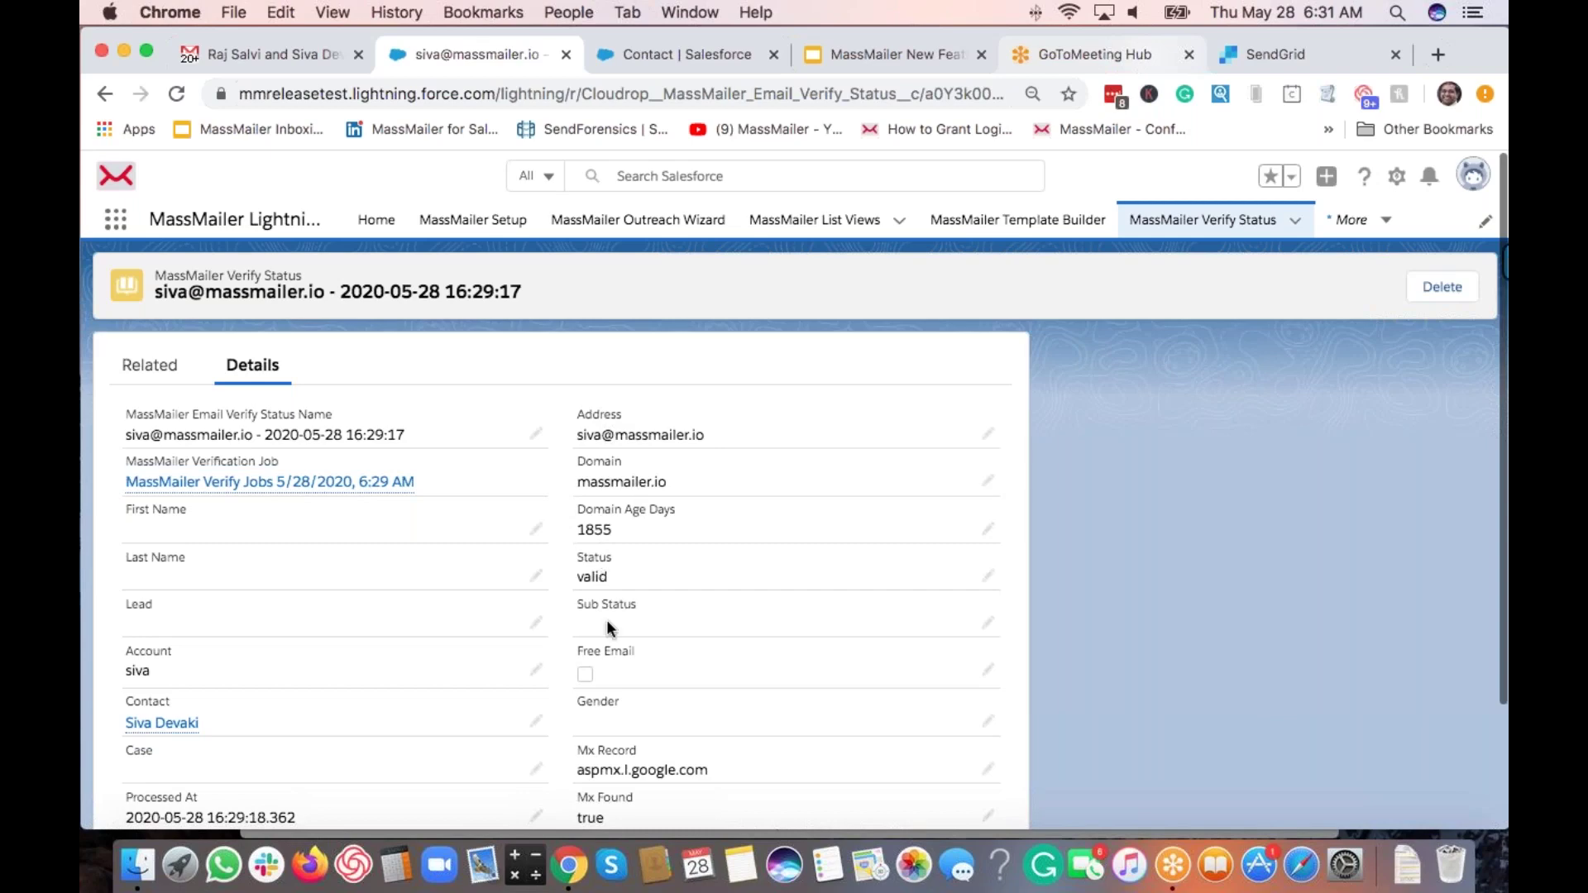
scroll(608, 628, "down", 3)
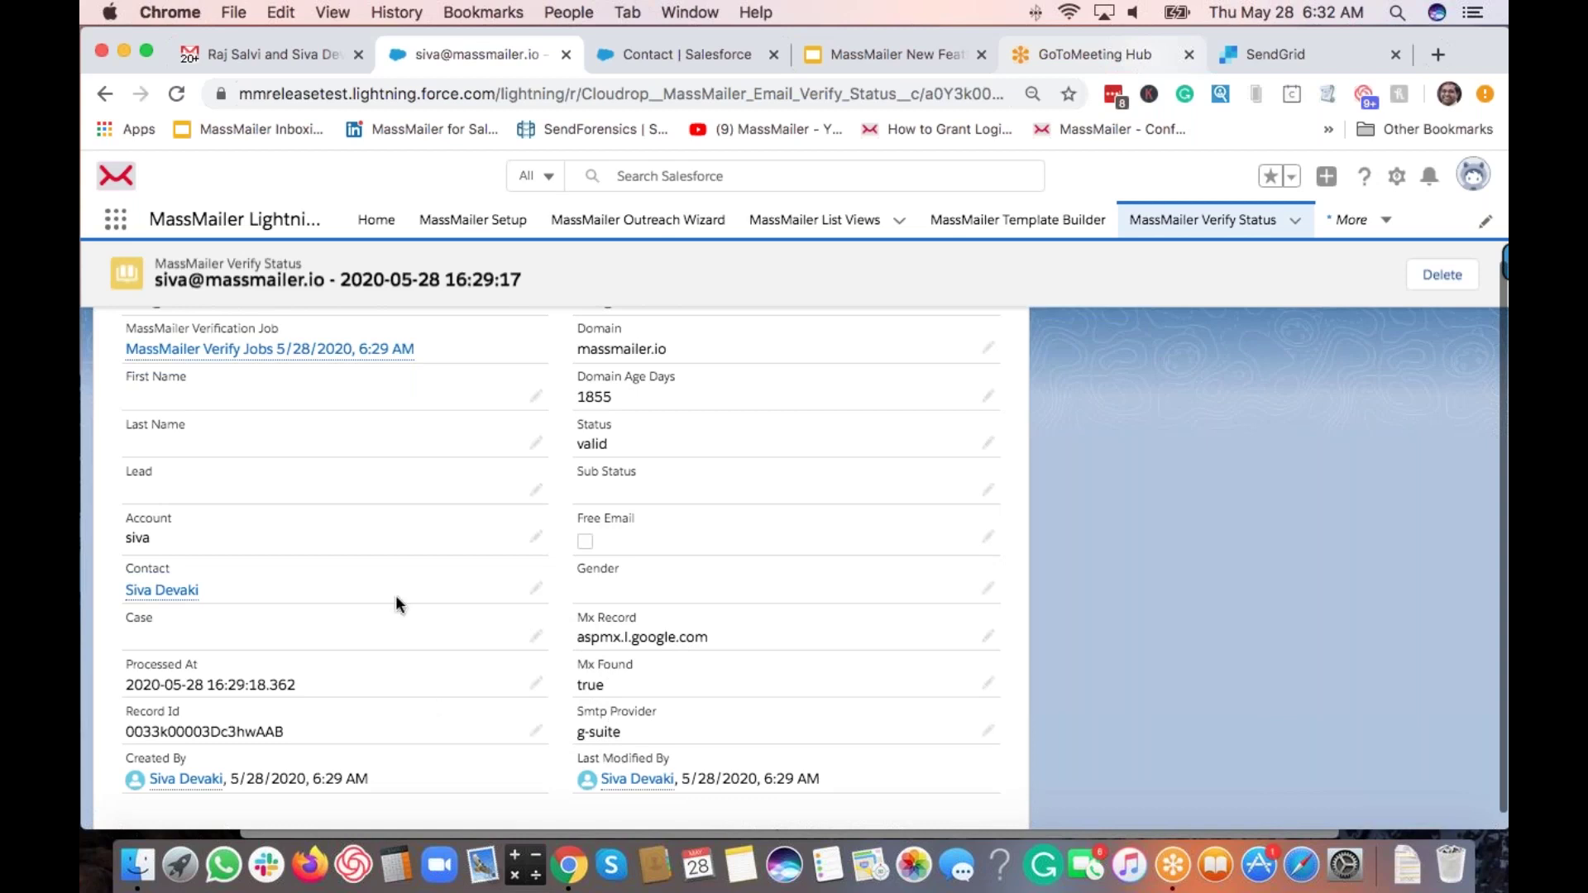
scroll(223, 410, "up", 1)
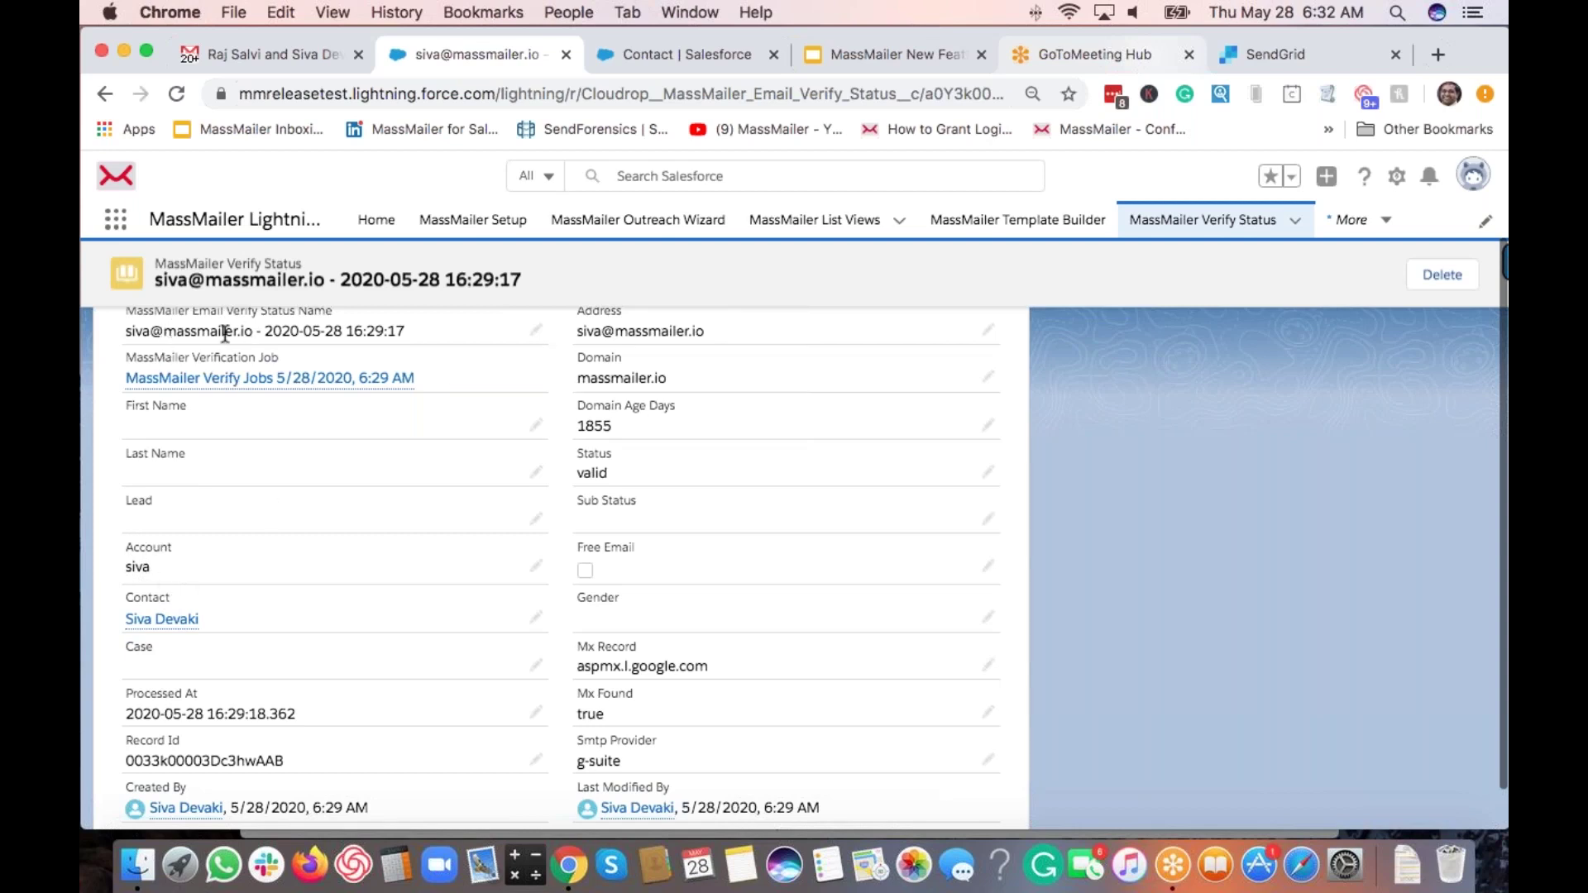
double_click(132, 331)
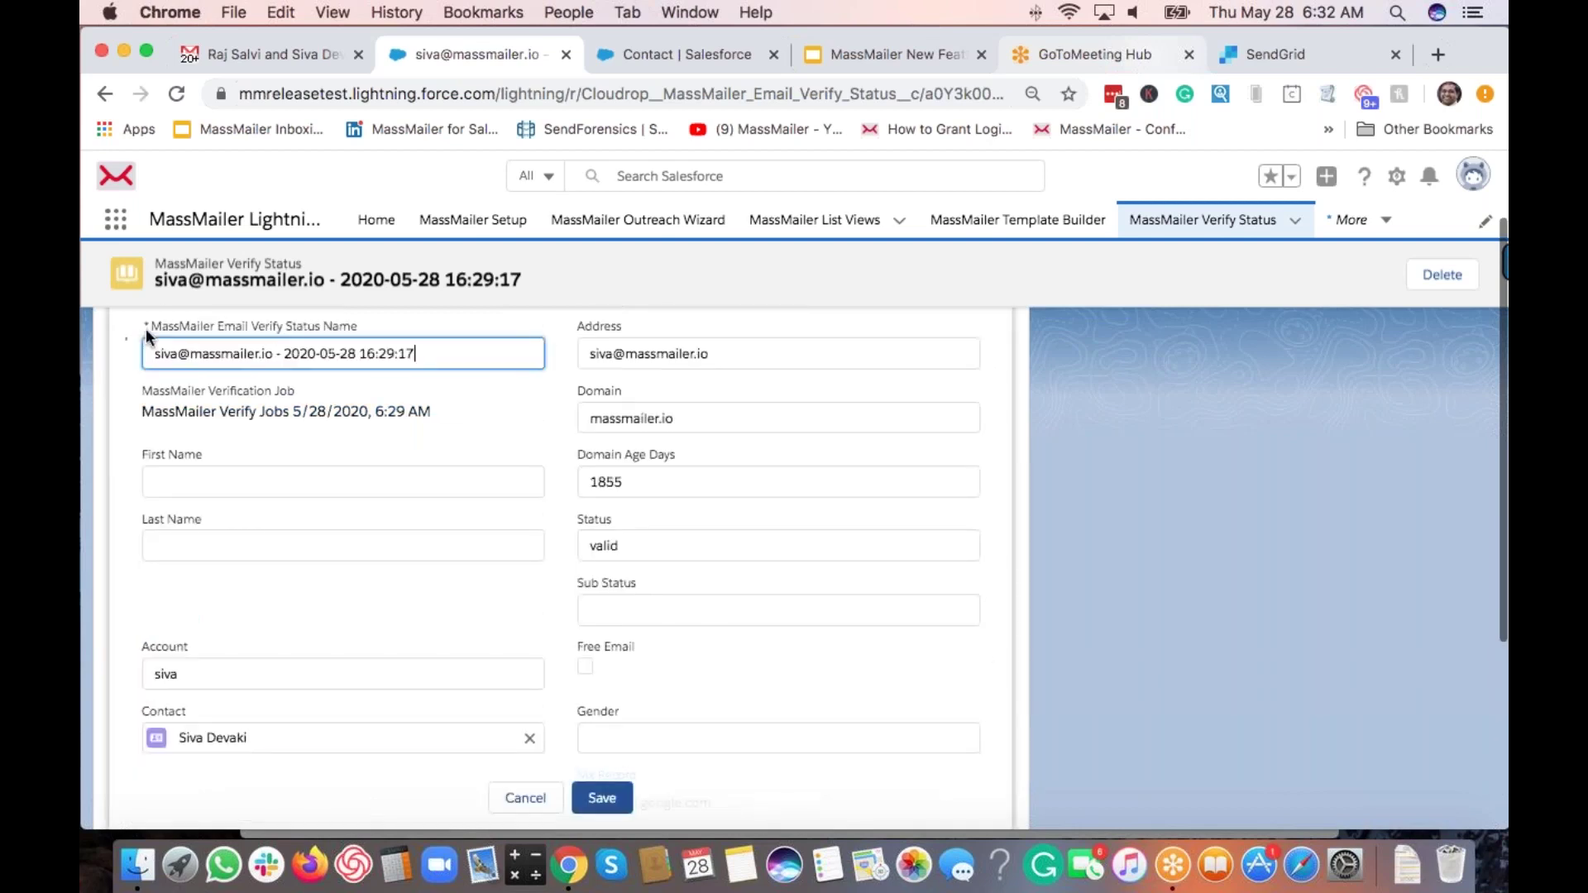
left_click(458, 326)
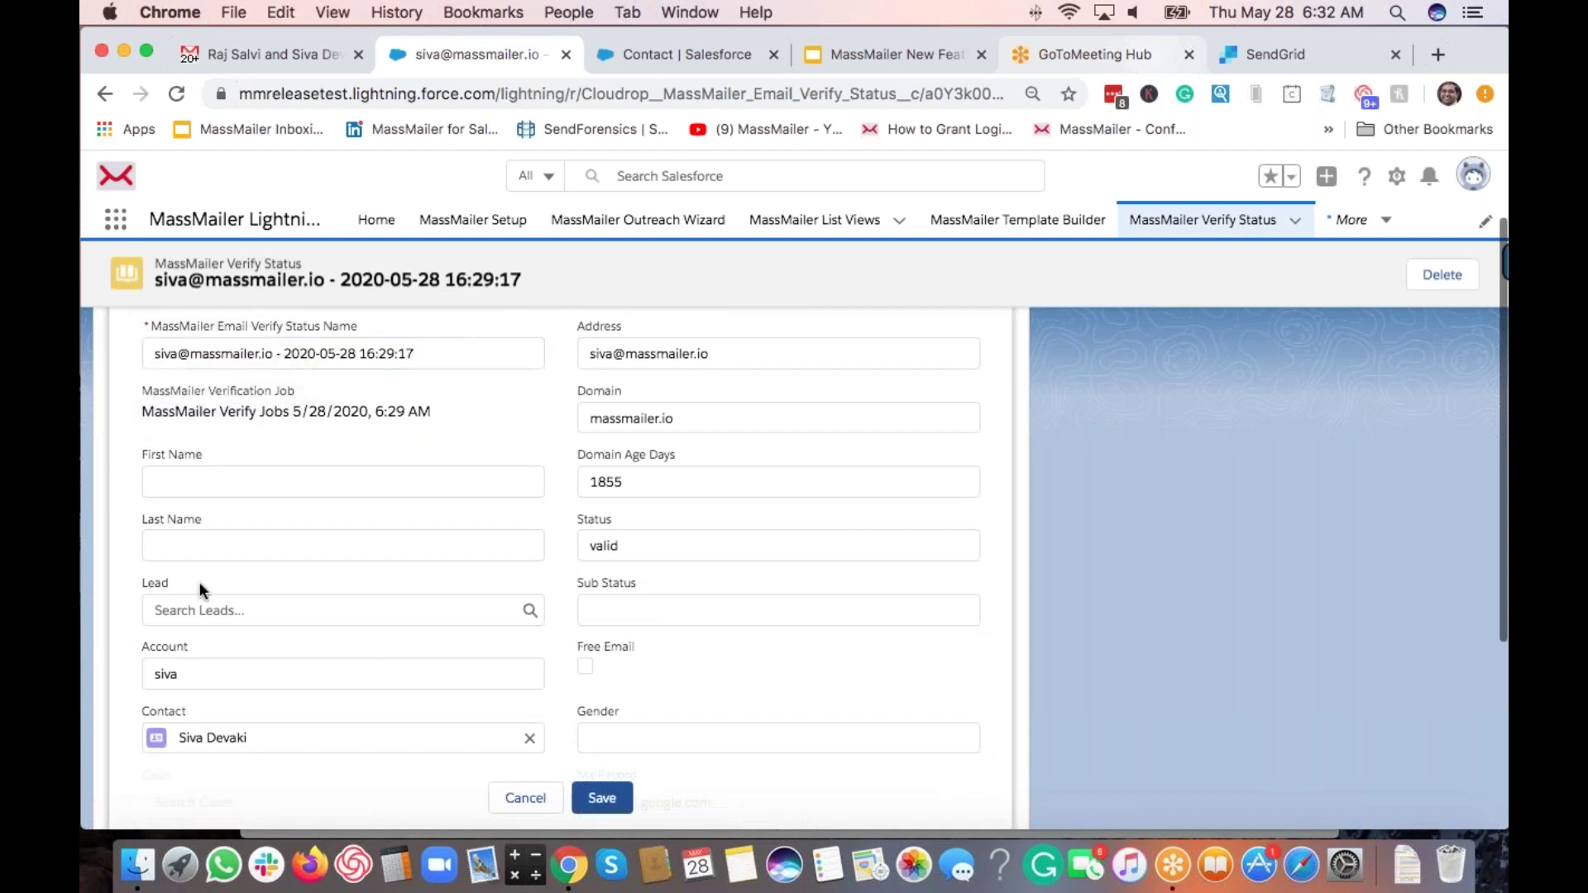
left_click(521, 799)
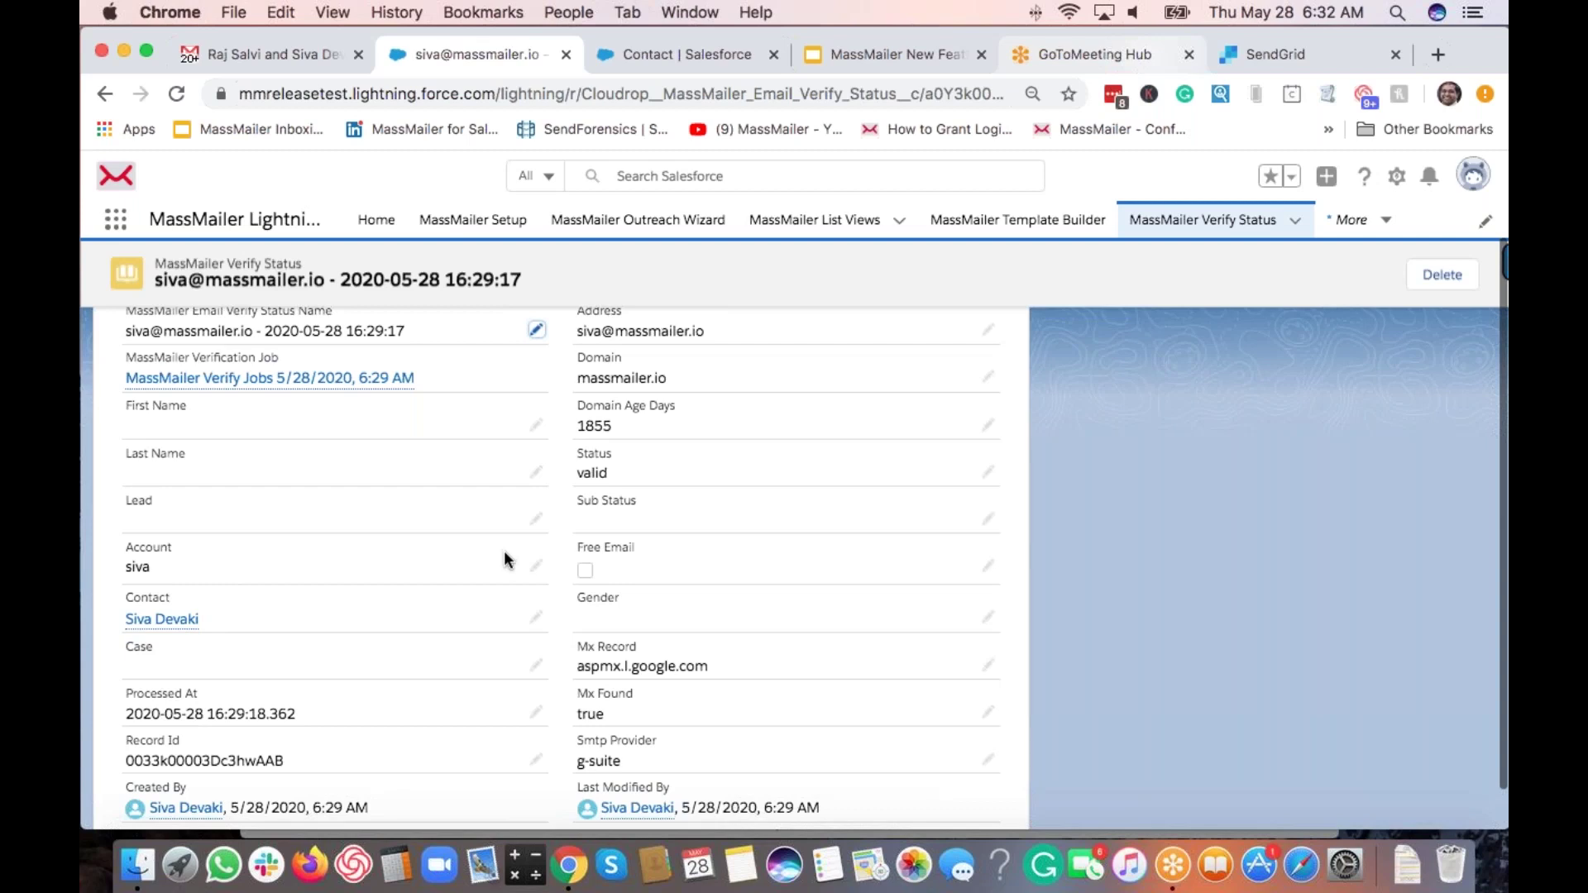
scroll(503, 549, "up", 2)
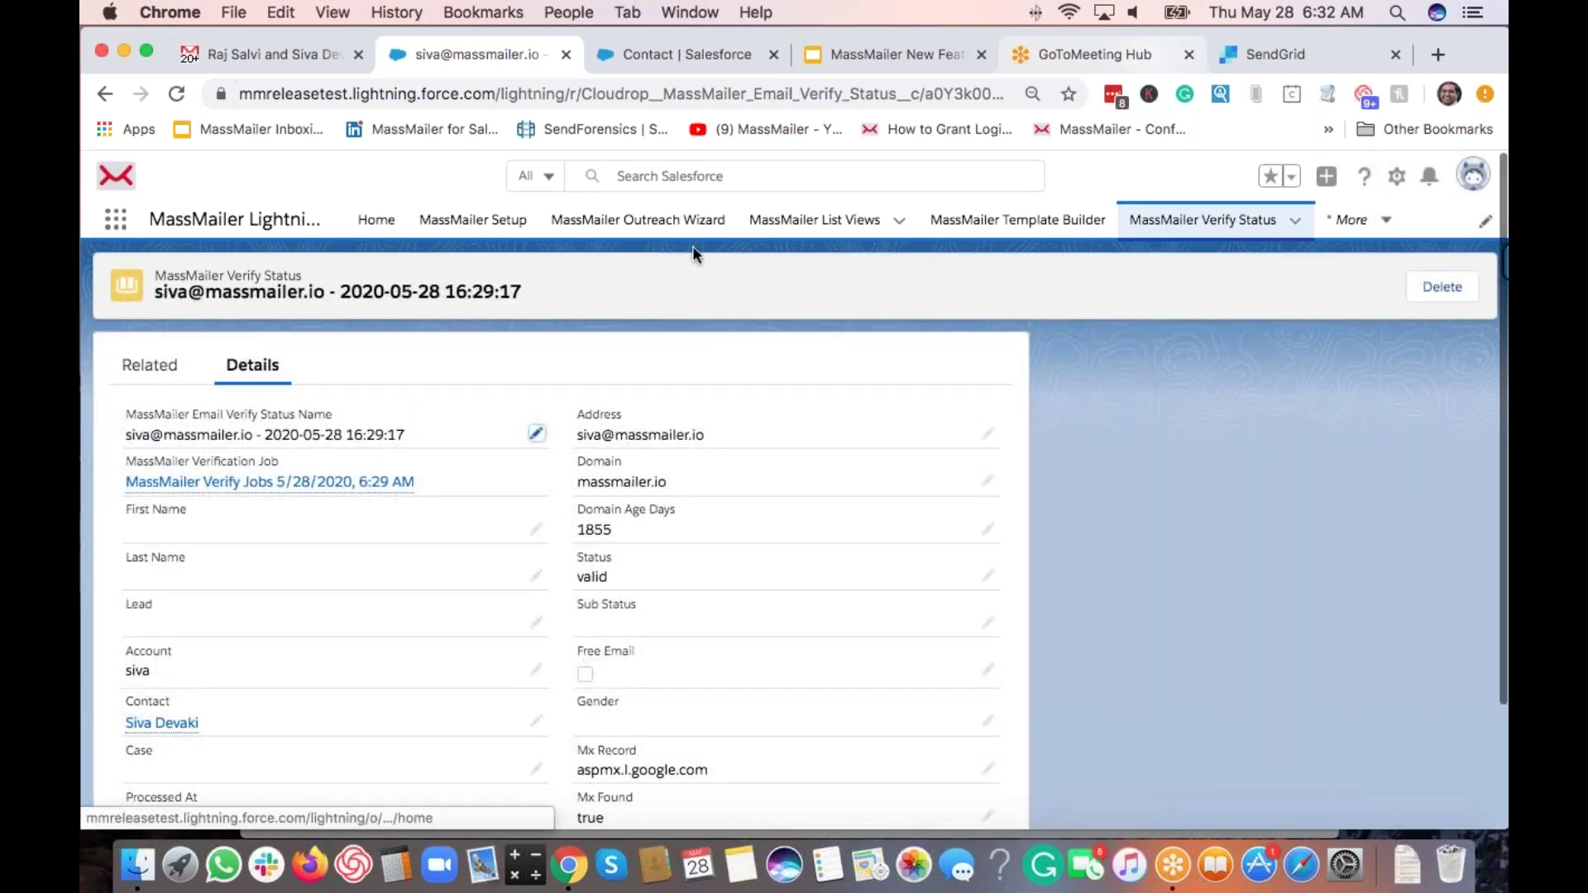
left_click(106, 94)
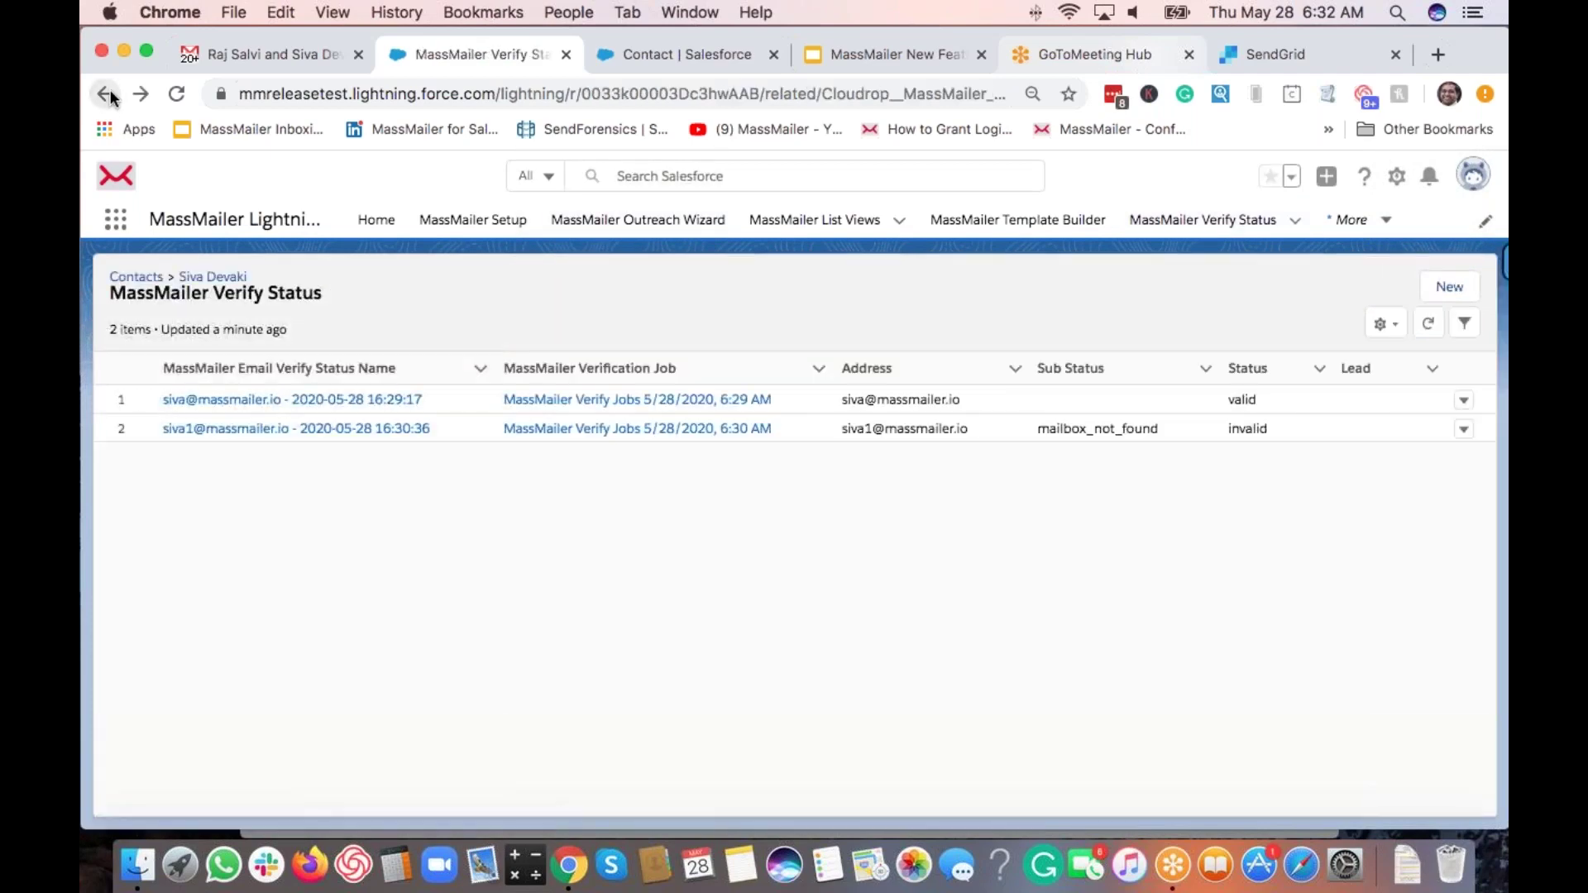
left_click(319, 436)
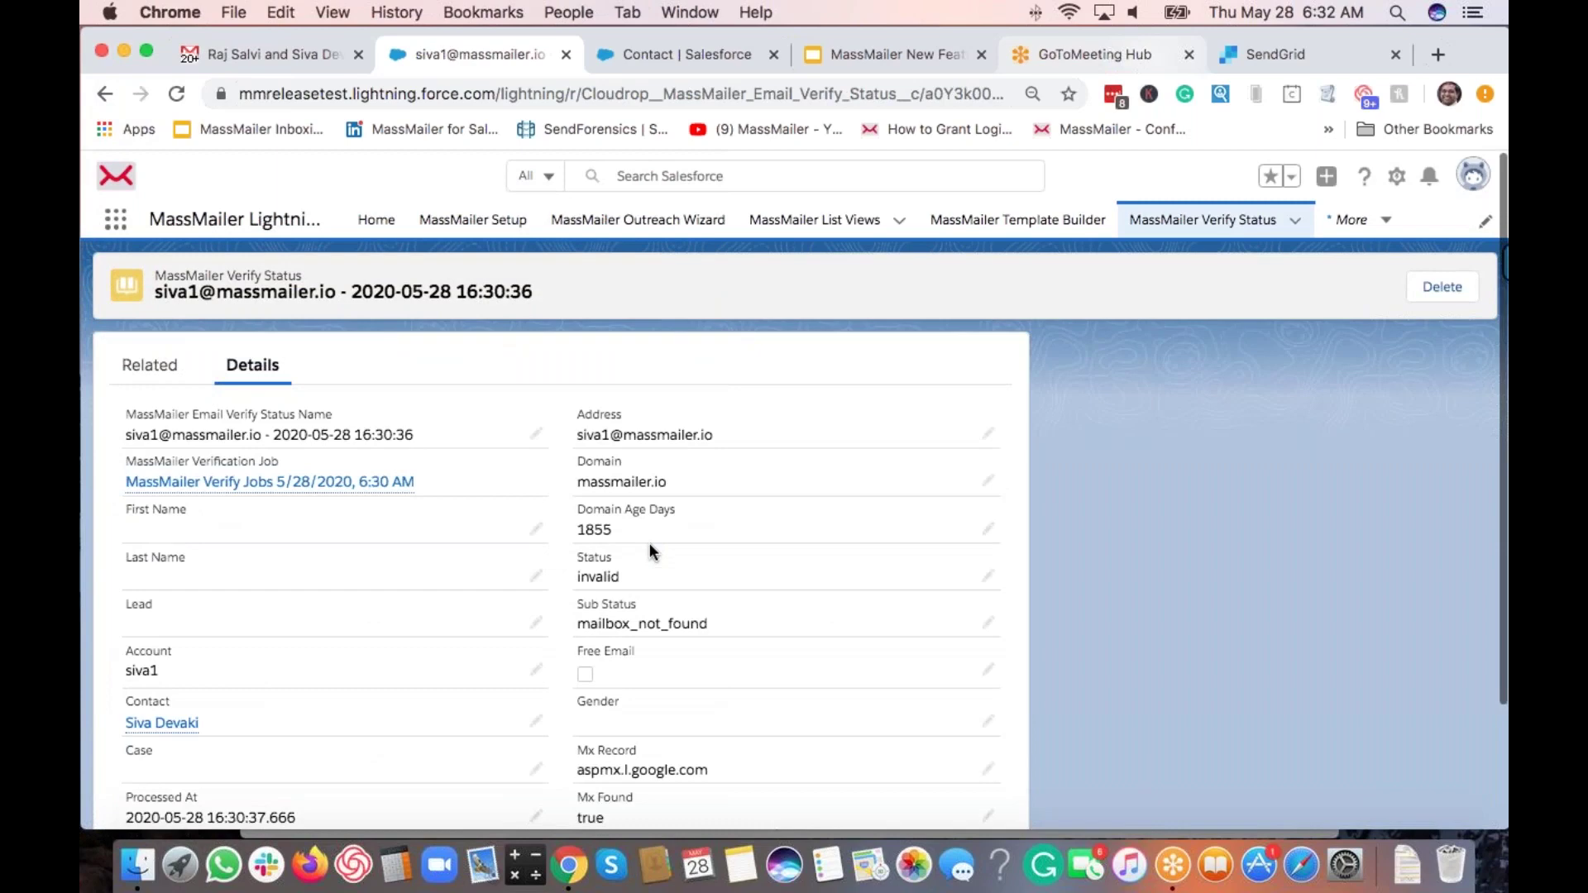
scroll(650, 548, "down", 3)
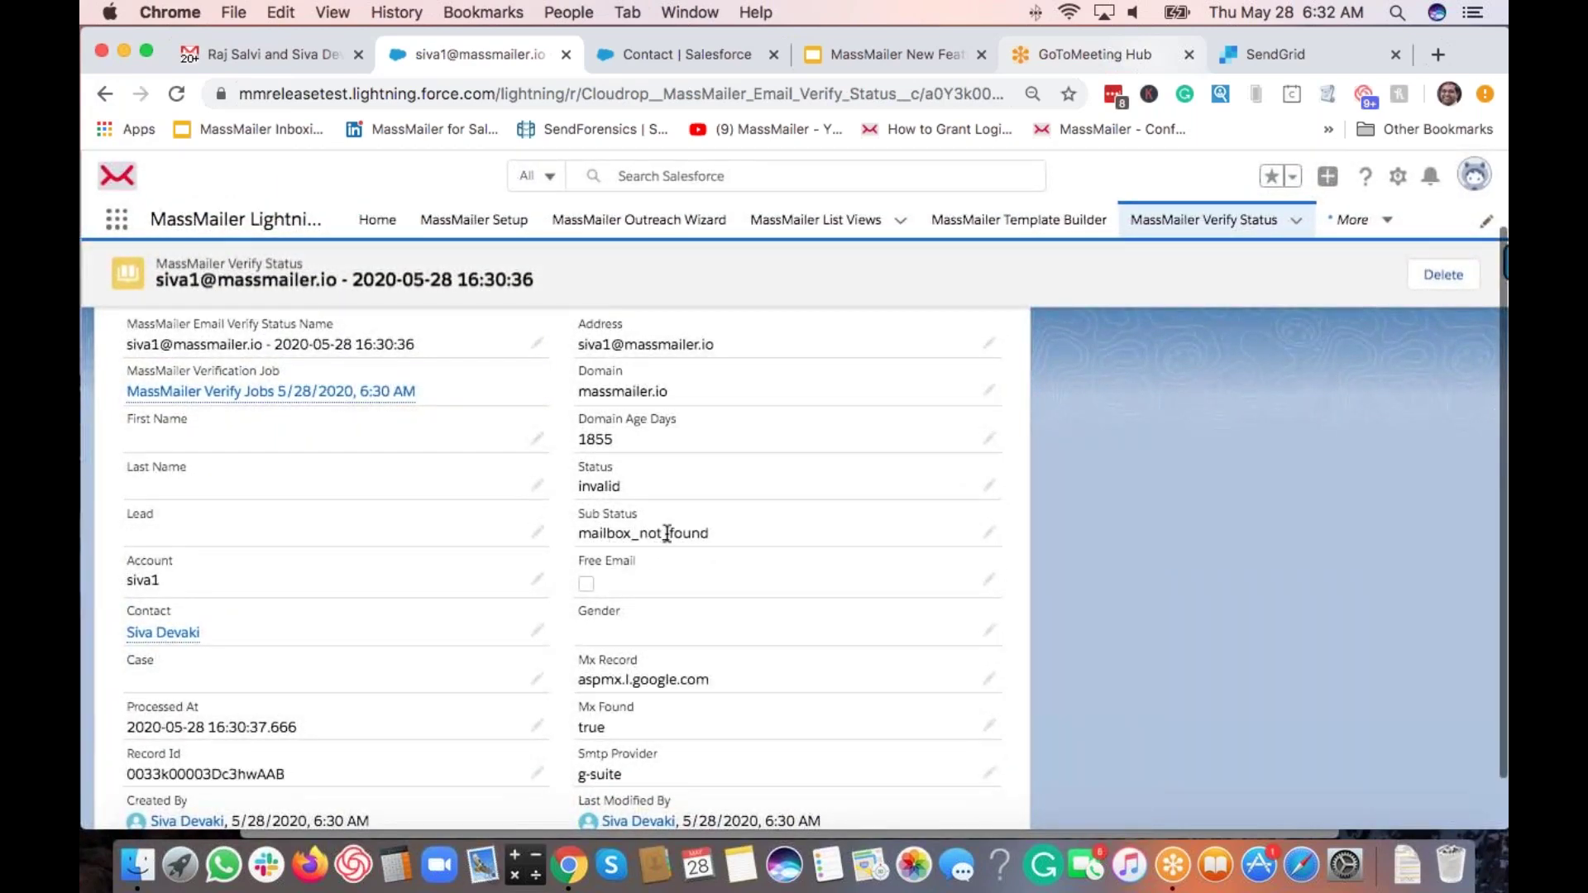
scroll(654, 526, "down", 1)
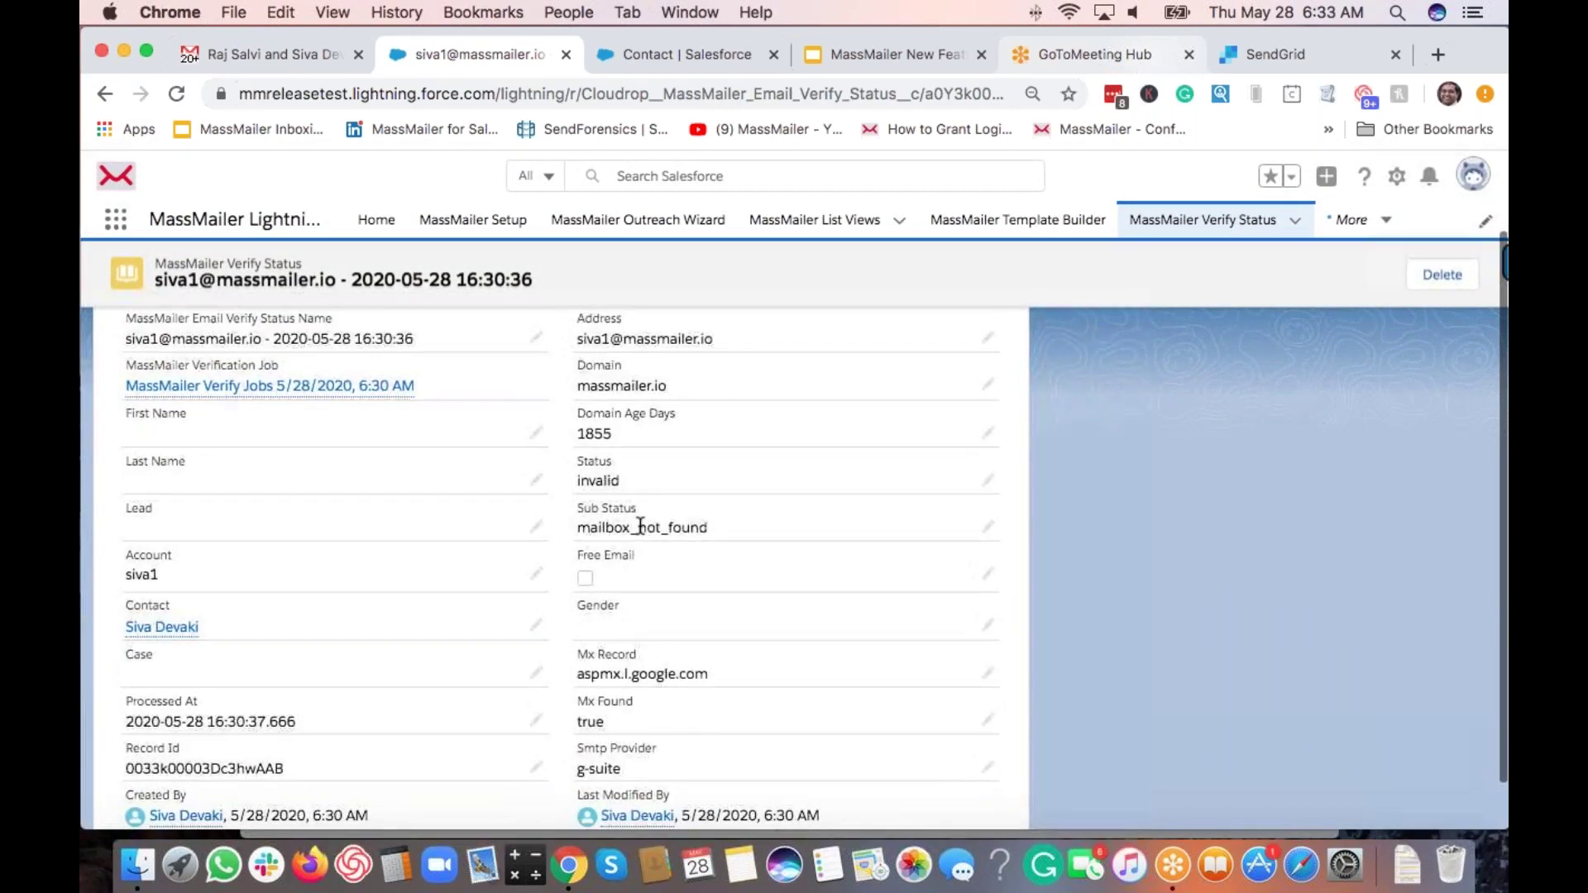
Step: Return to the contact record through the verify status list and review its MassMailer Verification Jobs related list
left_click(111, 92)
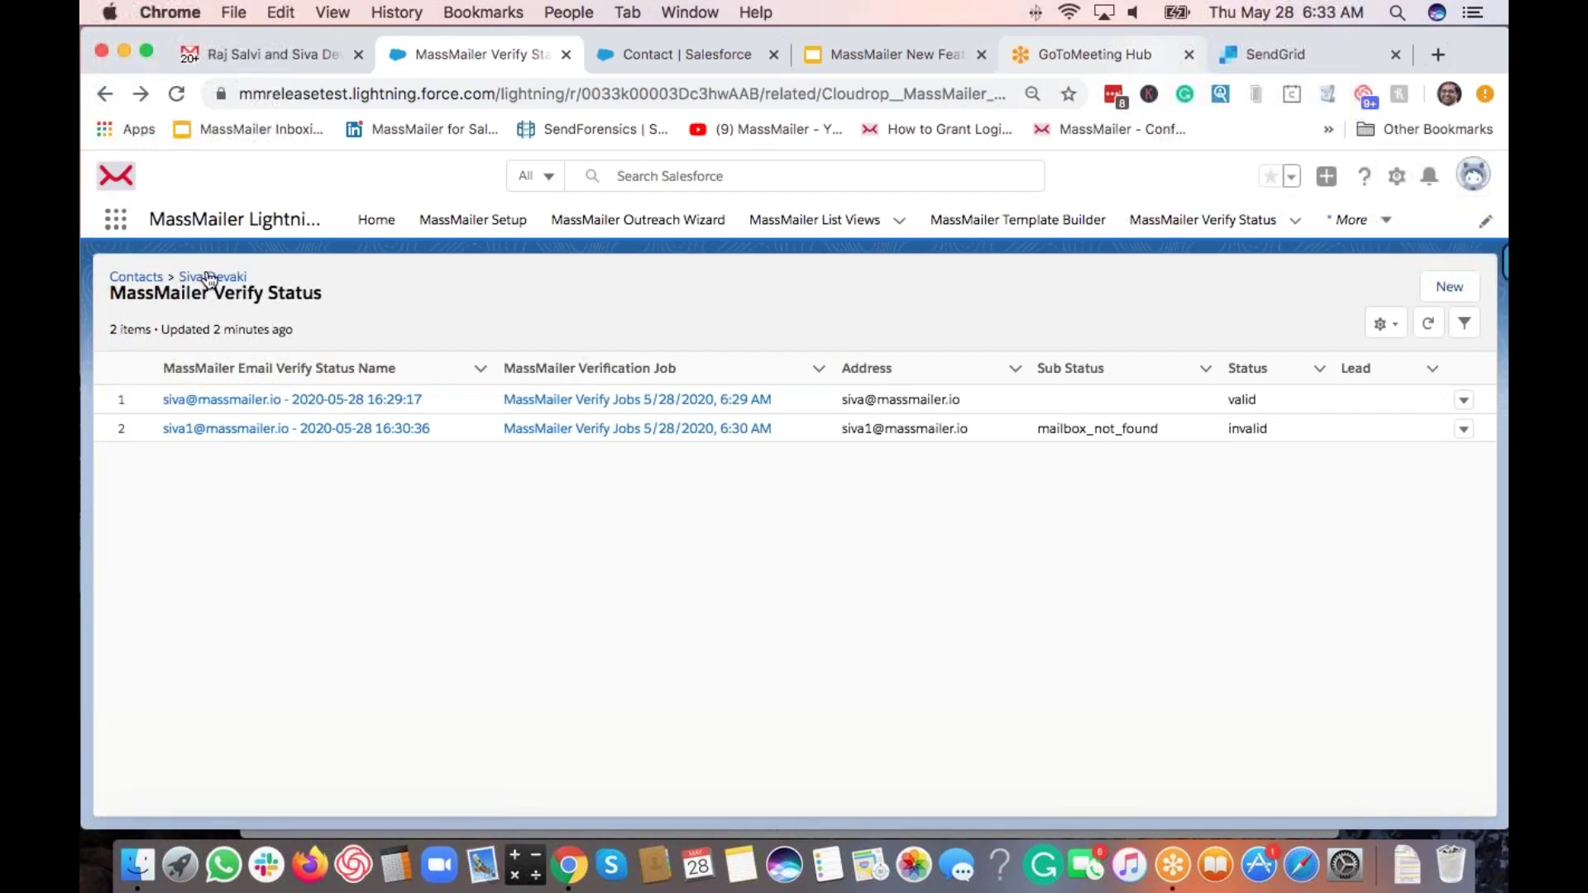
left_click(222, 277)
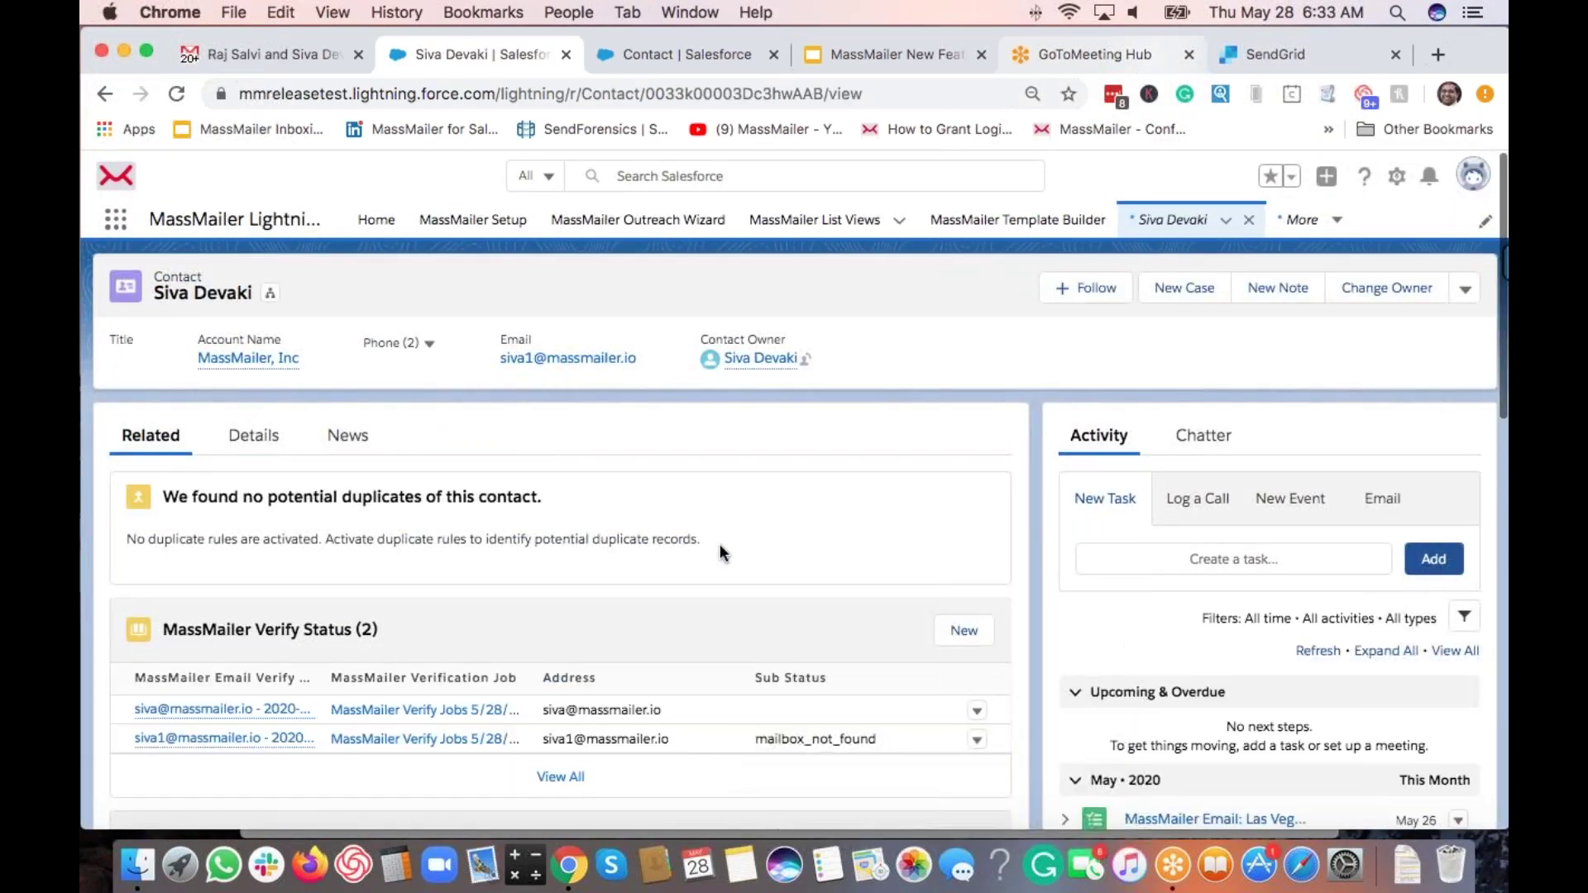
scroll(719, 550, "down", 5)
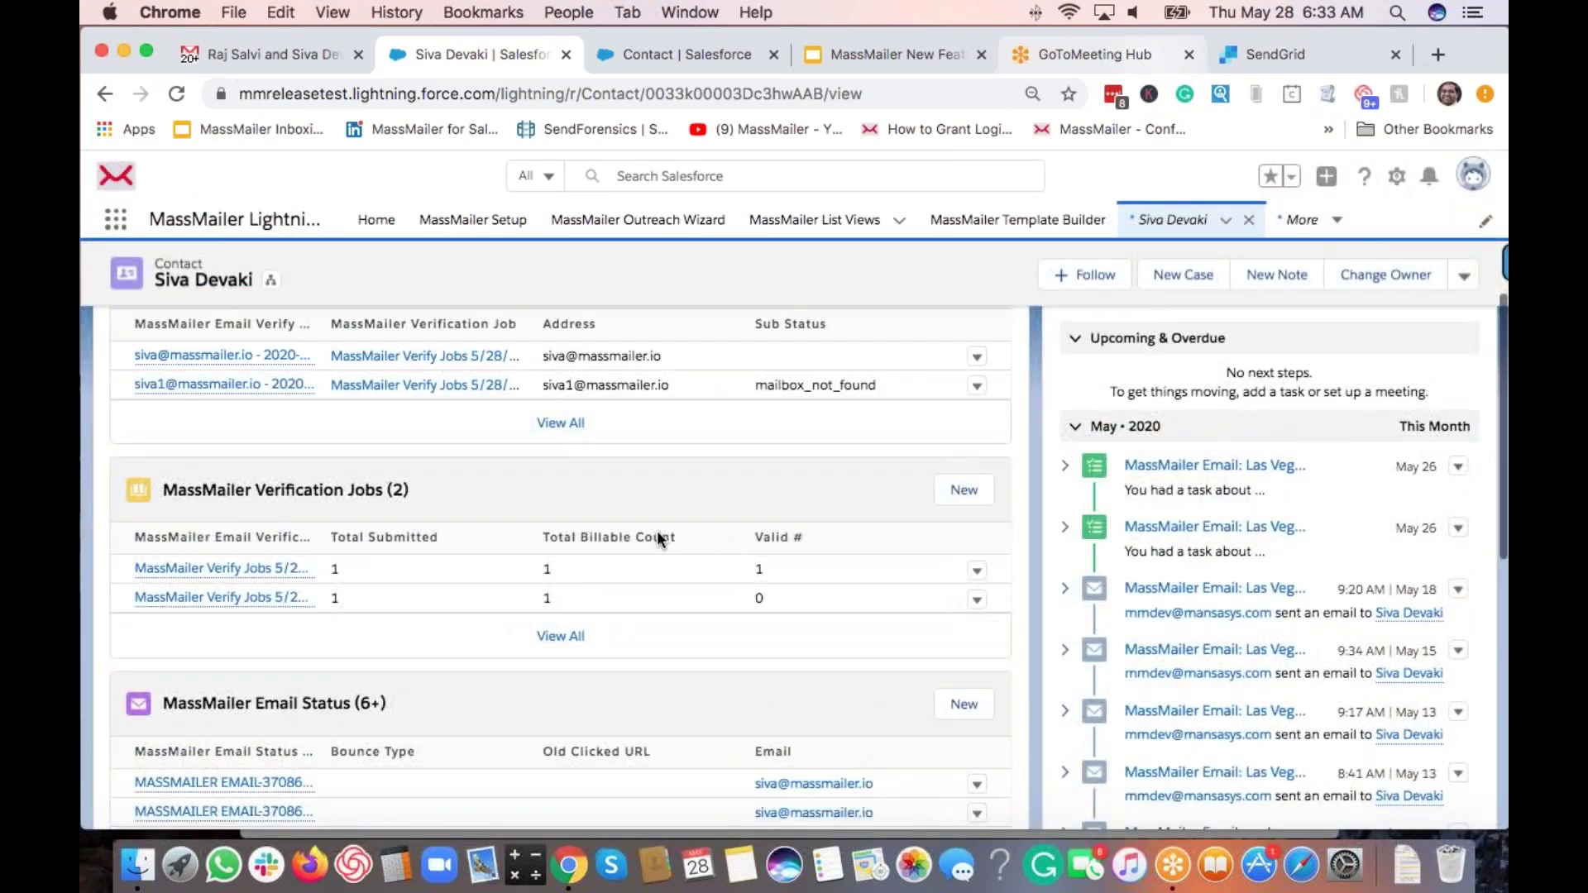
Step: Open the contact's full MassMailer Suppression List and examine its entries
scroll(526, 569, "down", 3)
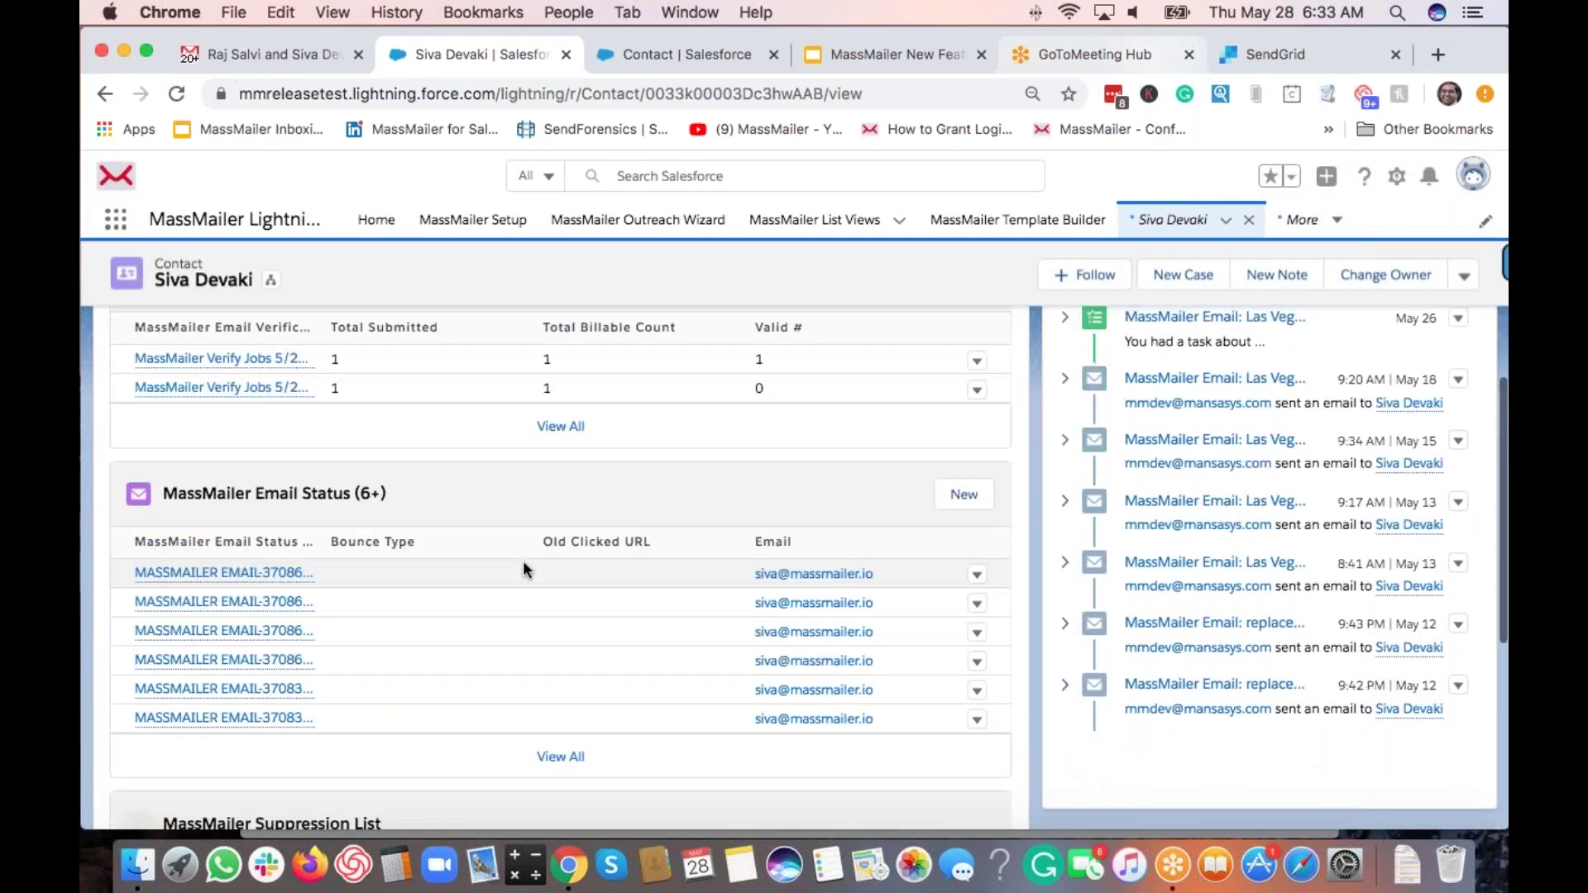
scroll(523, 559, "down", 5)
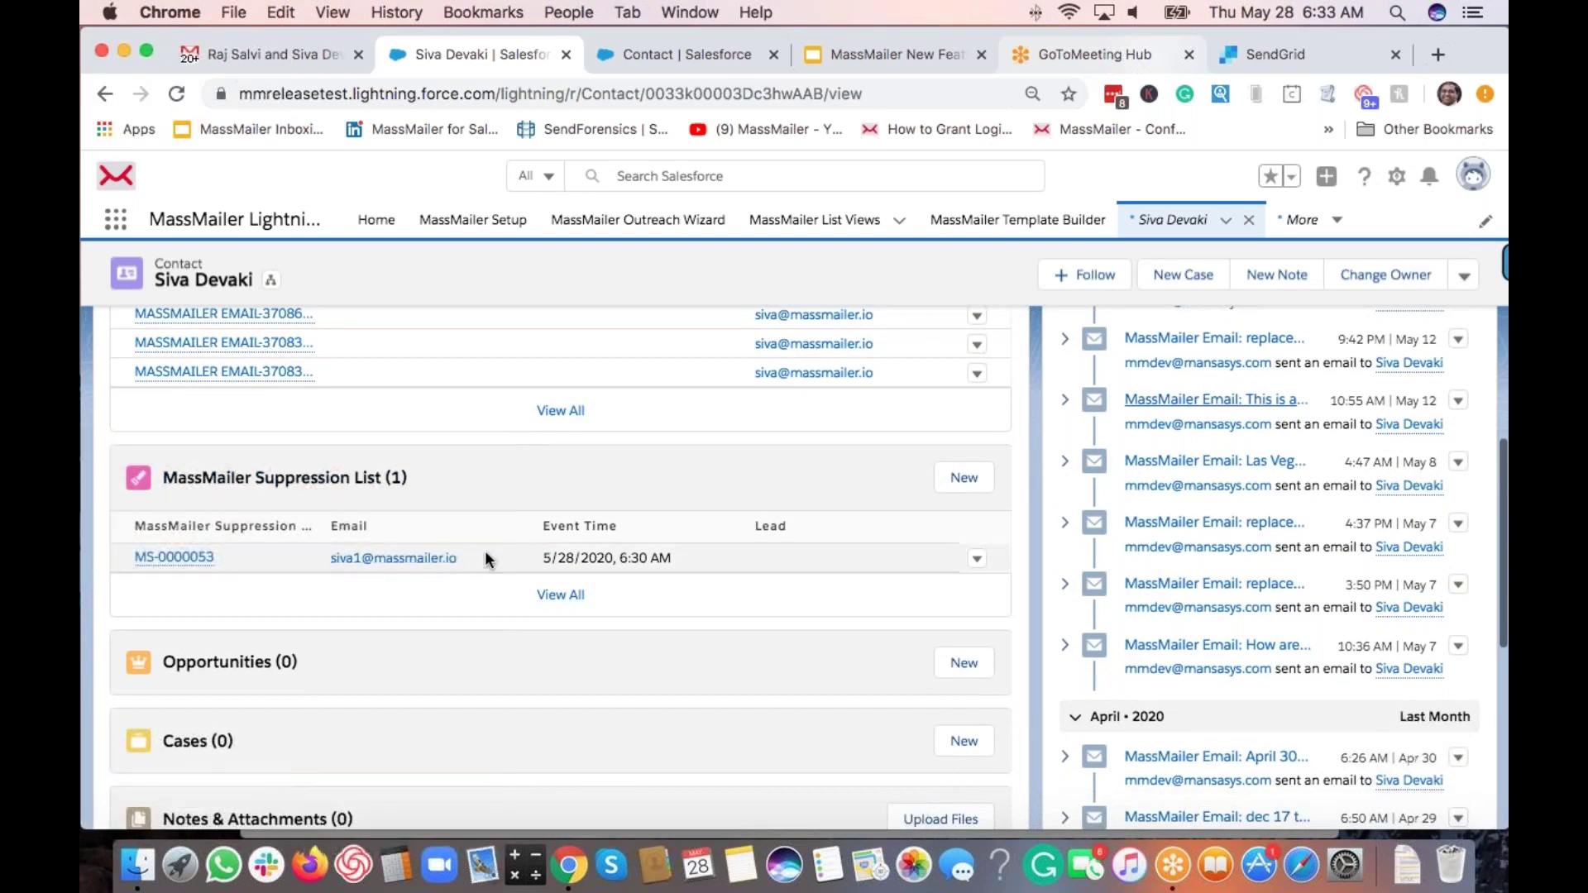
left_click(574, 600)
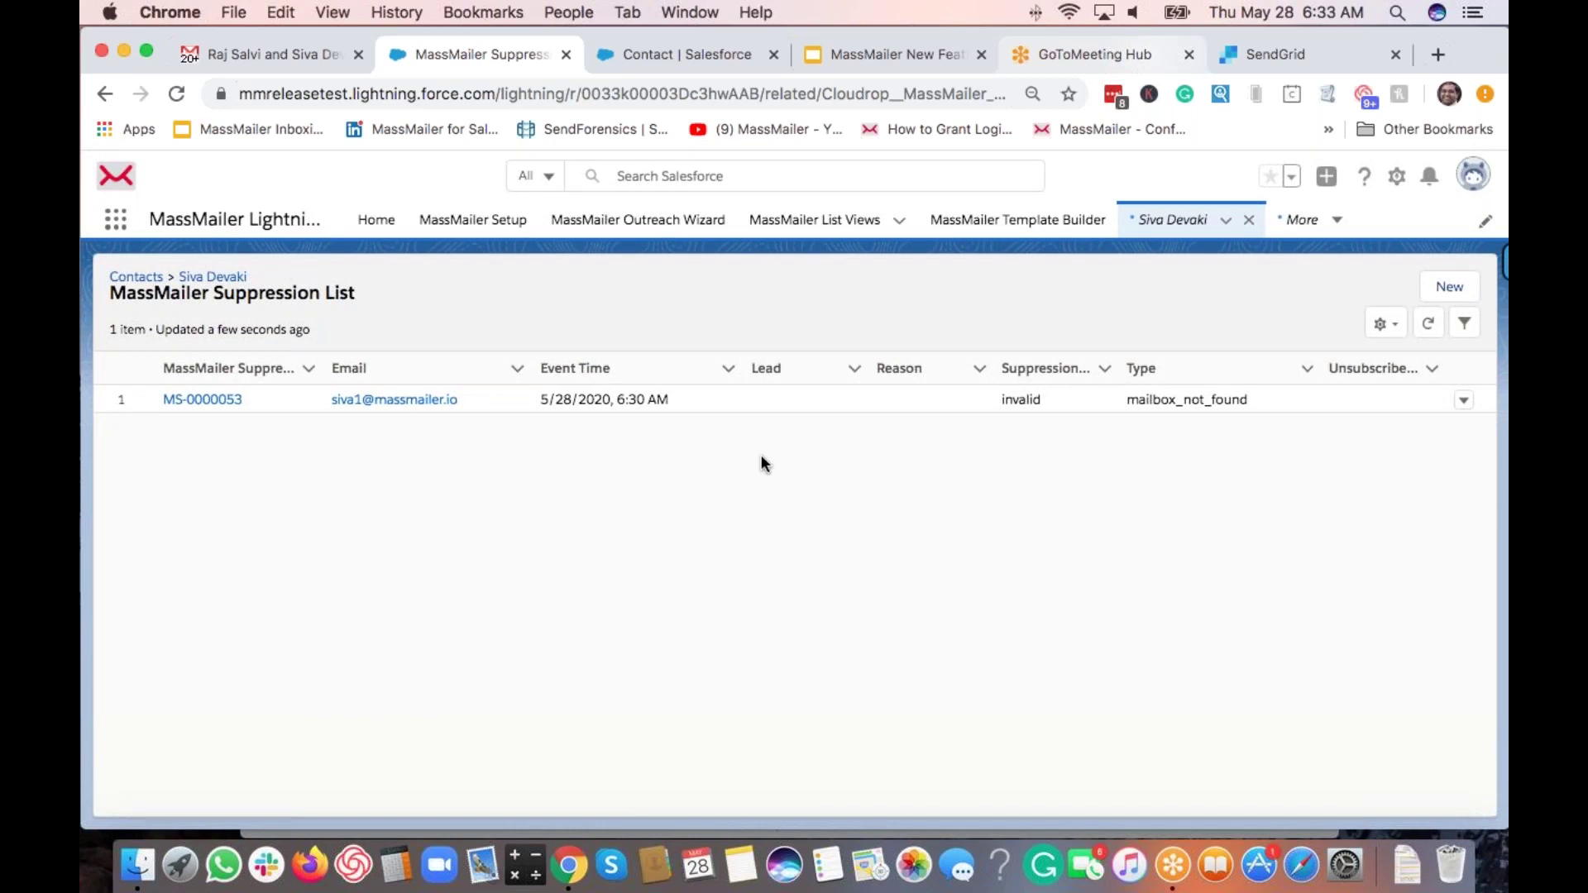
Step: Return to the contact record, replace the part before the @ in its email address with "hello", and save
left_click(1173, 220)
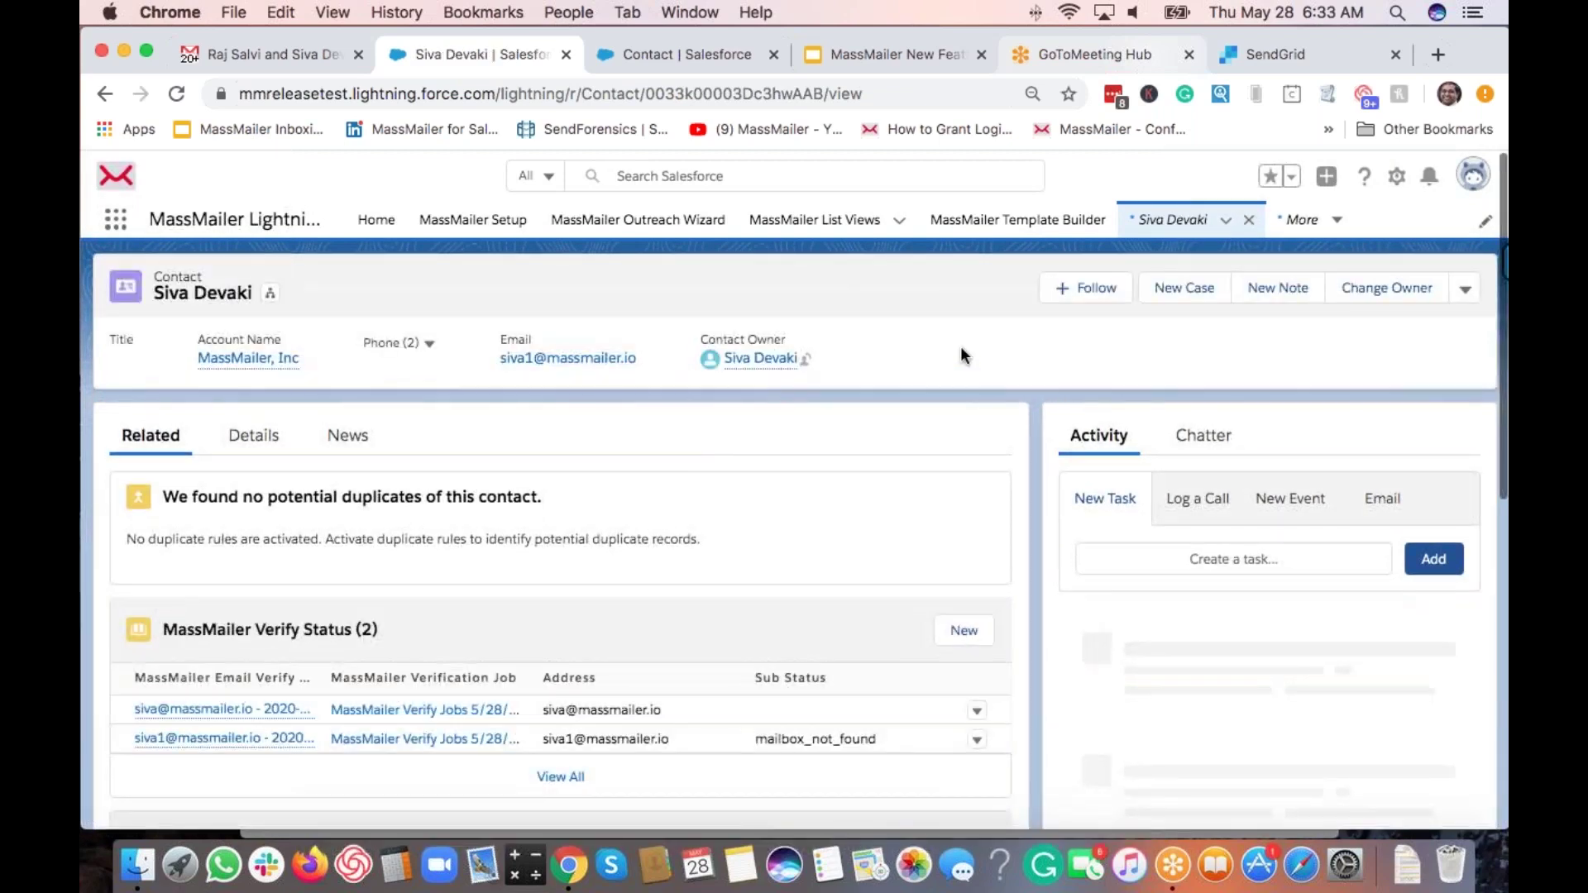
left_click(1462, 294)
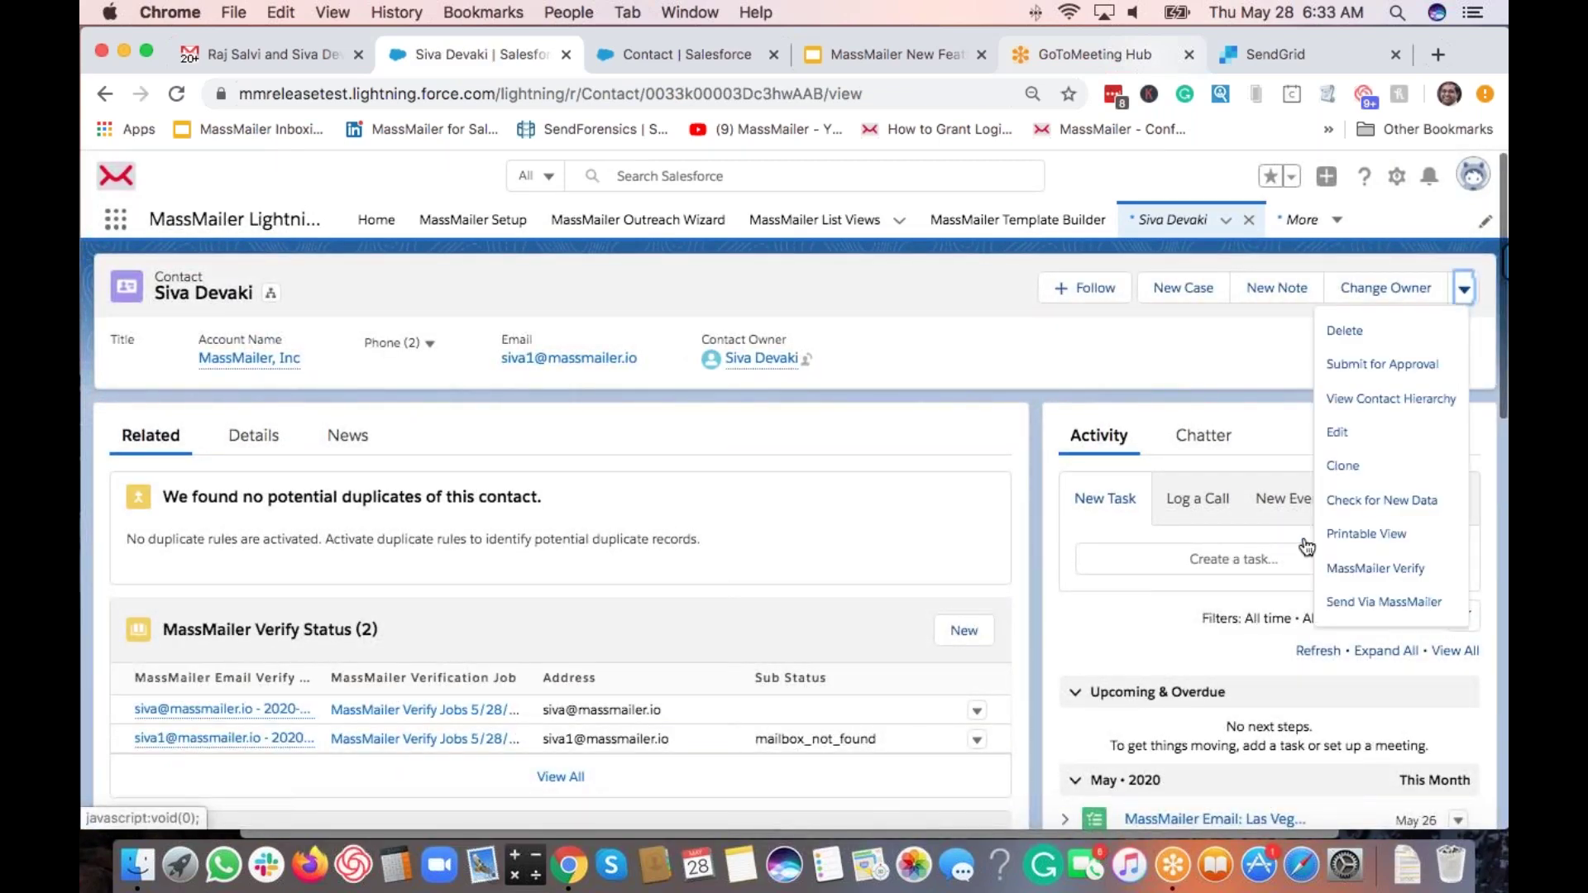
left_click(1338, 435)
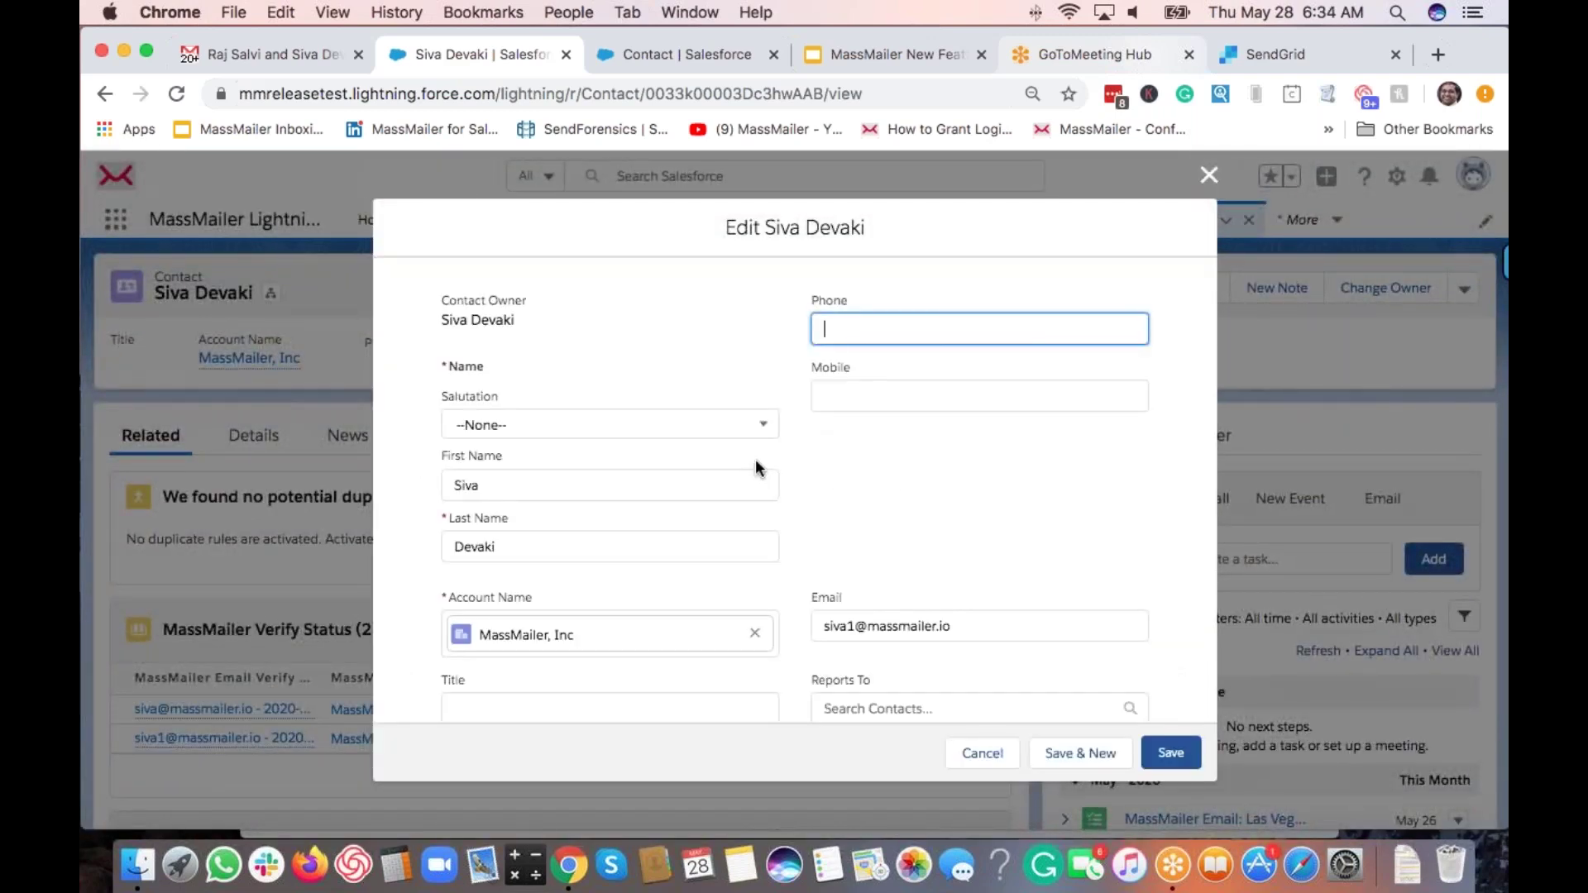
double_click(826, 626)
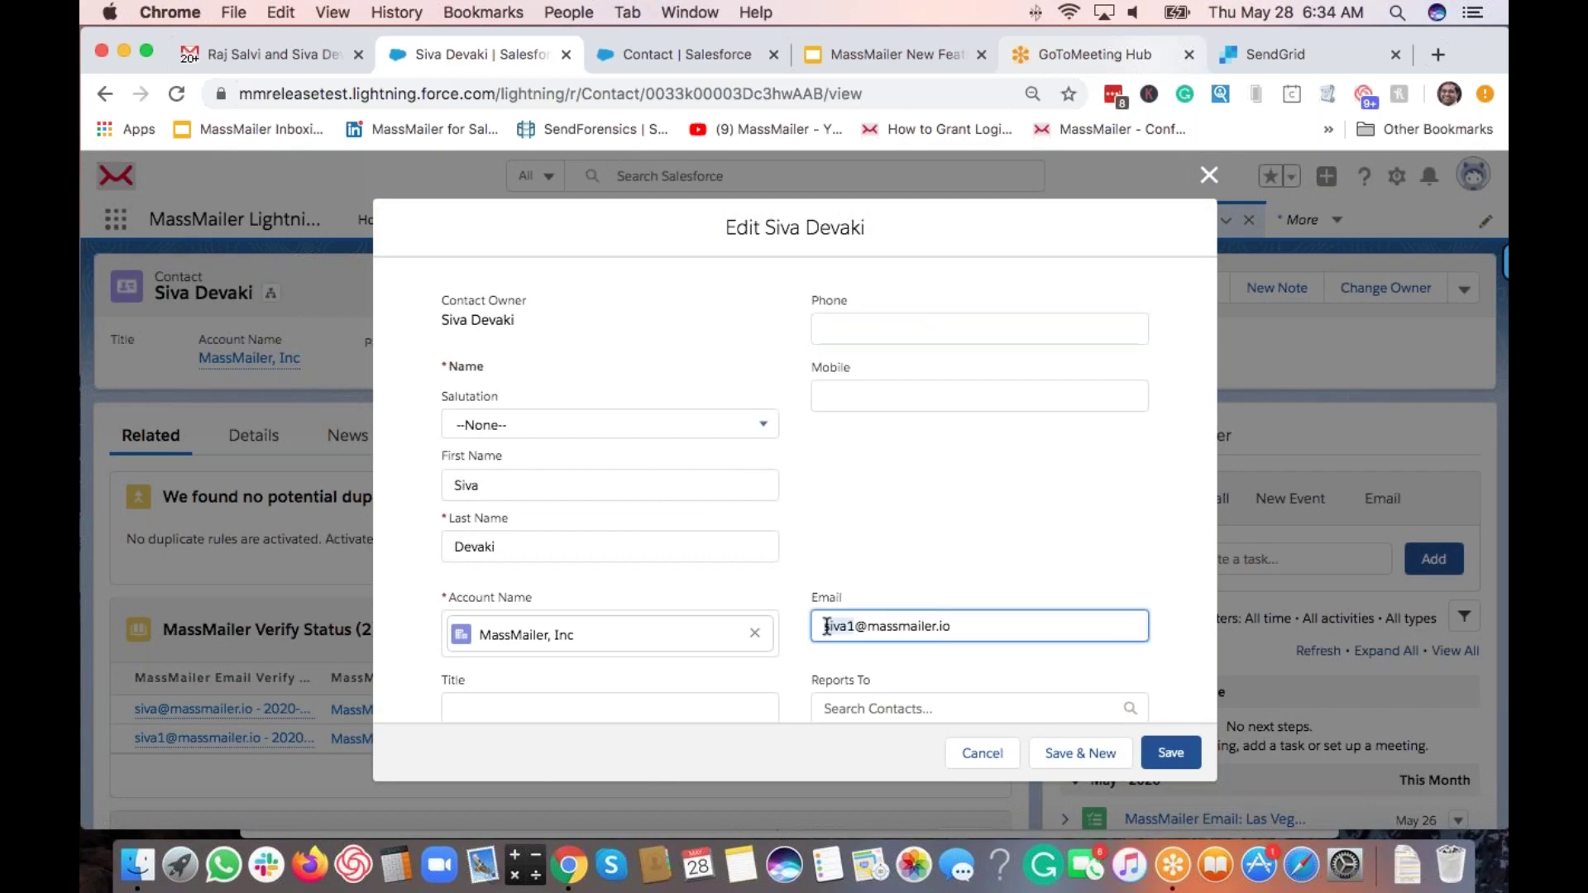
type("hello")
left_click(1155, 754)
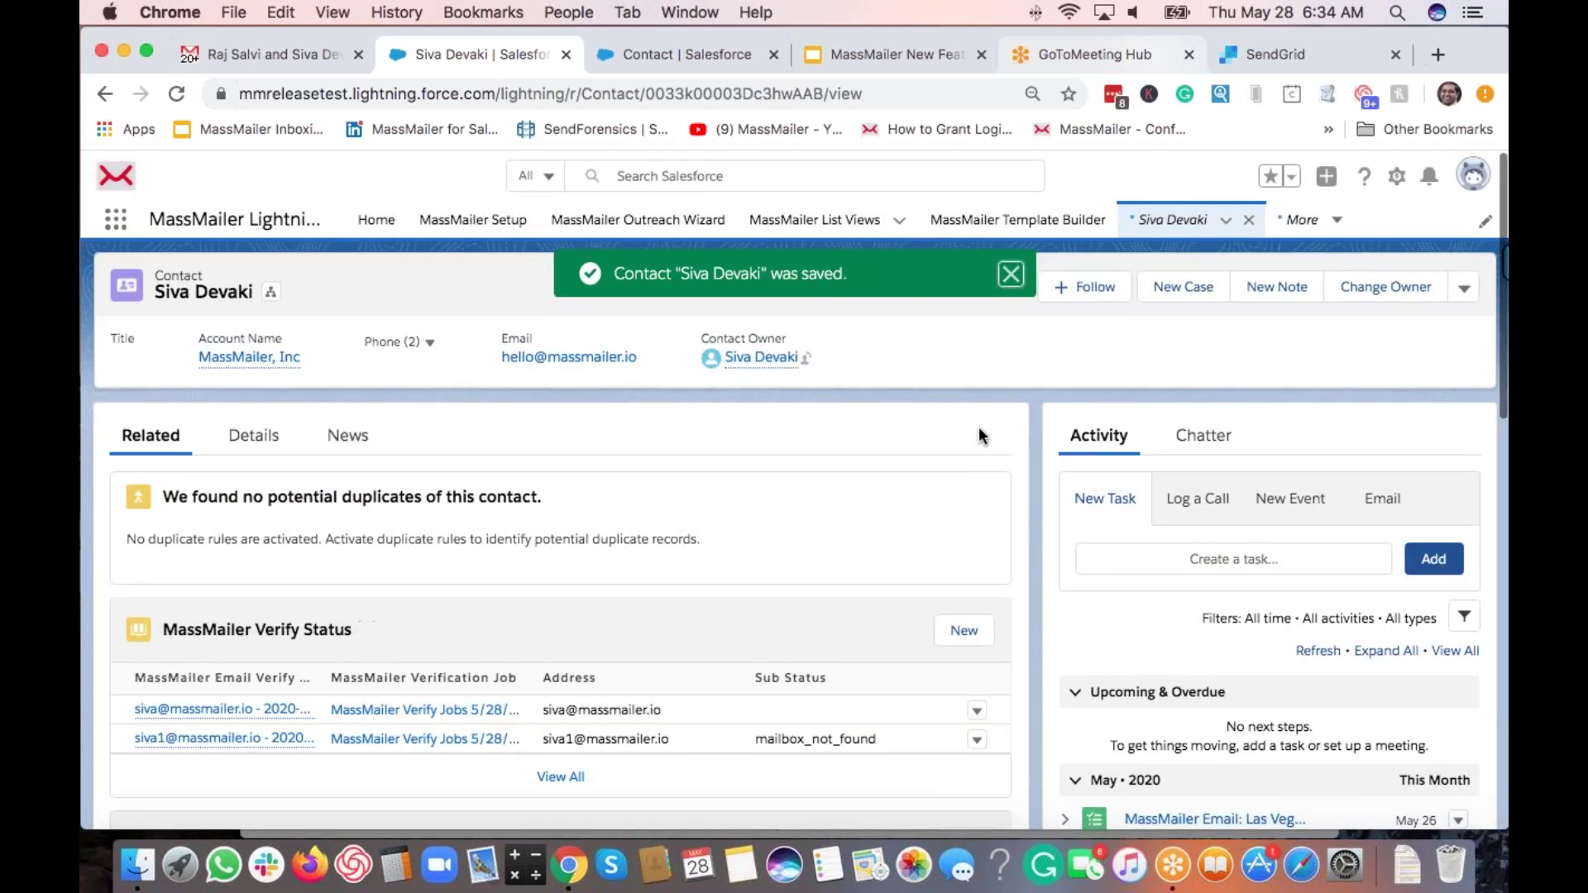
Step: Submit a MassMailer Verify job for the contact's changed address, selecting the Email field on the current object
left_click(1462, 289)
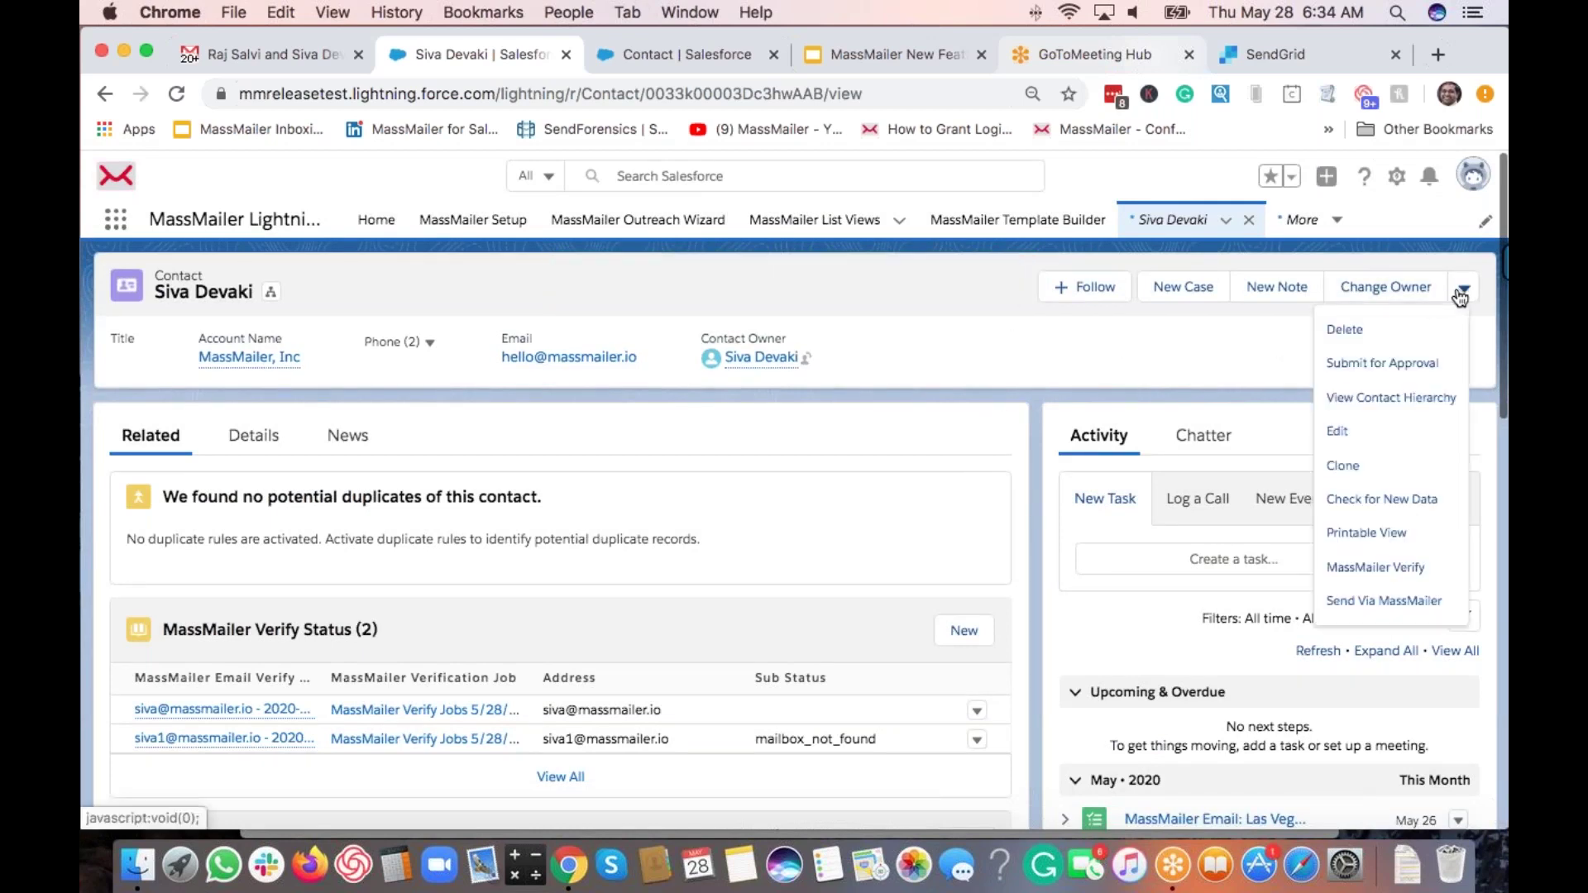
left_click(1387, 569)
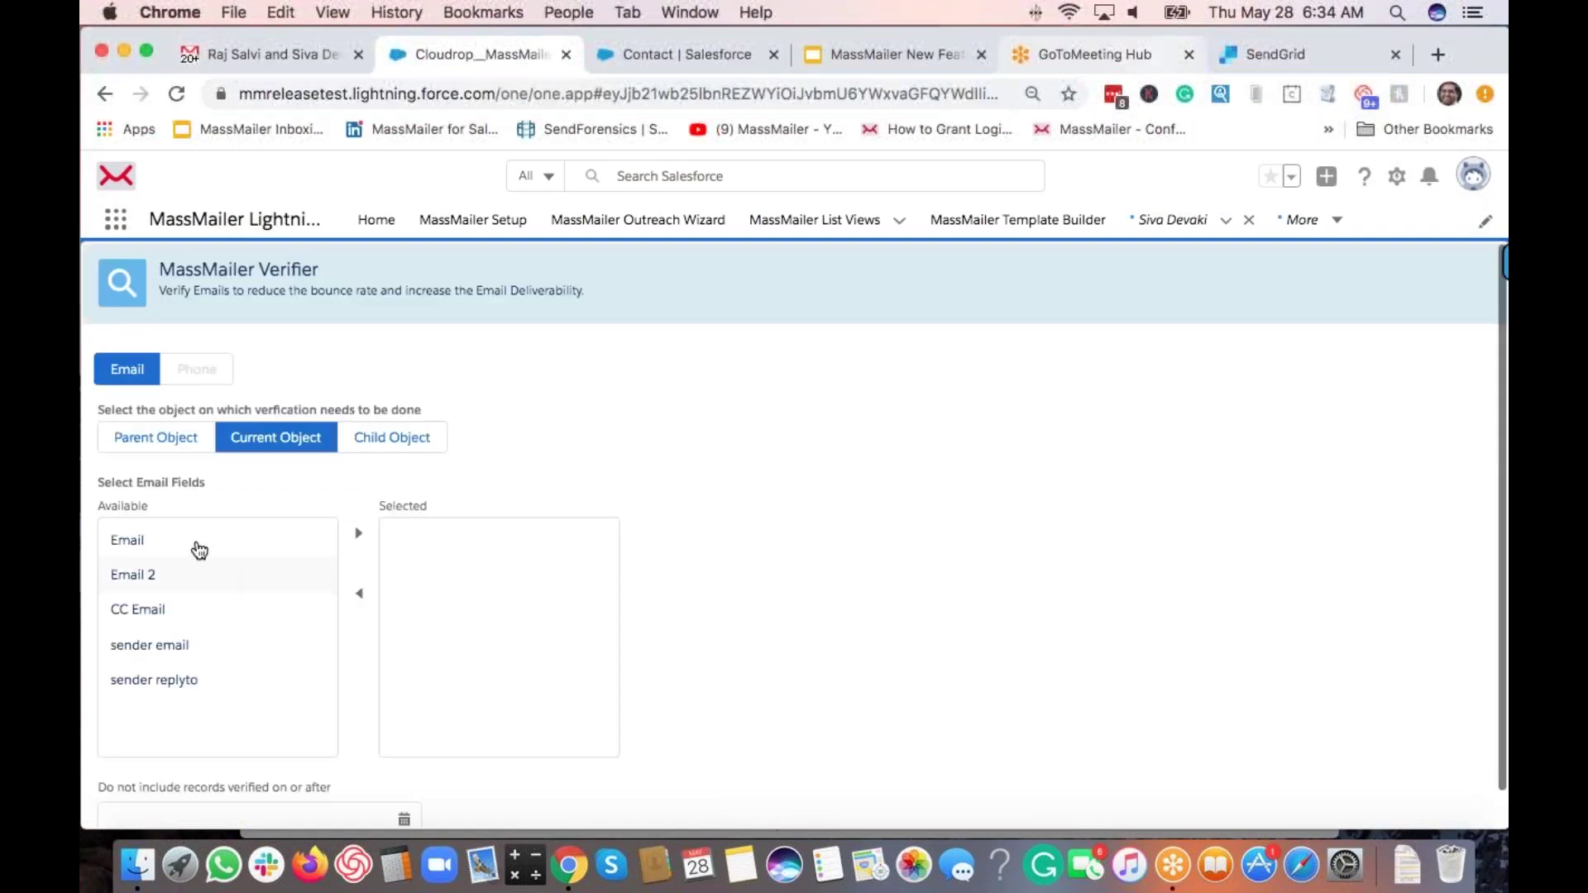
left_click(199, 547)
left_click(357, 539)
scroll(720, 622, "down", 1)
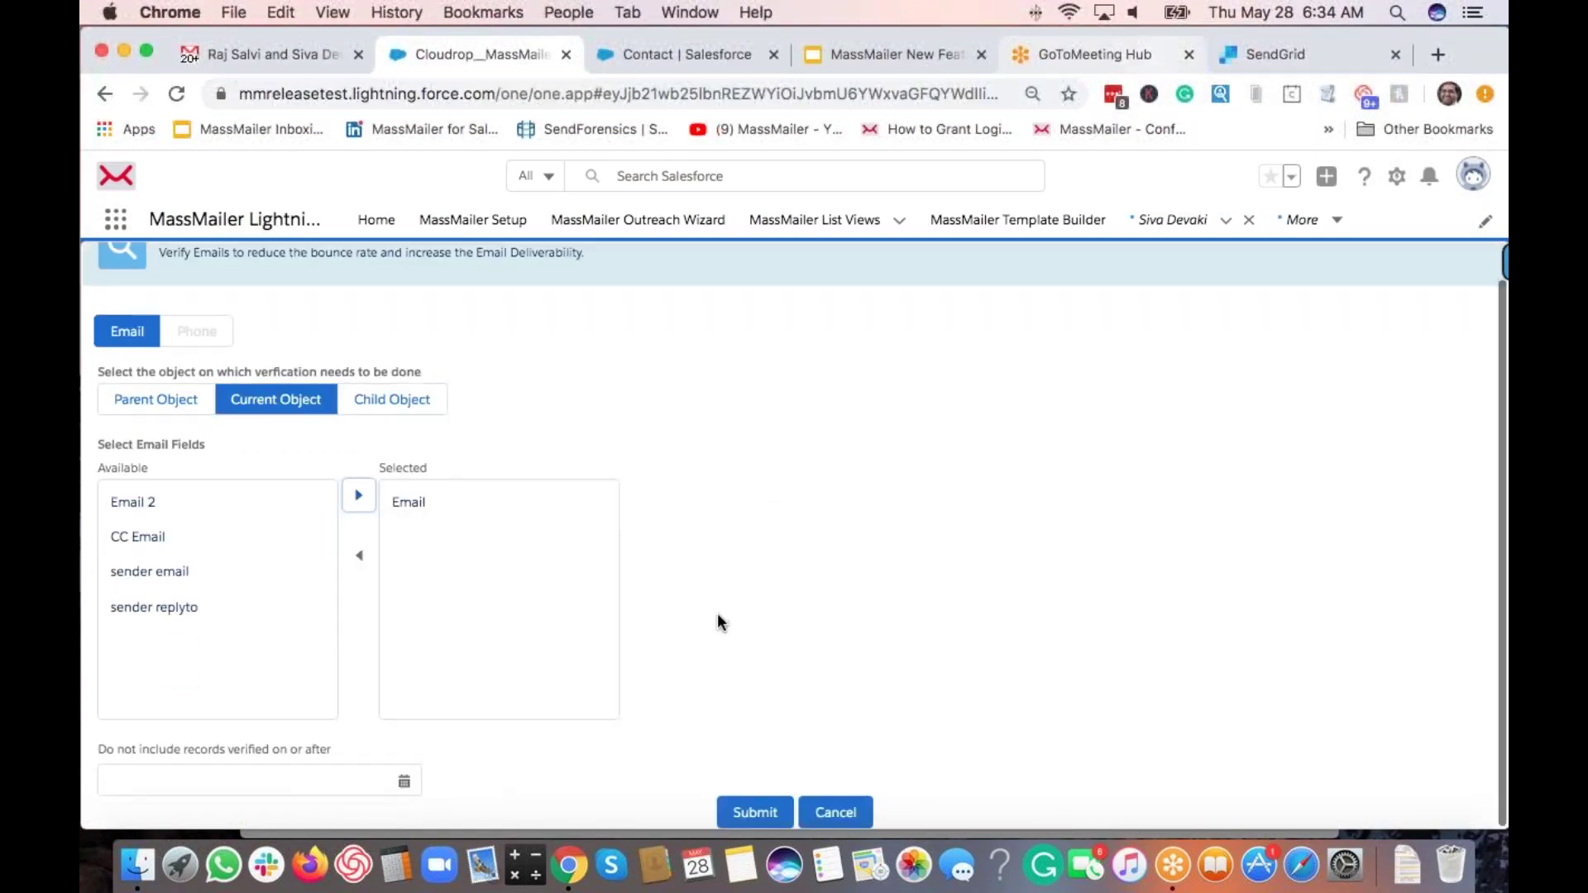
left_click(754, 812)
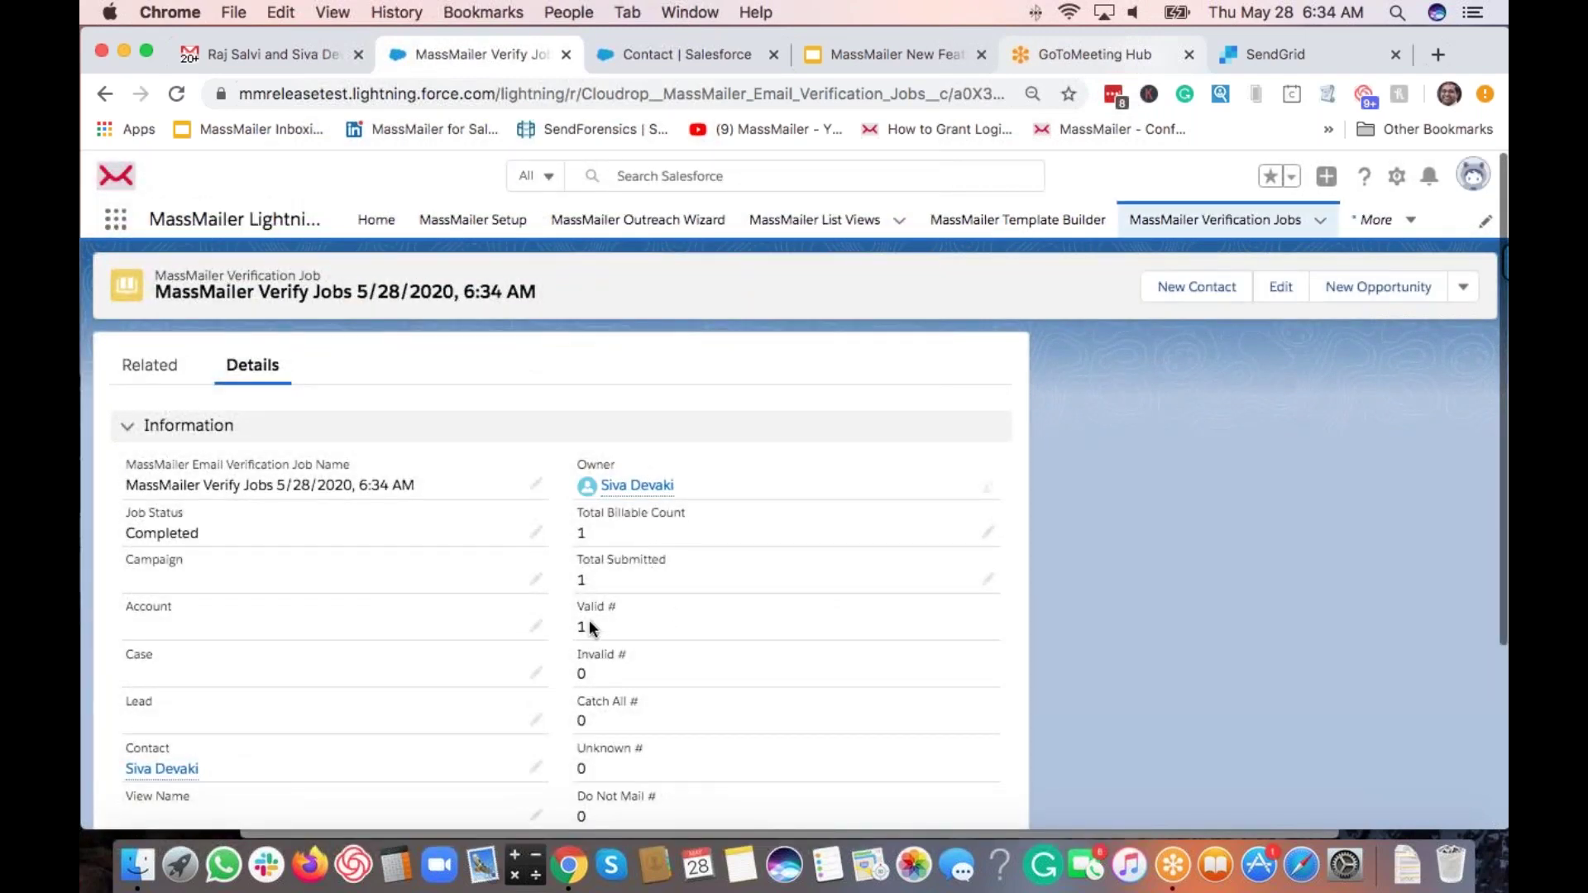
Step: Review the details of the 5/28/2020, 6:34 AM verification job and return to its linked contact
scroll(589, 626, "down", 5)
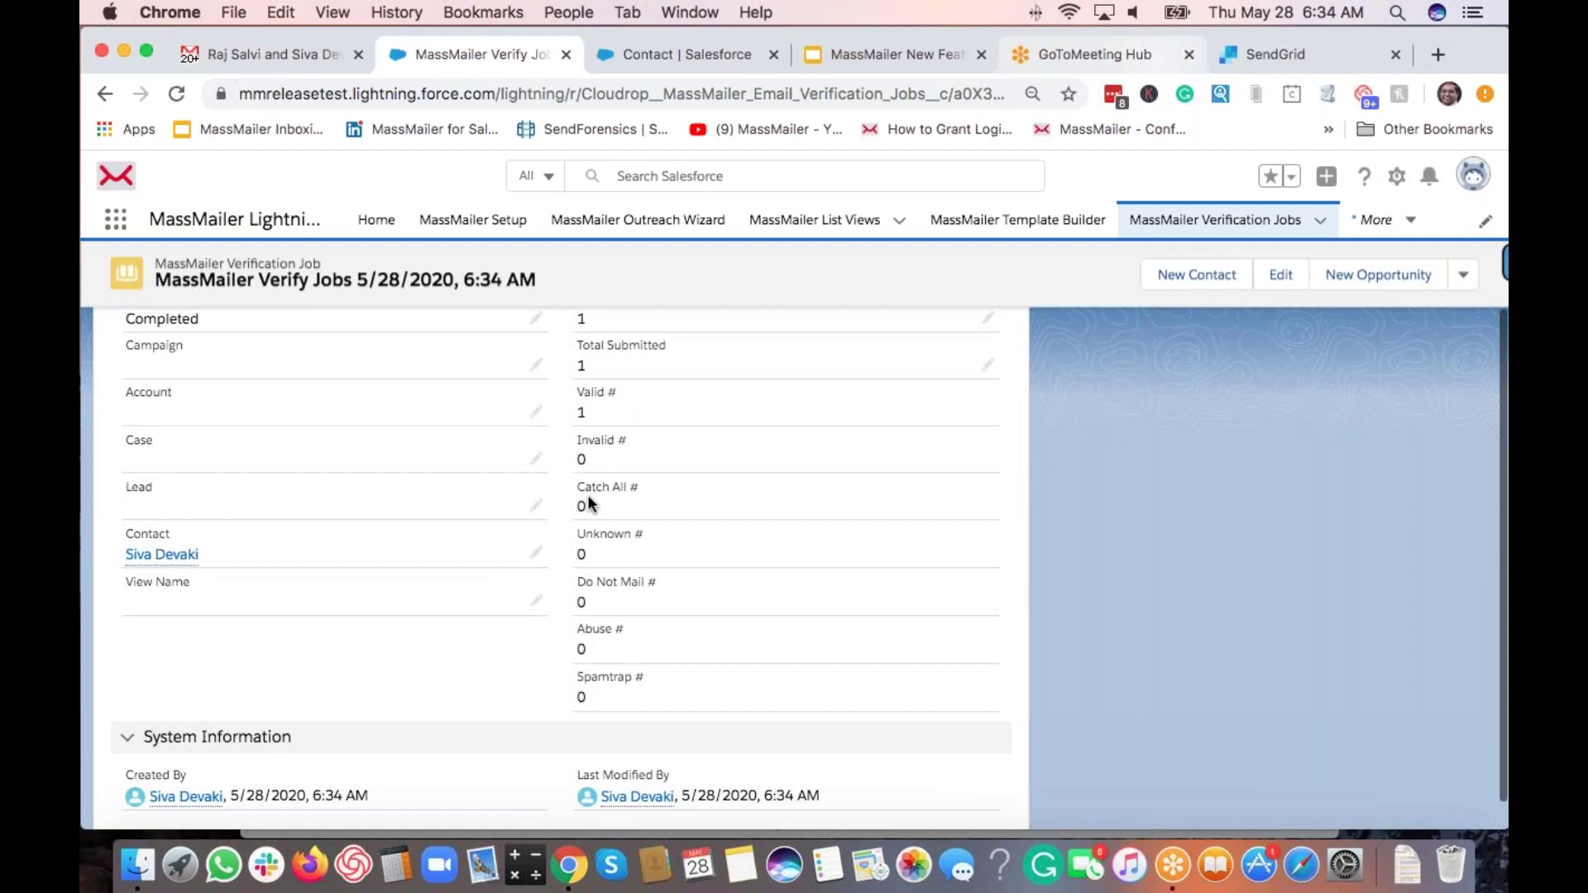
mouse_move(171, 562)
left_click(171, 564)
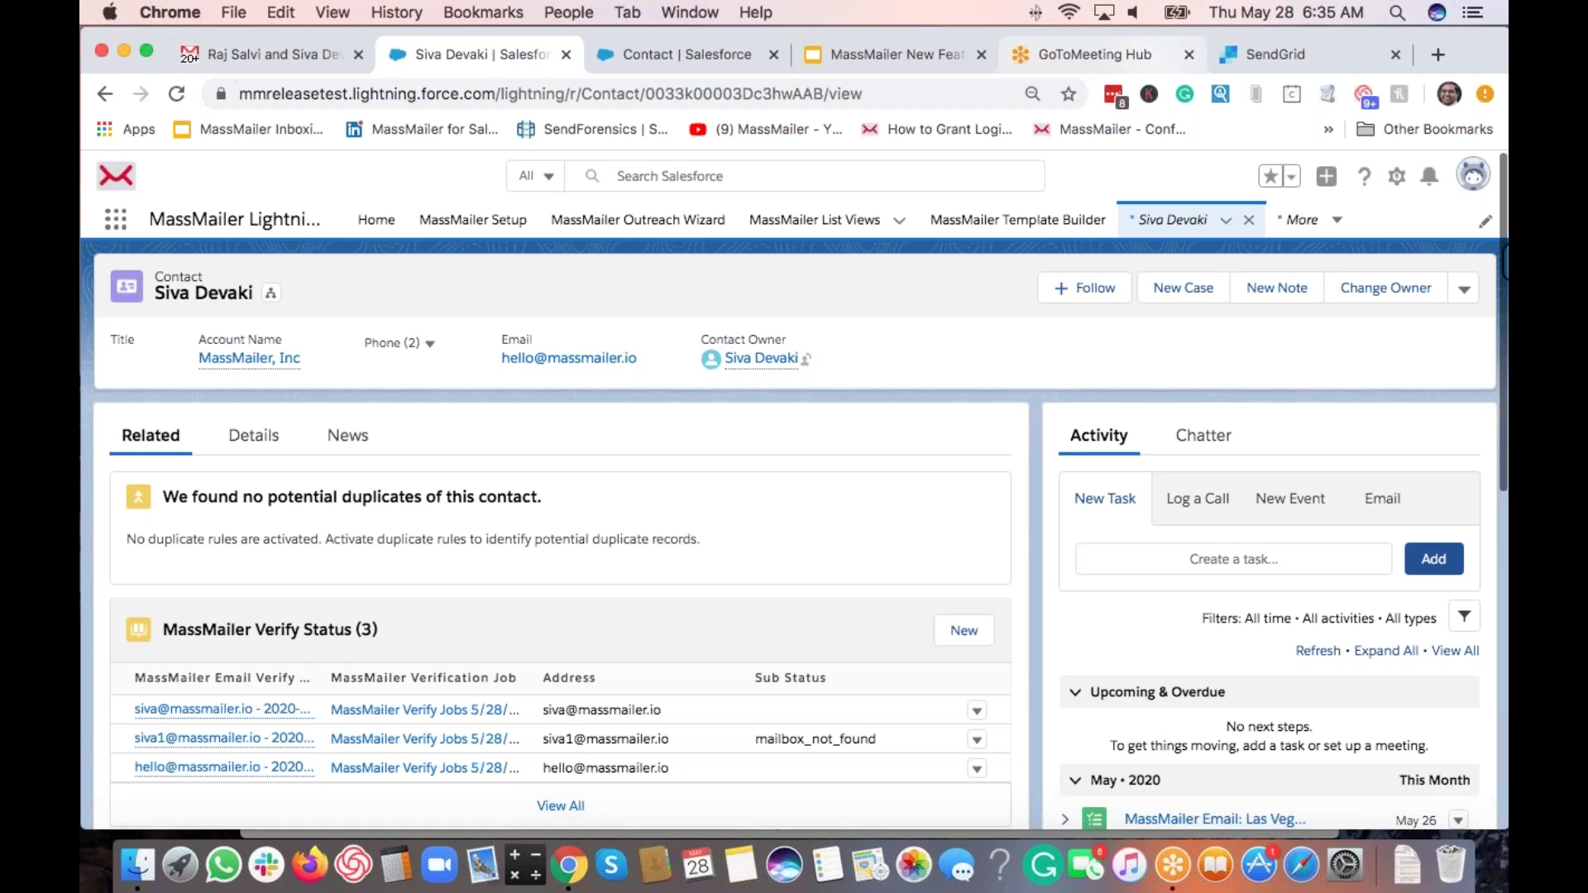
scroll(508, 599, "down", 4)
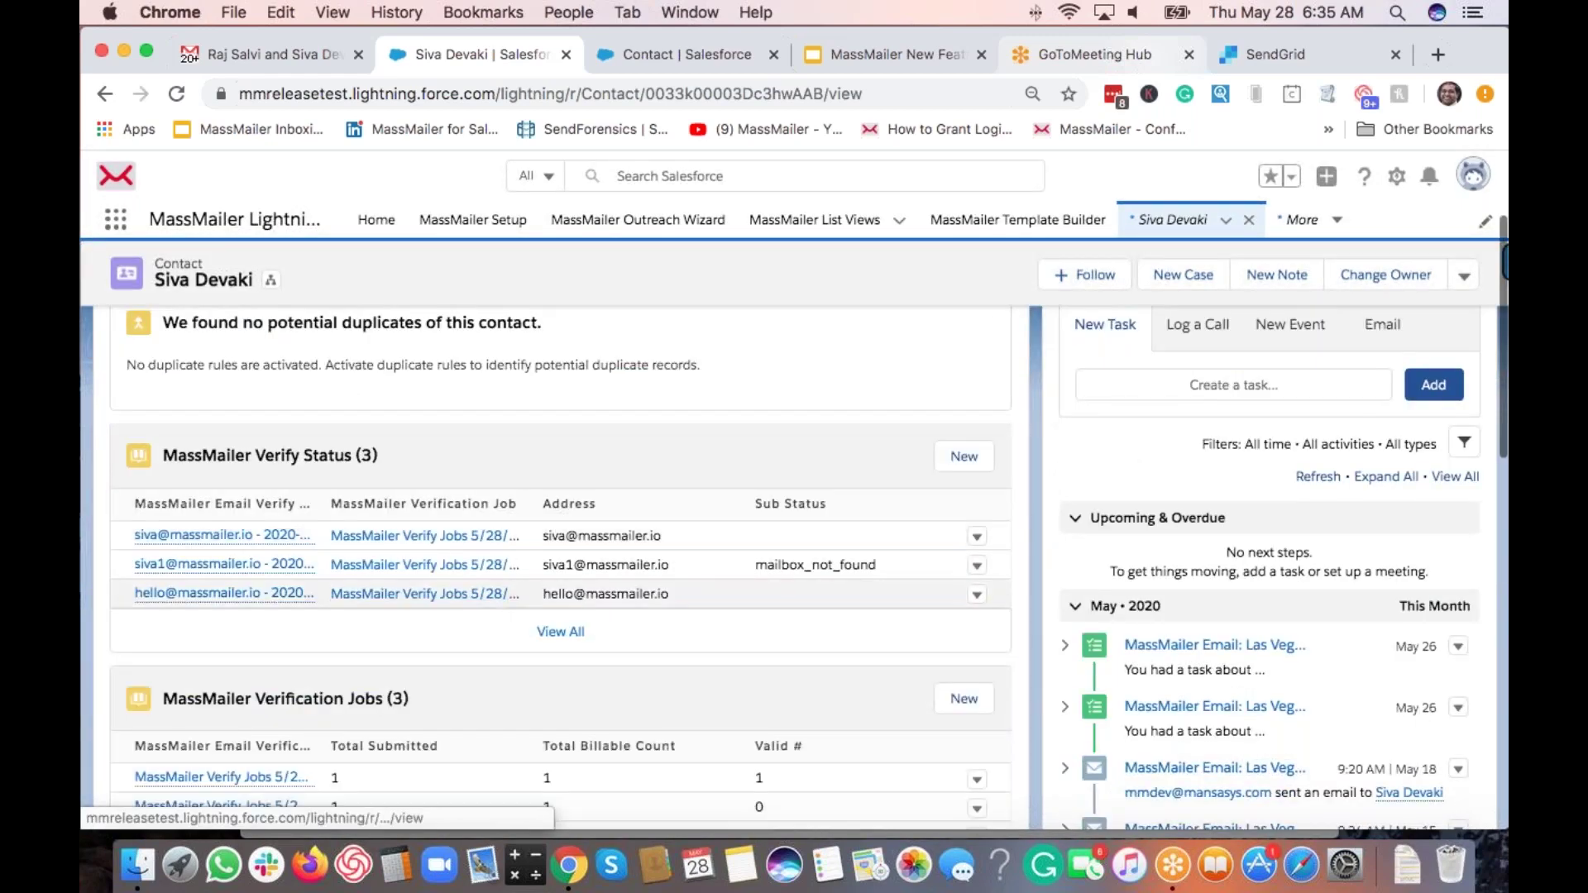
mouse_move(245, 589)
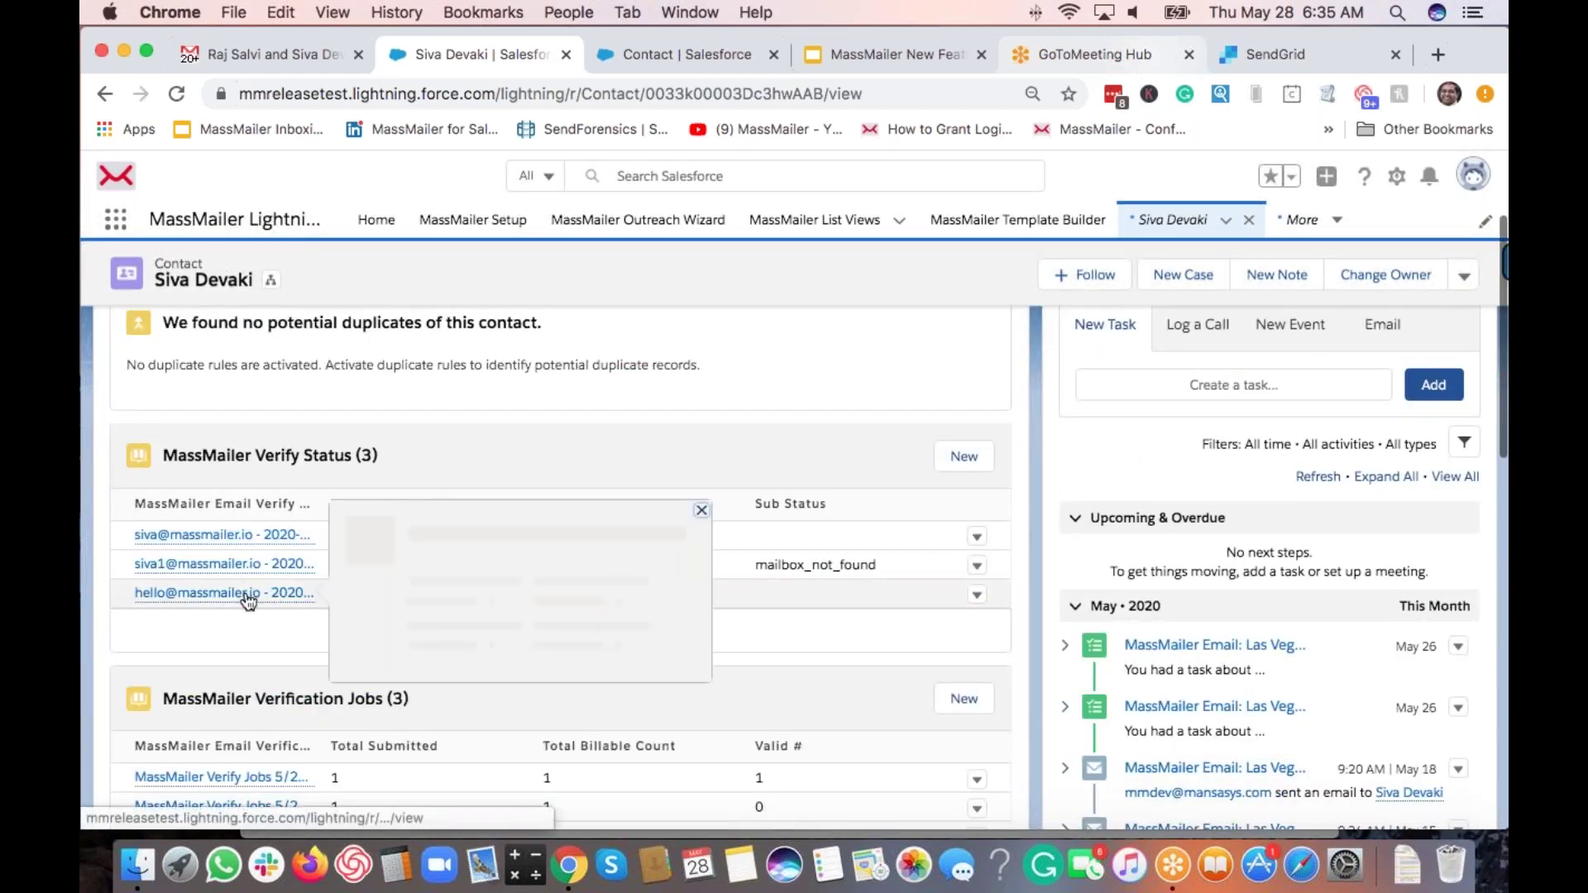
left_click(414, 627)
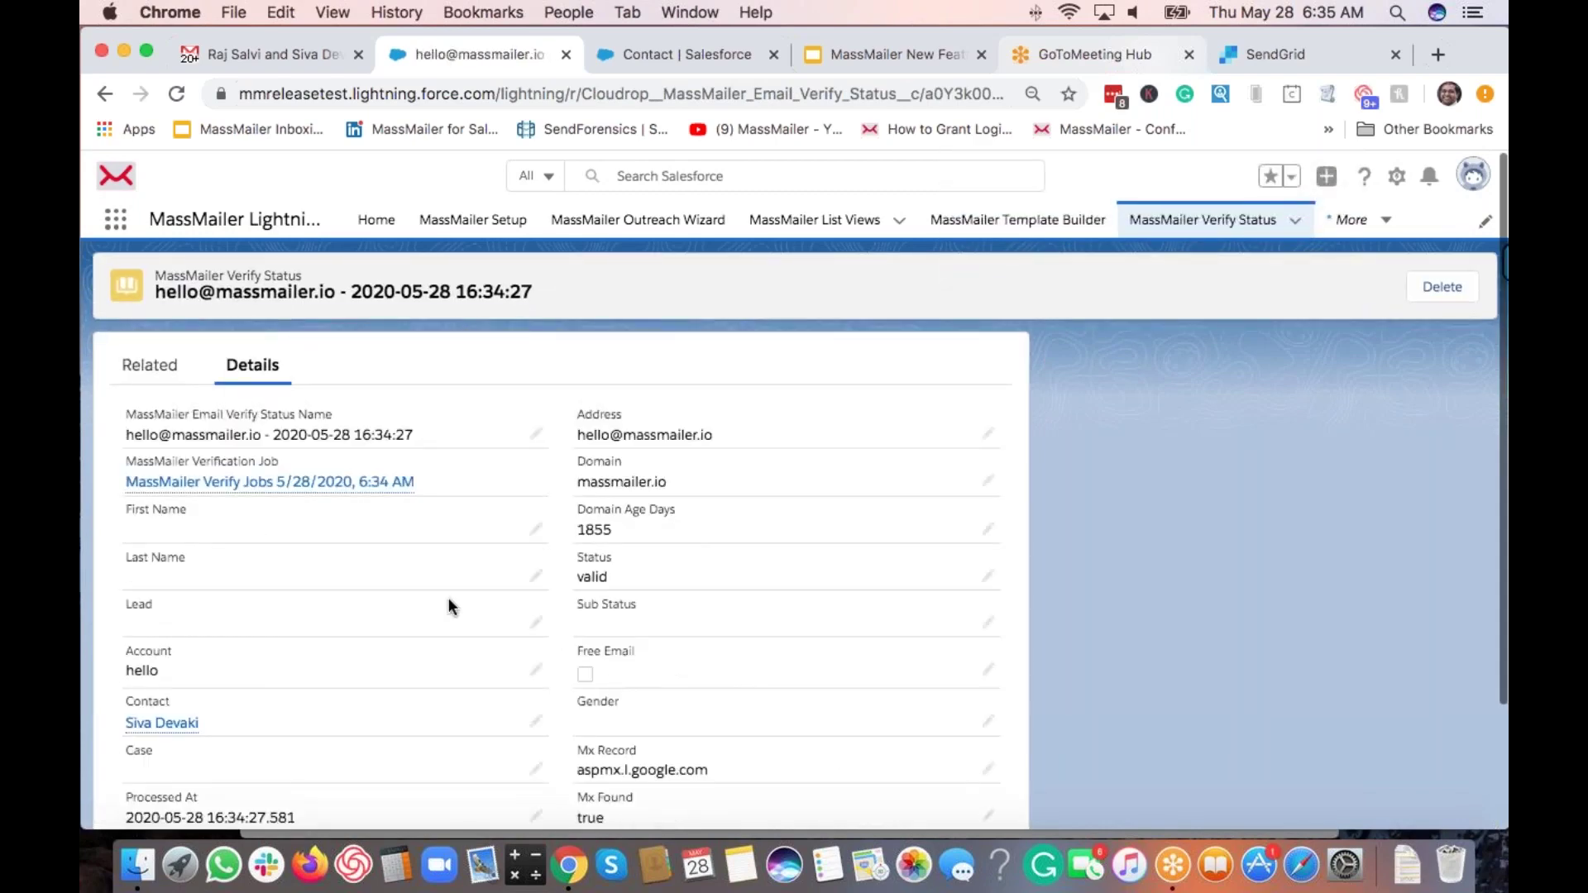
scroll(448, 599, "down", 2)
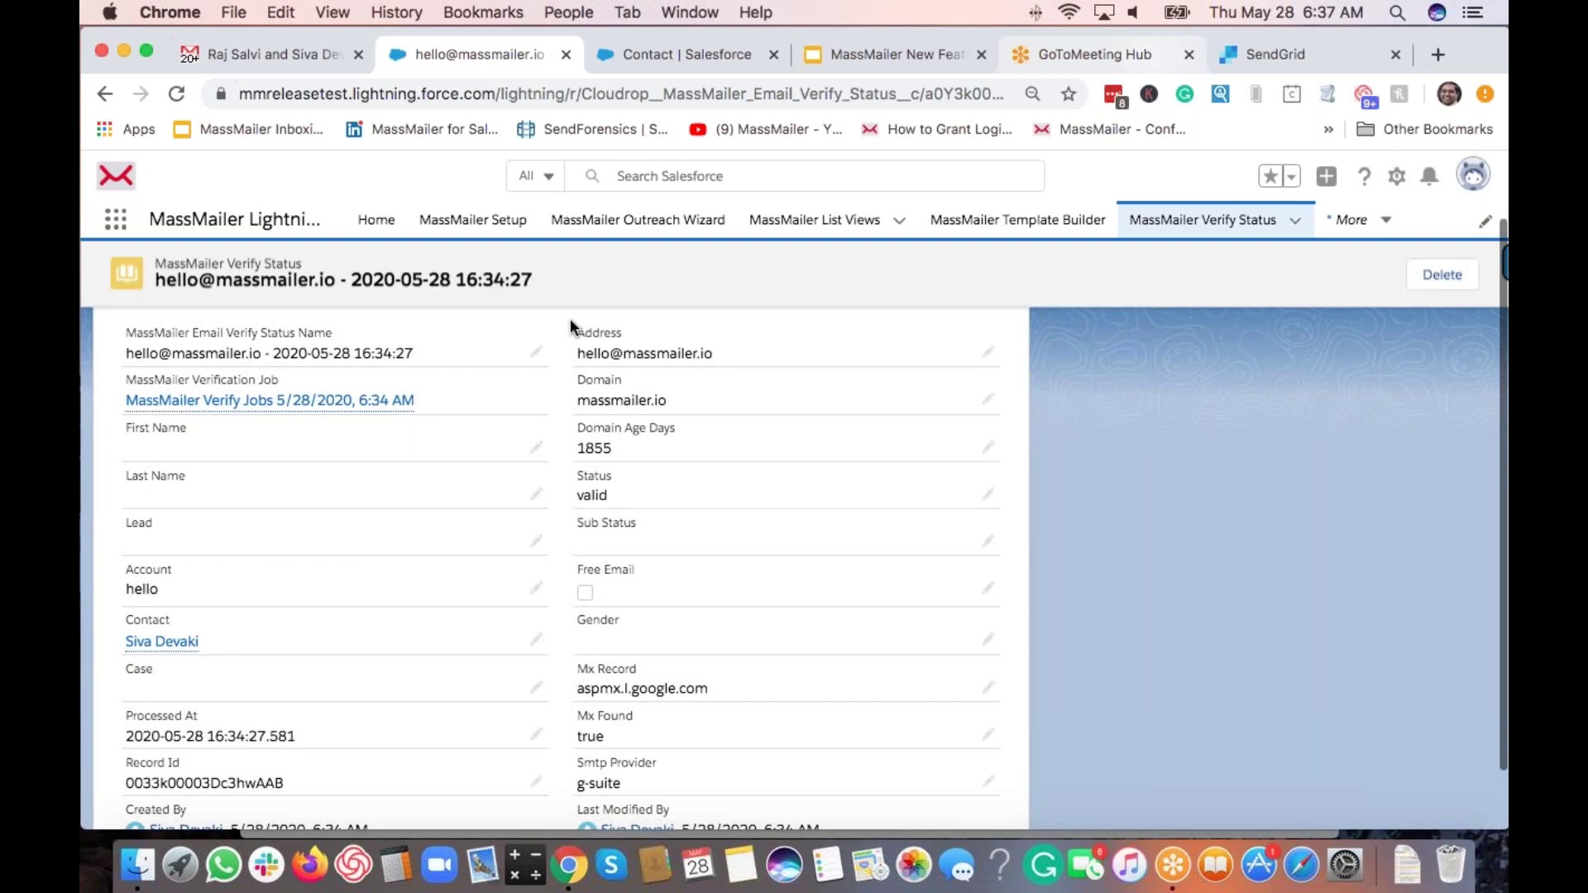
Step: Search globally for the lead by first name, open its record and check its actions for MassMailer Verify
left_click(680, 176)
type("lead")
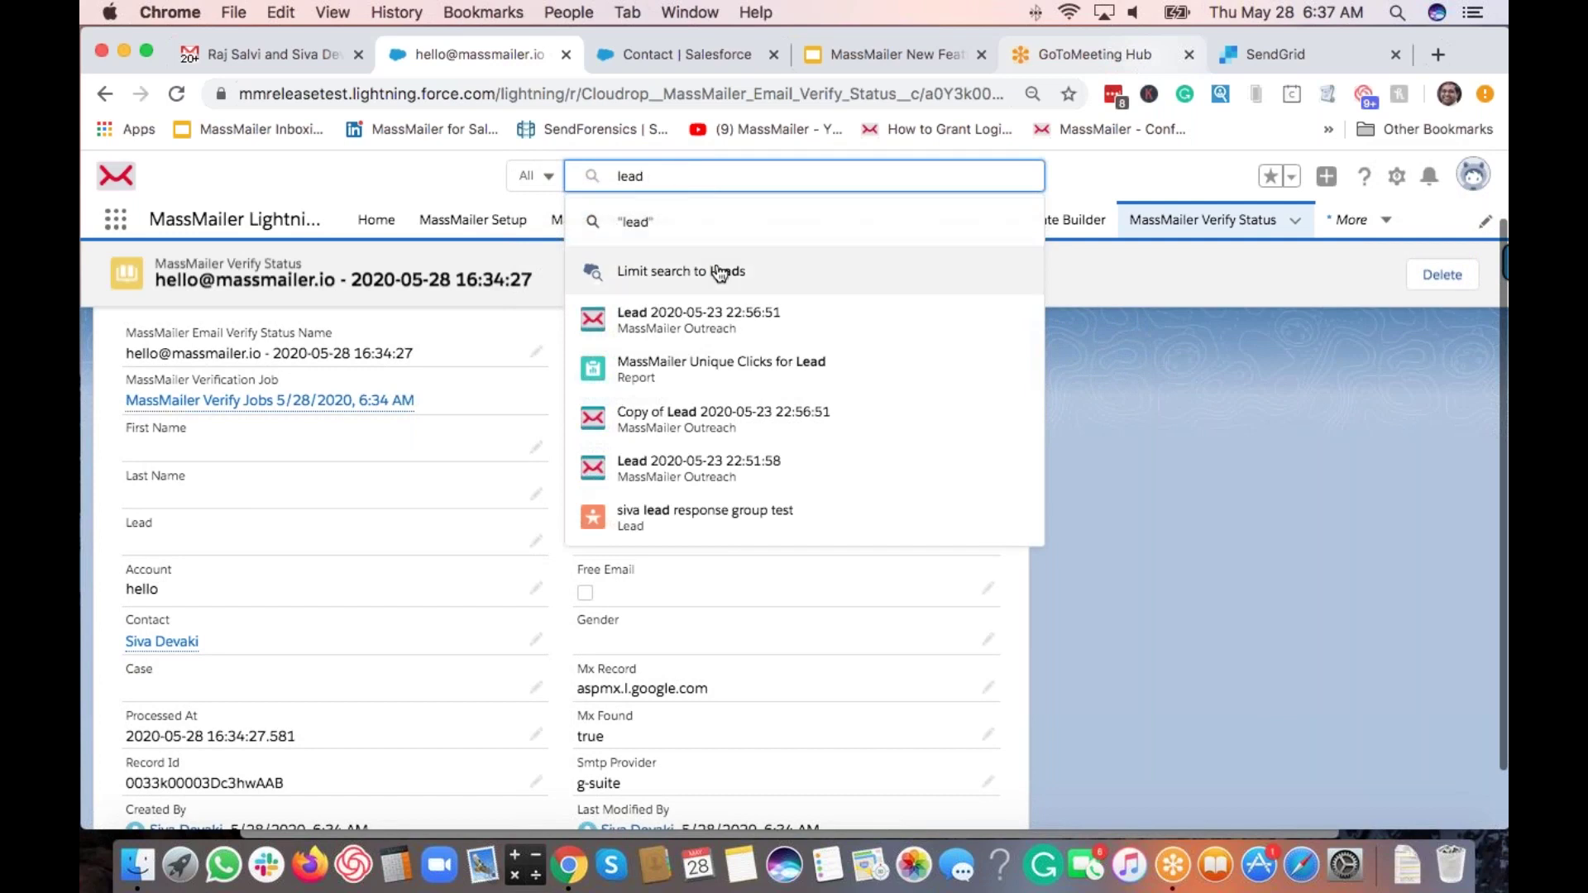
double_click(674, 186)
type("siva")
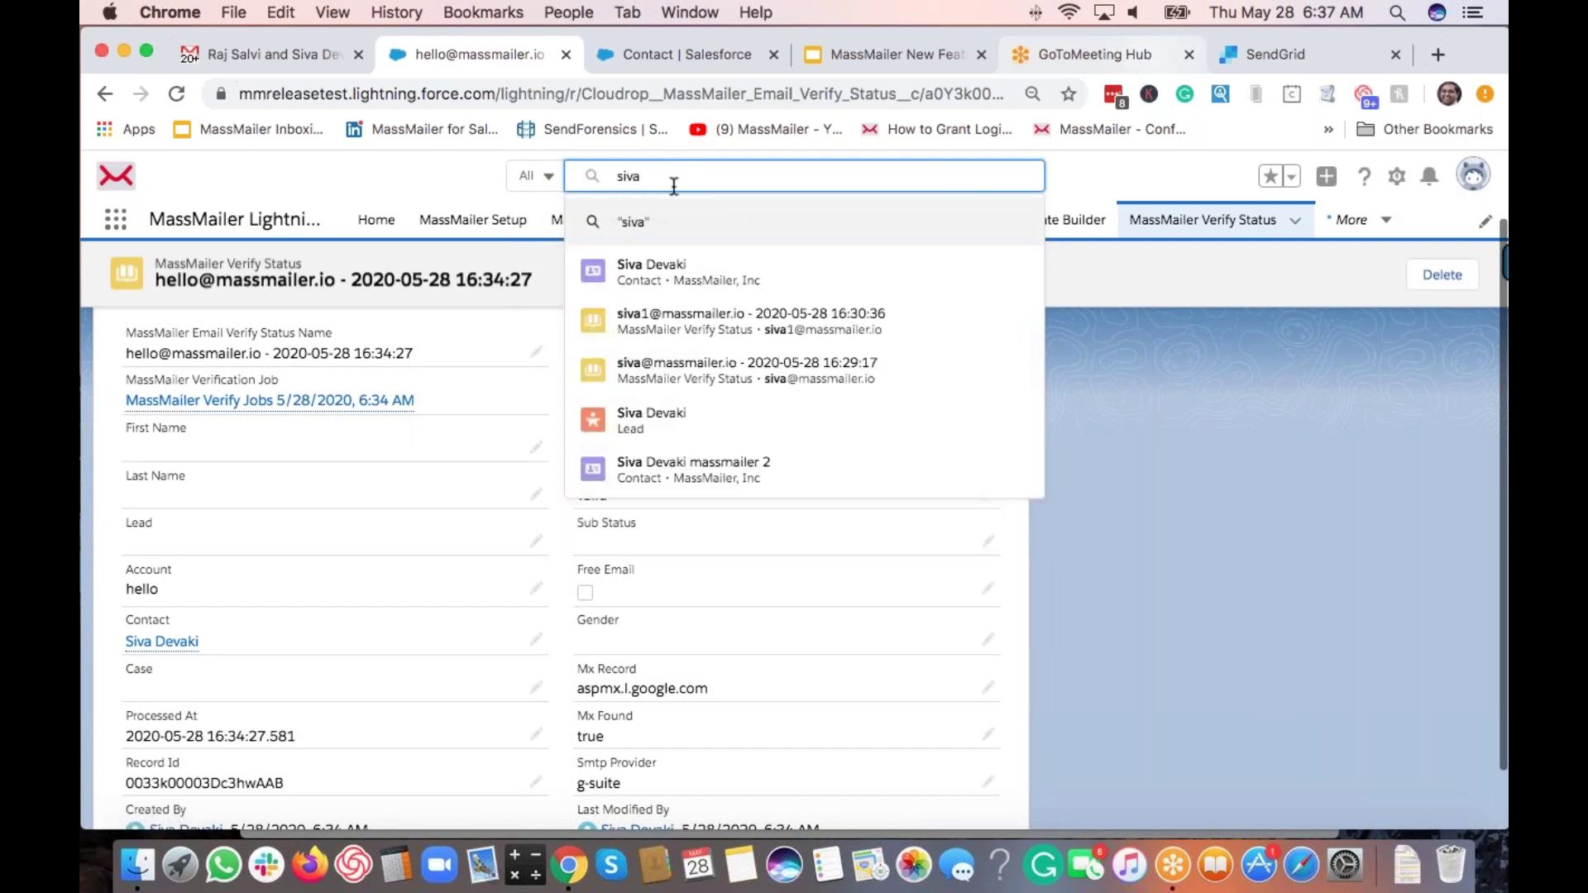
left_click(660, 437)
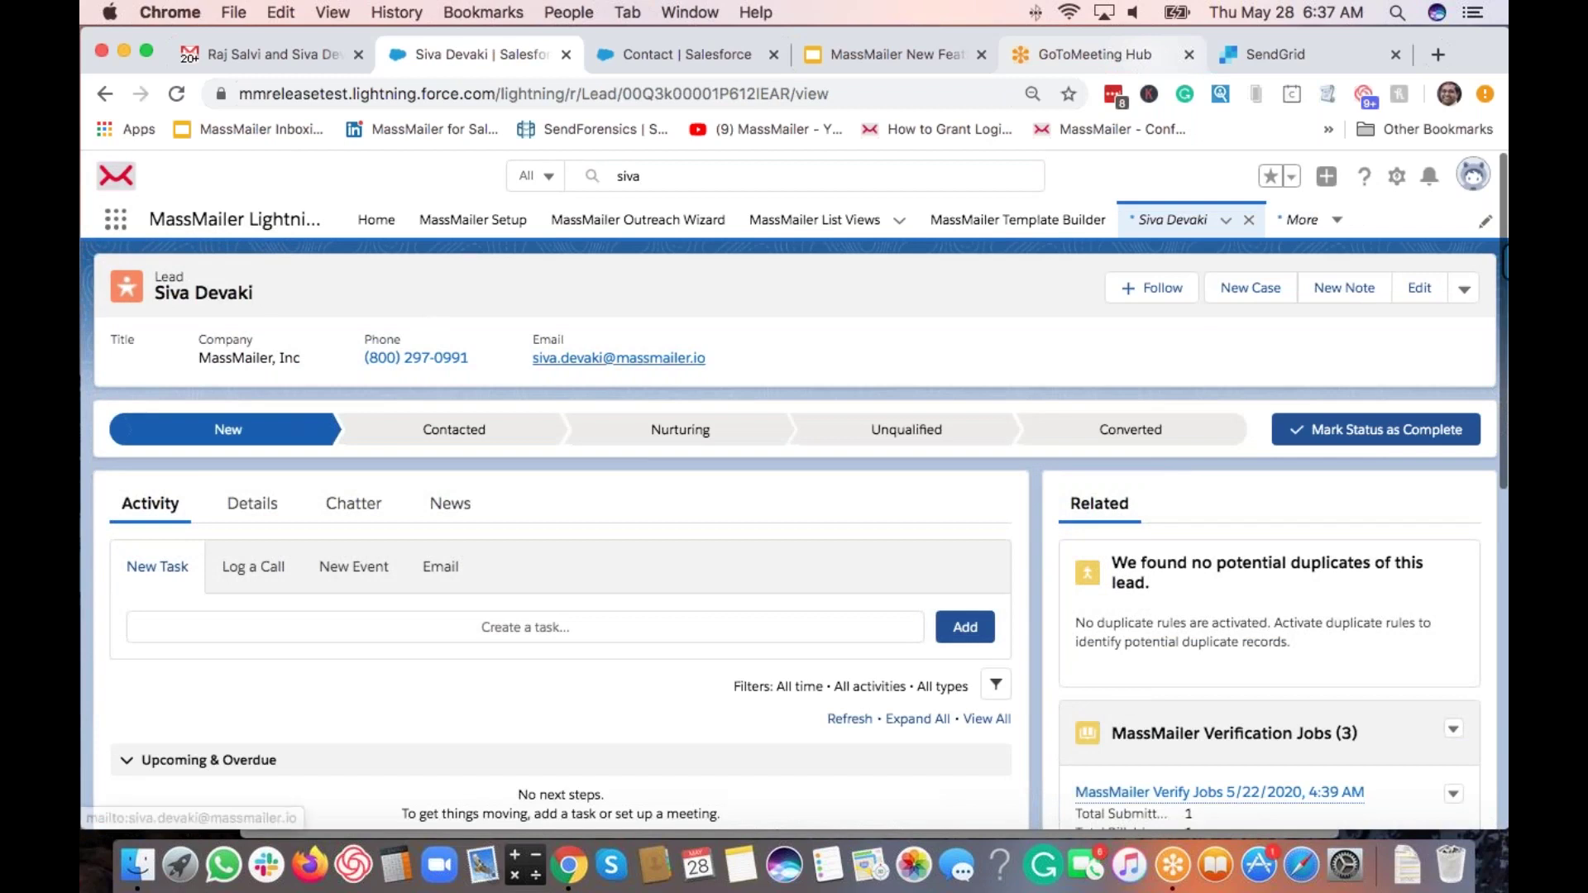
left_click(1464, 294)
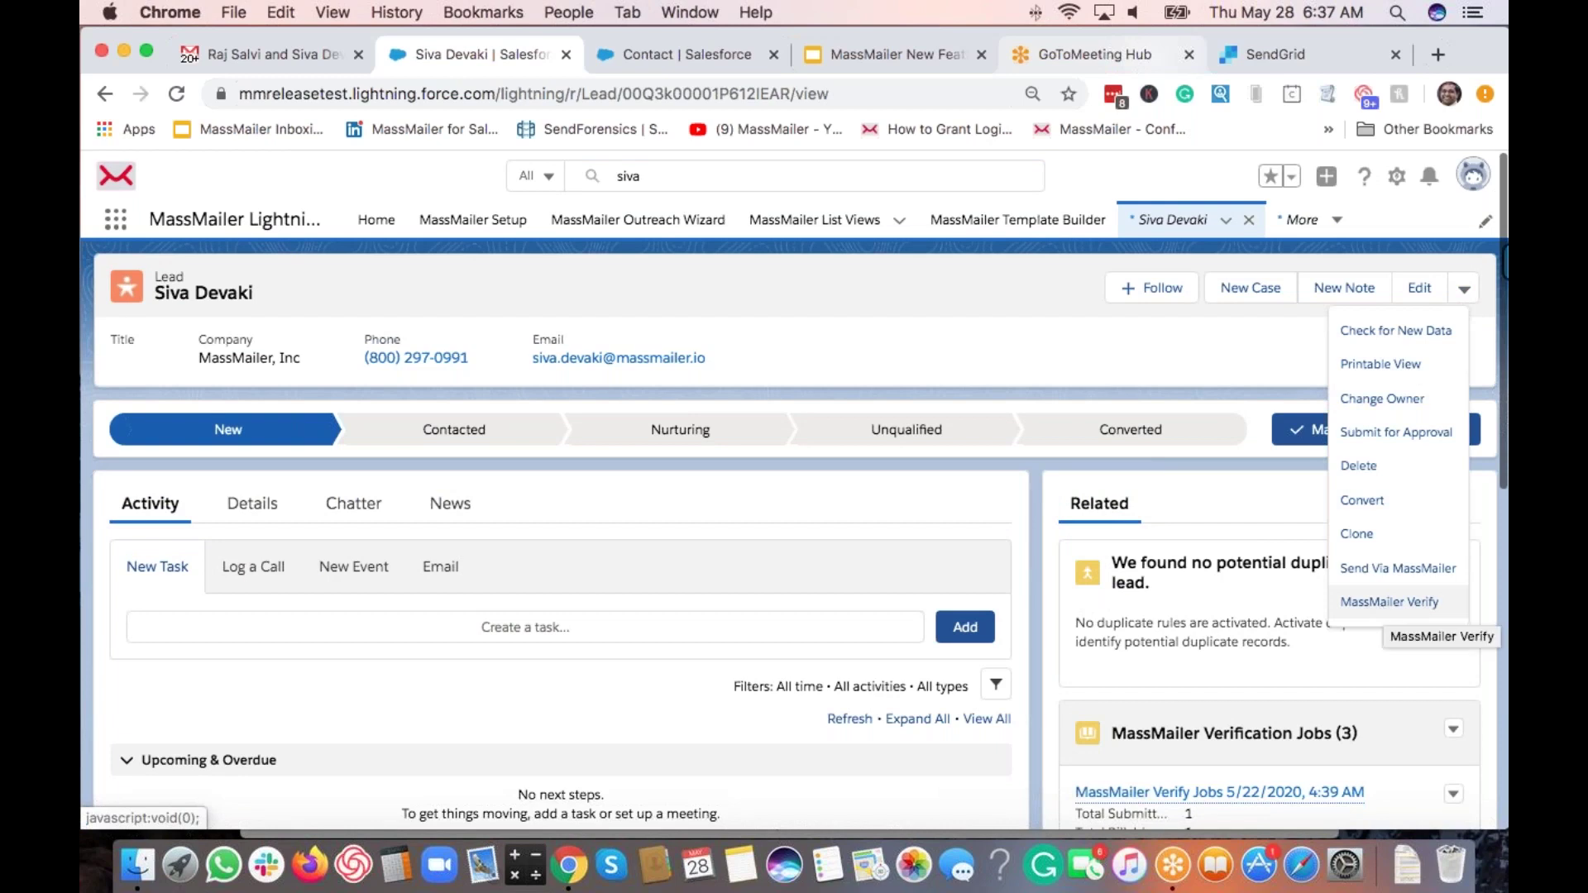
left_click(768, 316)
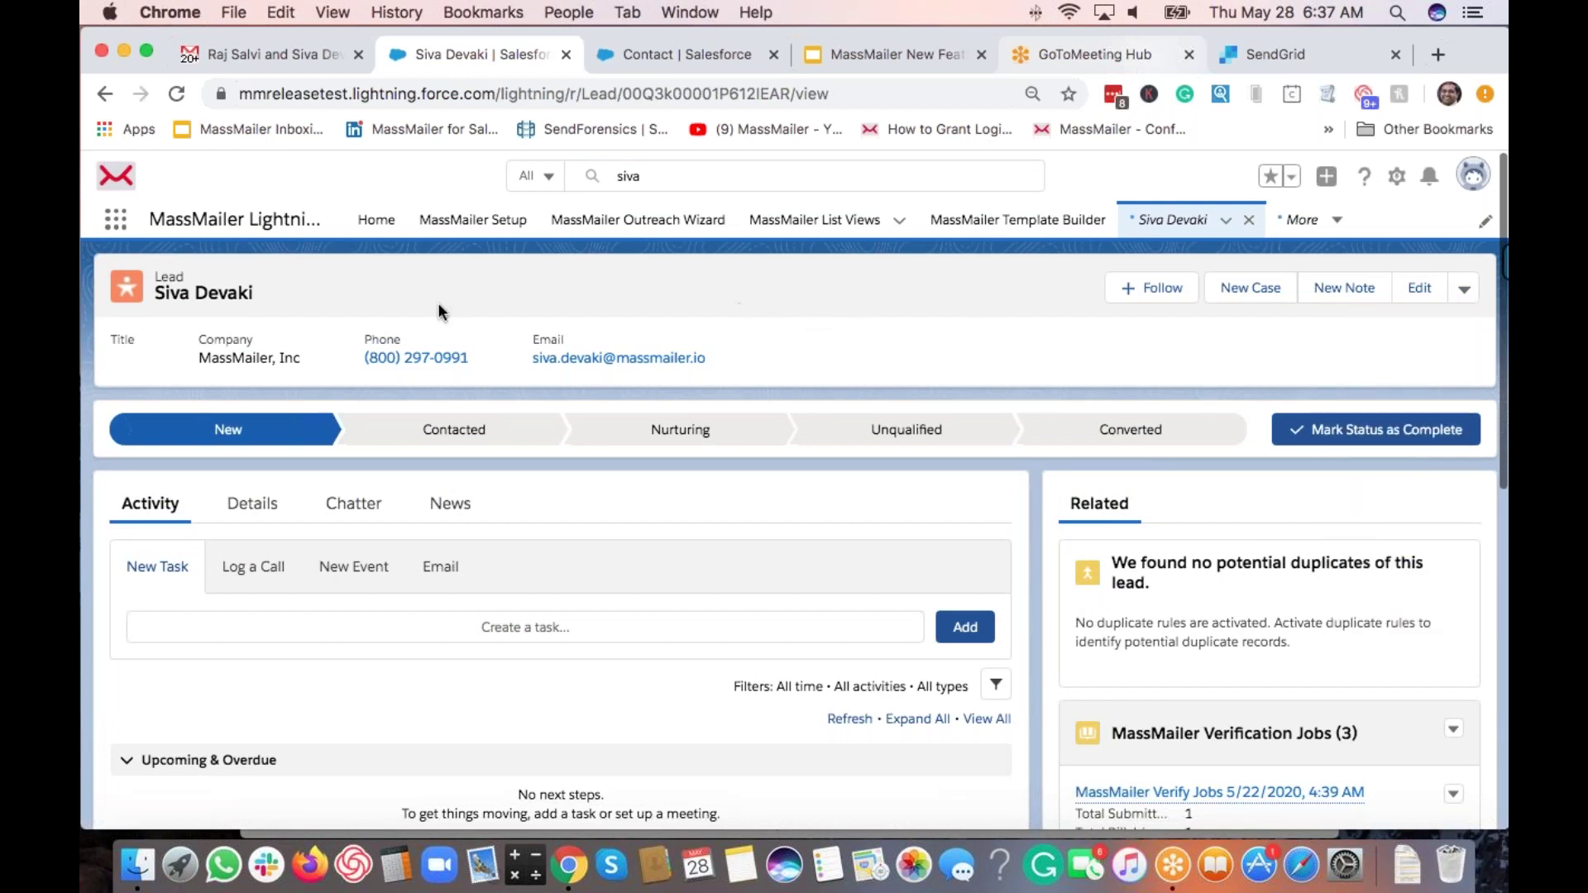
Step: Open the Leads object, switch its list view to All, and check which additional list actions it offers
left_click(116, 220)
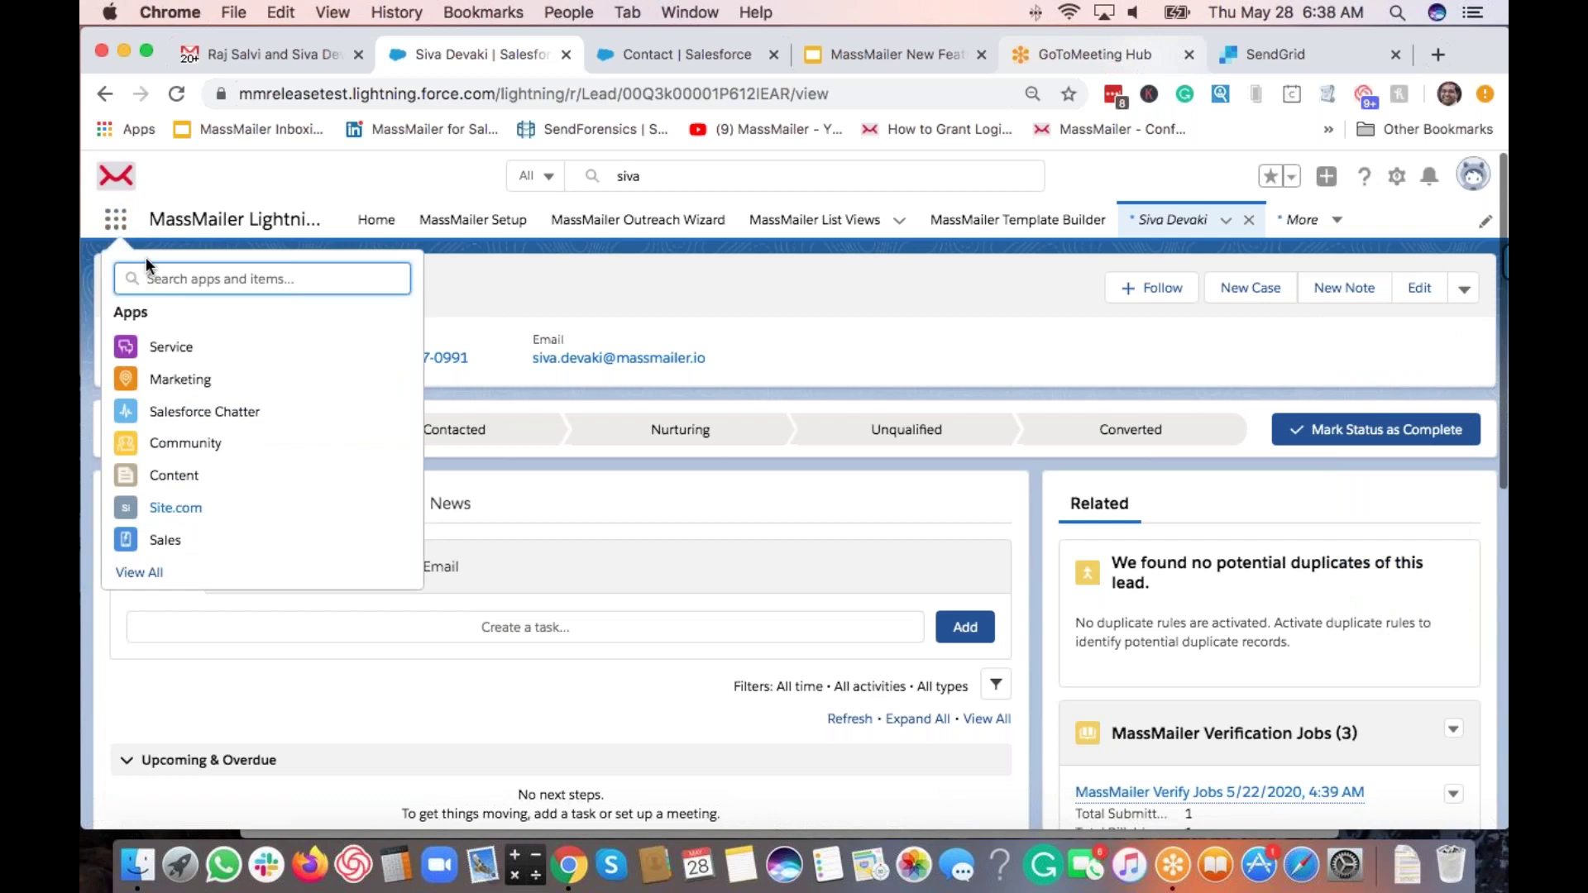
type("cont")
key("BackSpace")
key("BackSpace")
key("BackSpace")
key("BackSpace")
type("leads")
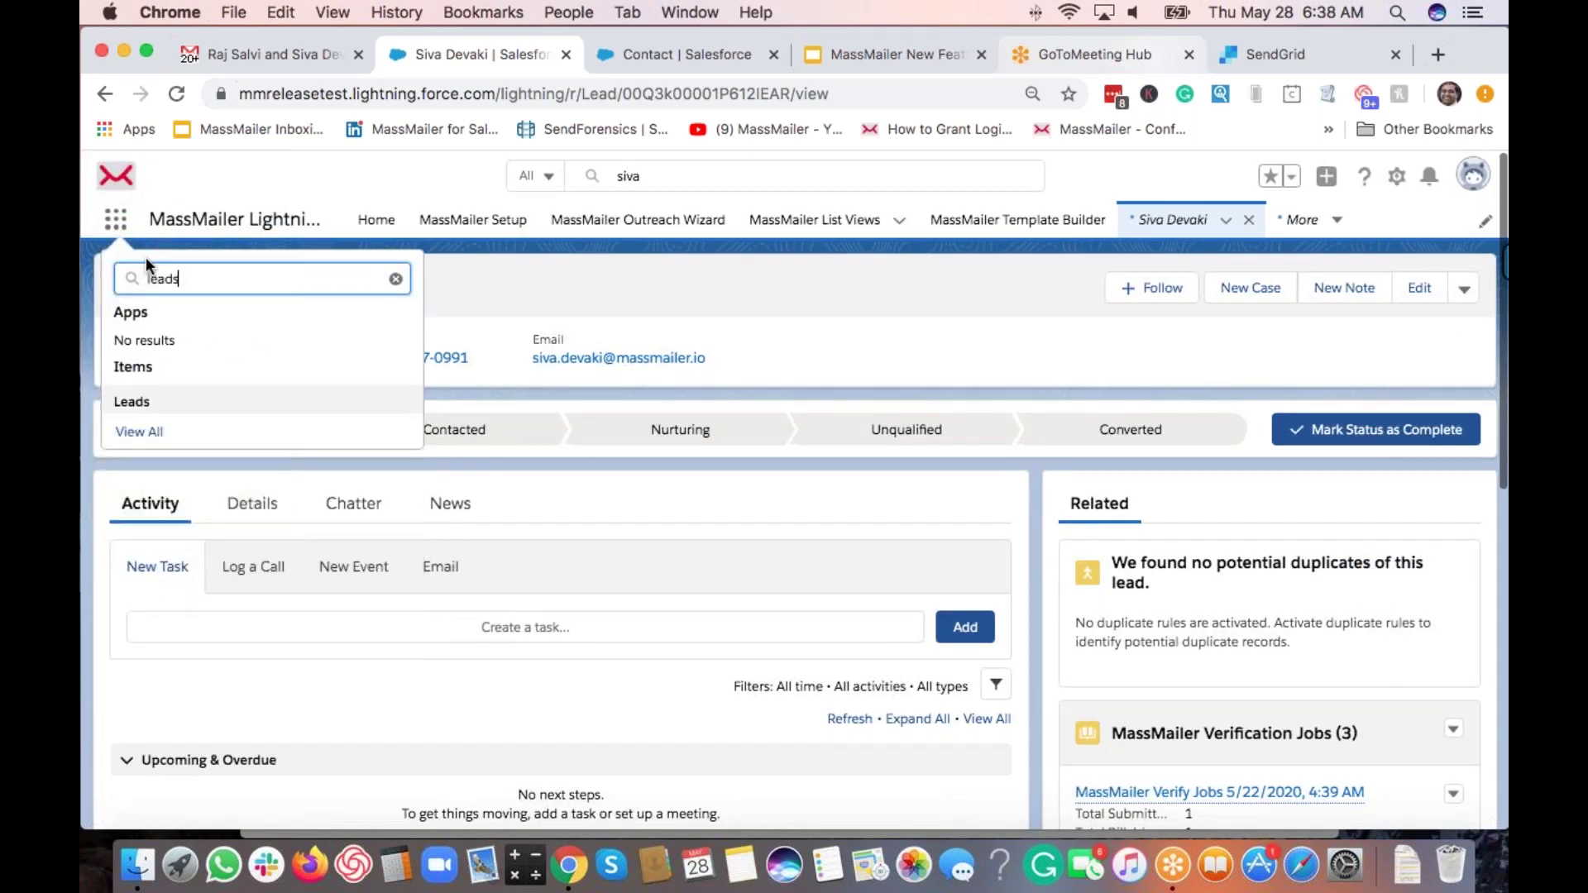
left_click(132, 401)
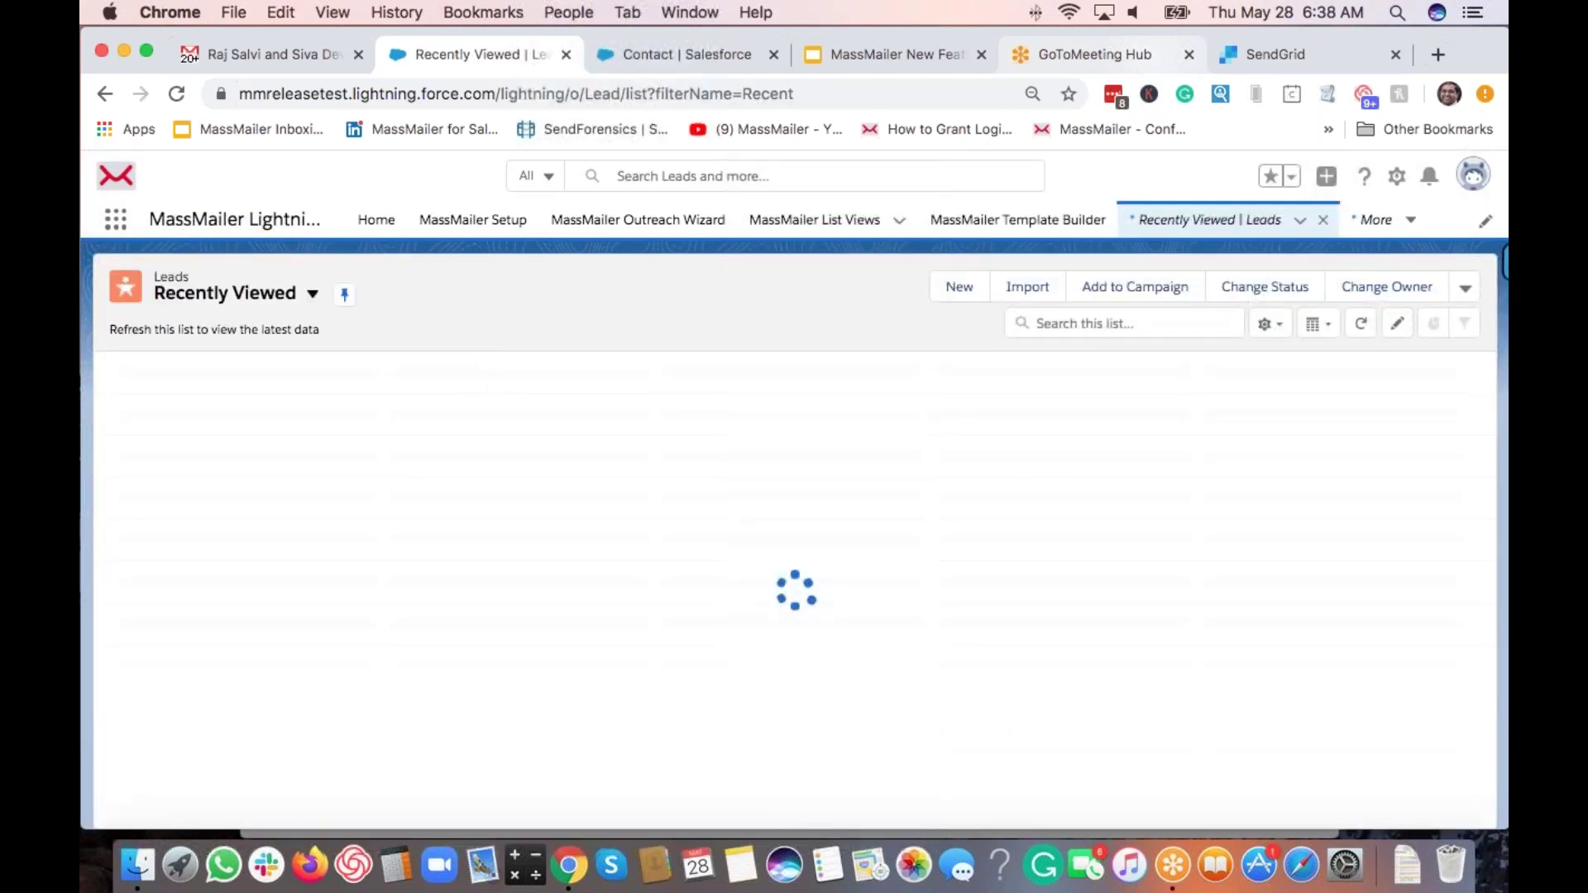
left_click(251, 297)
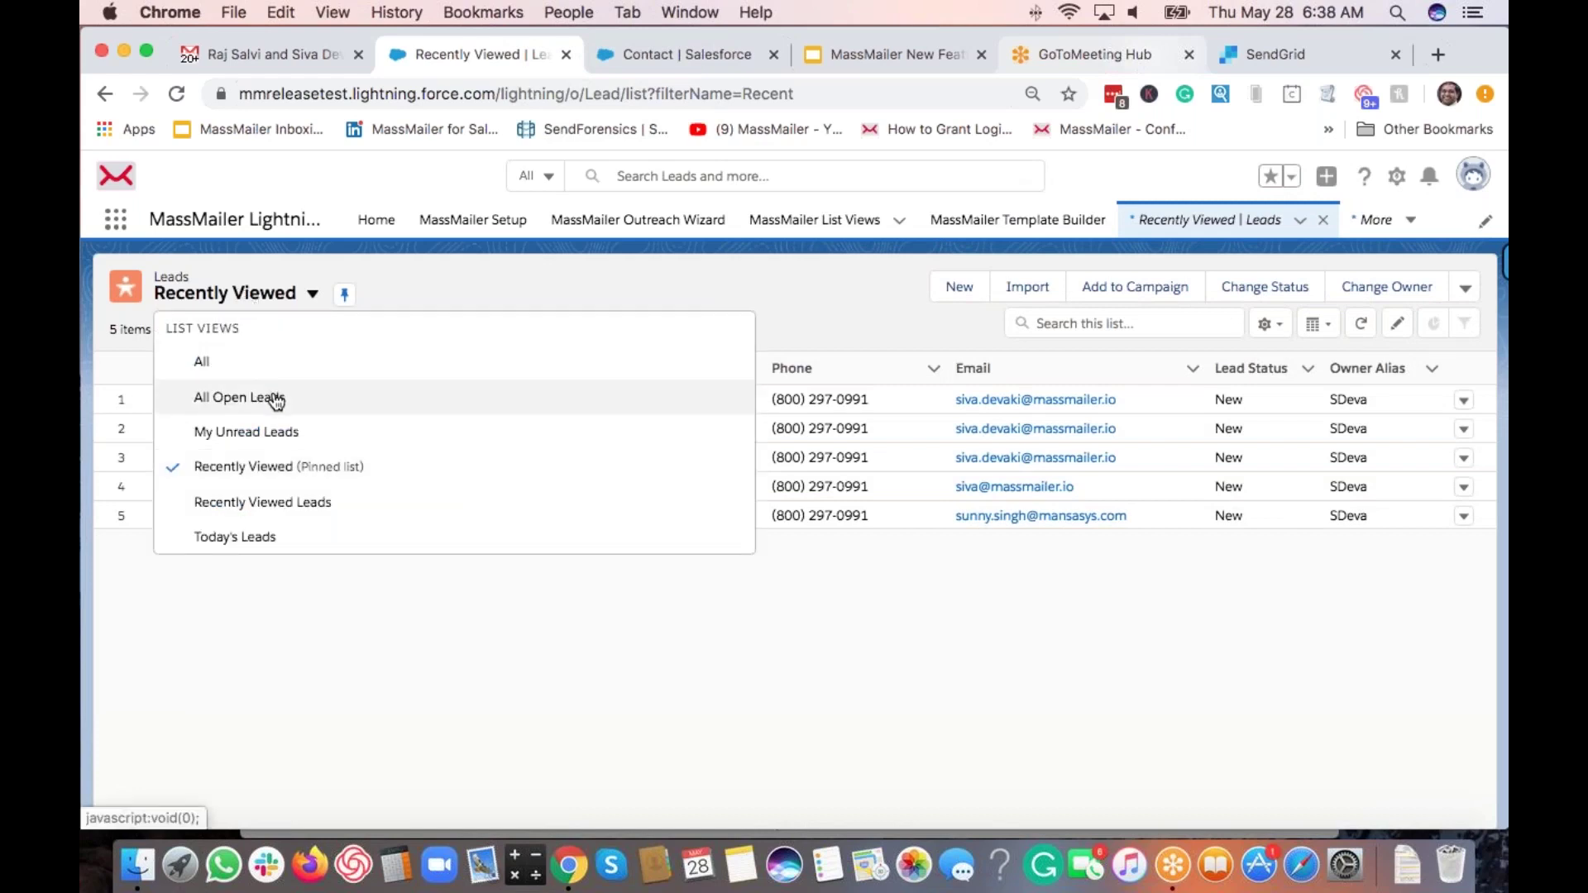
left_click(220, 379)
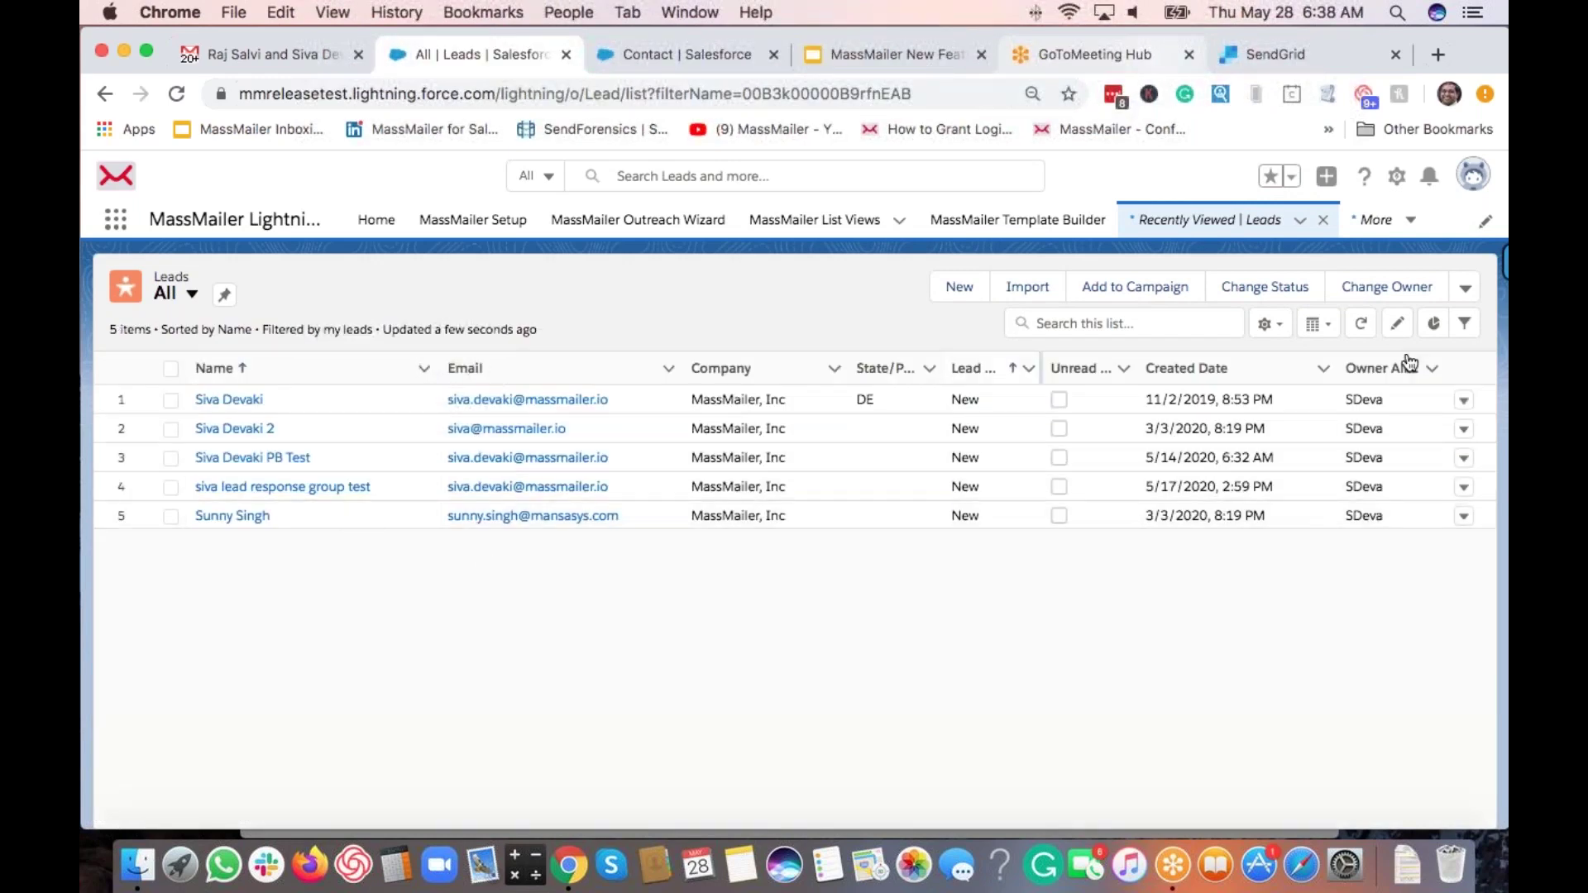
left_click(1464, 292)
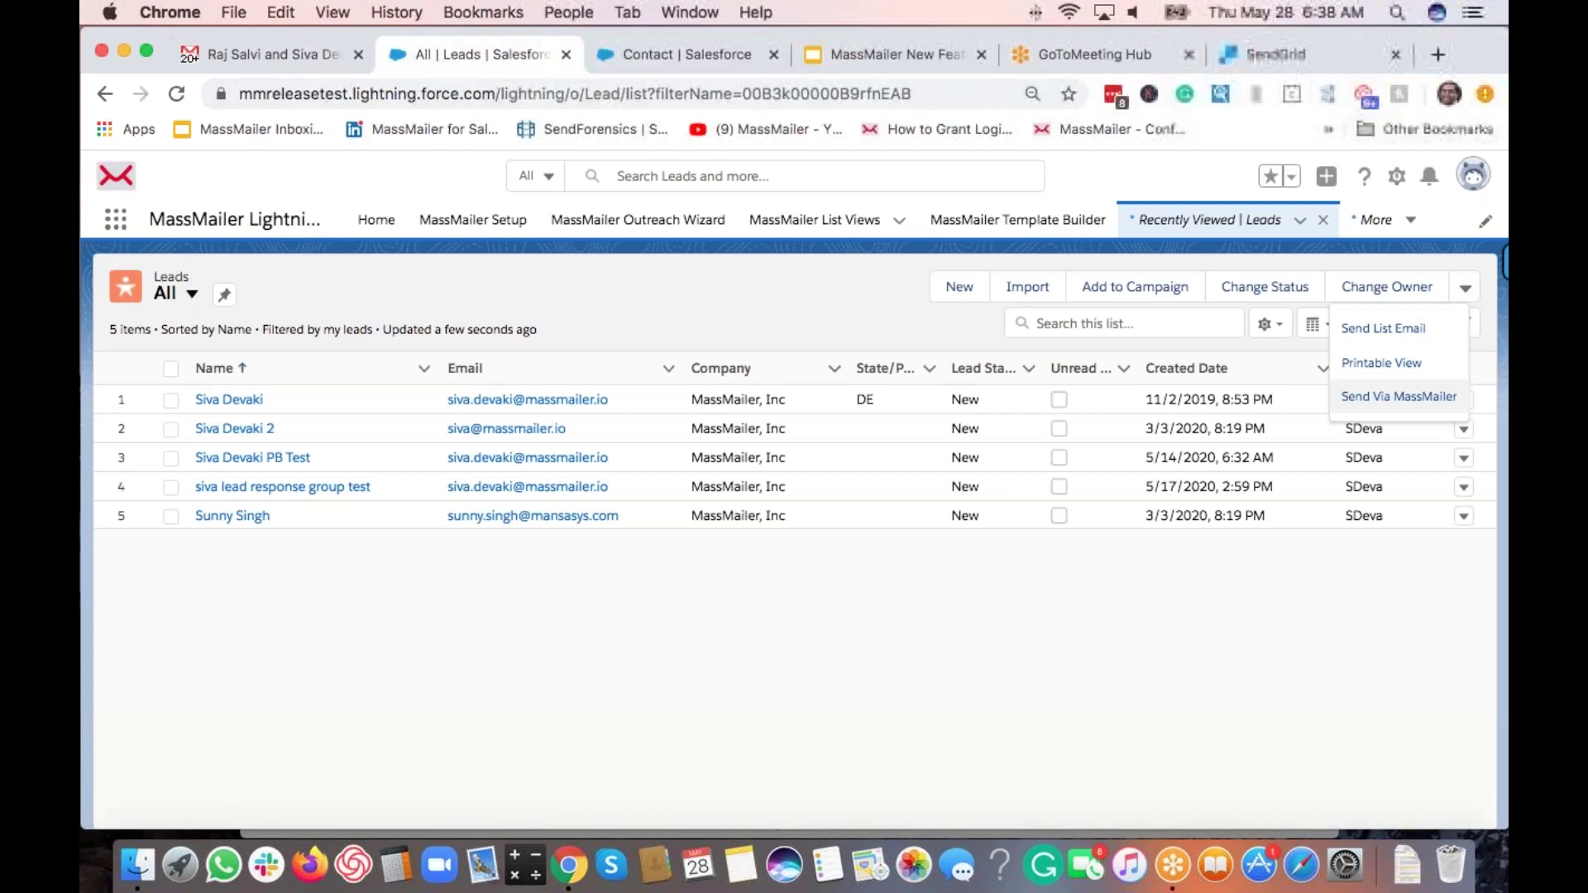
Step: Open Setup and find the Lead object in Object Manager to view its details
left_click(1396, 176)
left_click(1326, 248)
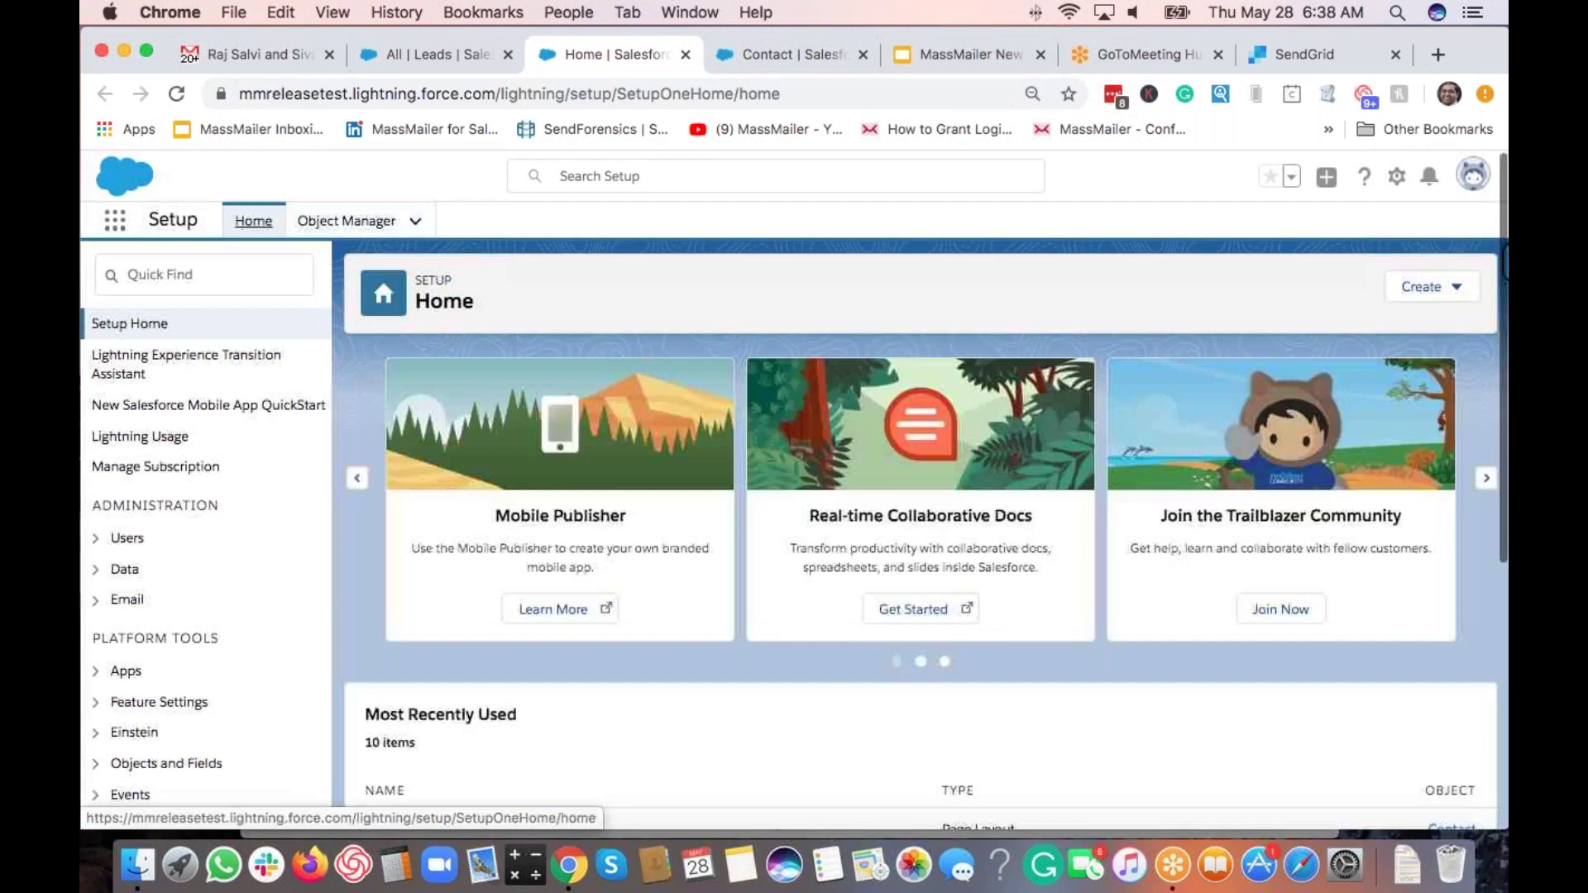
left_click(341, 221)
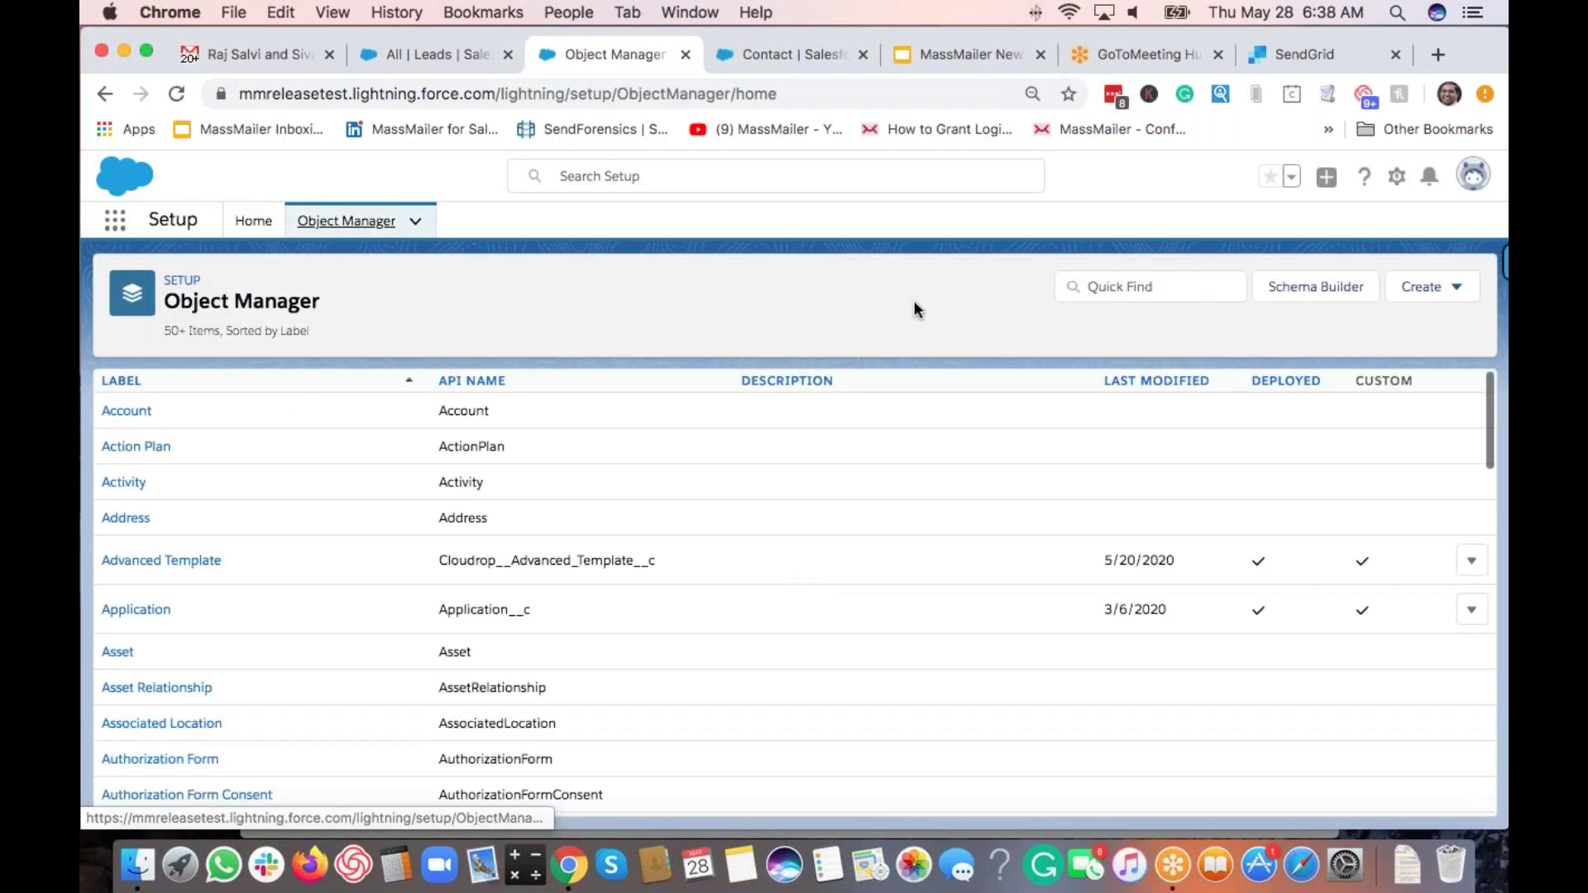
left_click(1128, 286)
type("lead")
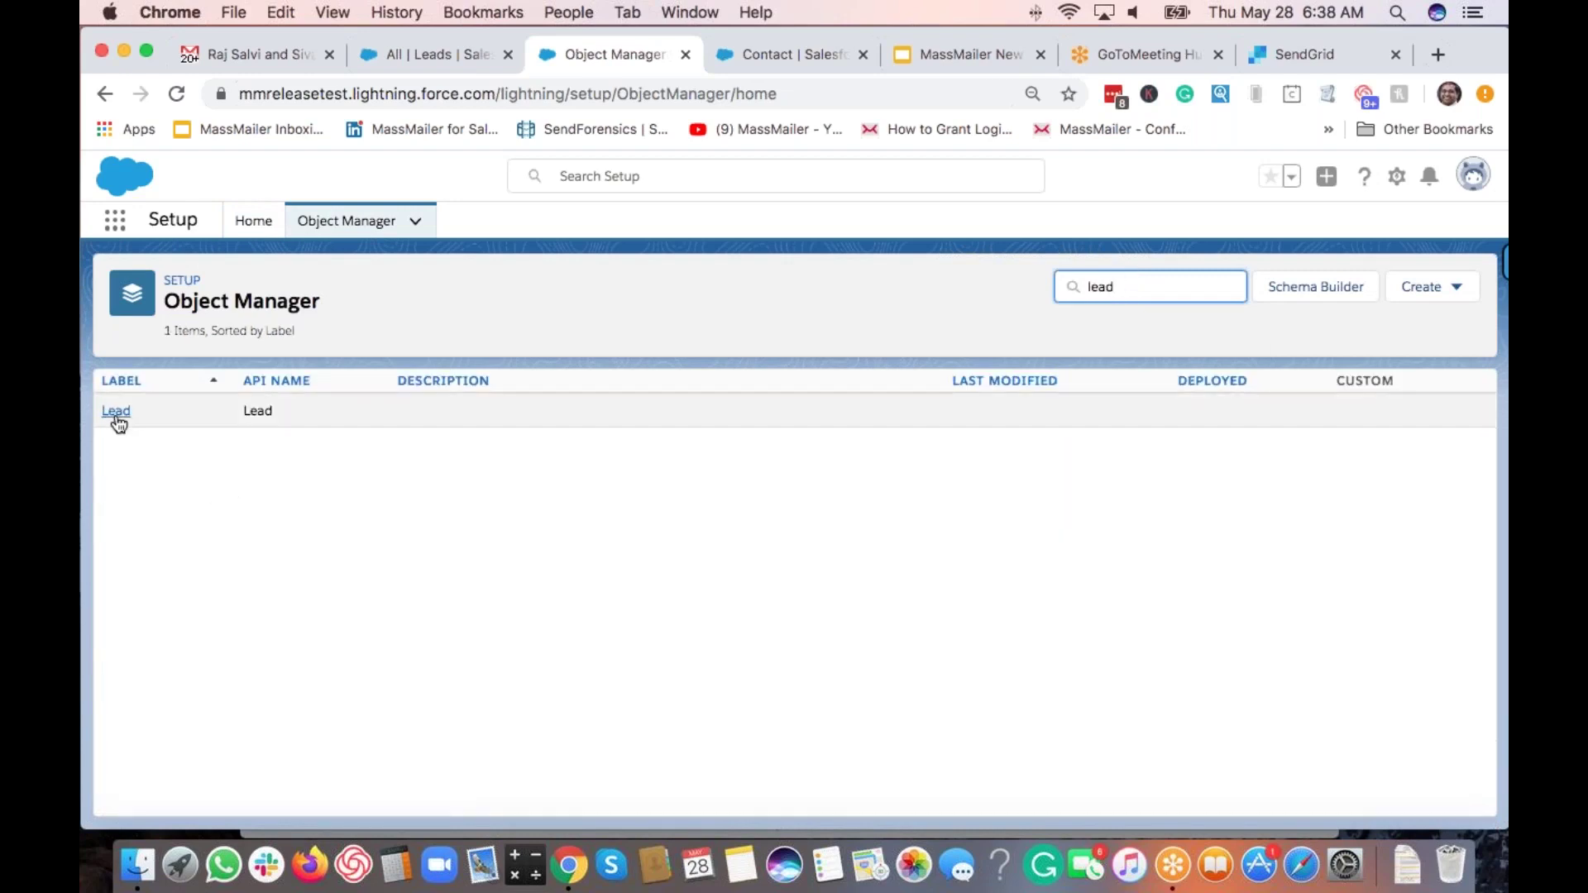
left_click(117, 415)
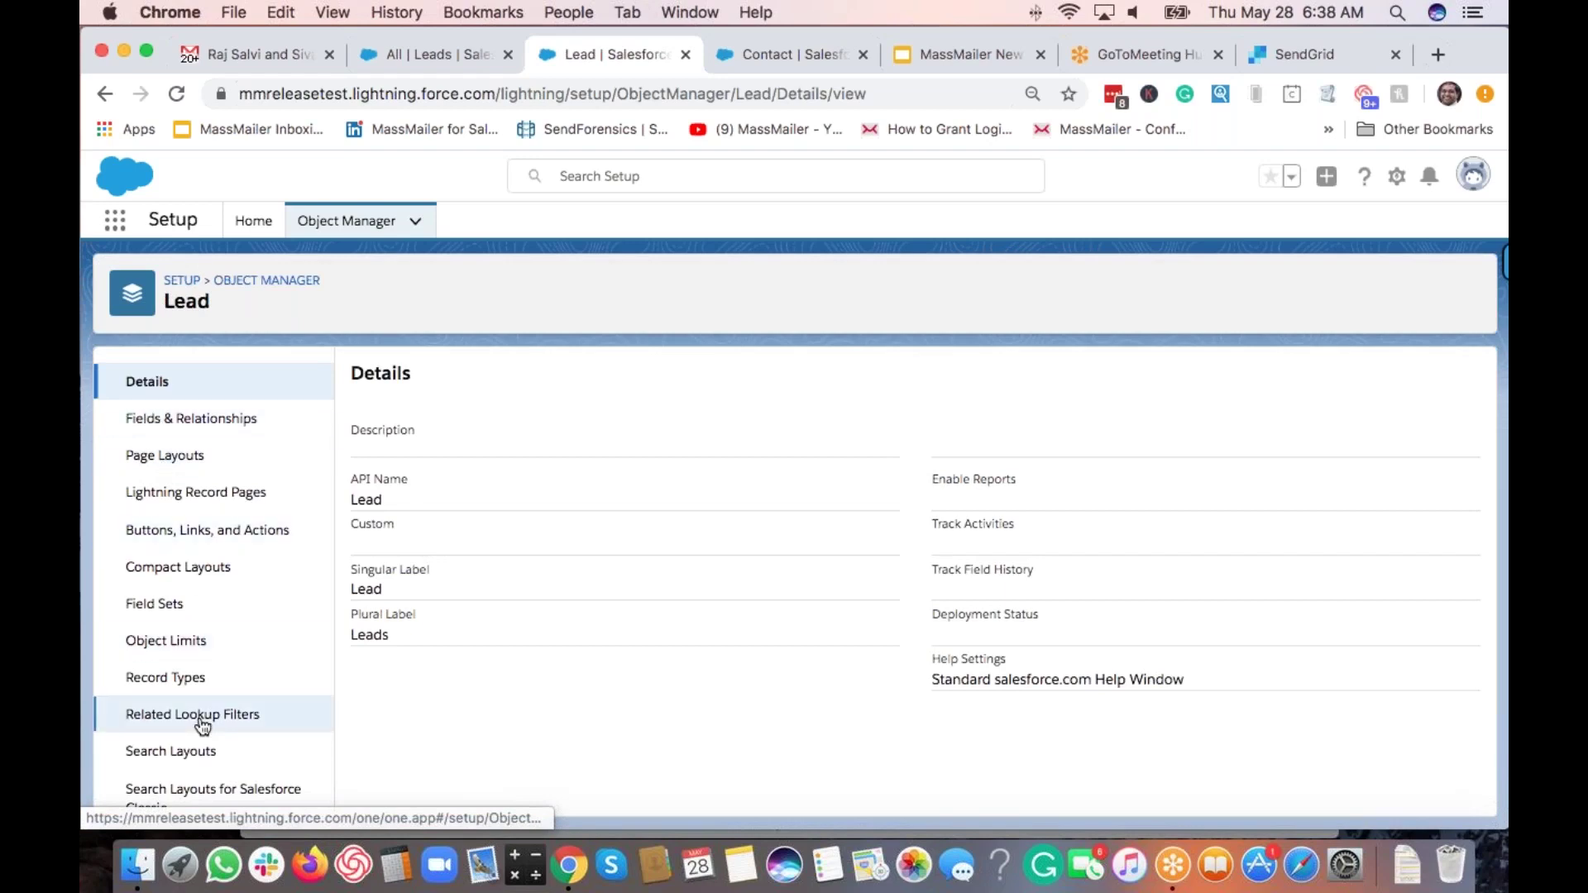
Step: Add the MassMailer Verify custom button to the selected buttons of the Lead search results layout and save it
left_click(203, 754)
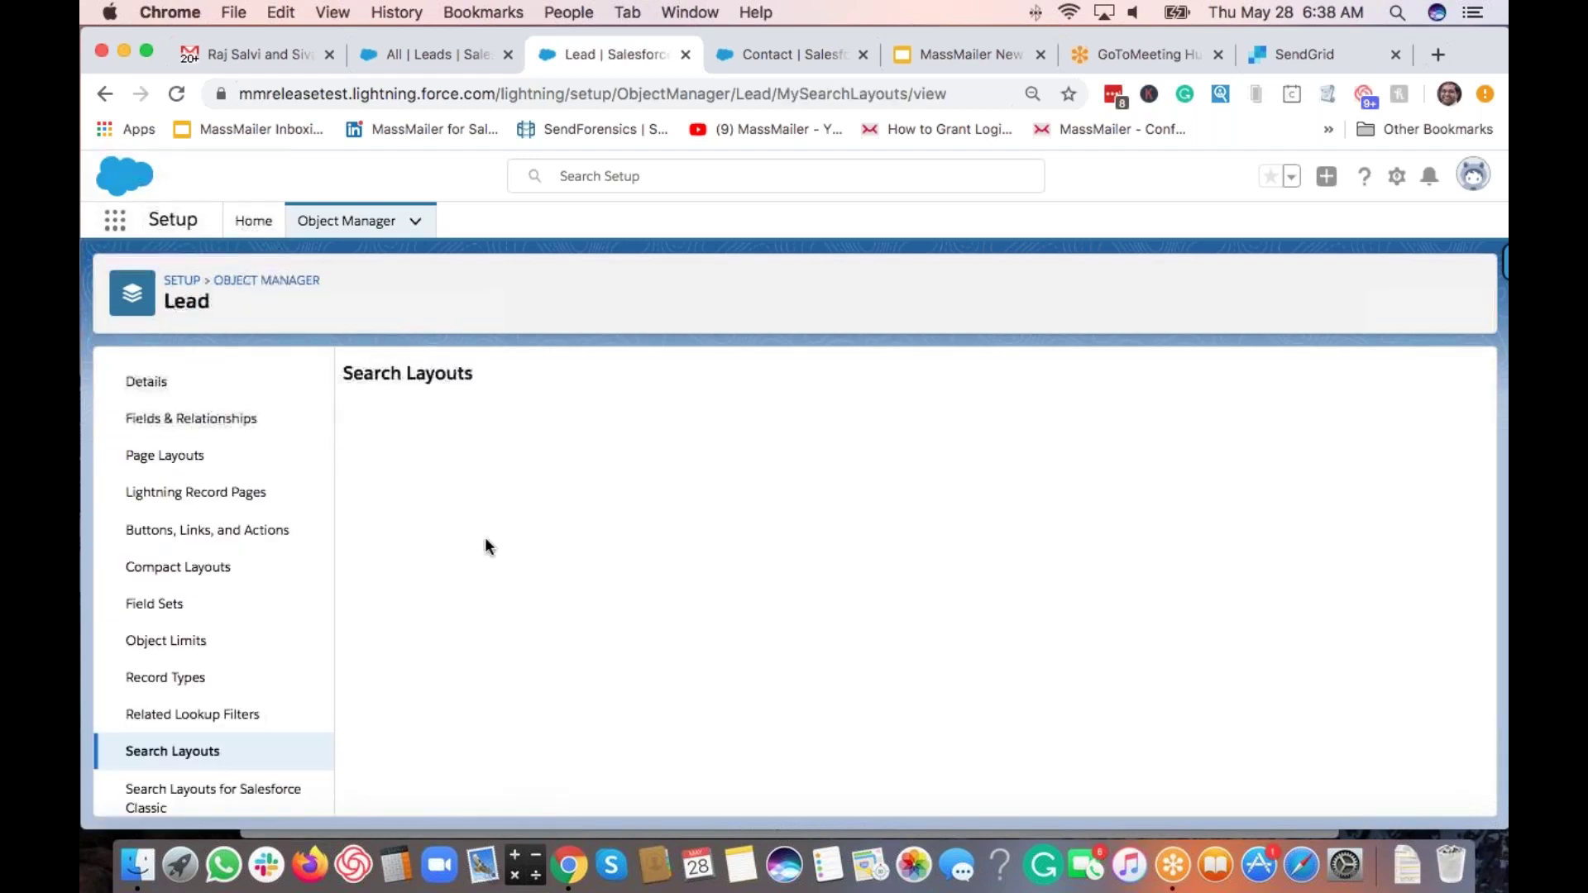
left_click(1473, 466)
left_click(1416, 511)
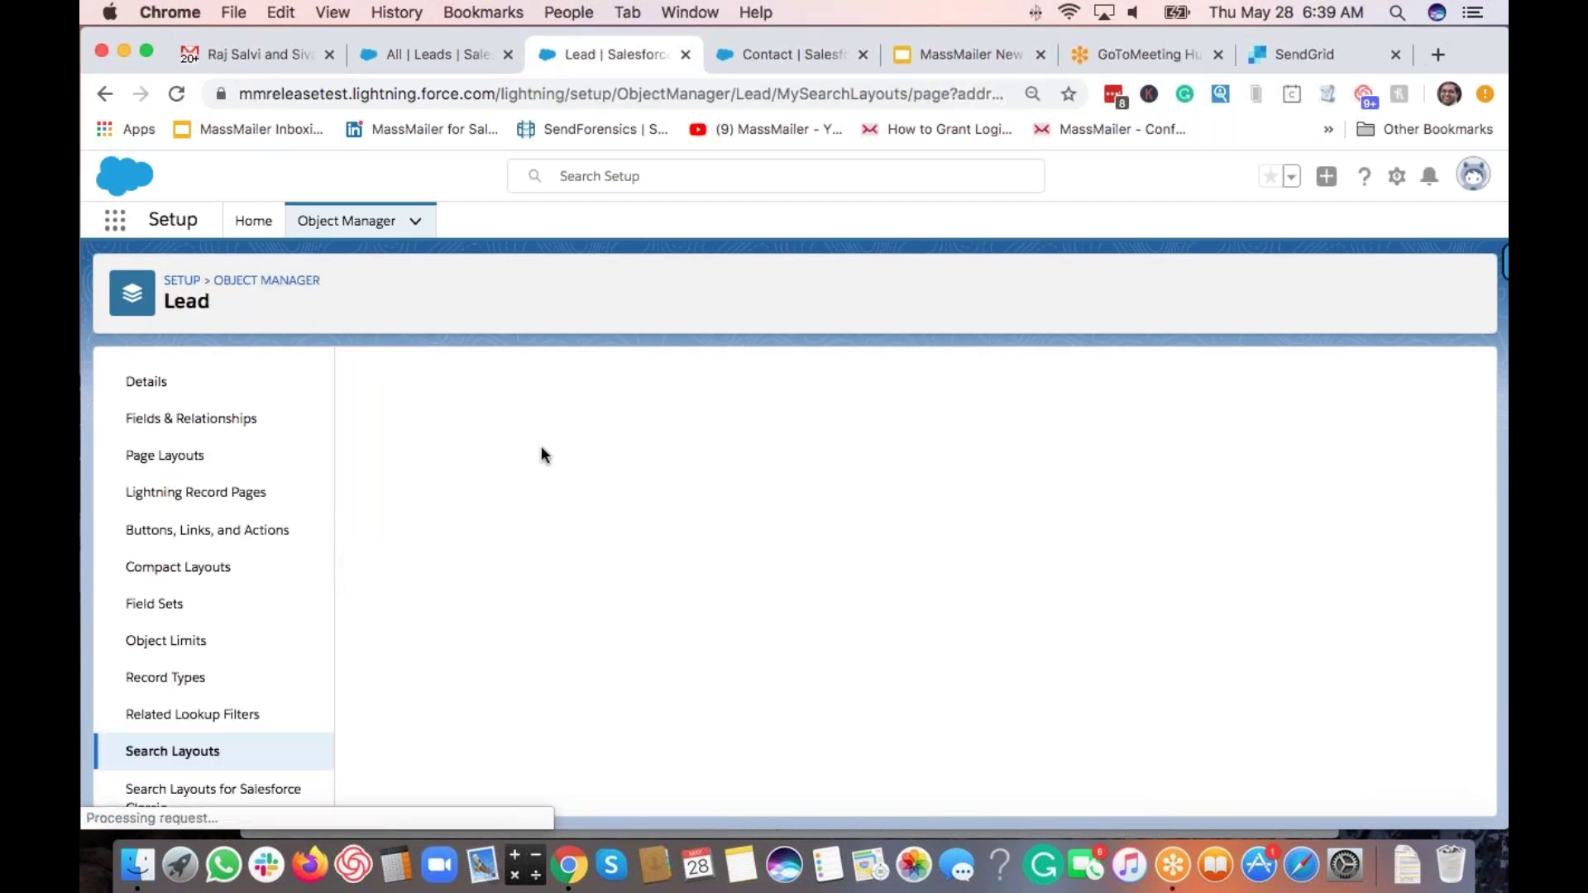
scroll(573, 711, "down", 5)
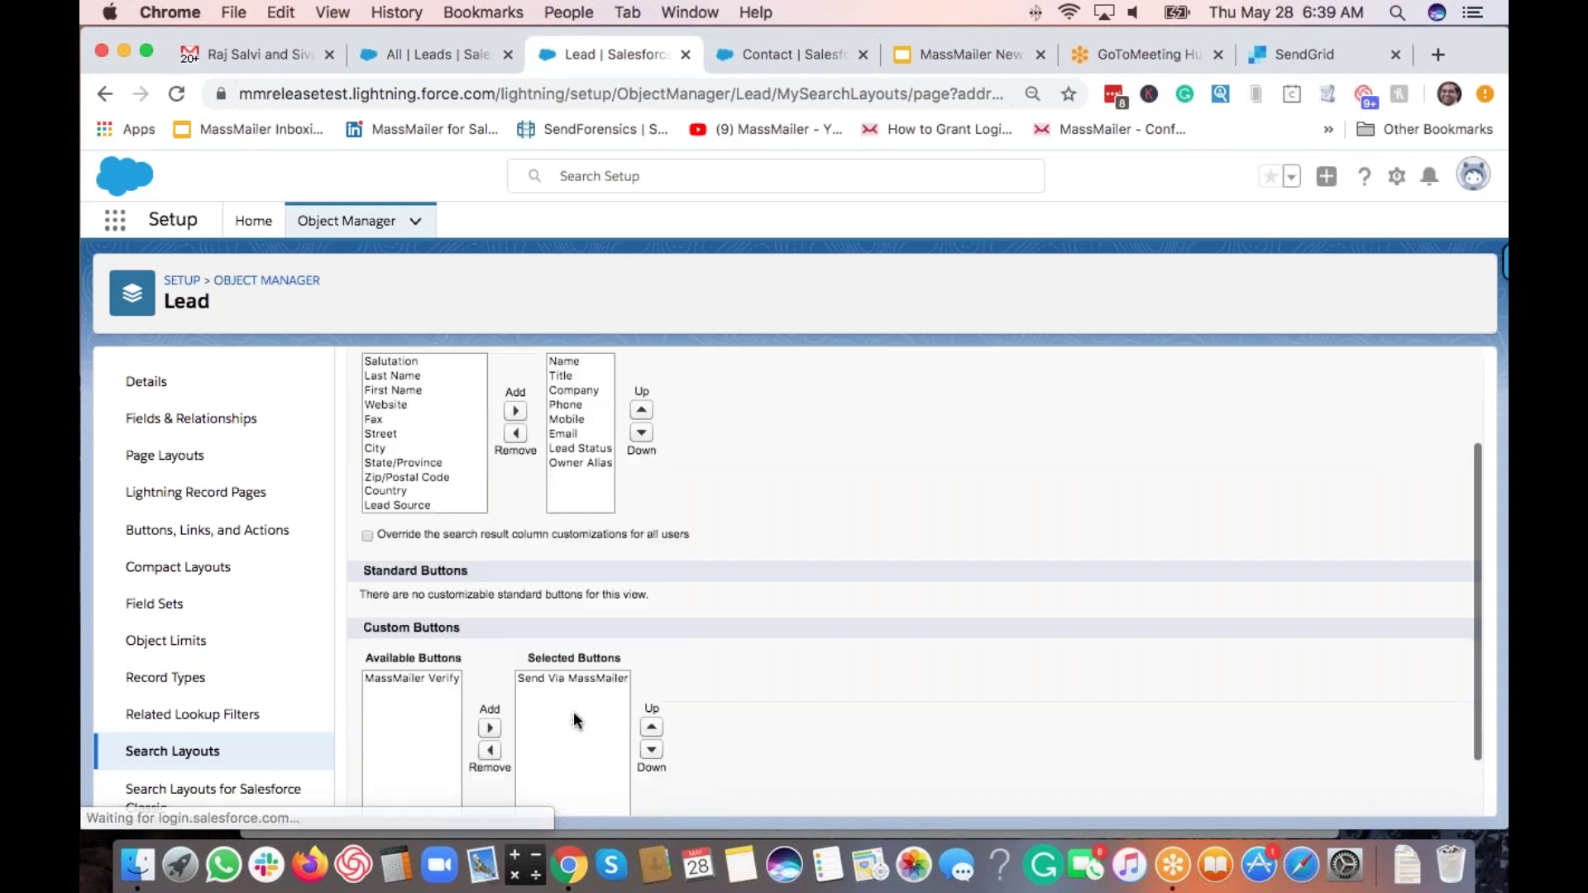
left_click(420, 629)
left_click(490, 679)
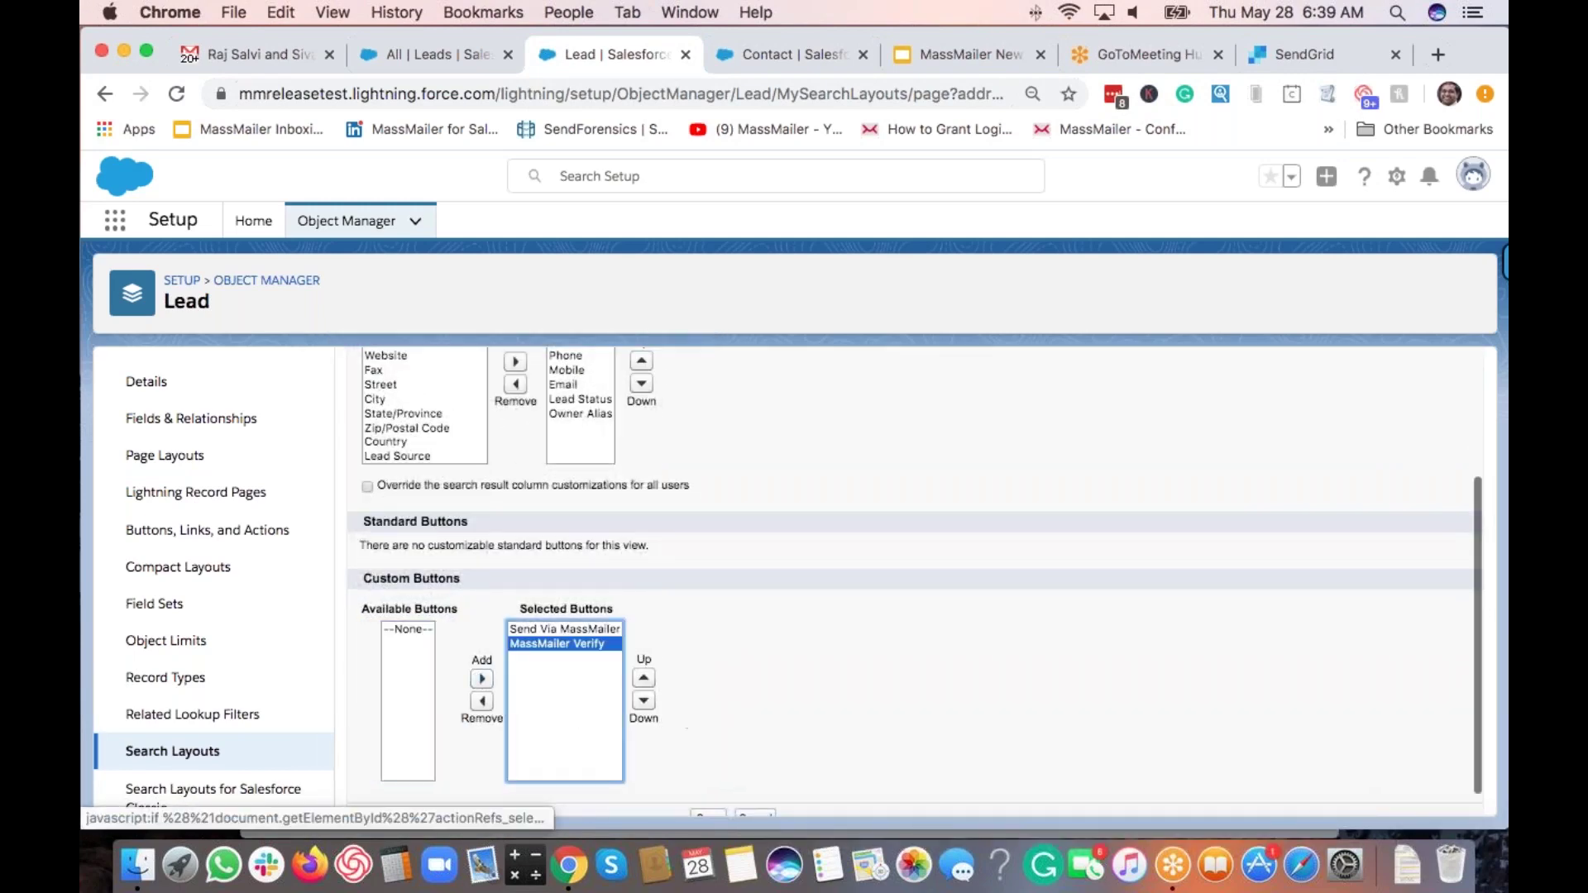
scroll(727, 768, "down", 1)
left_click(709, 790)
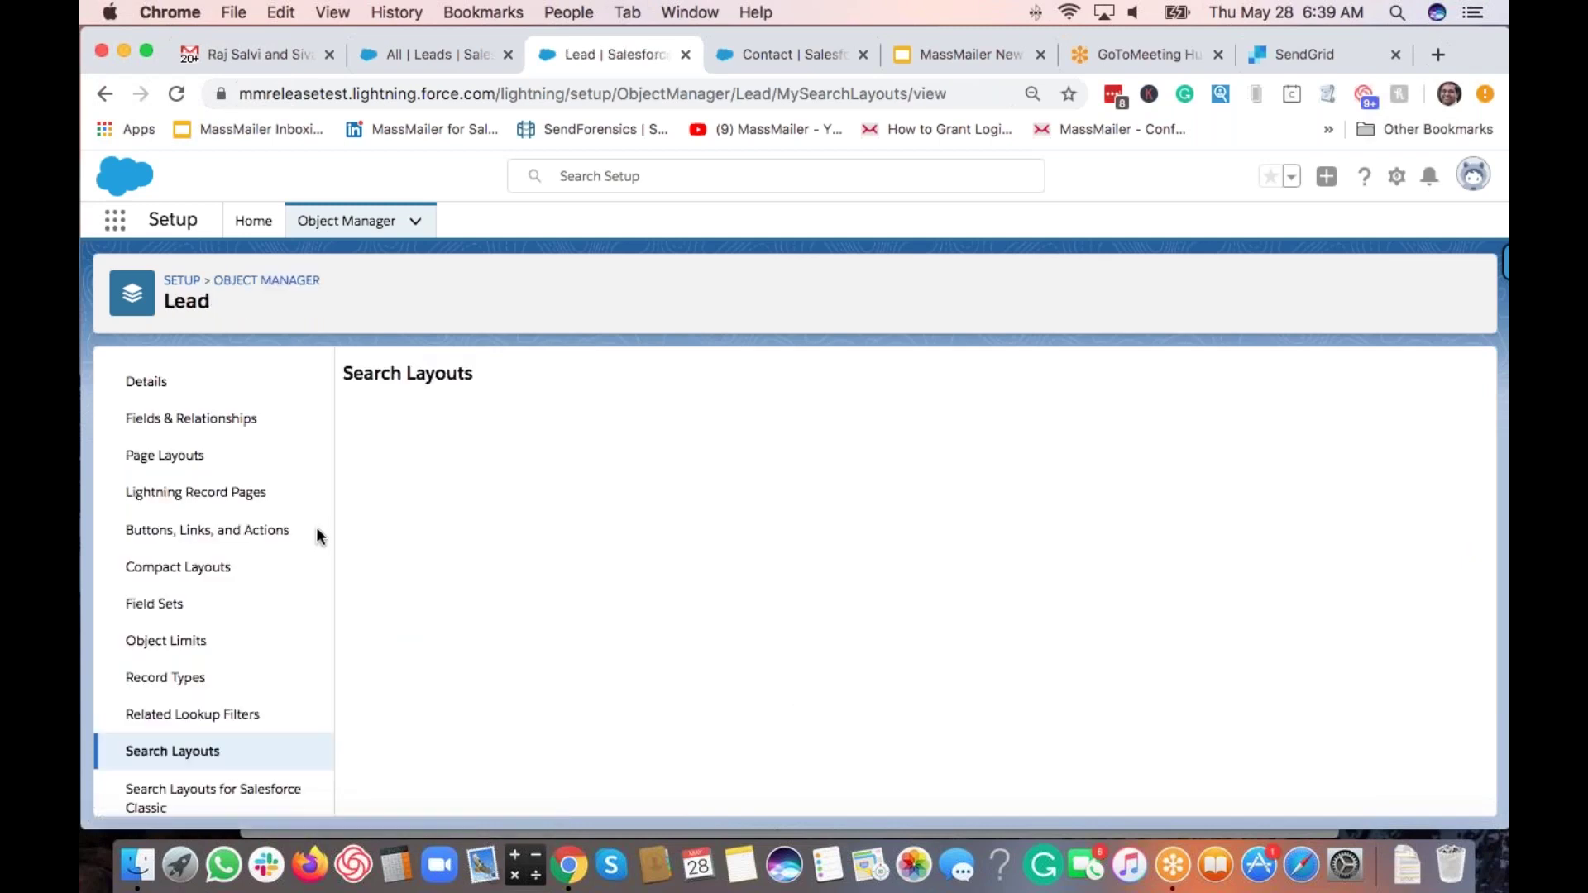
Step: Add the MassMailer Verify button to the List View layout in Lead's Search Layouts for Salesforce Classic and save
scroll(320, 741, "down", 1)
scroll(321, 733, "down", 2)
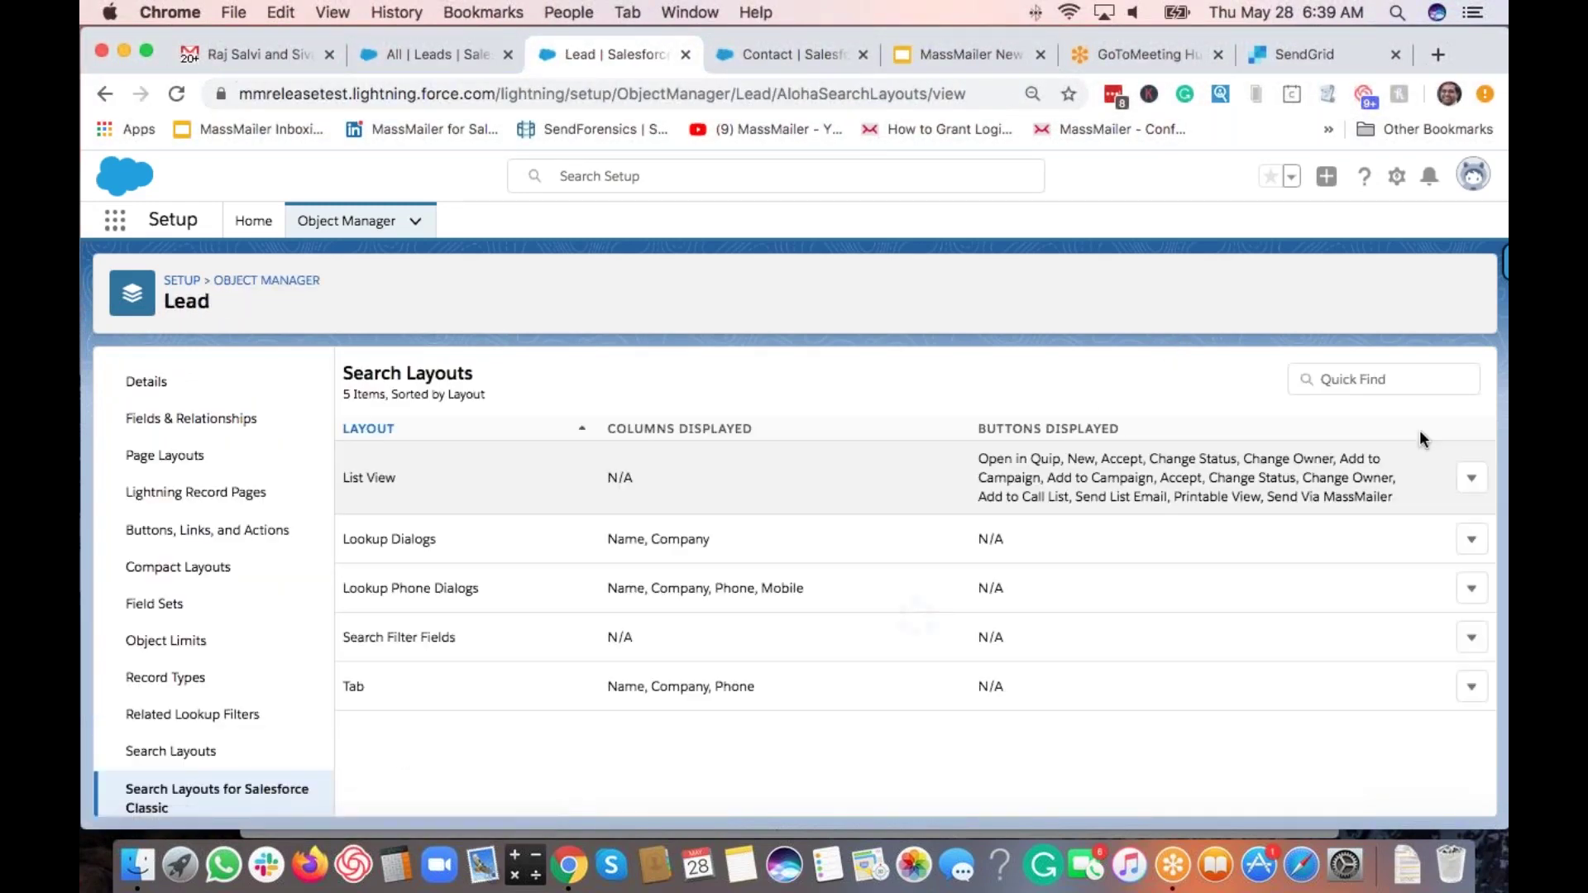
left_click(1472, 477)
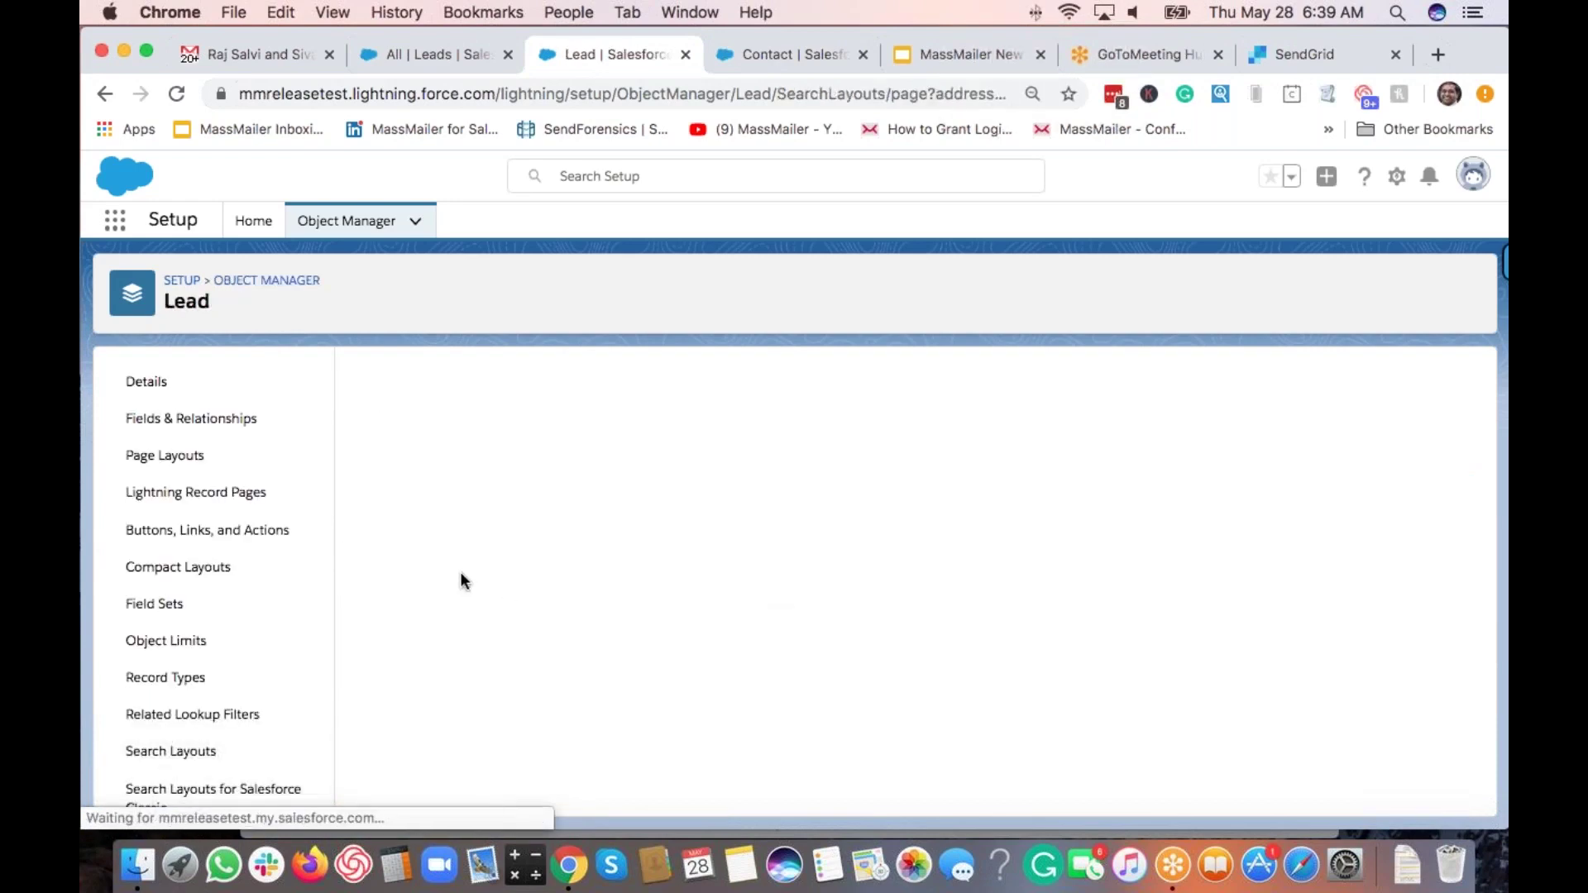
scroll(616, 632, "down", 4)
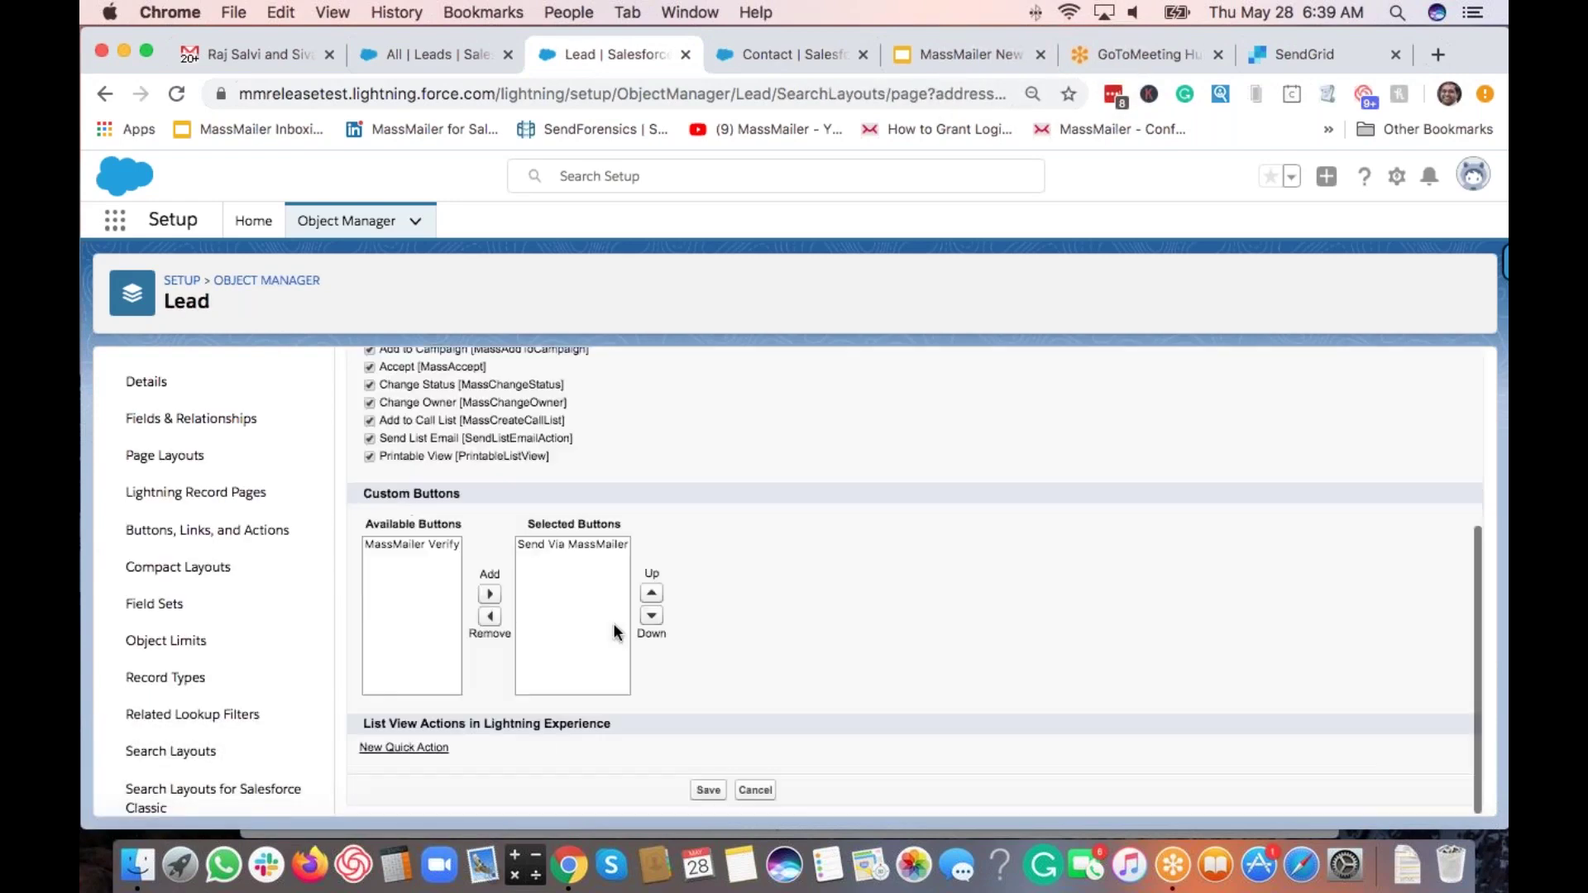
left_click(420, 548)
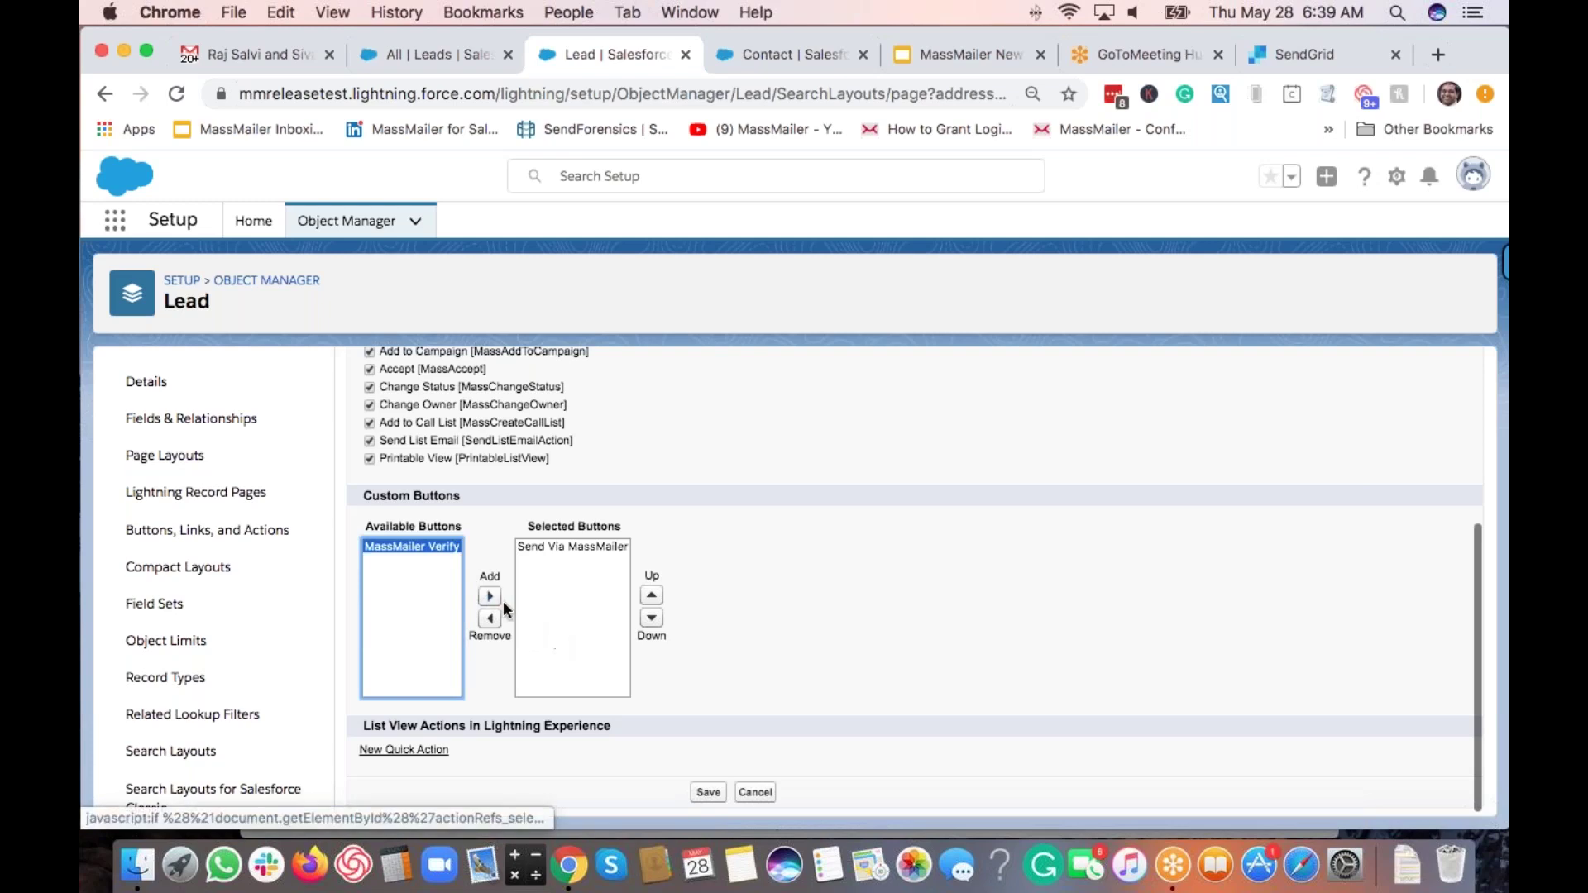
left_click(490, 596)
left_click(708, 792)
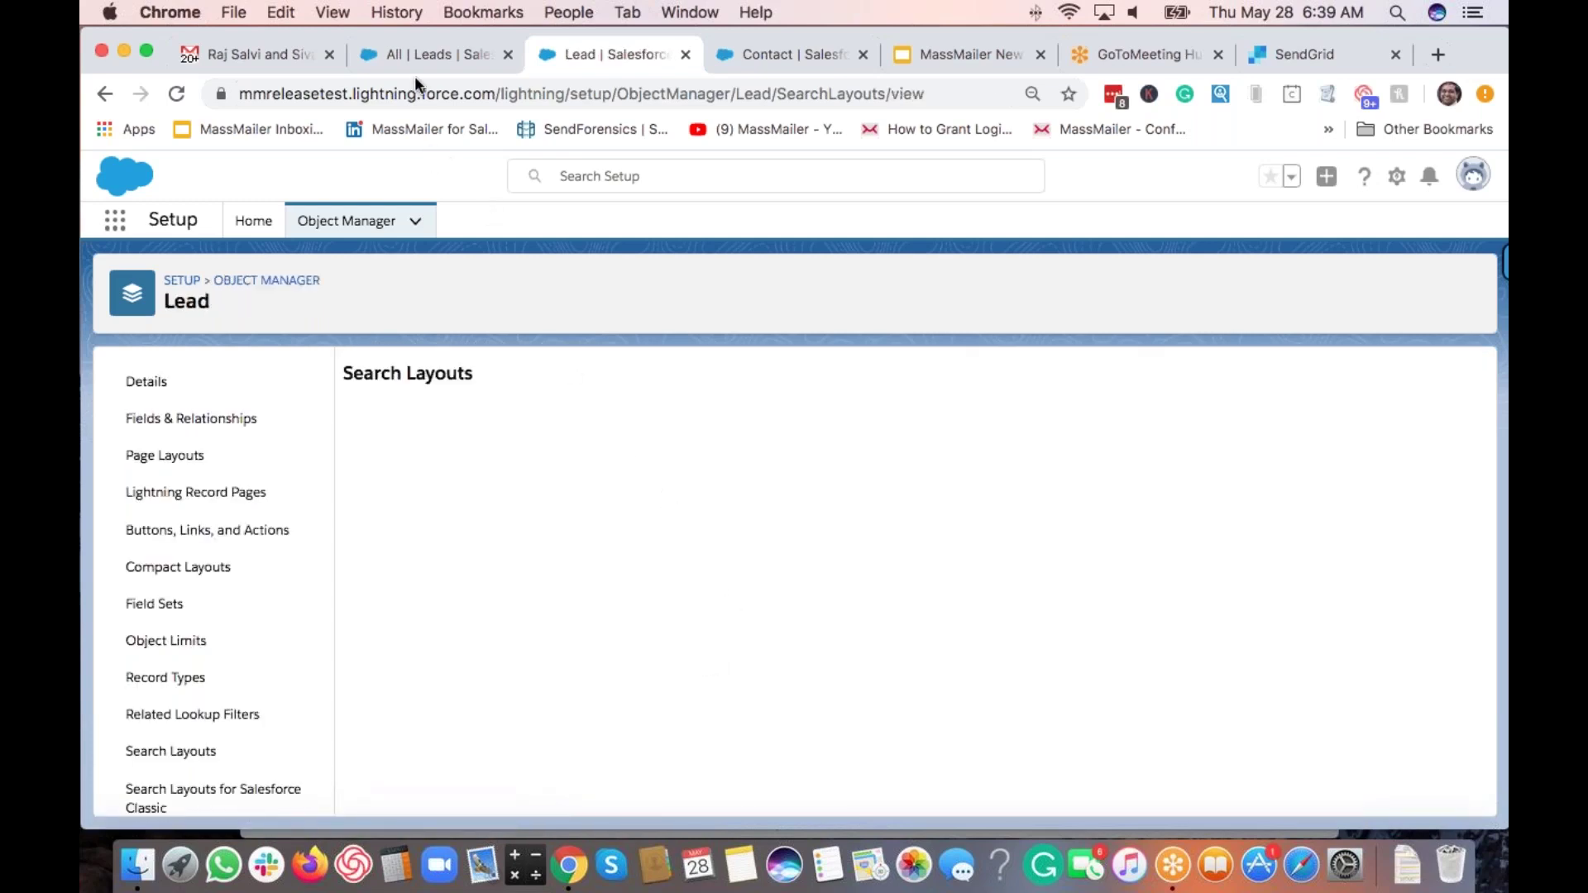
Step: Return to the All list view of Leads, reload it and launch MassMailer Verify from its additional list actions
left_click(405, 52)
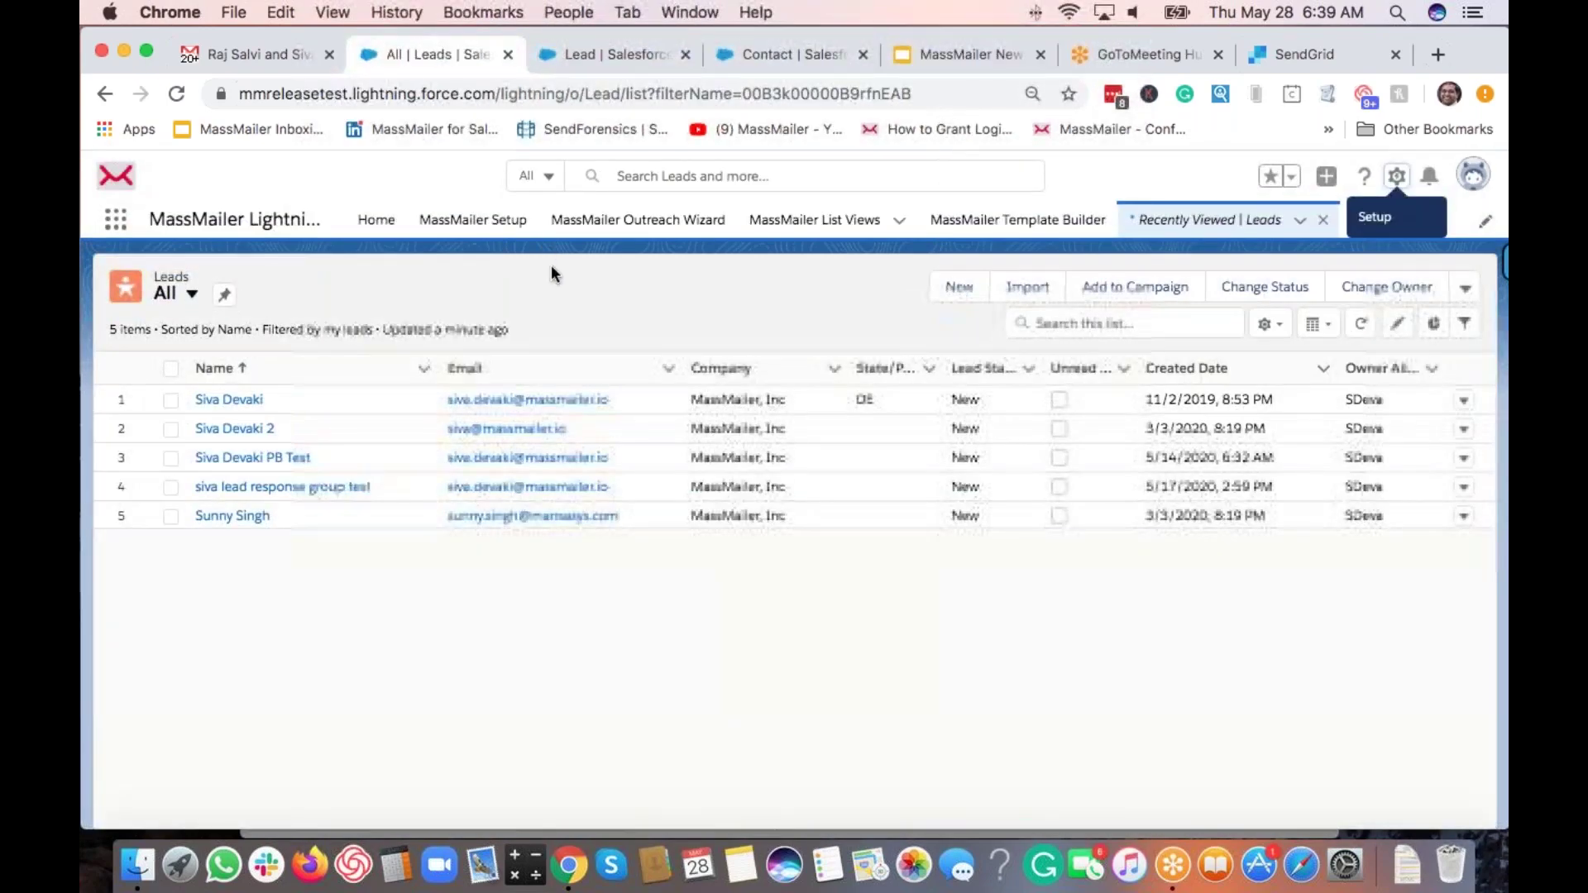
key("super+r")
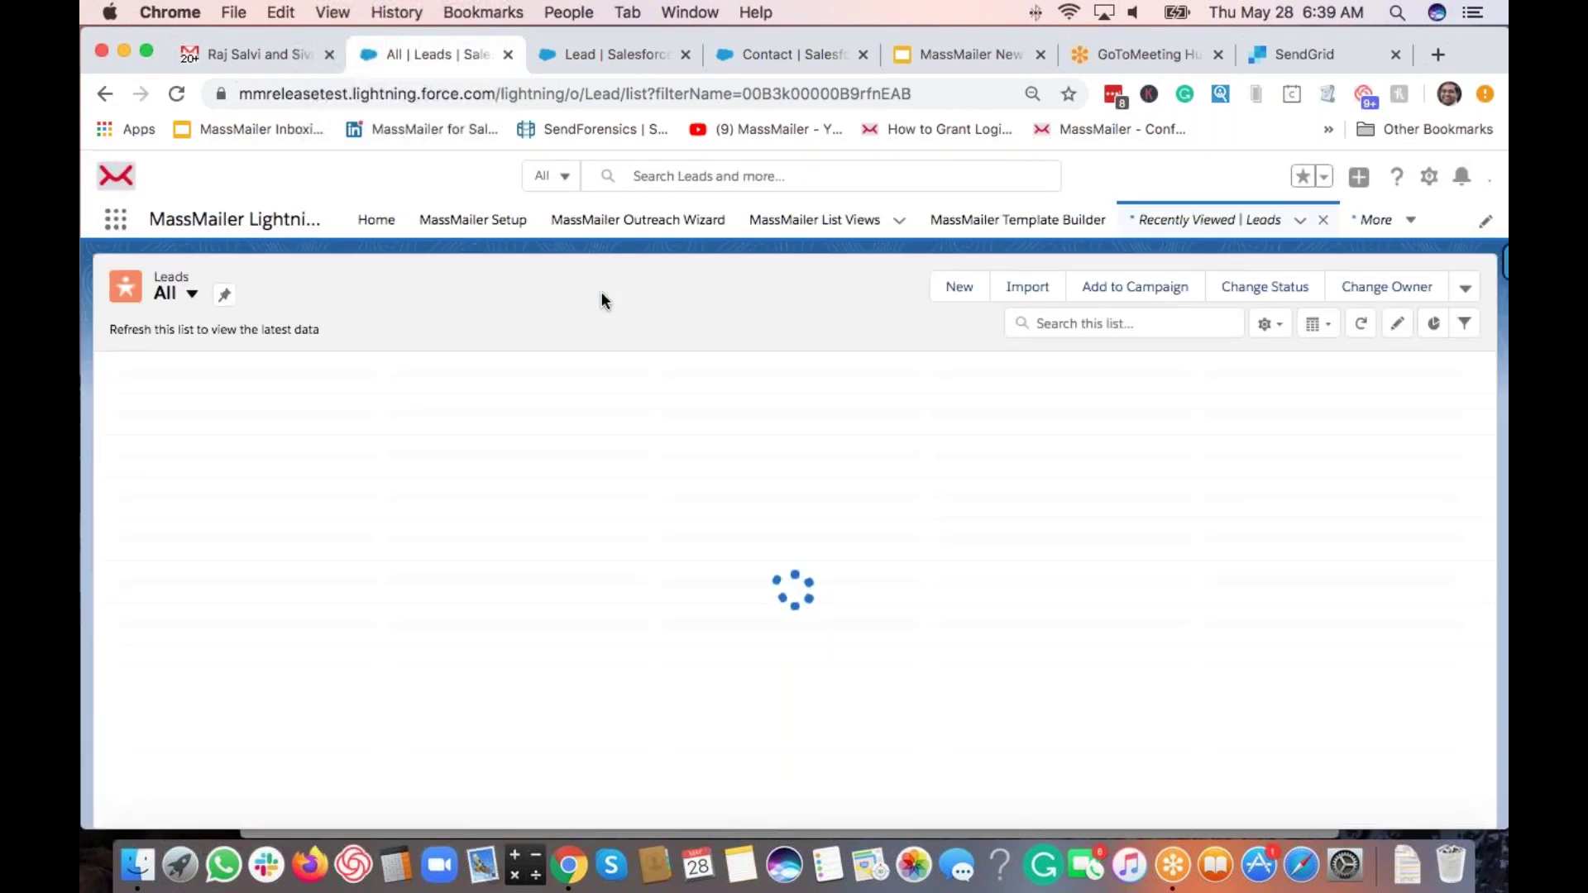
left_click(1467, 291)
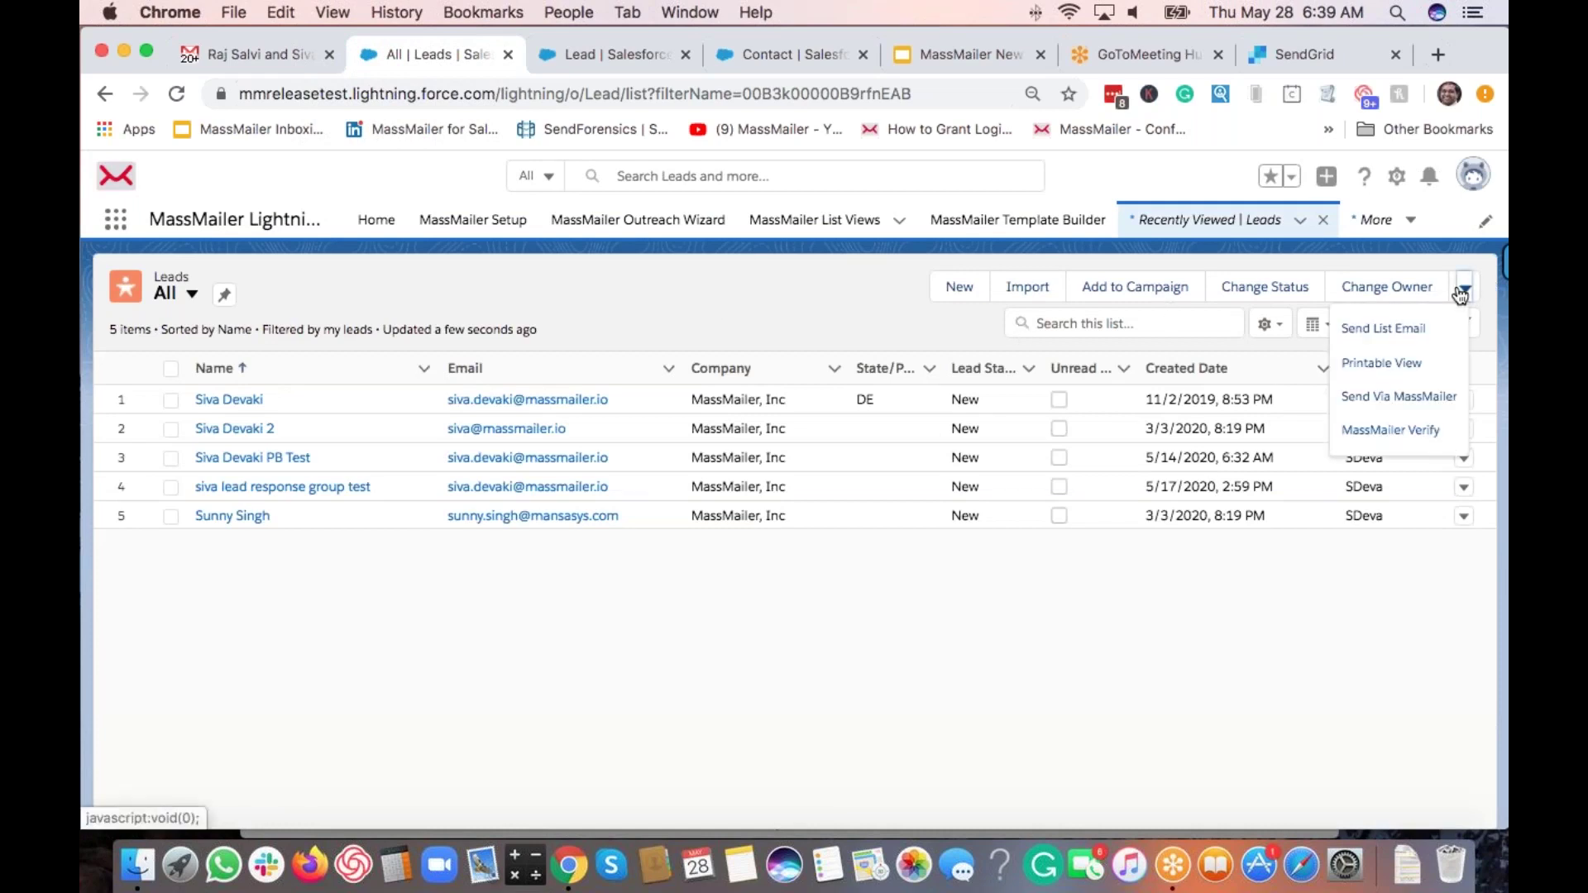
left_click(1406, 432)
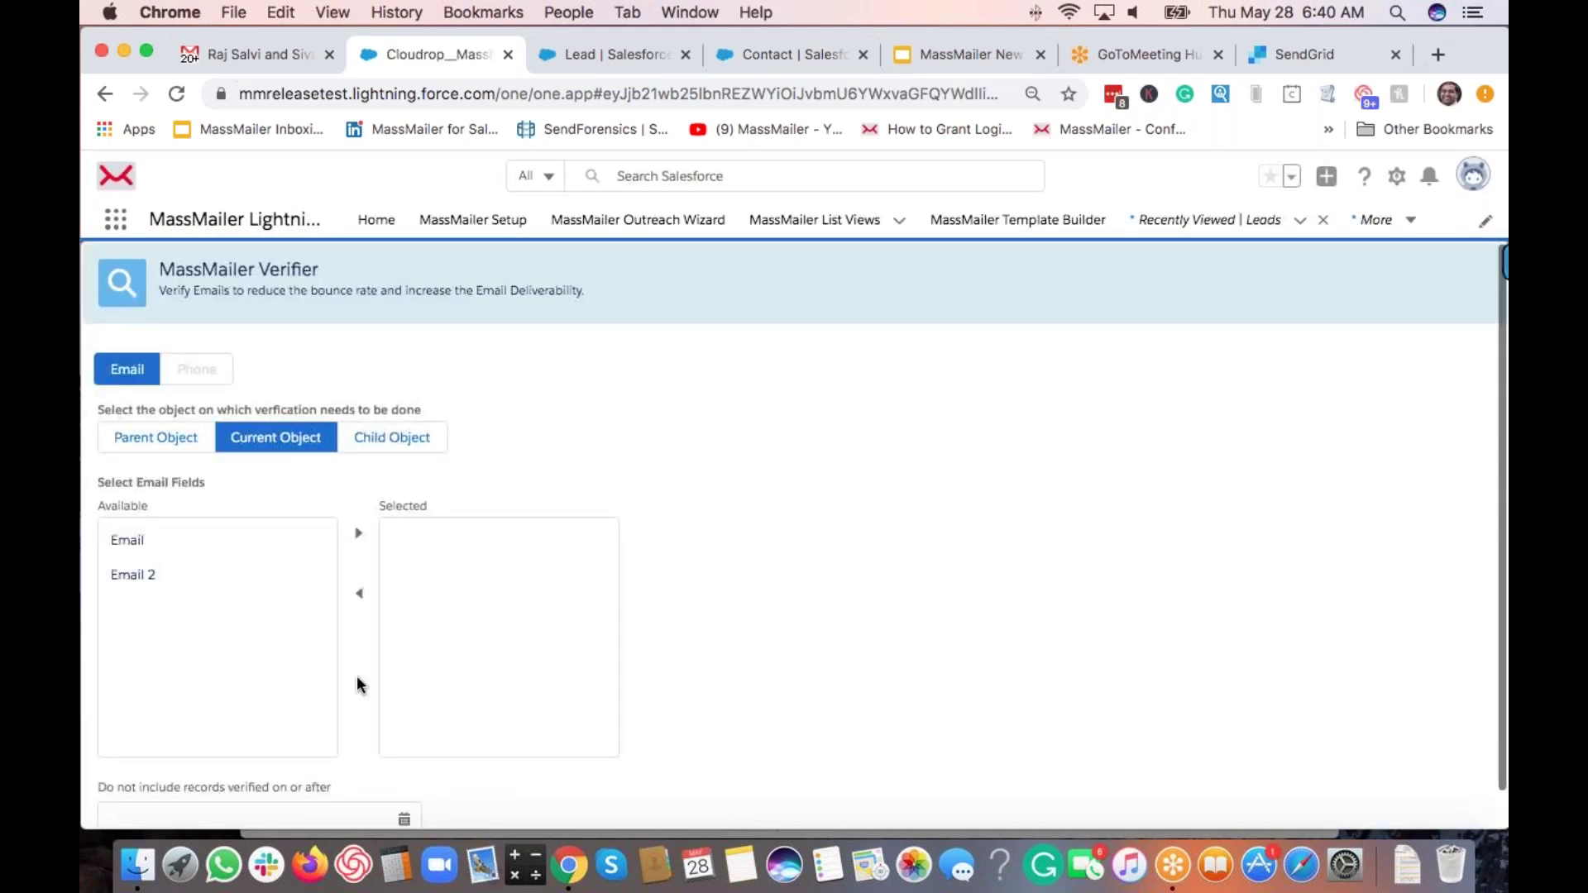
Step: Select the Email field of the current object for verification and submit the job for the whole list view
left_click(163, 538)
left_click(361, 538)
scroll(719, 534, "down", 1)
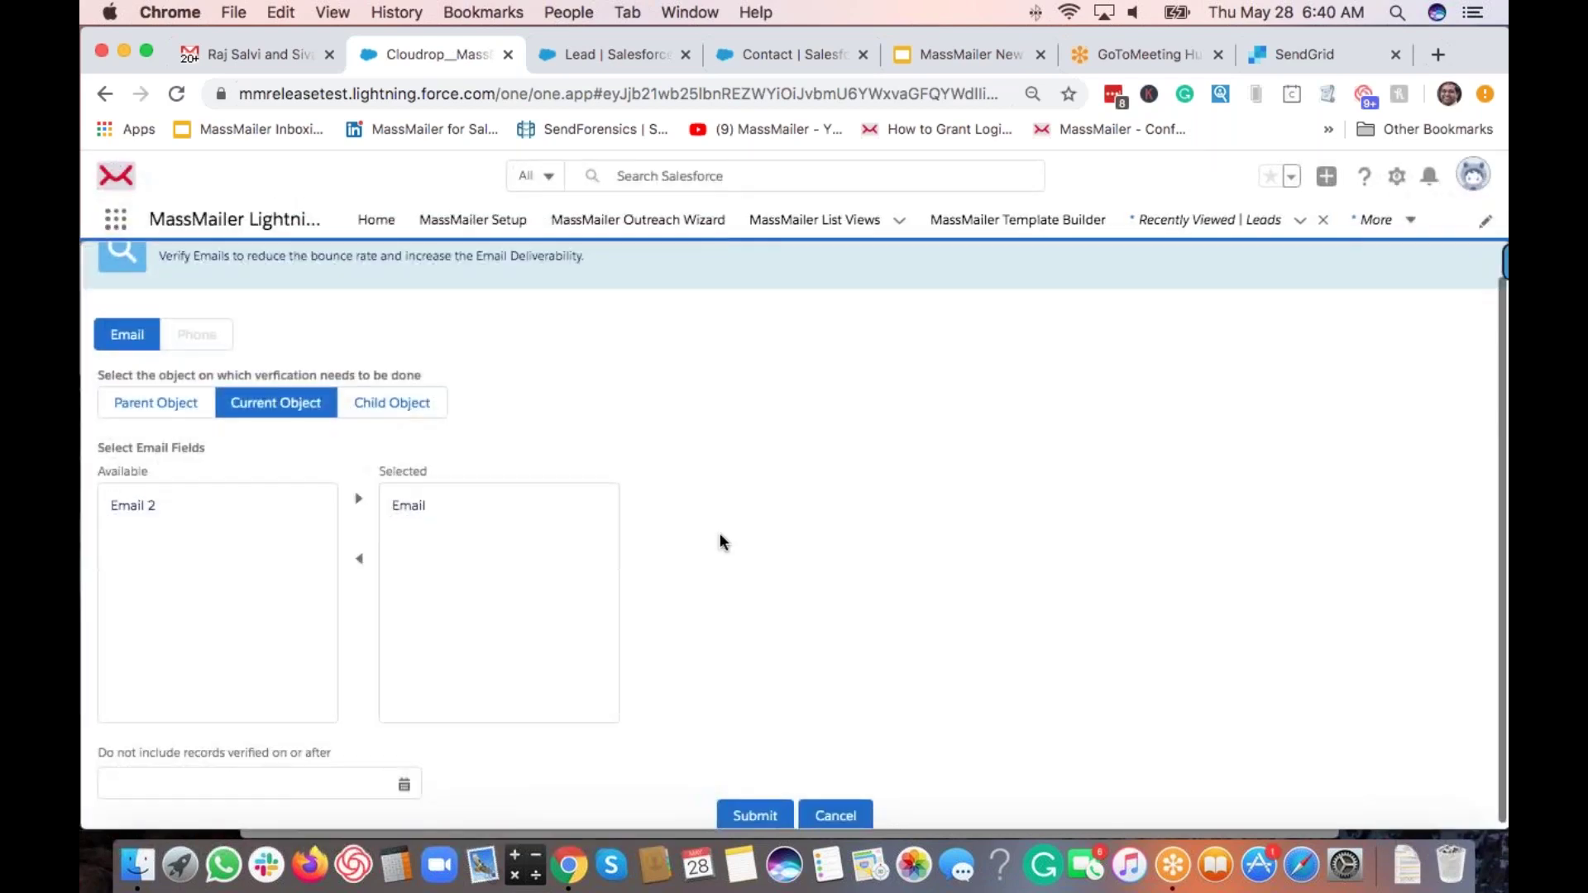
left_click(756, 813)
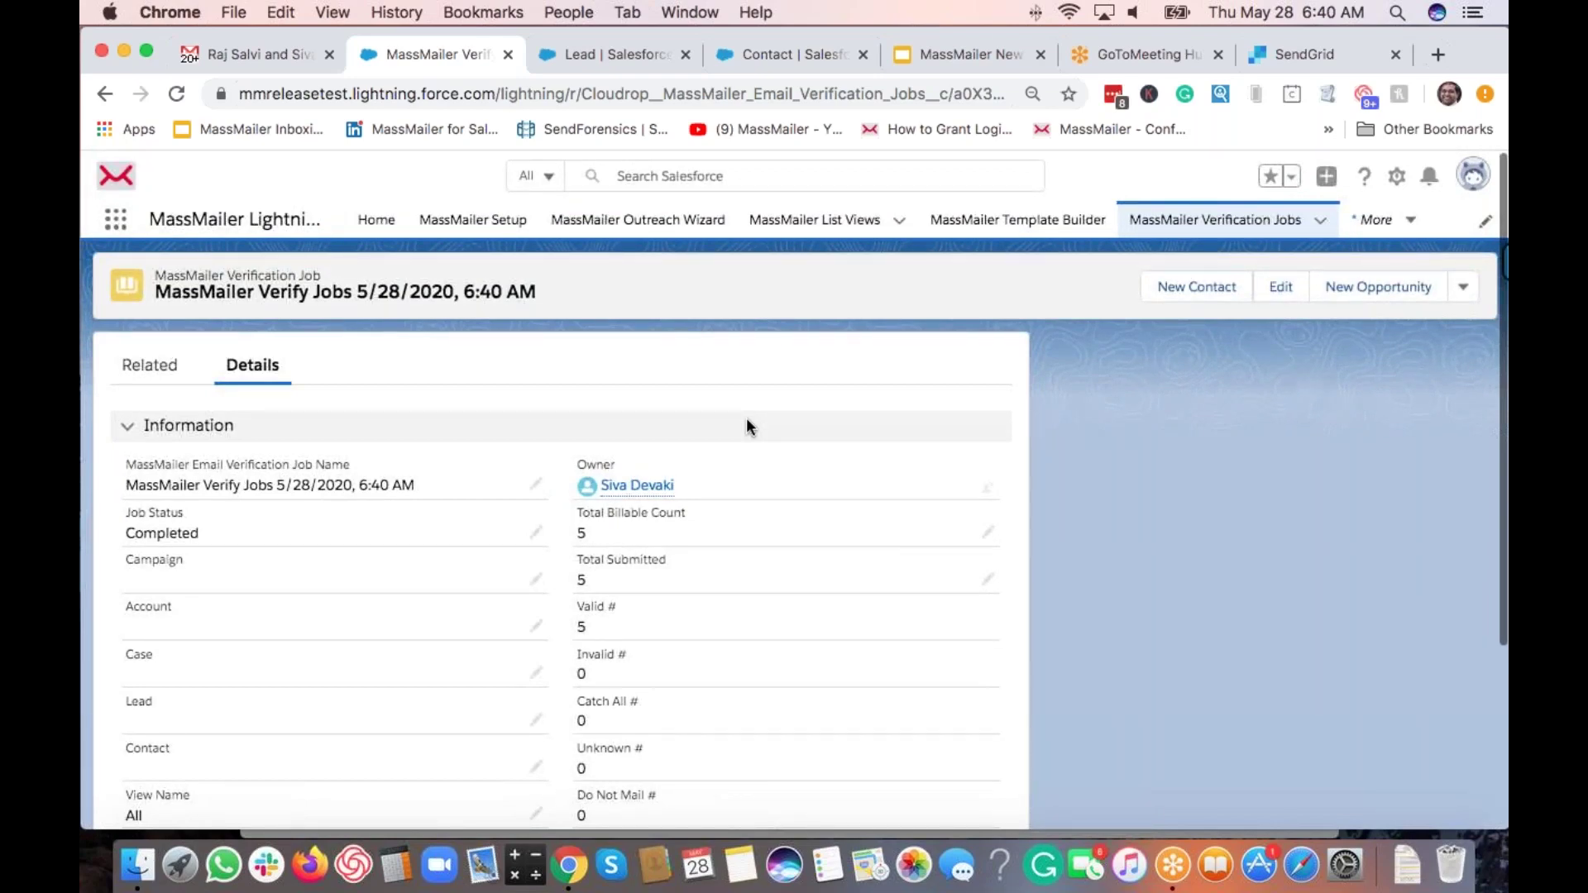
Step: Examine the details of the 6:40 AM verification job and its related MassMailer Verify Status list
scroll(747, 427, "down", 3)
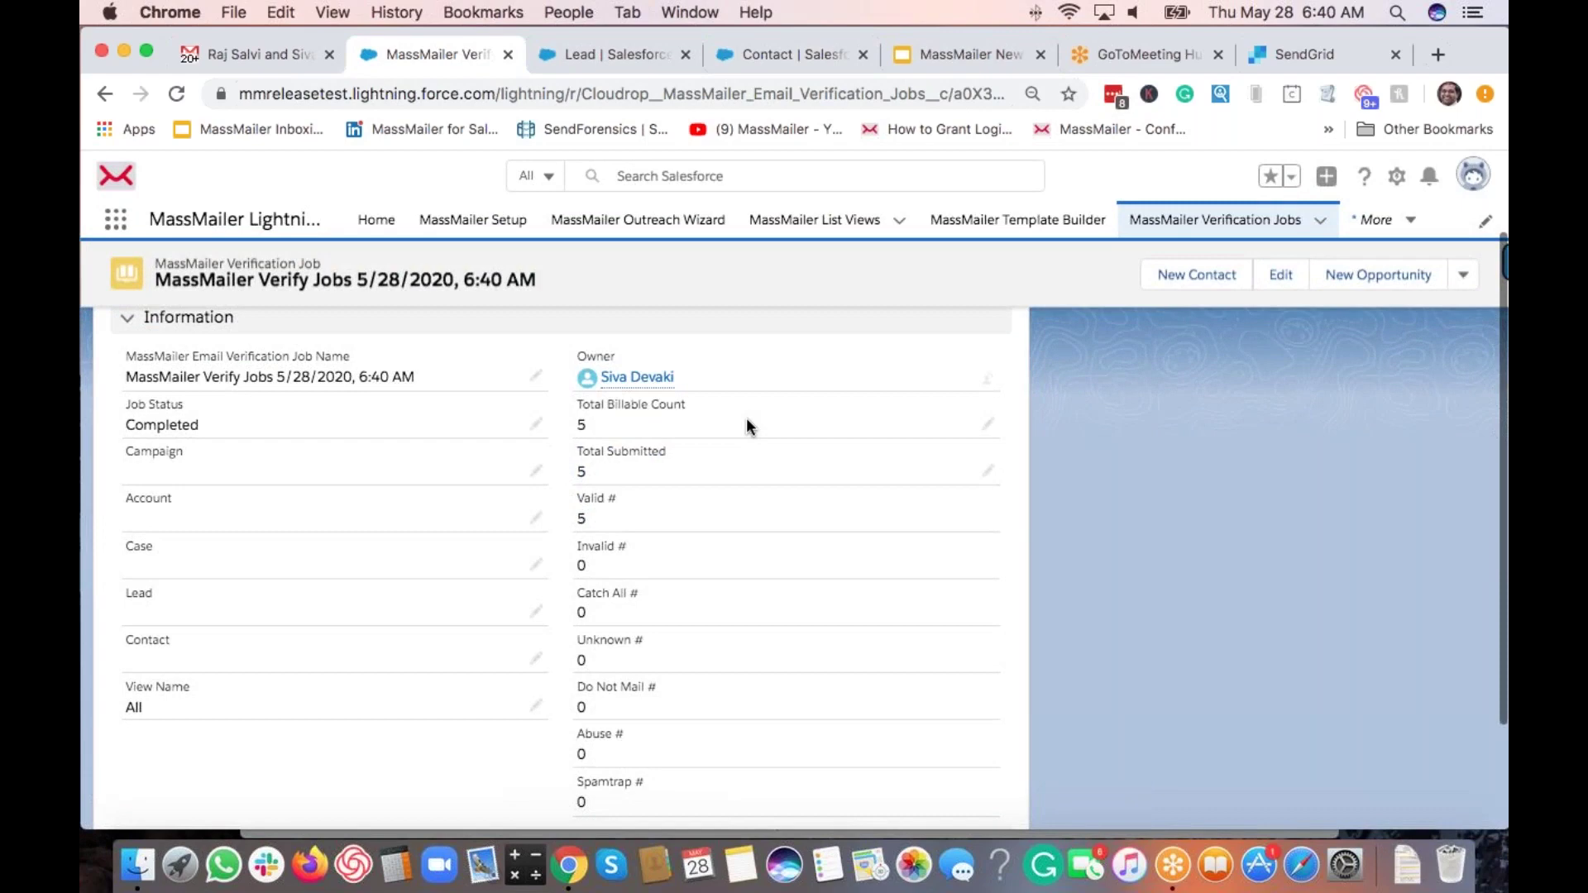
scroll(746, 419, "down", 2)
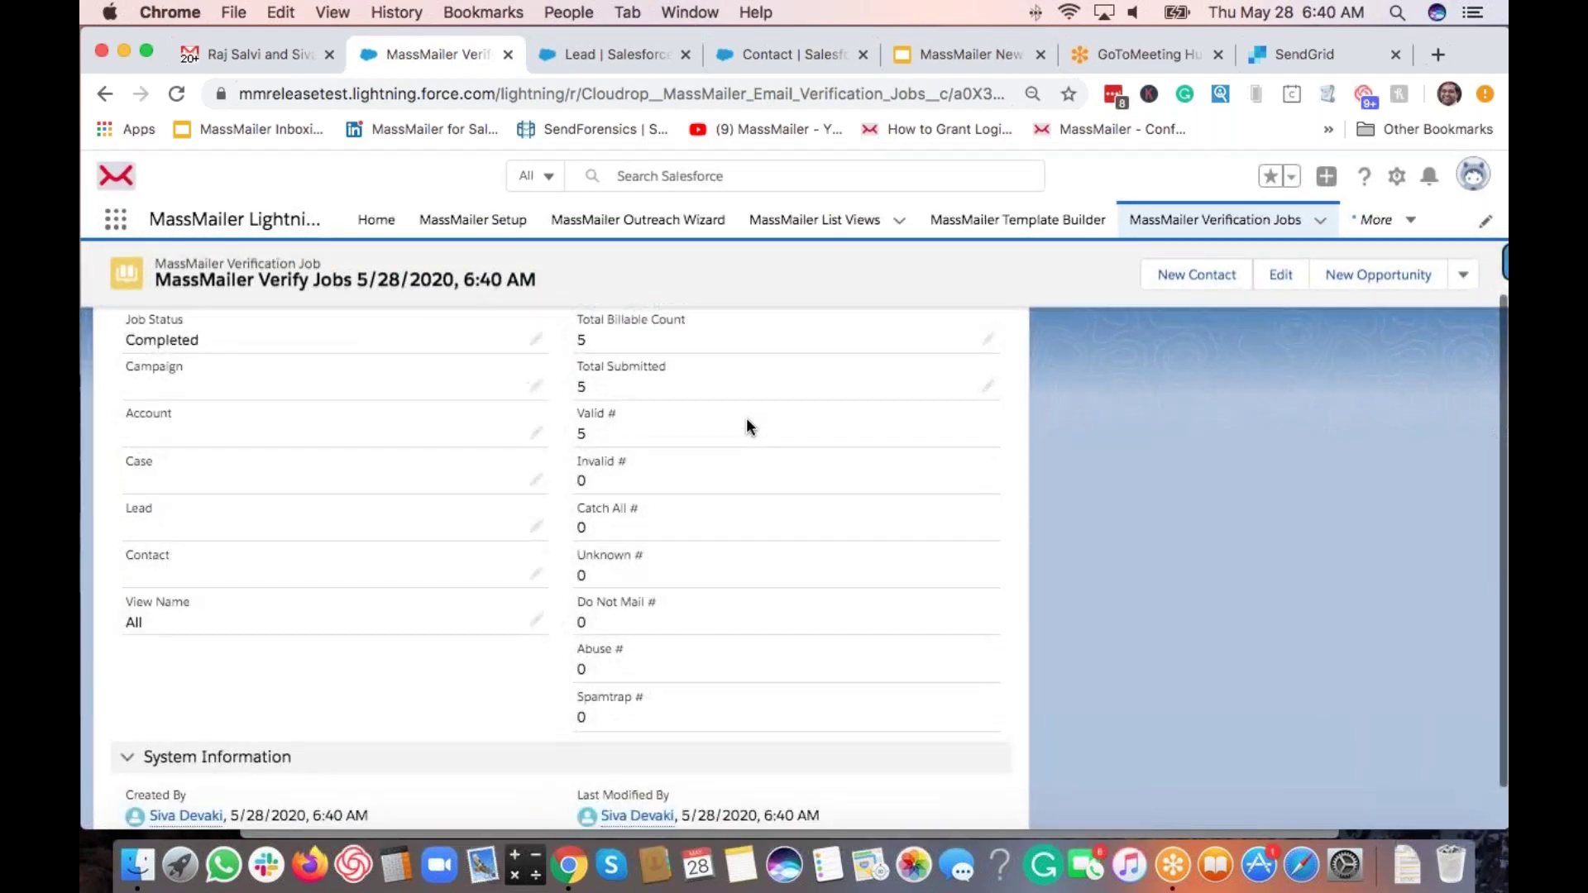
scroll(746, 426, "up", 3)
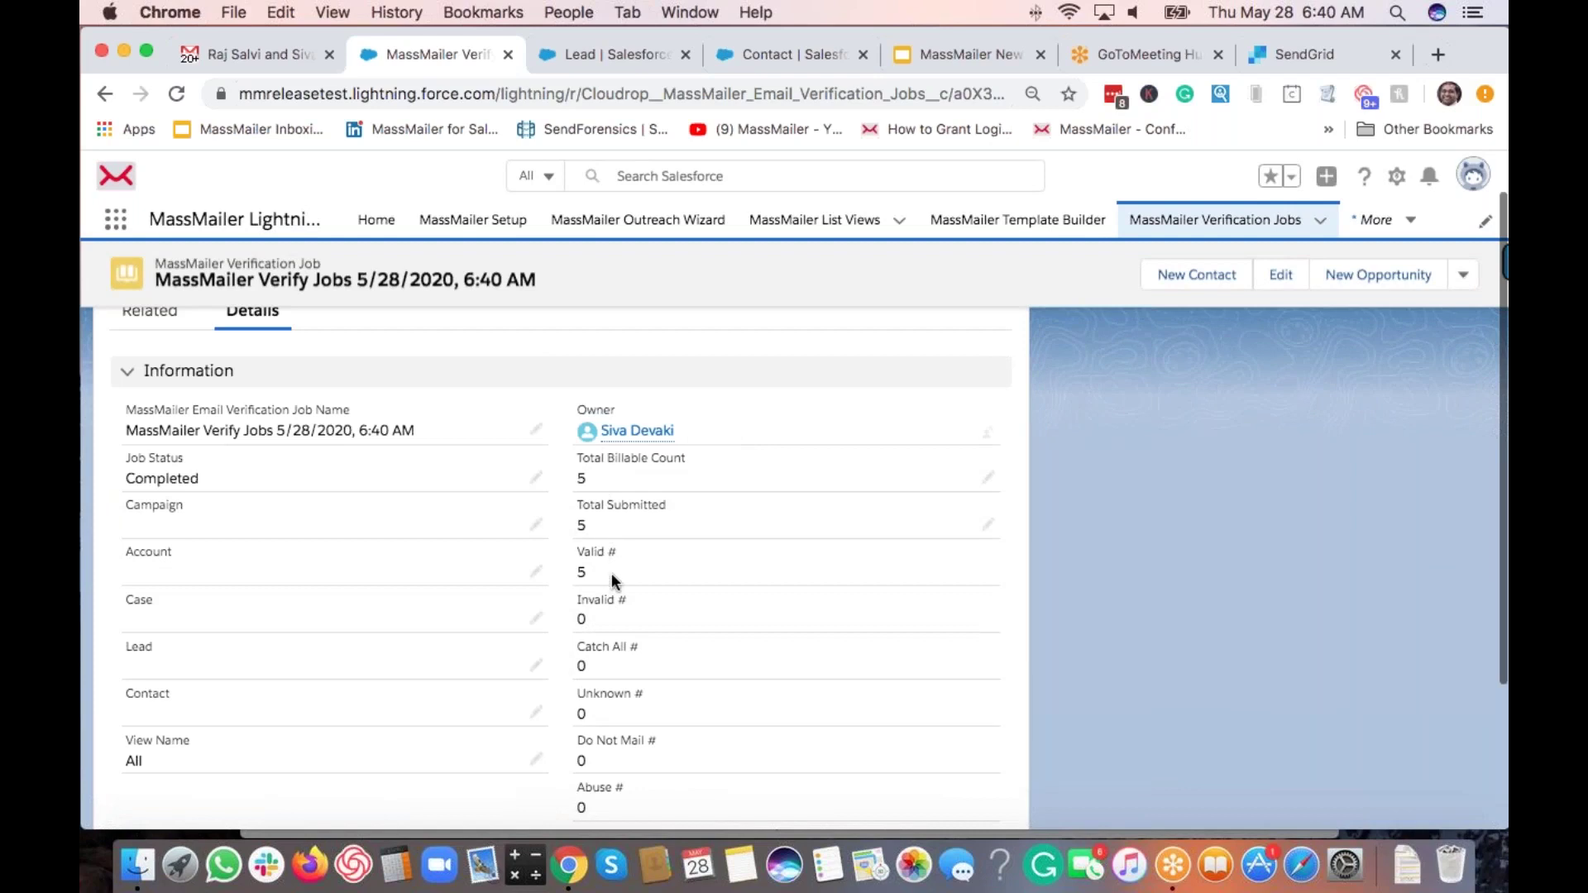
scroll(612, 573, "up", 1)
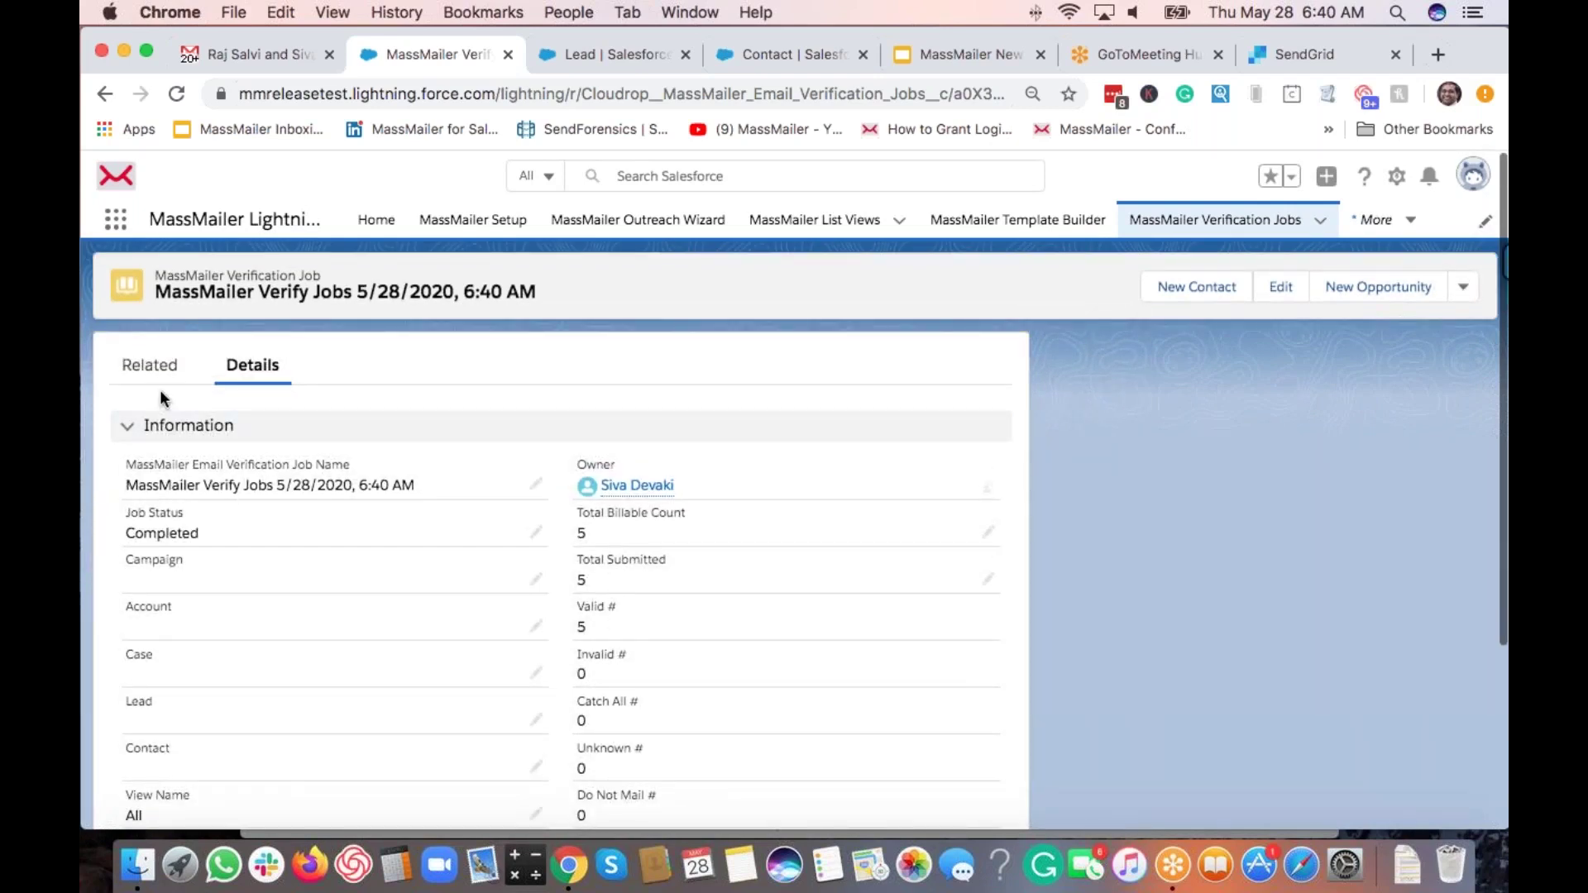
left_click(147, 367)
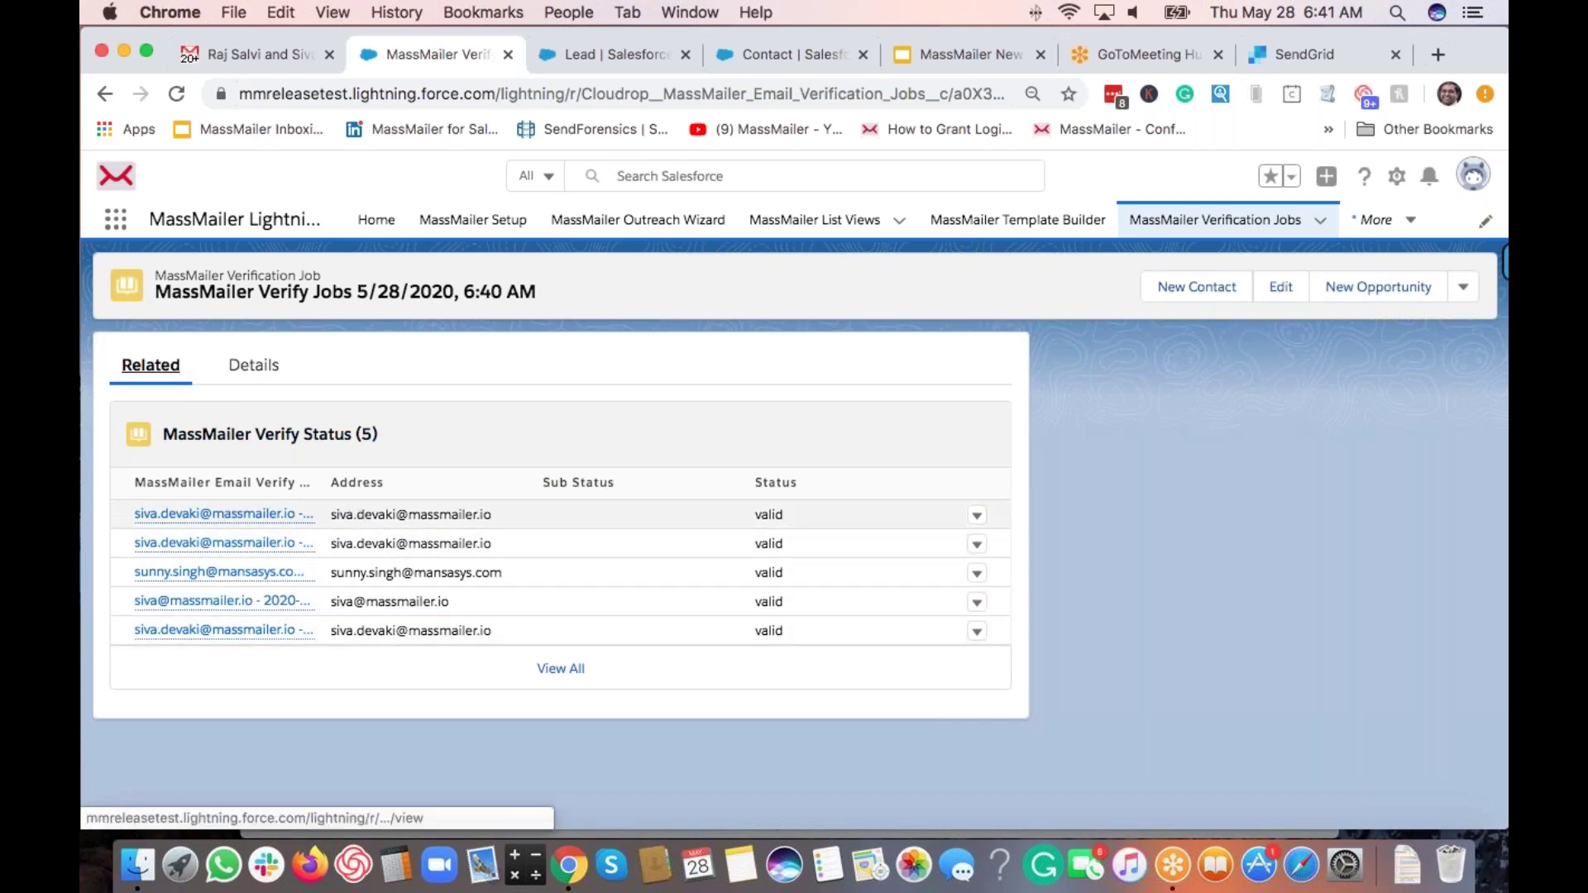
mouse_move(268, 519)
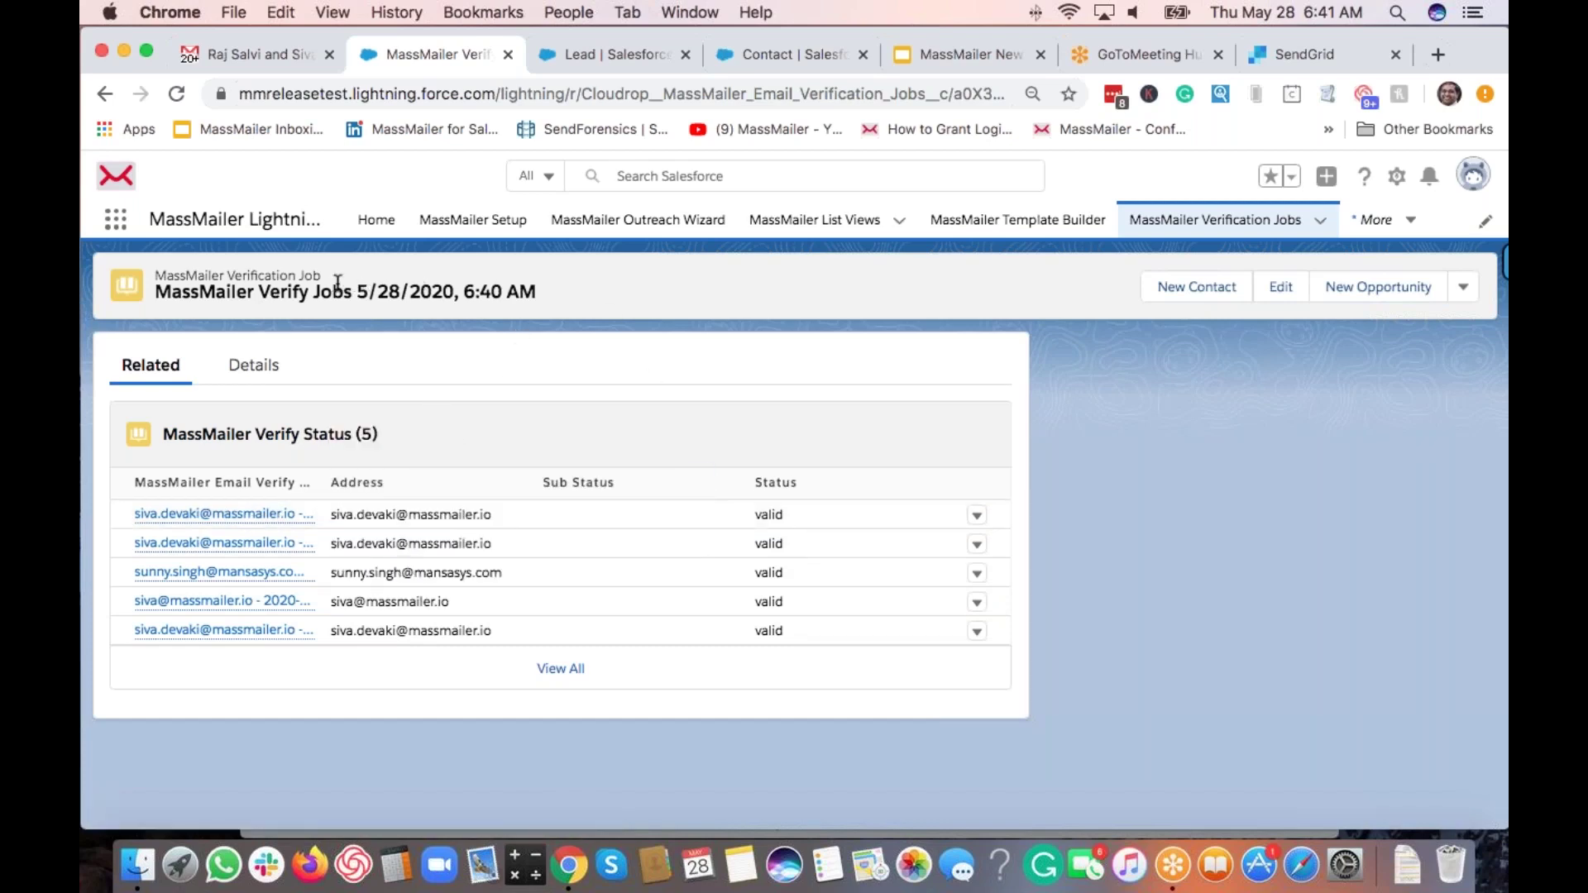
Step: Find and open the Leads object, and switch its list view to All
left_click(116, 219)
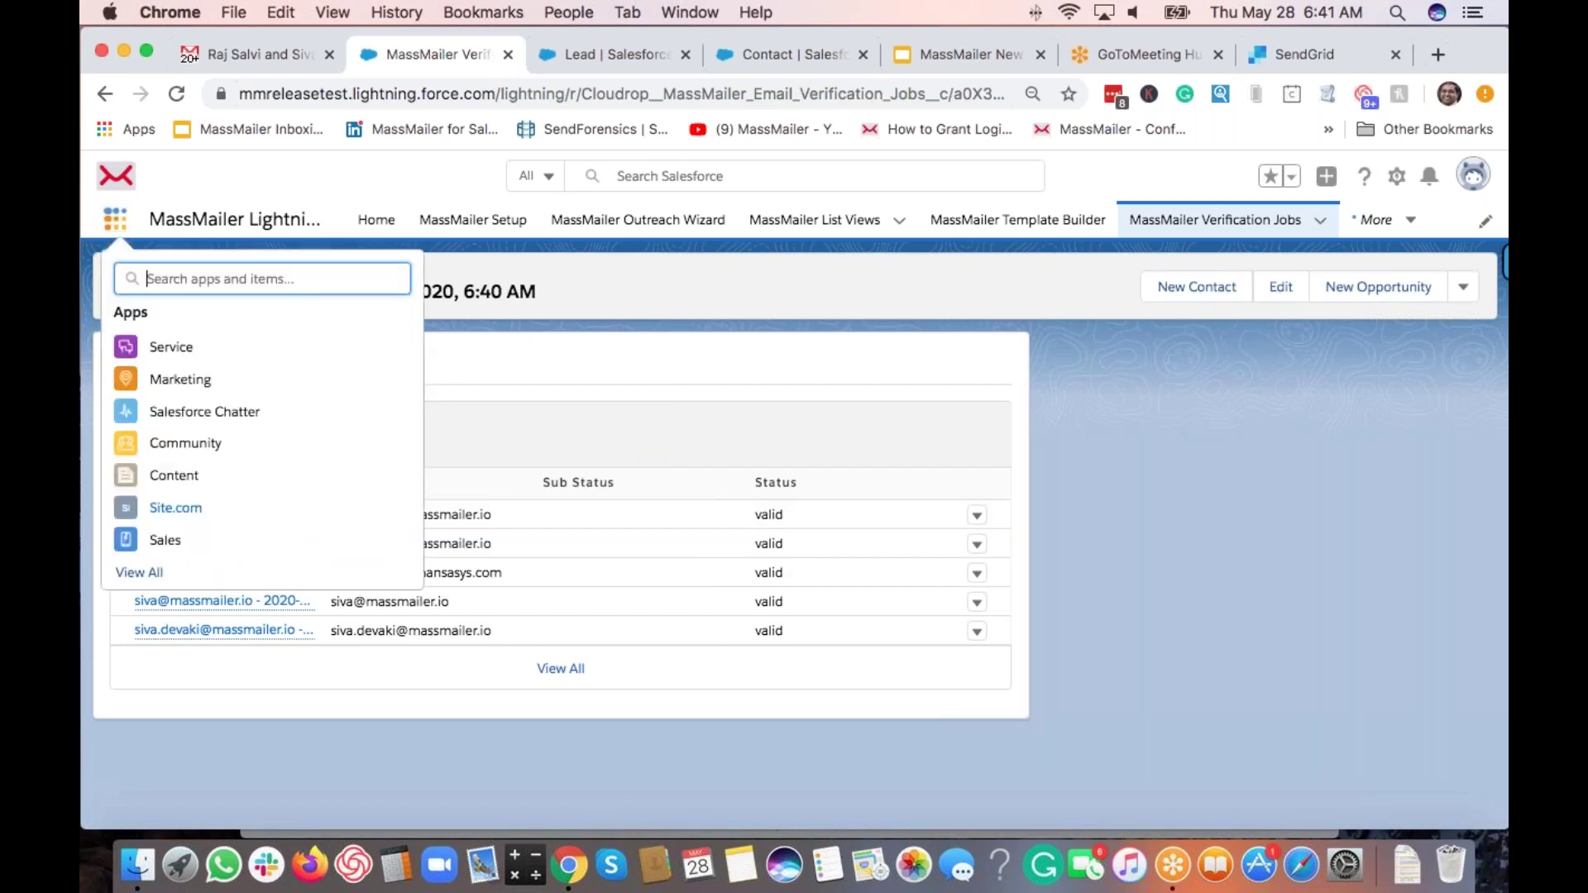
type("lead")
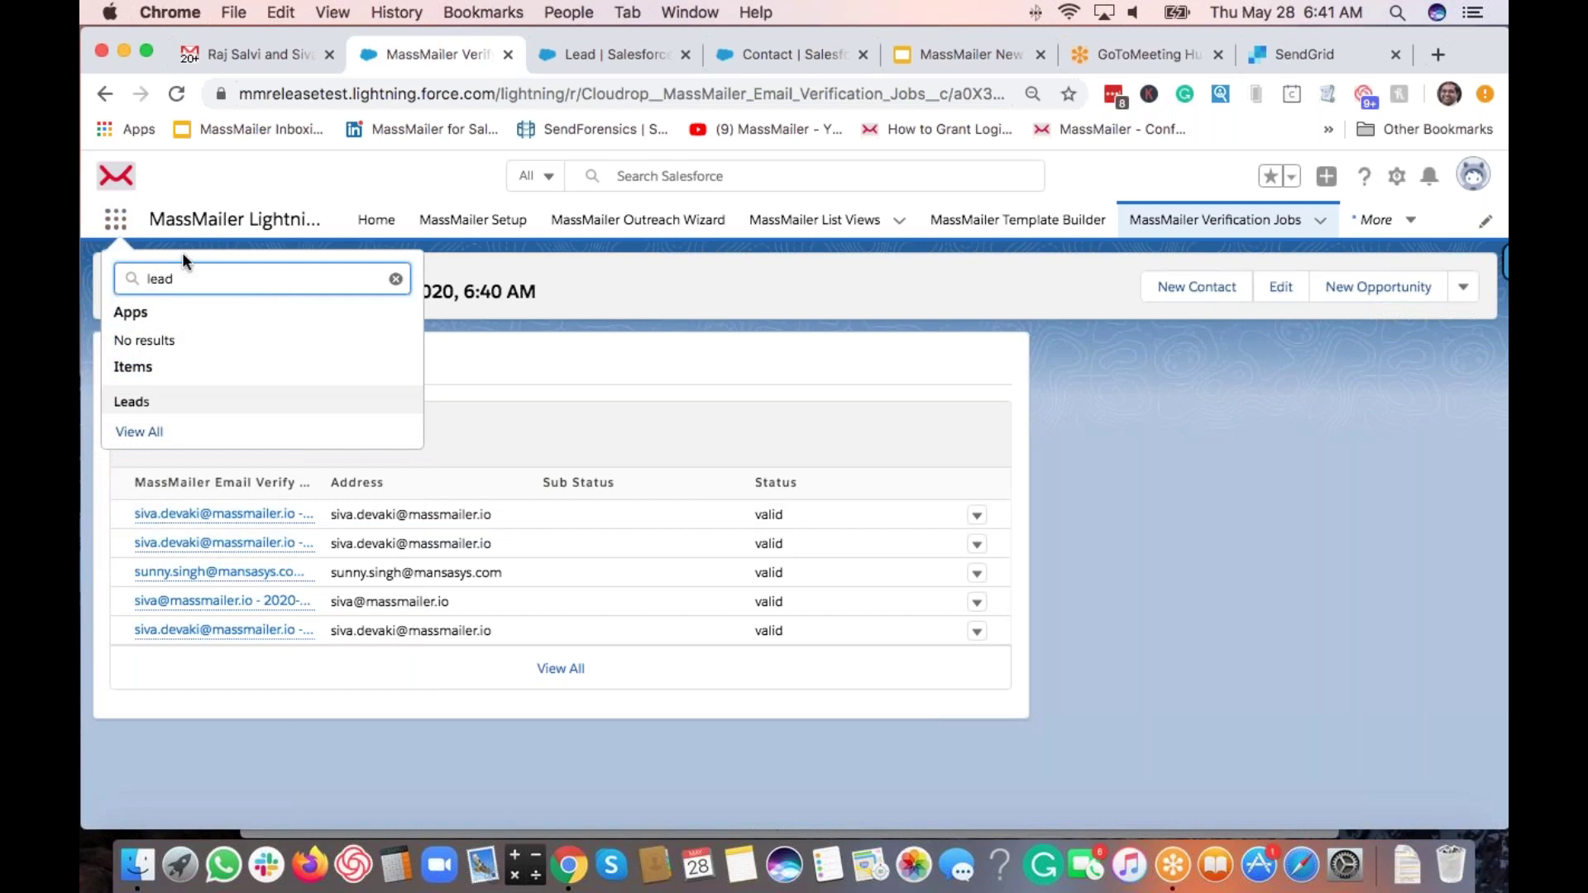
left_click(132, 402)
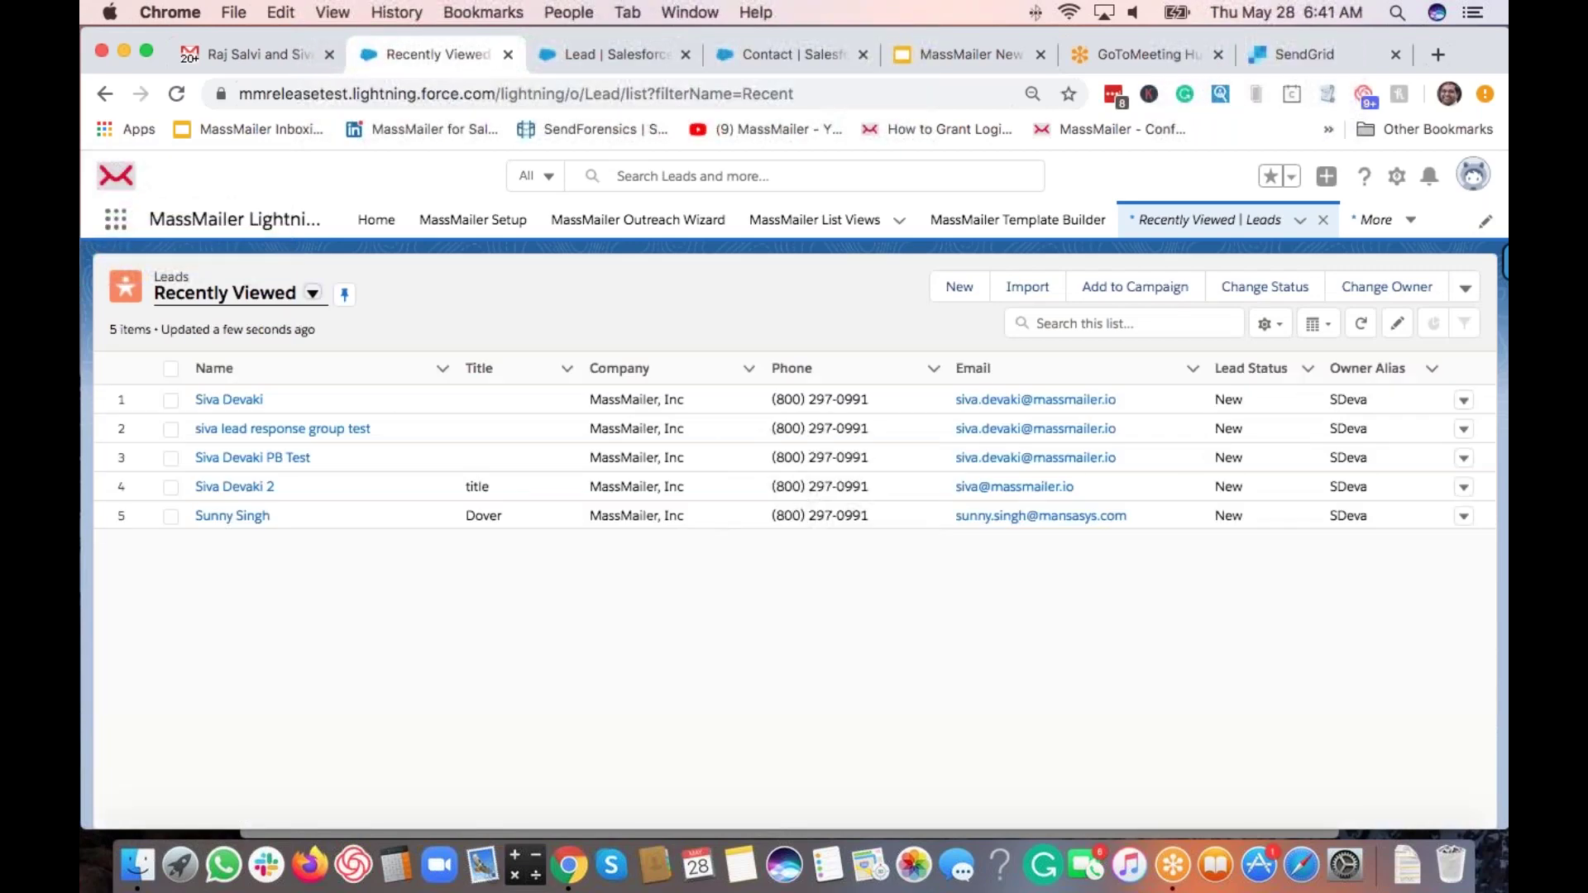
left_click(312, 294)
left_click(267, 372)
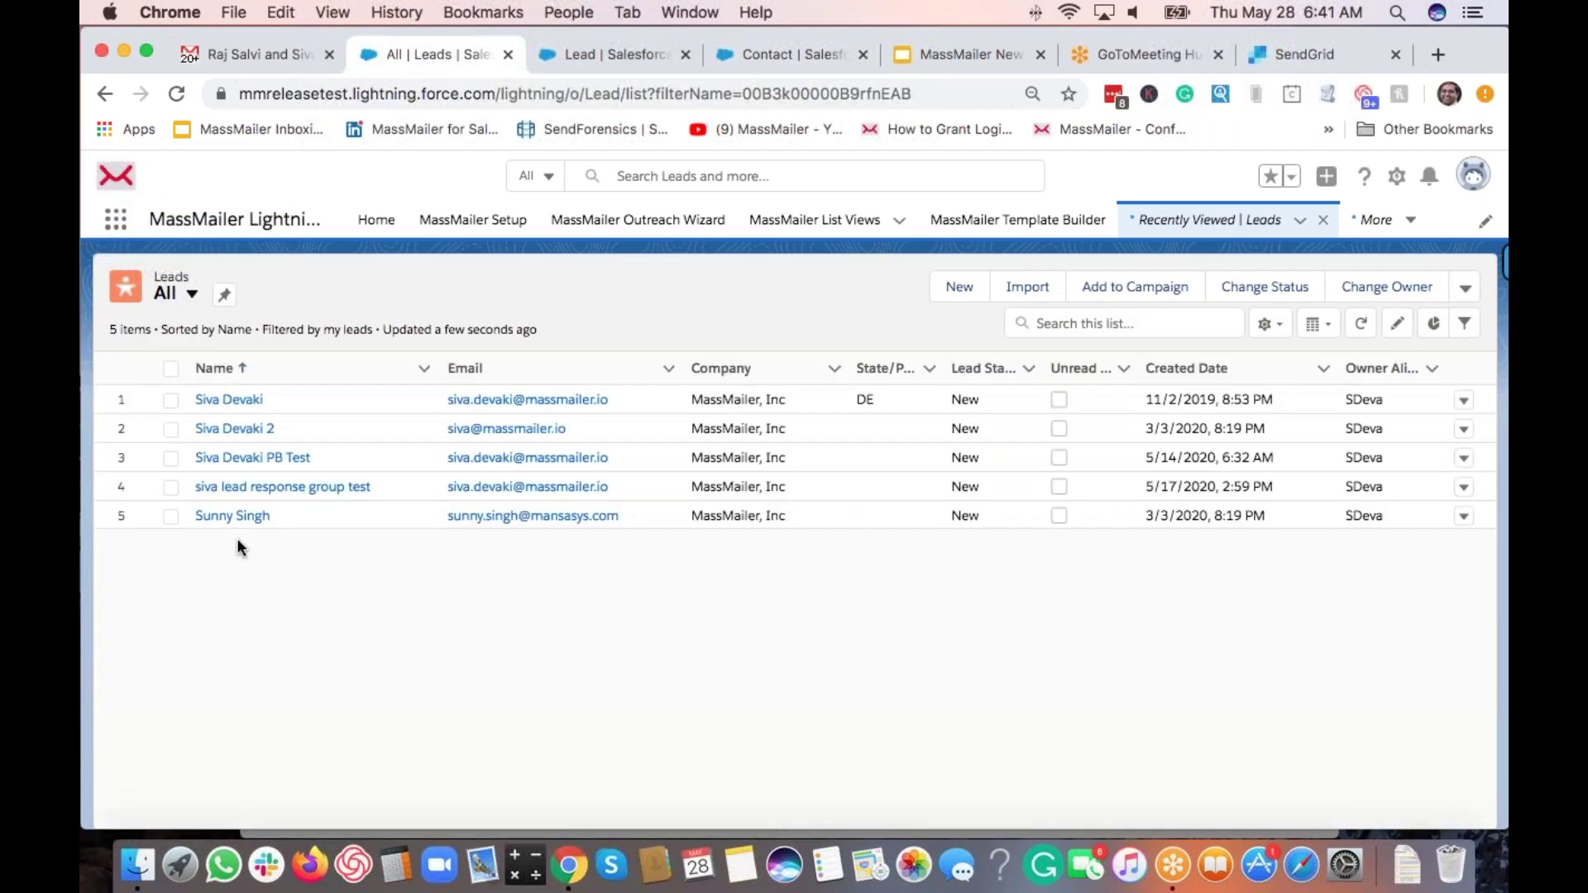
Step: Select the second and fourth leads in the list and launch MassMailer Verify for them
left_click(169, 427)
left_click(171, 487)
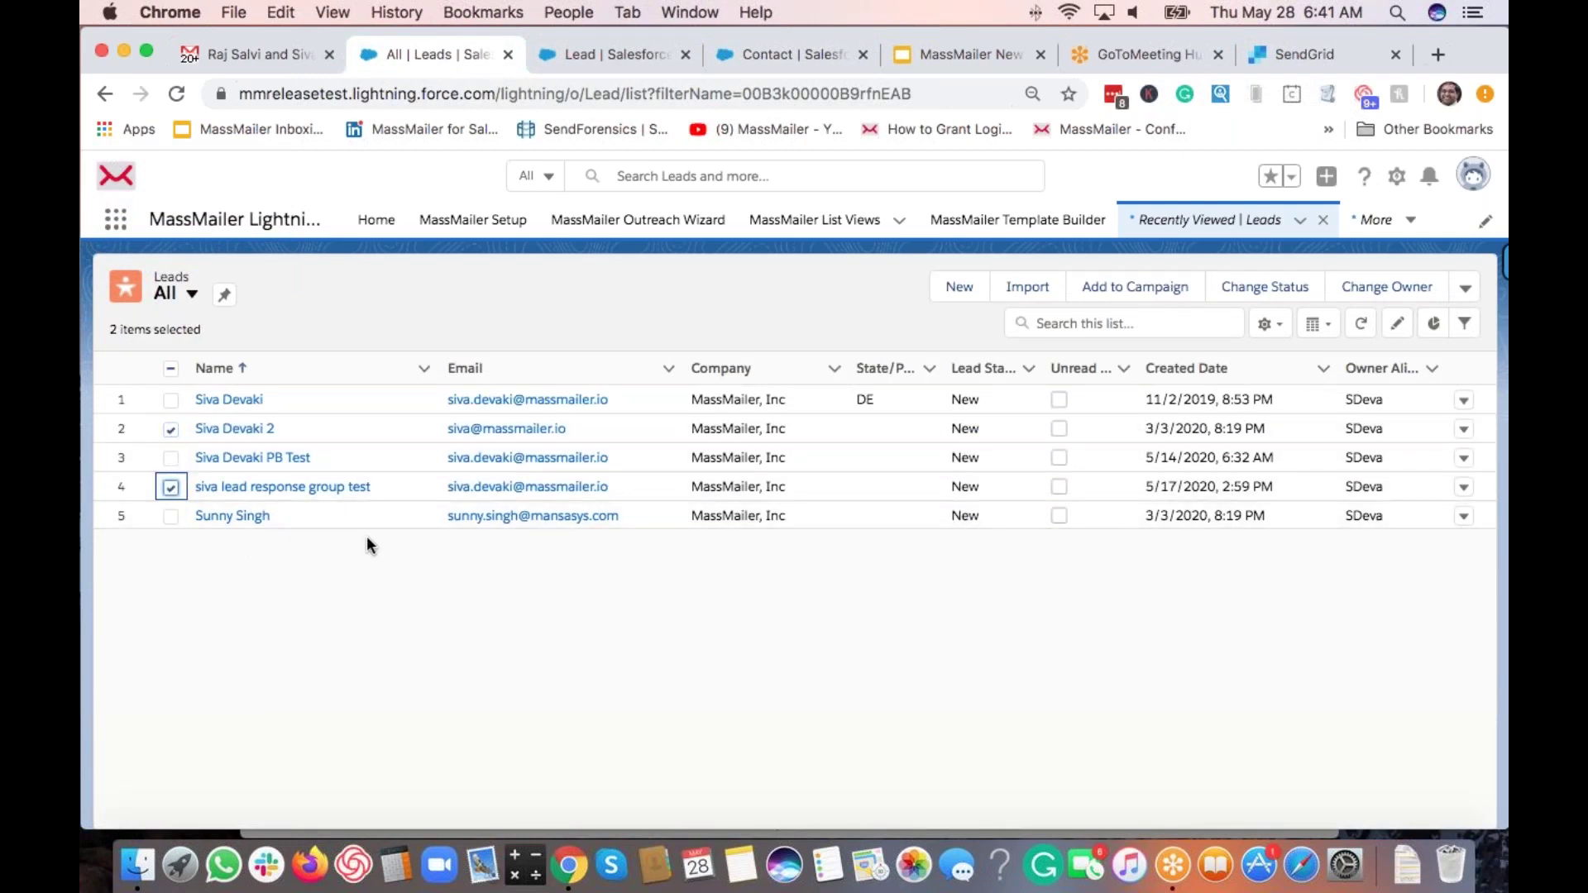
left_click(1465, 288)
left_click(1393, 433)
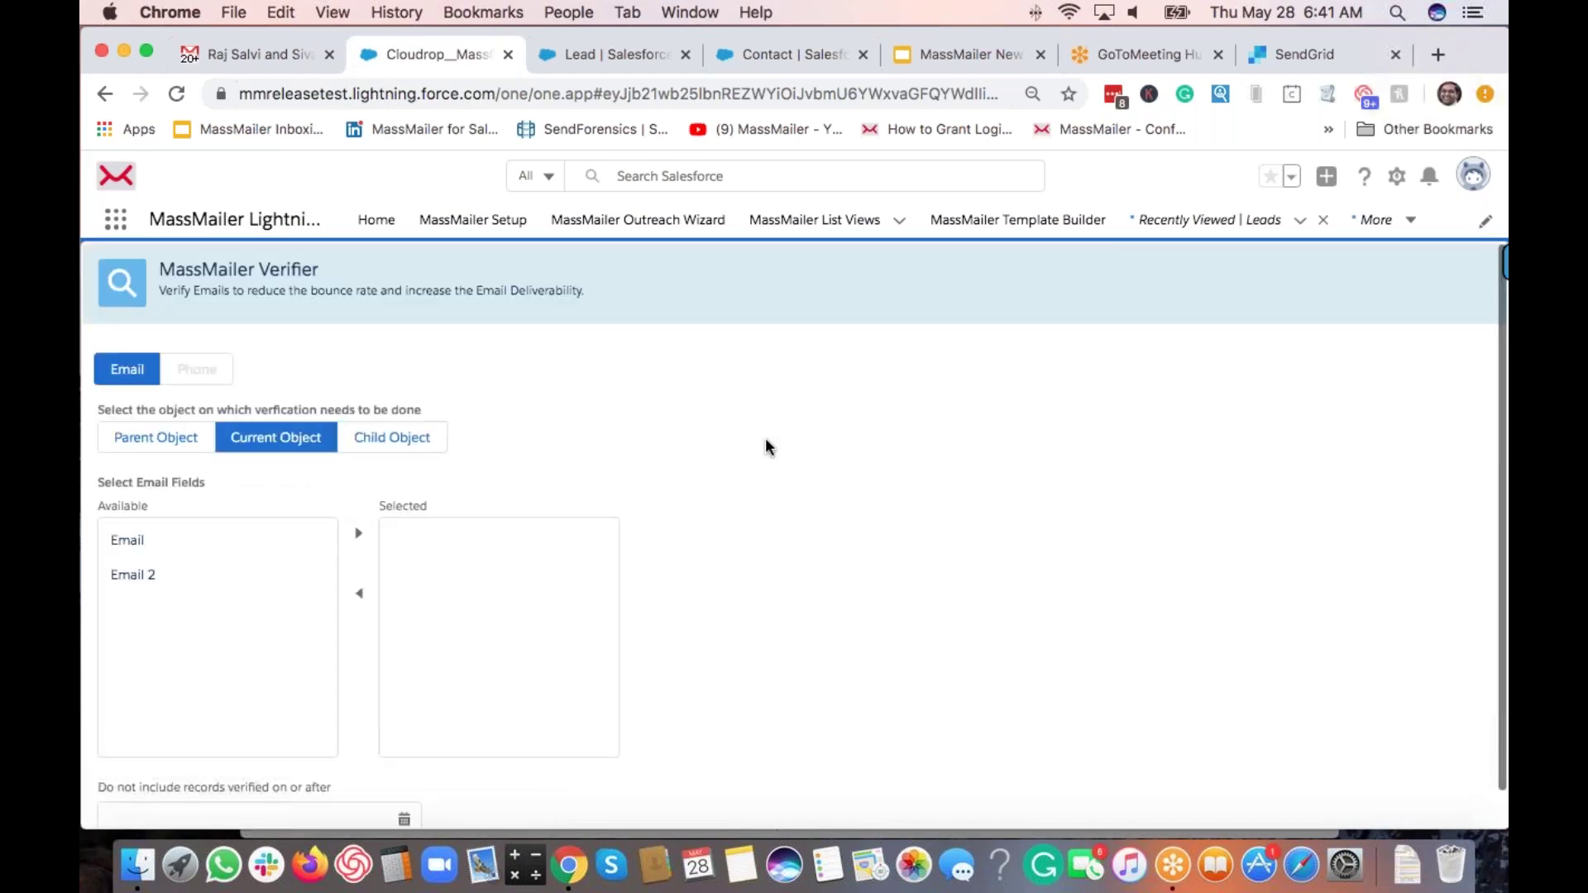
Step: Submit verification of the two leads' Email field and view the new job's related MassMailer Verify Status list
left_click(305, 542)
left_click(358, 533)
scroll(746, 610, "down", 1)
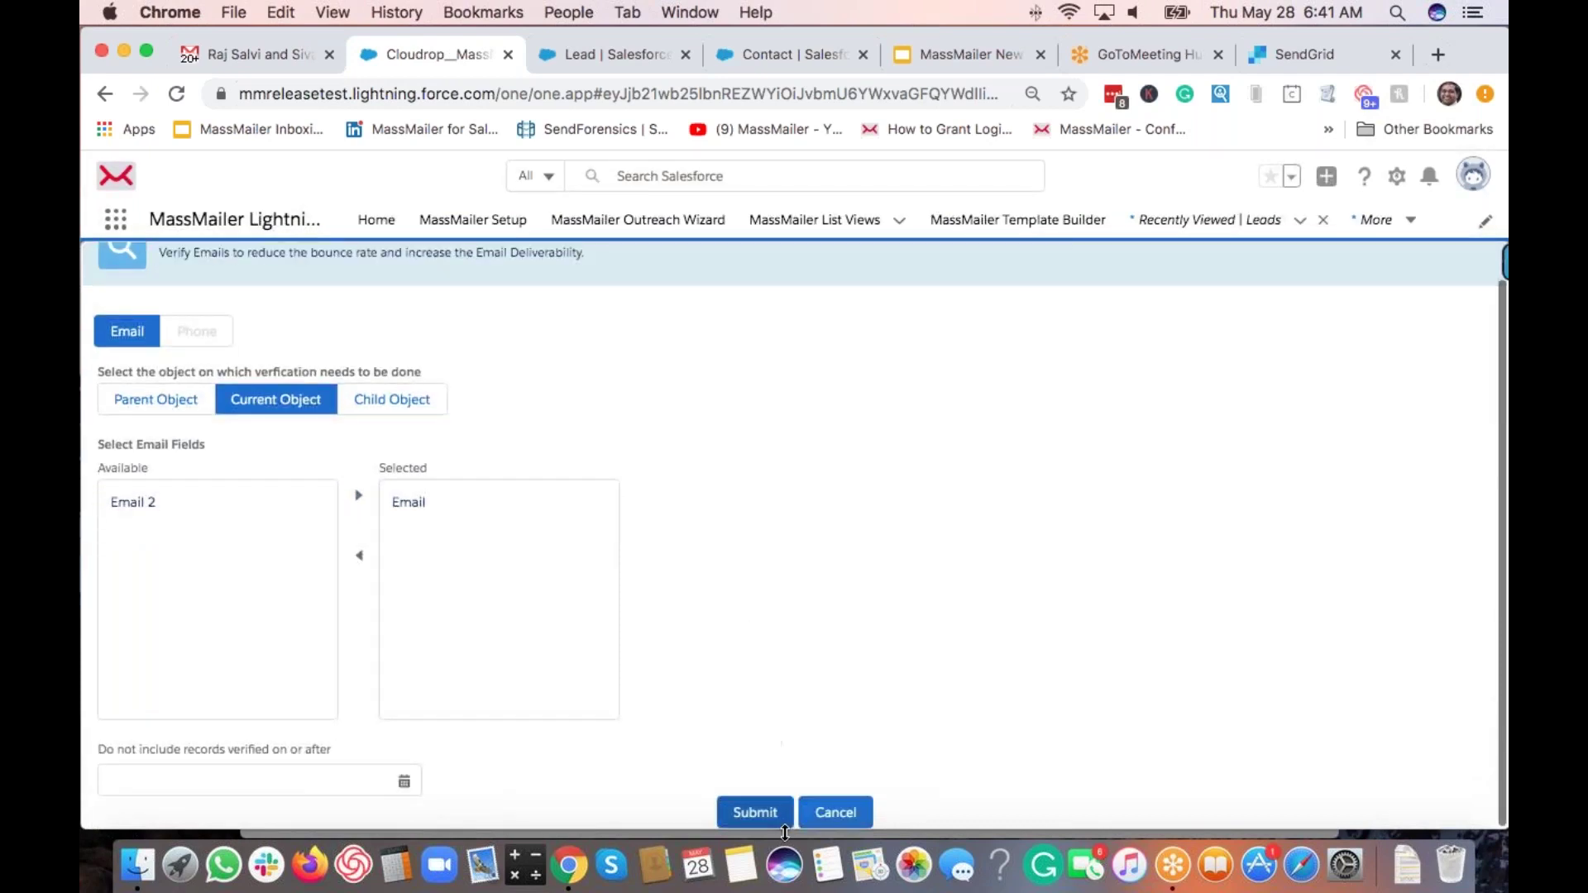
left_click(764, 815)
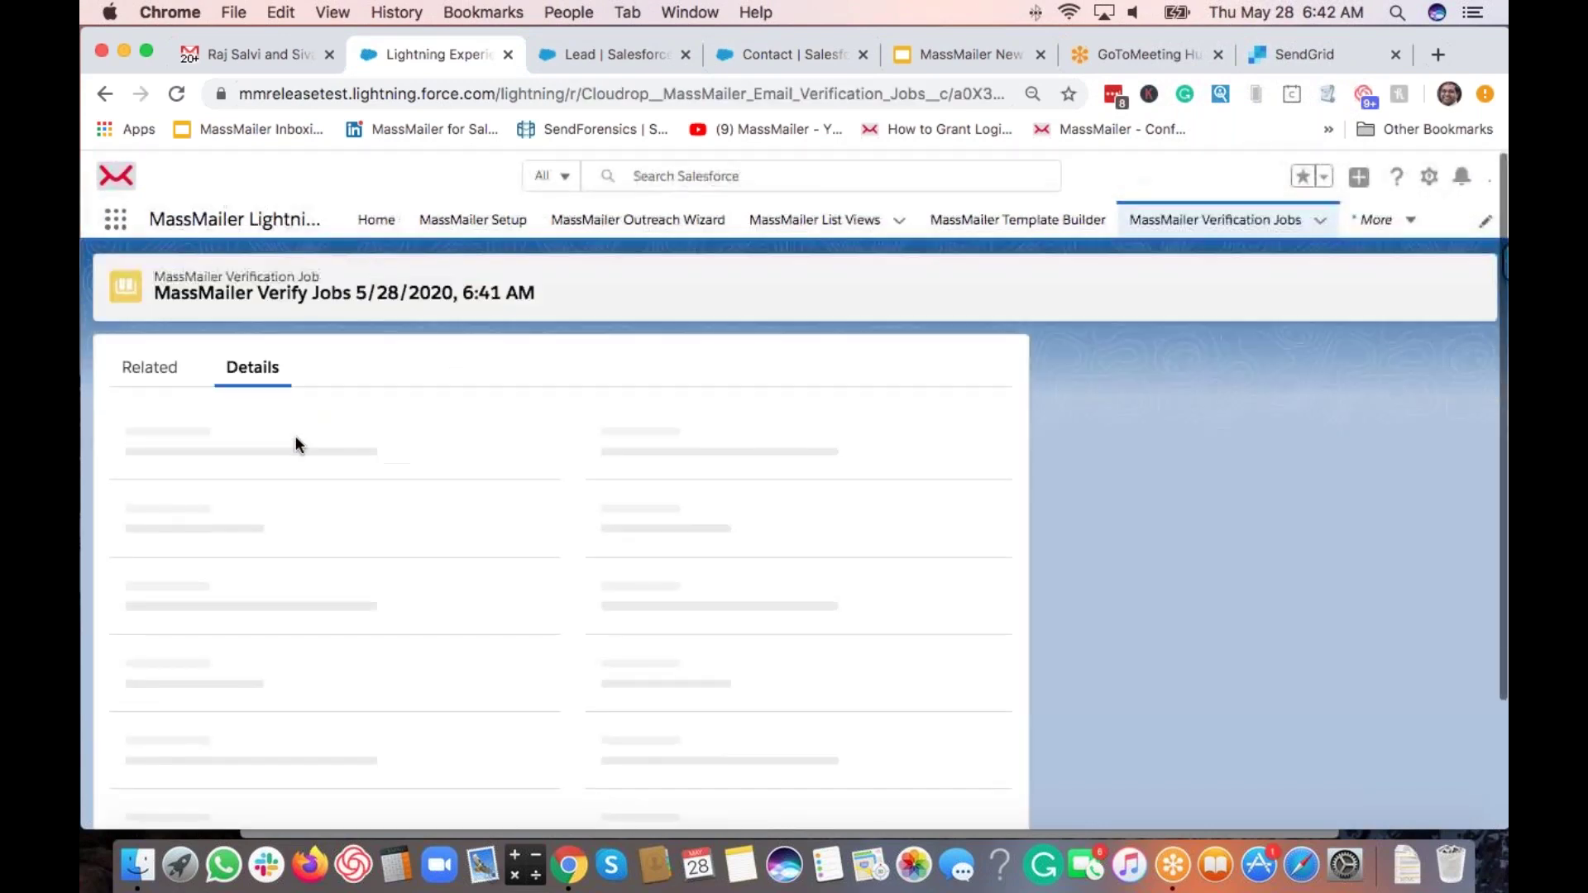
left_click(137, 365)
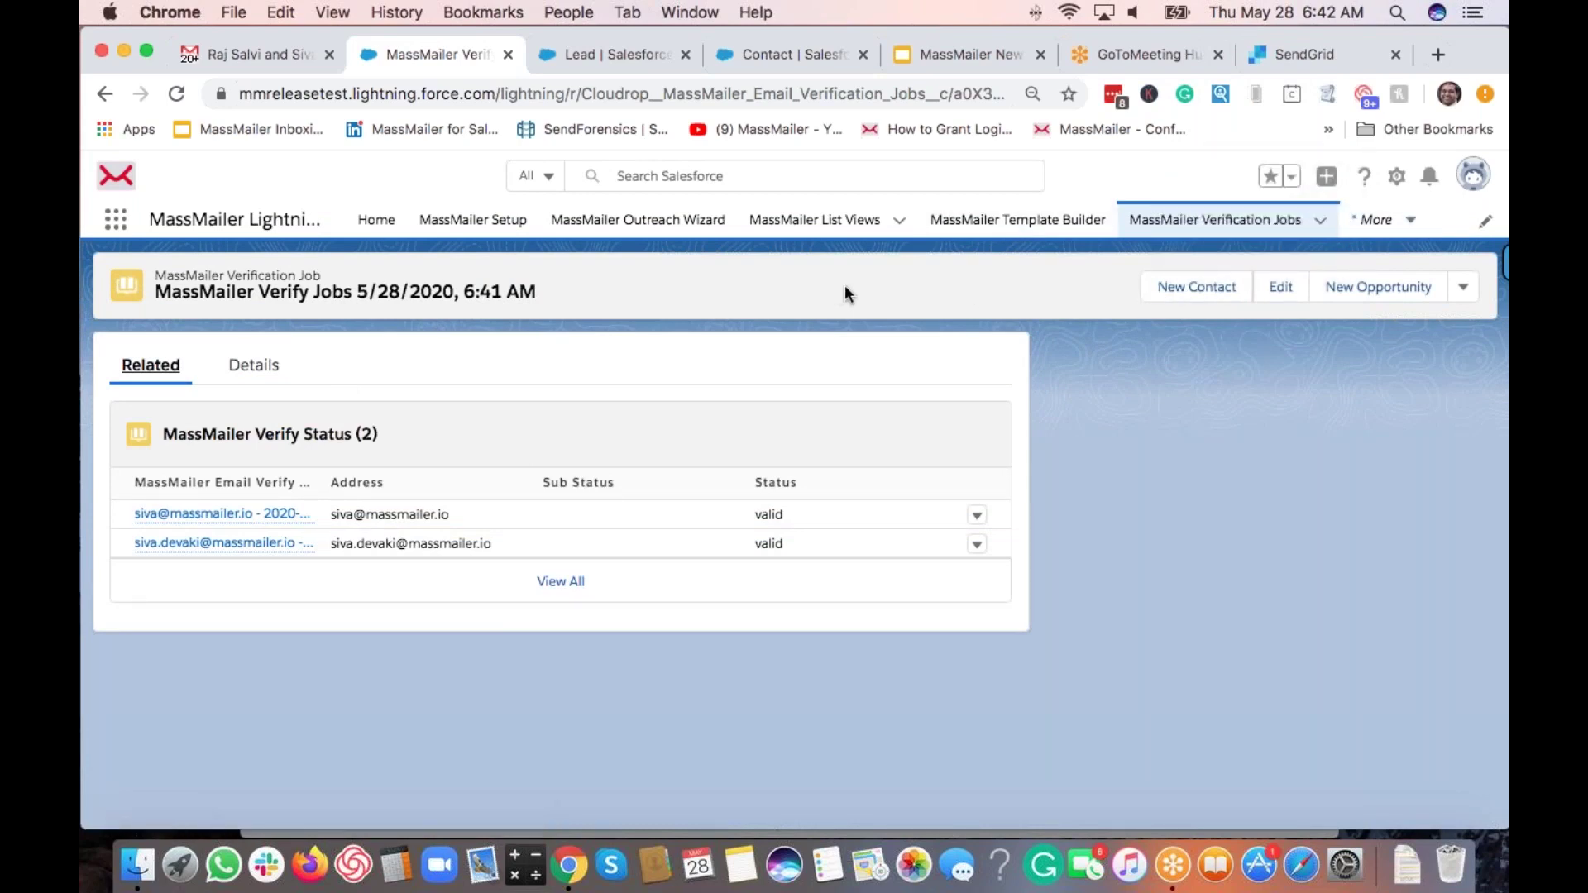
Step: Find the Courses object by searching for "cou" and open the Histor Invalid course
left_click(1416, 235)
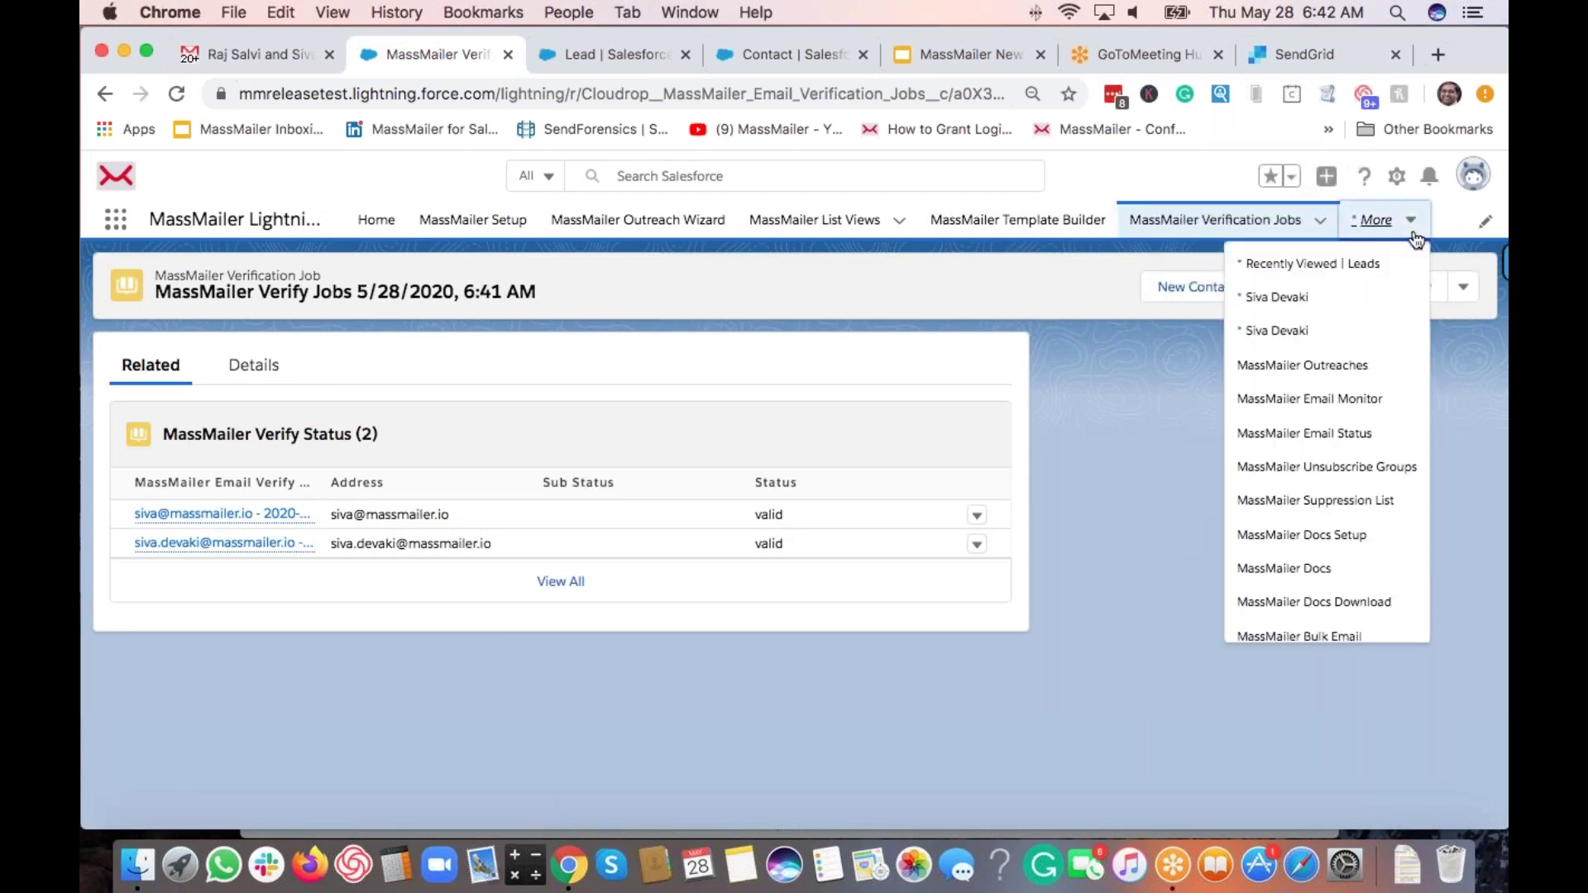
left_click(859, 289)
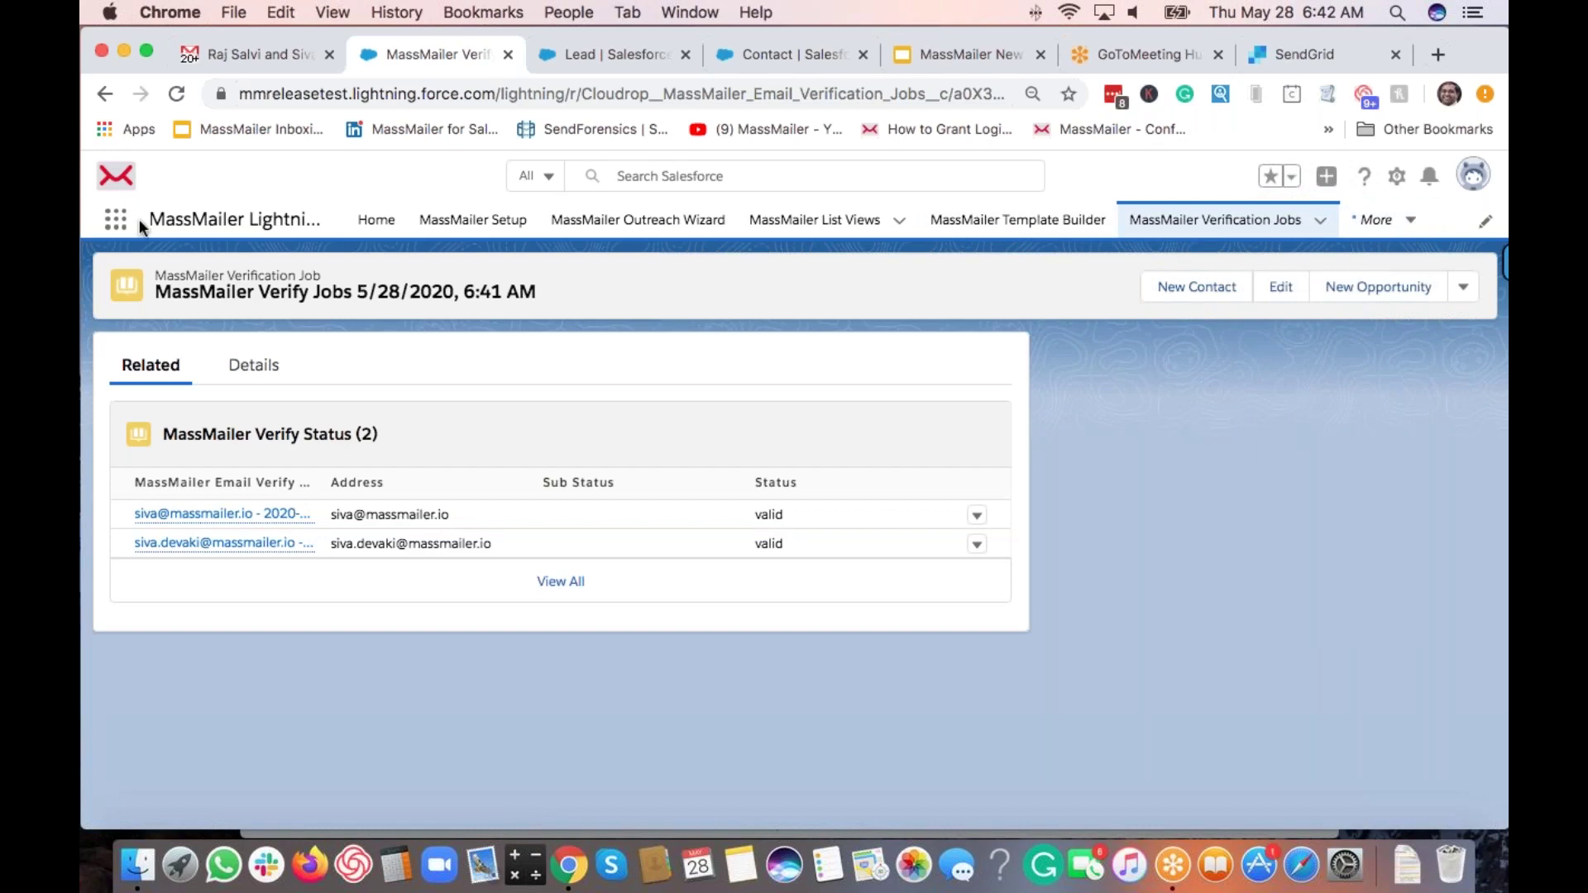
left_click(116, 219)
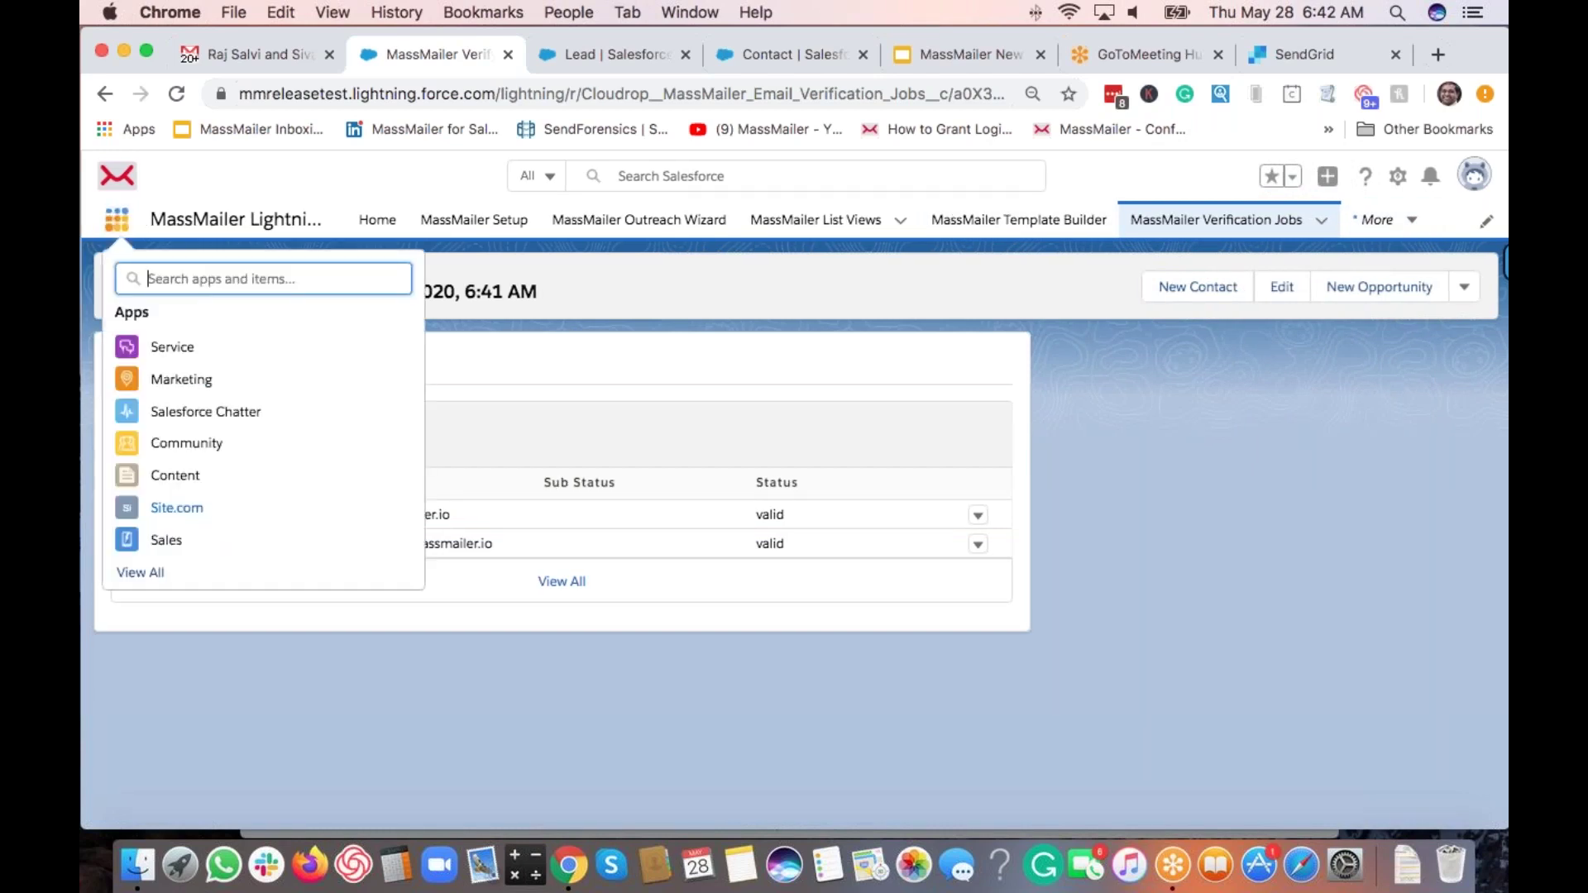
type("ou")
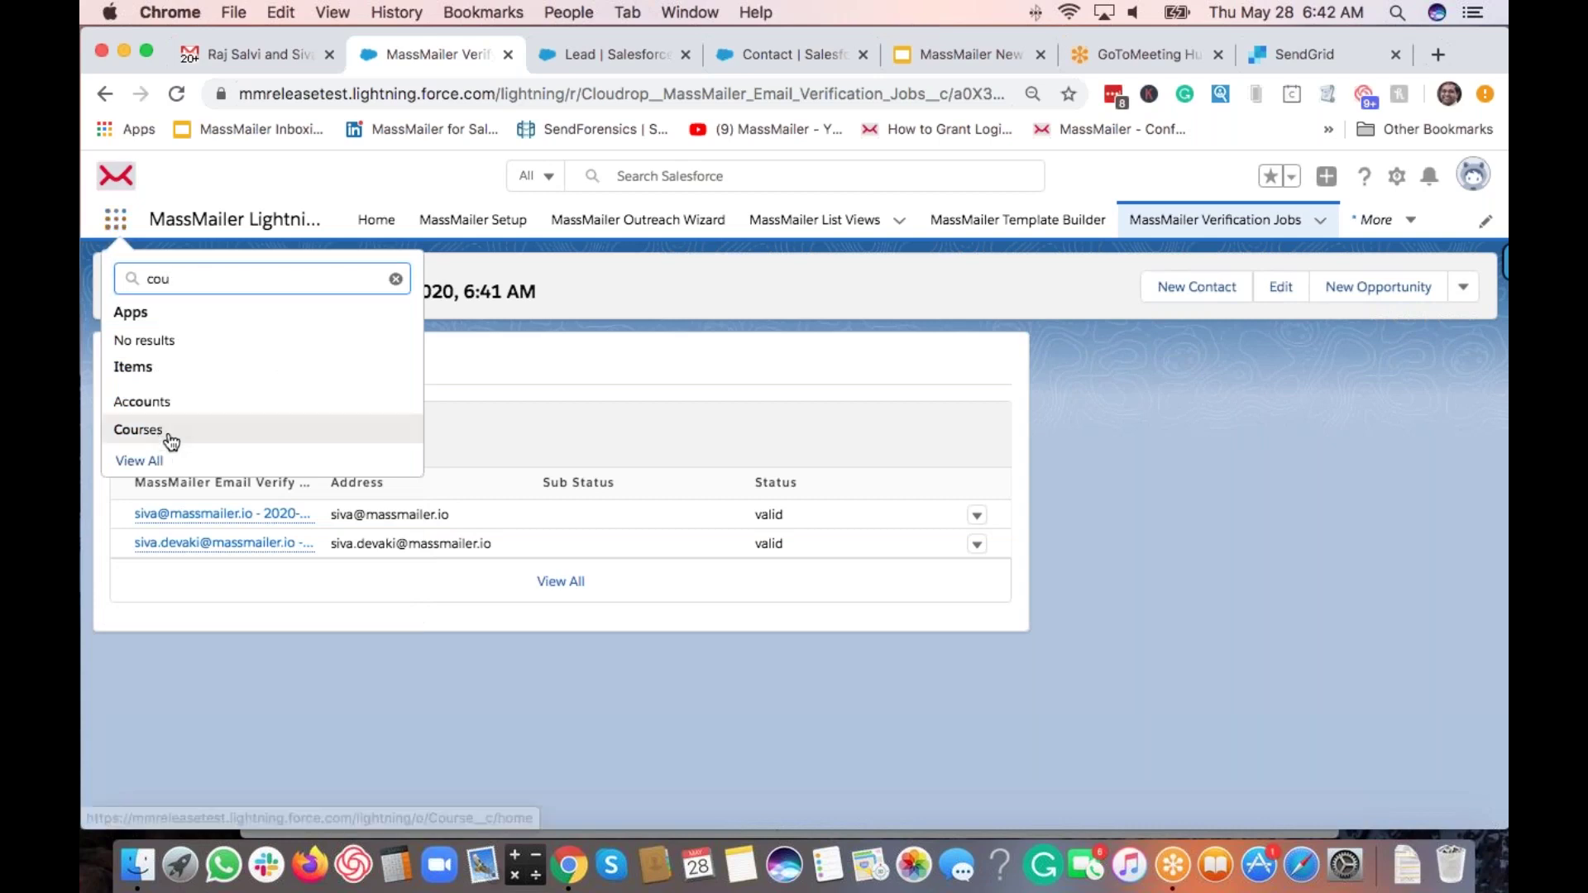
left_click(228, 434)
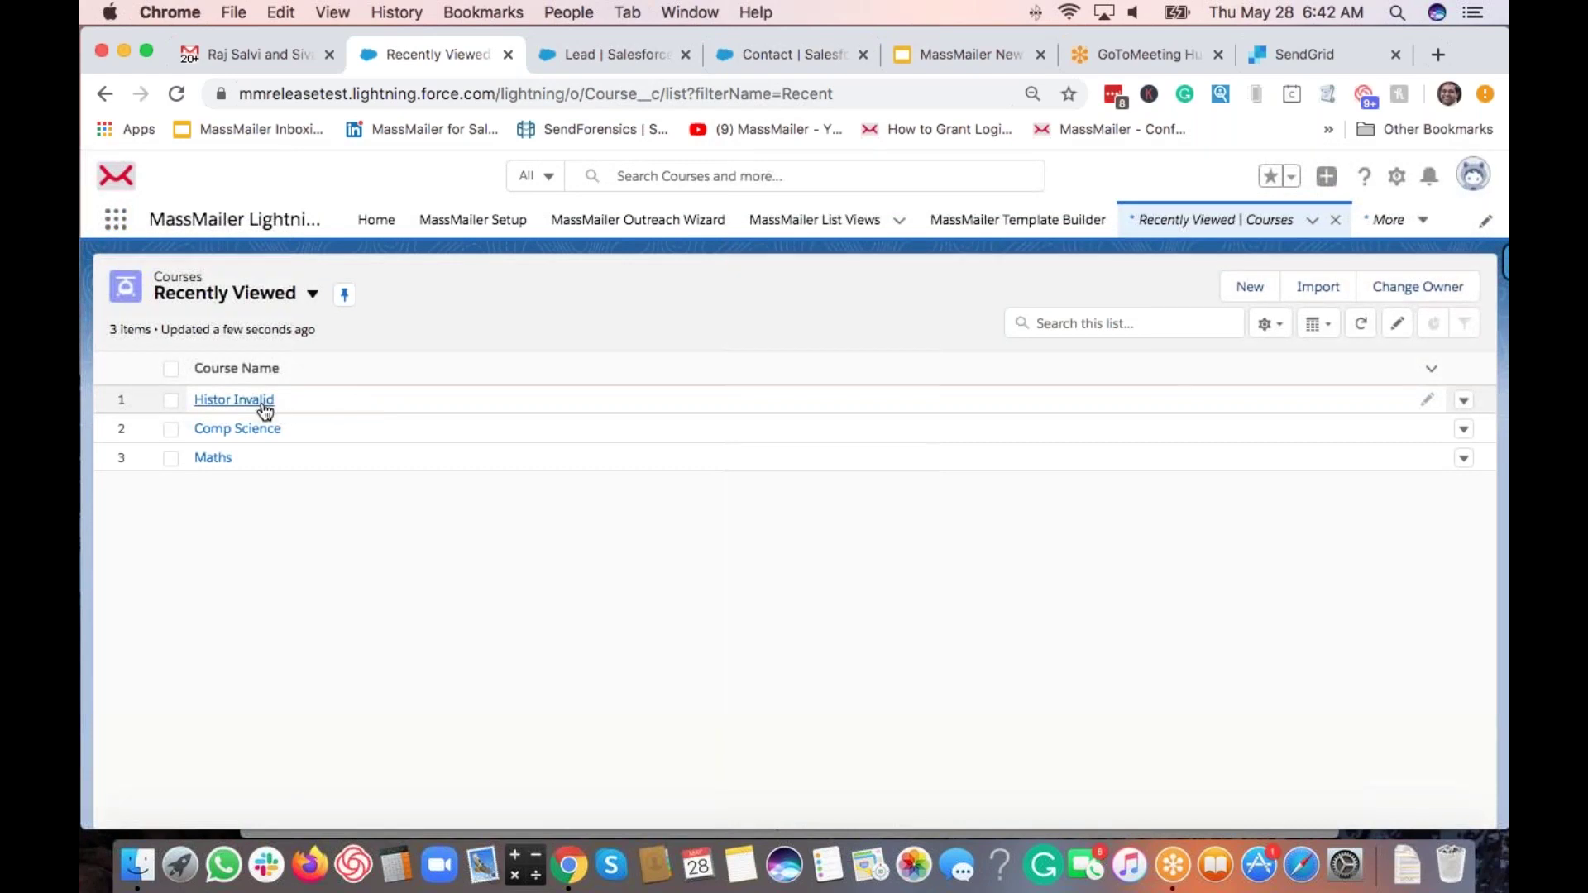
left_click(257, 404)
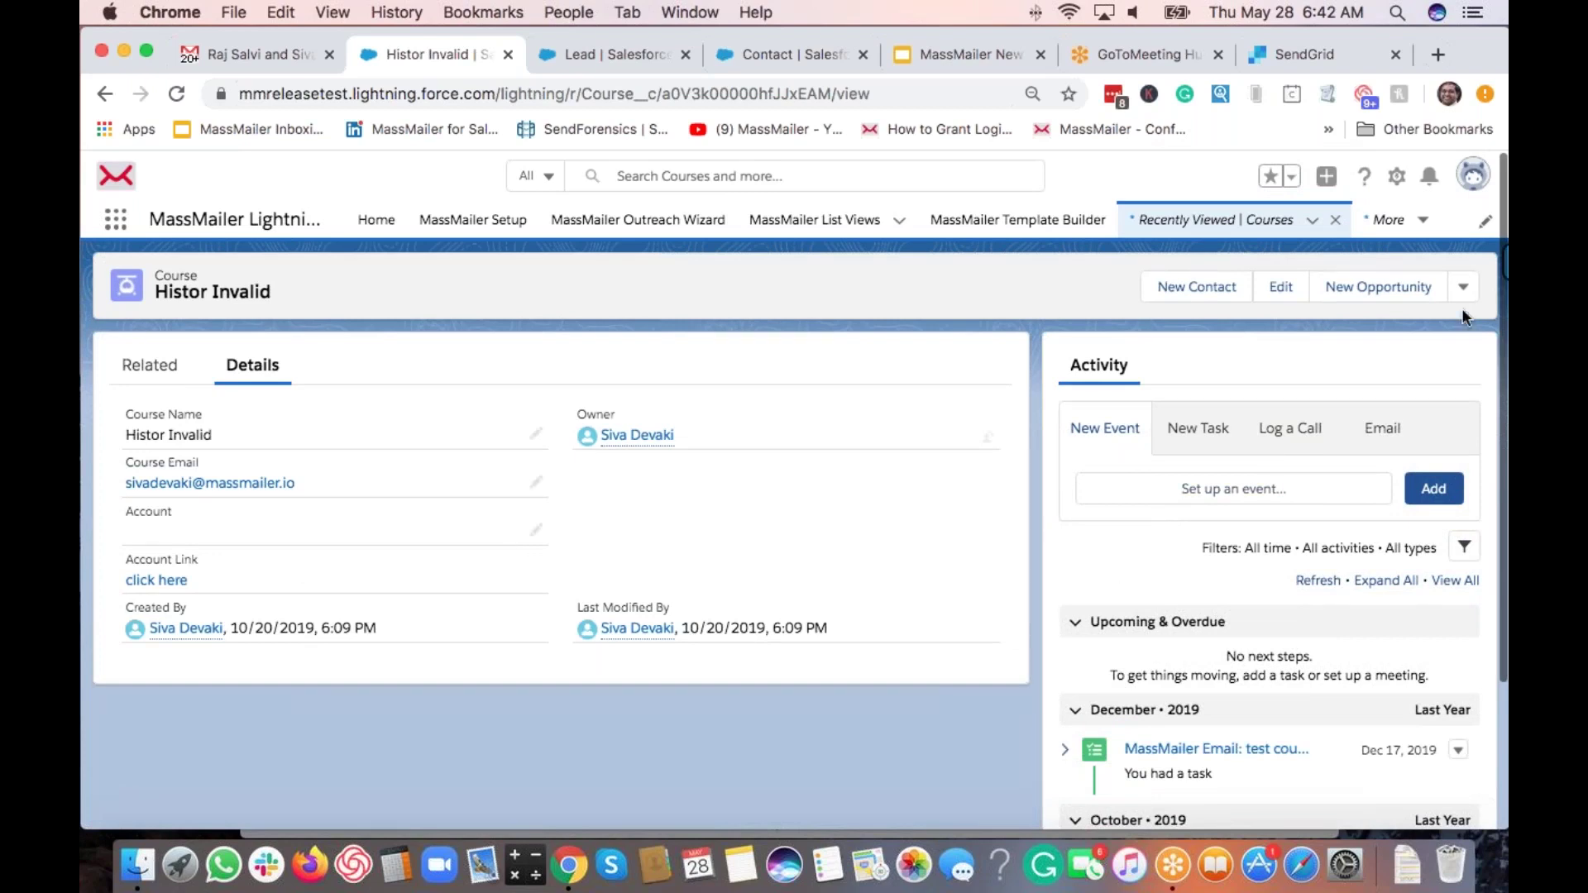
Step: Try to verify the Histor Invalid course's Course Email field with MassMailer Verify, using the current object
left_click(1462, 287)
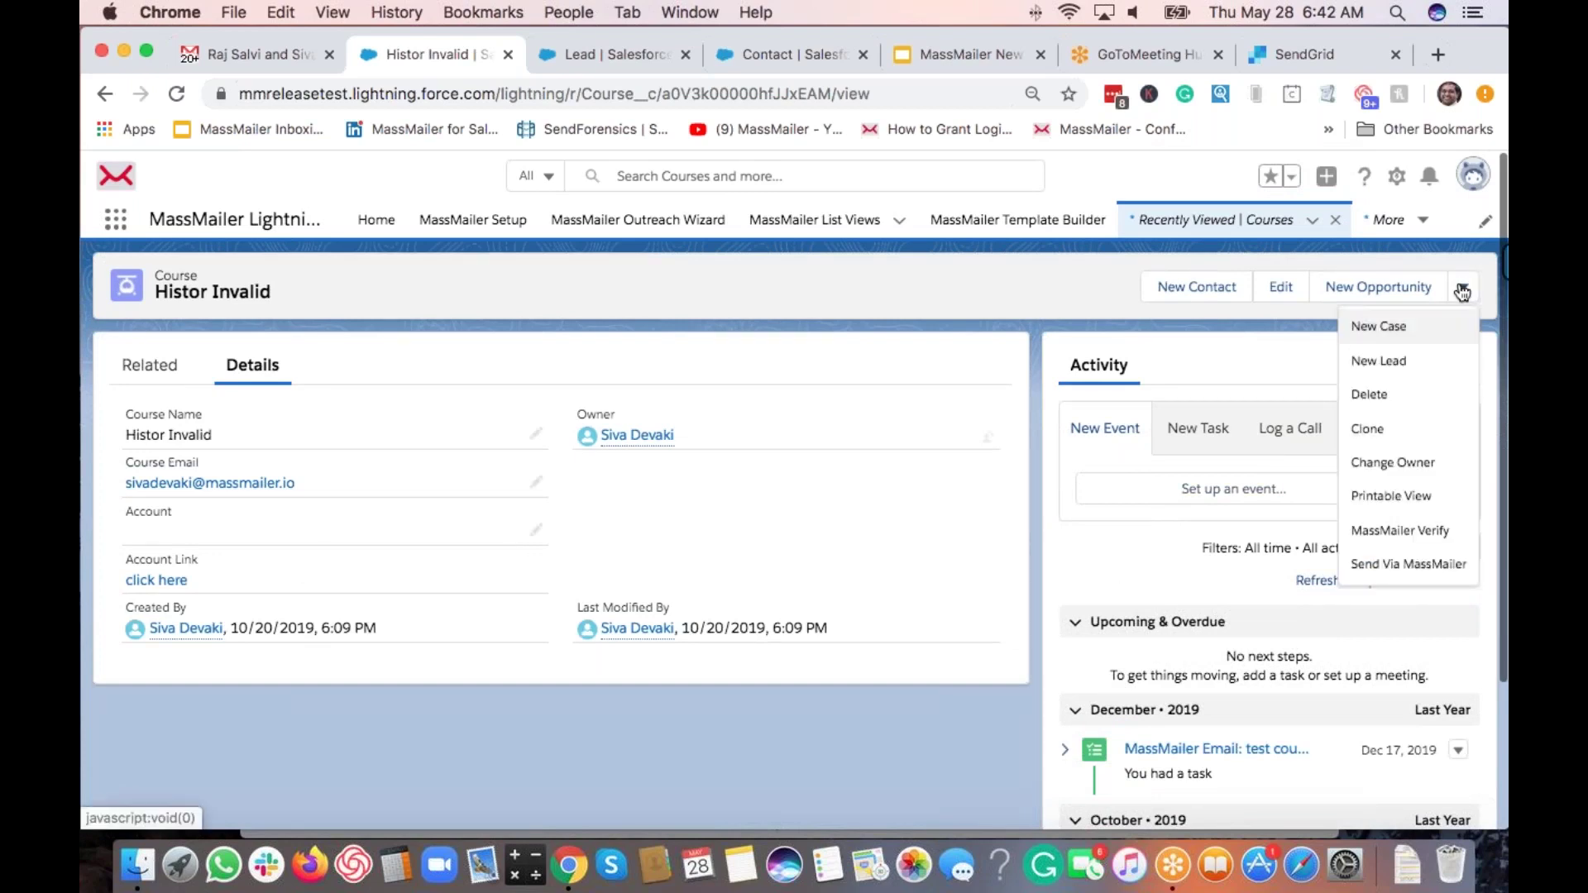
left_click(1411, 534)
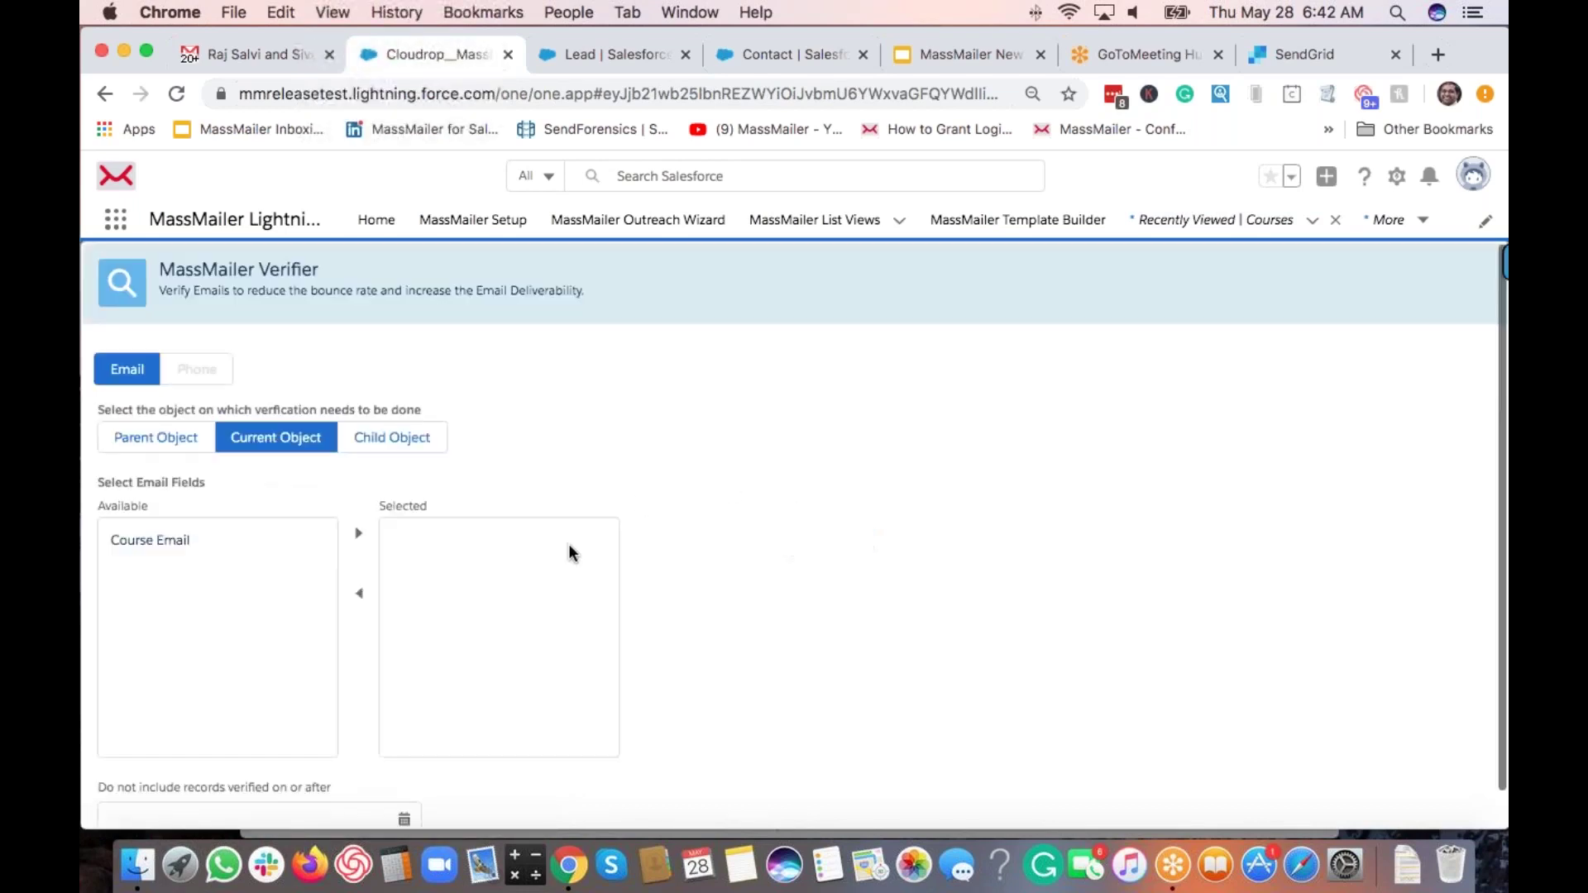
left_click(248, 544)
left_click(358, 533)
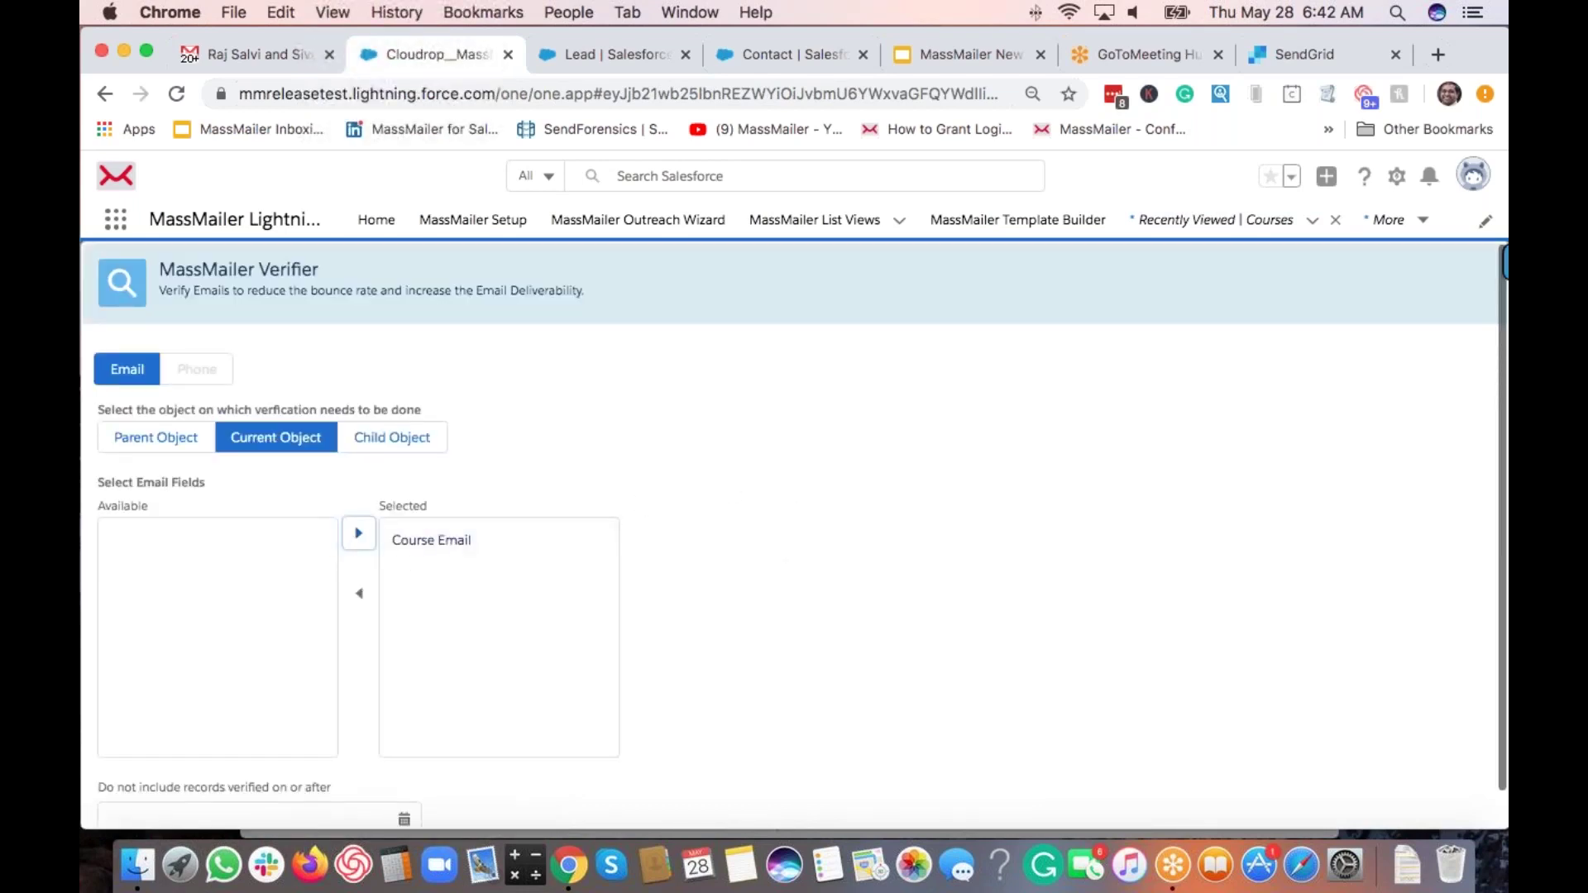
scroll(701, 608, "down", 1)
left_click(754, 811)
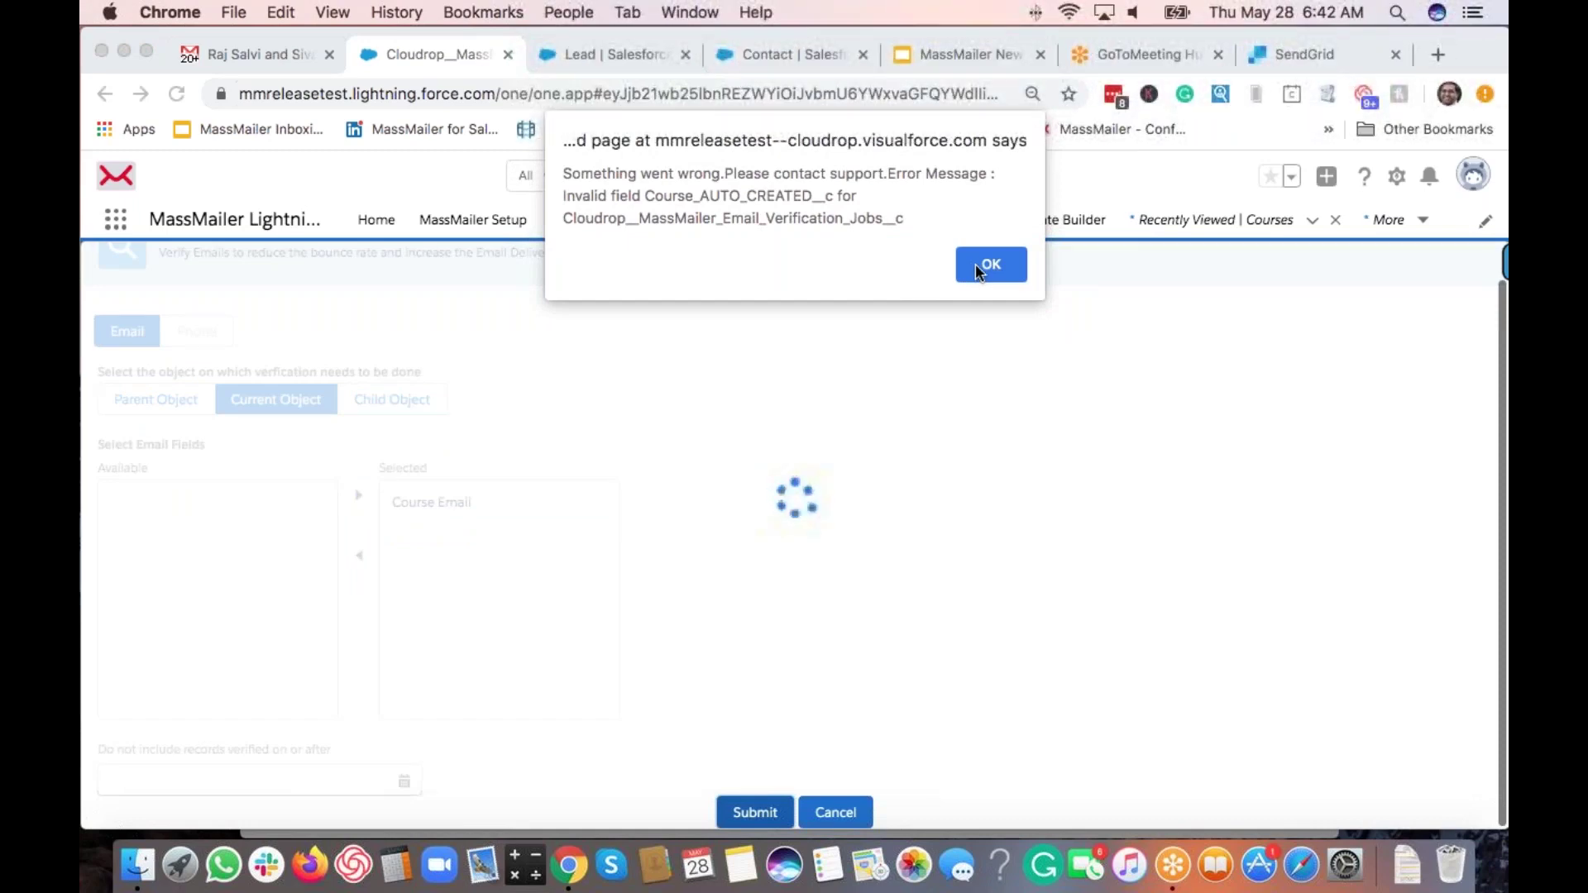
left_click(975, 264)
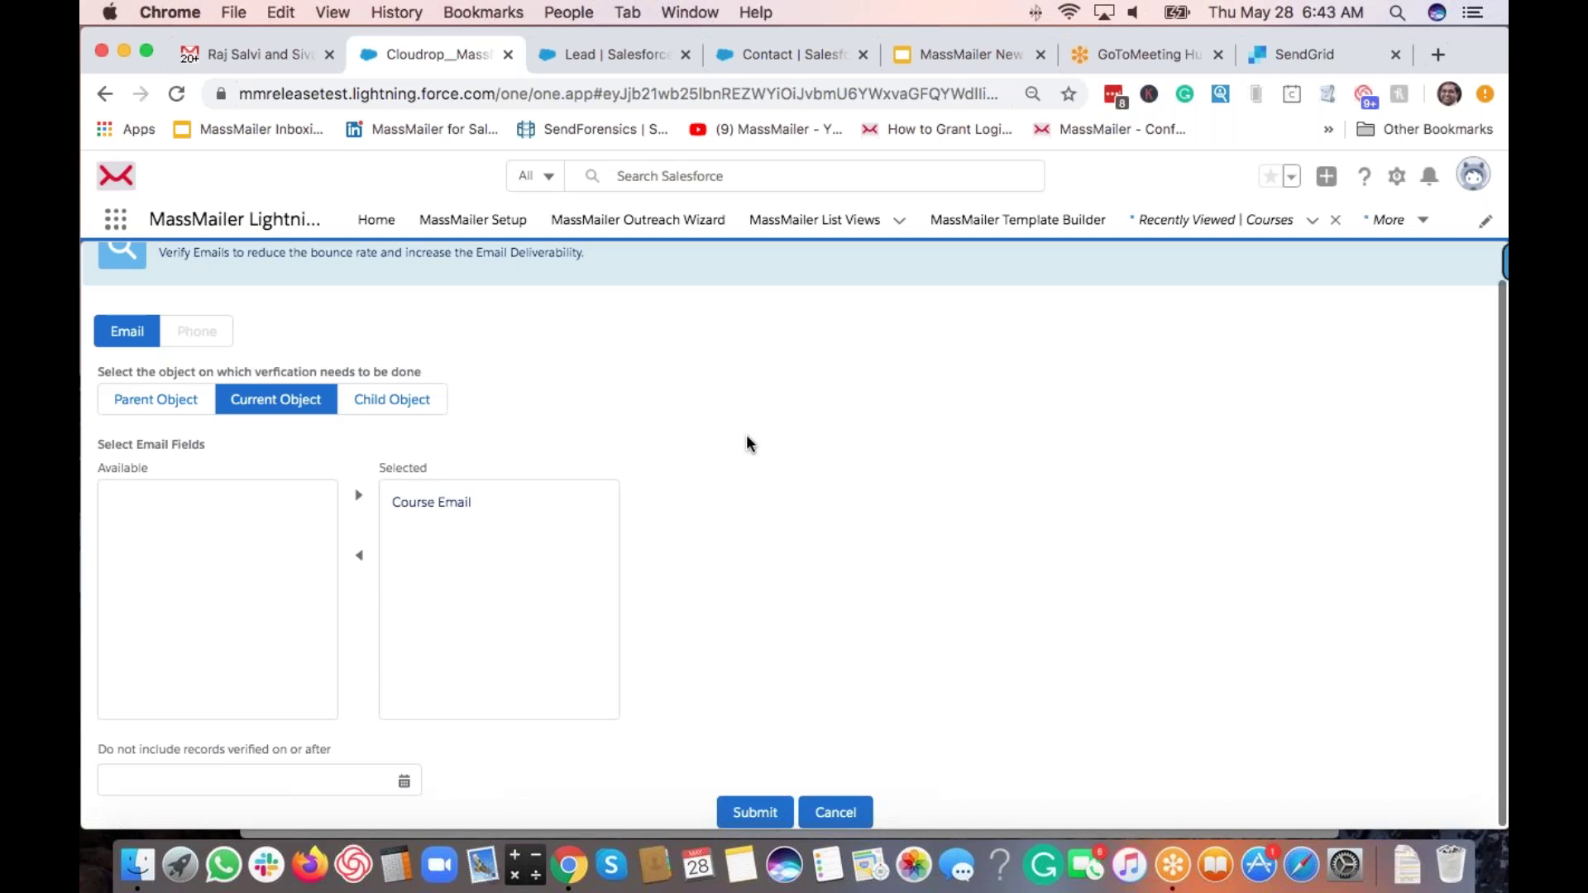
scroll(747, 437, "up", 1)
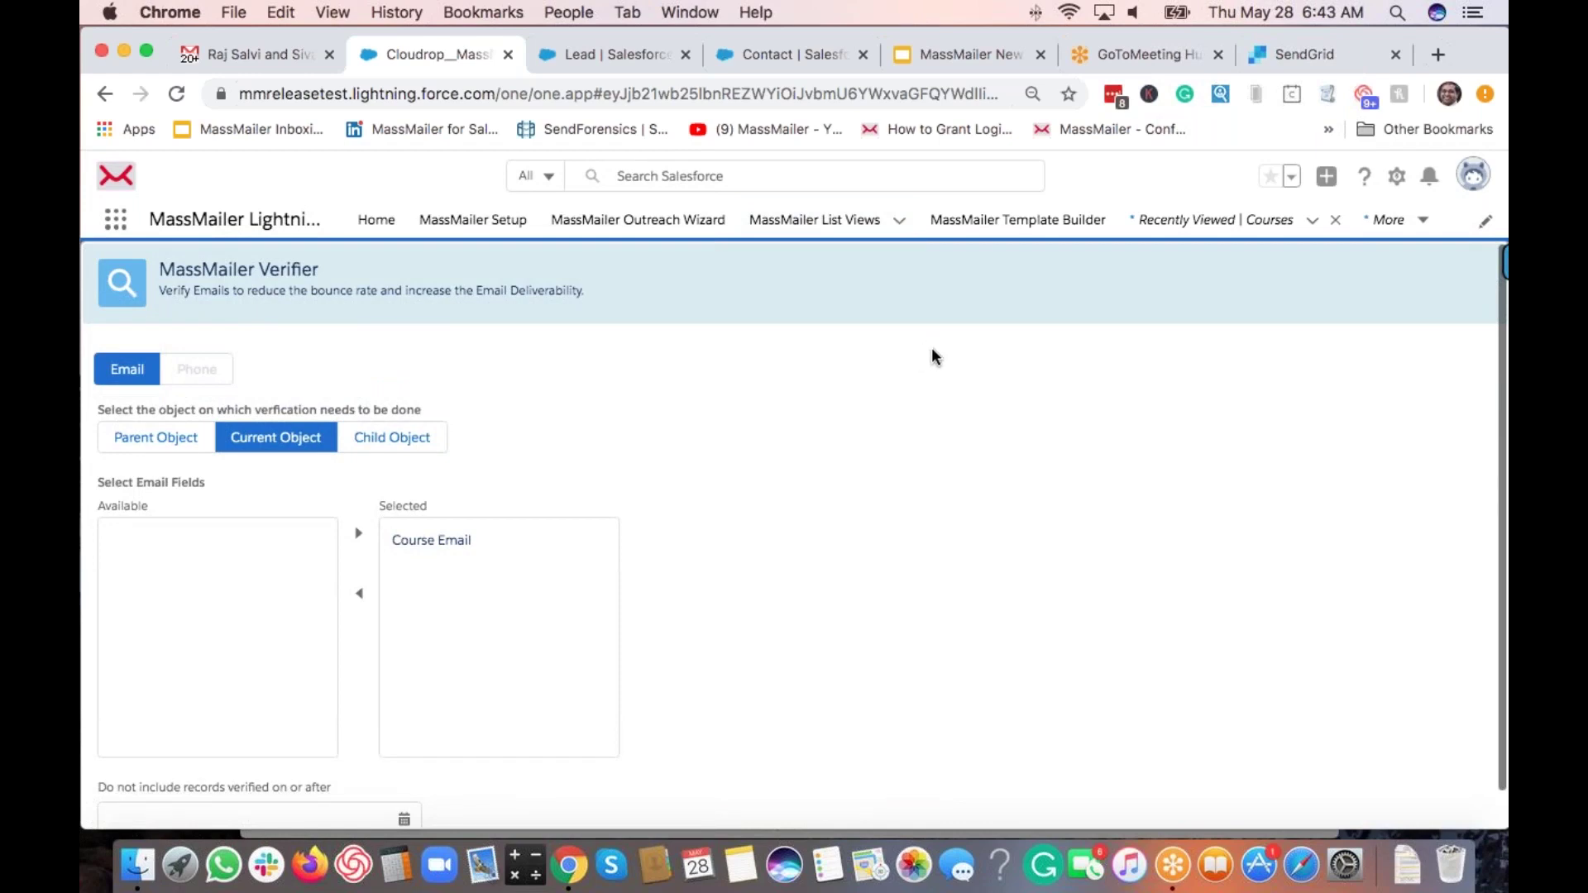
Step: Open the MM Test 123 record from the MassMailer List Views and check its additional actions
left_click(816, 225)
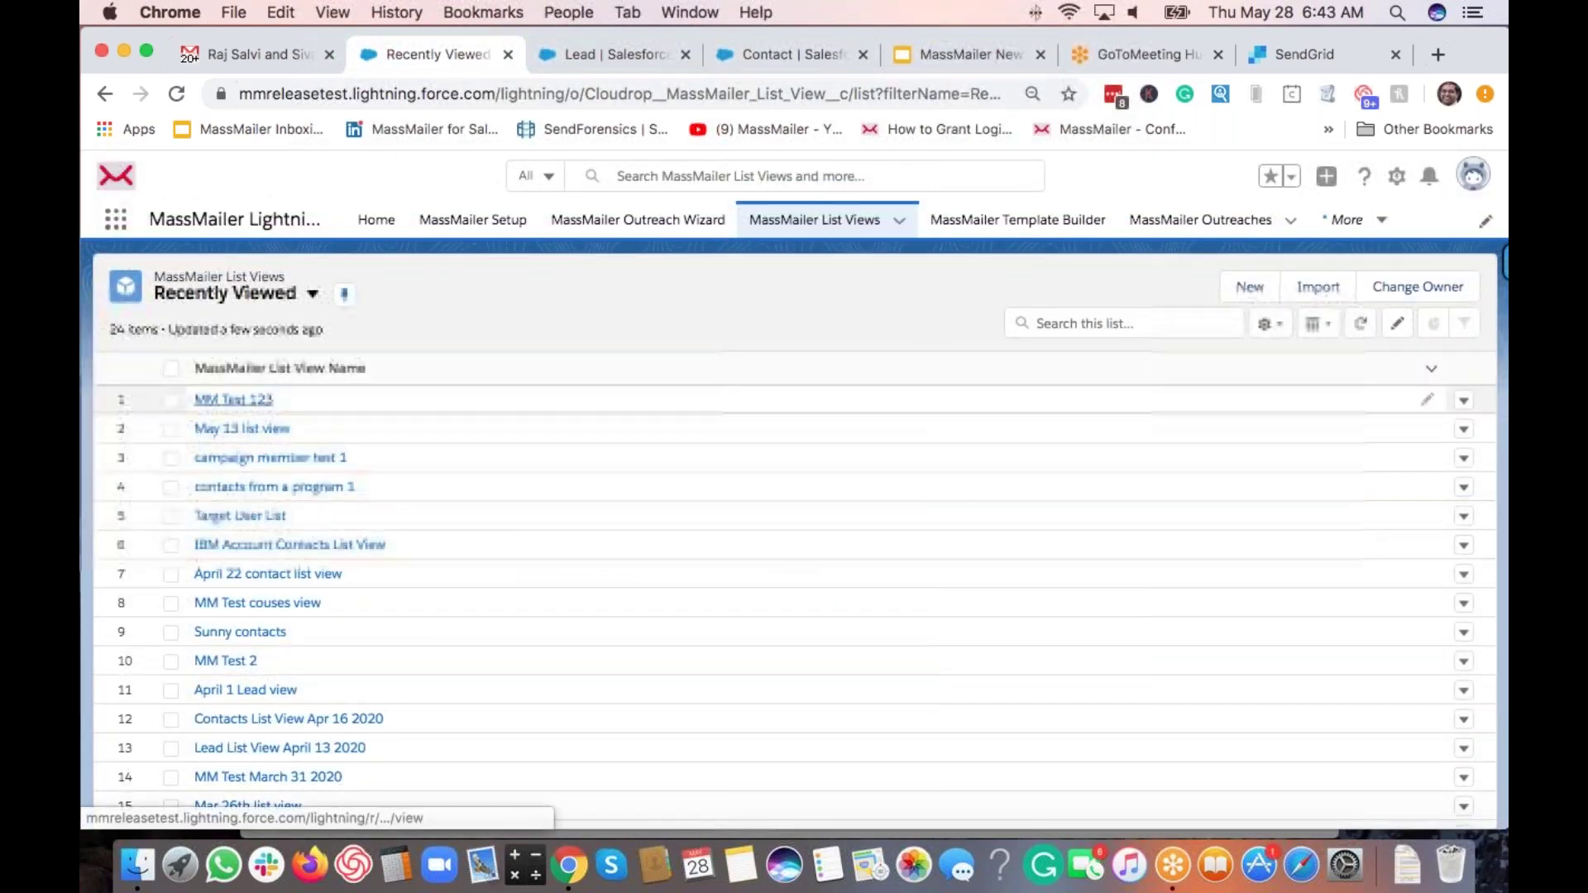
left_click(233, 399)
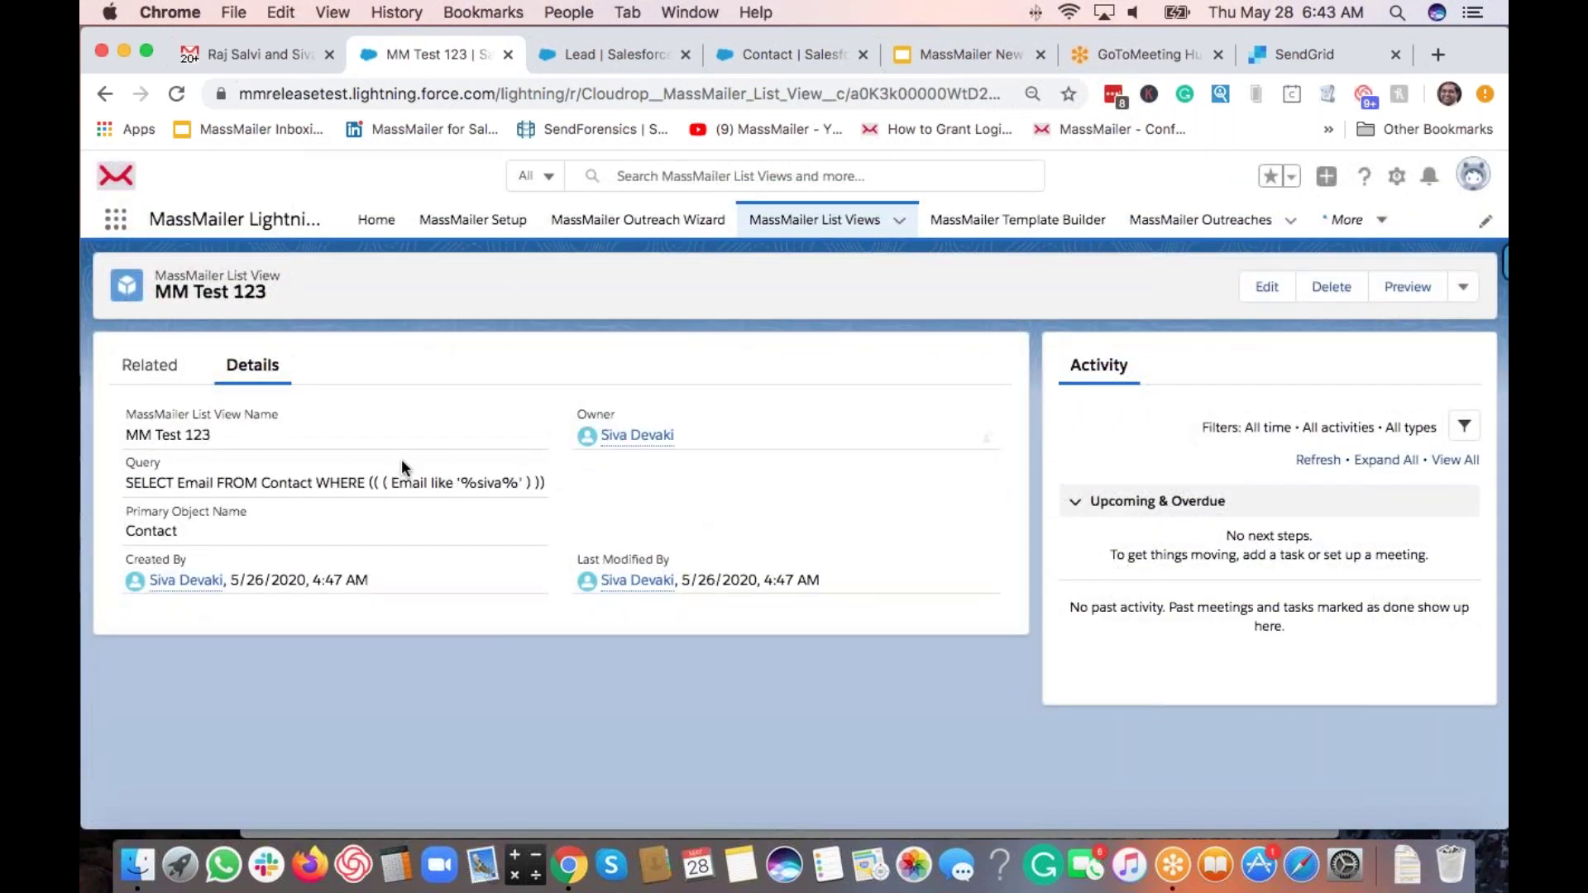
left_click(1463, 290)
left_click(1069, 318)
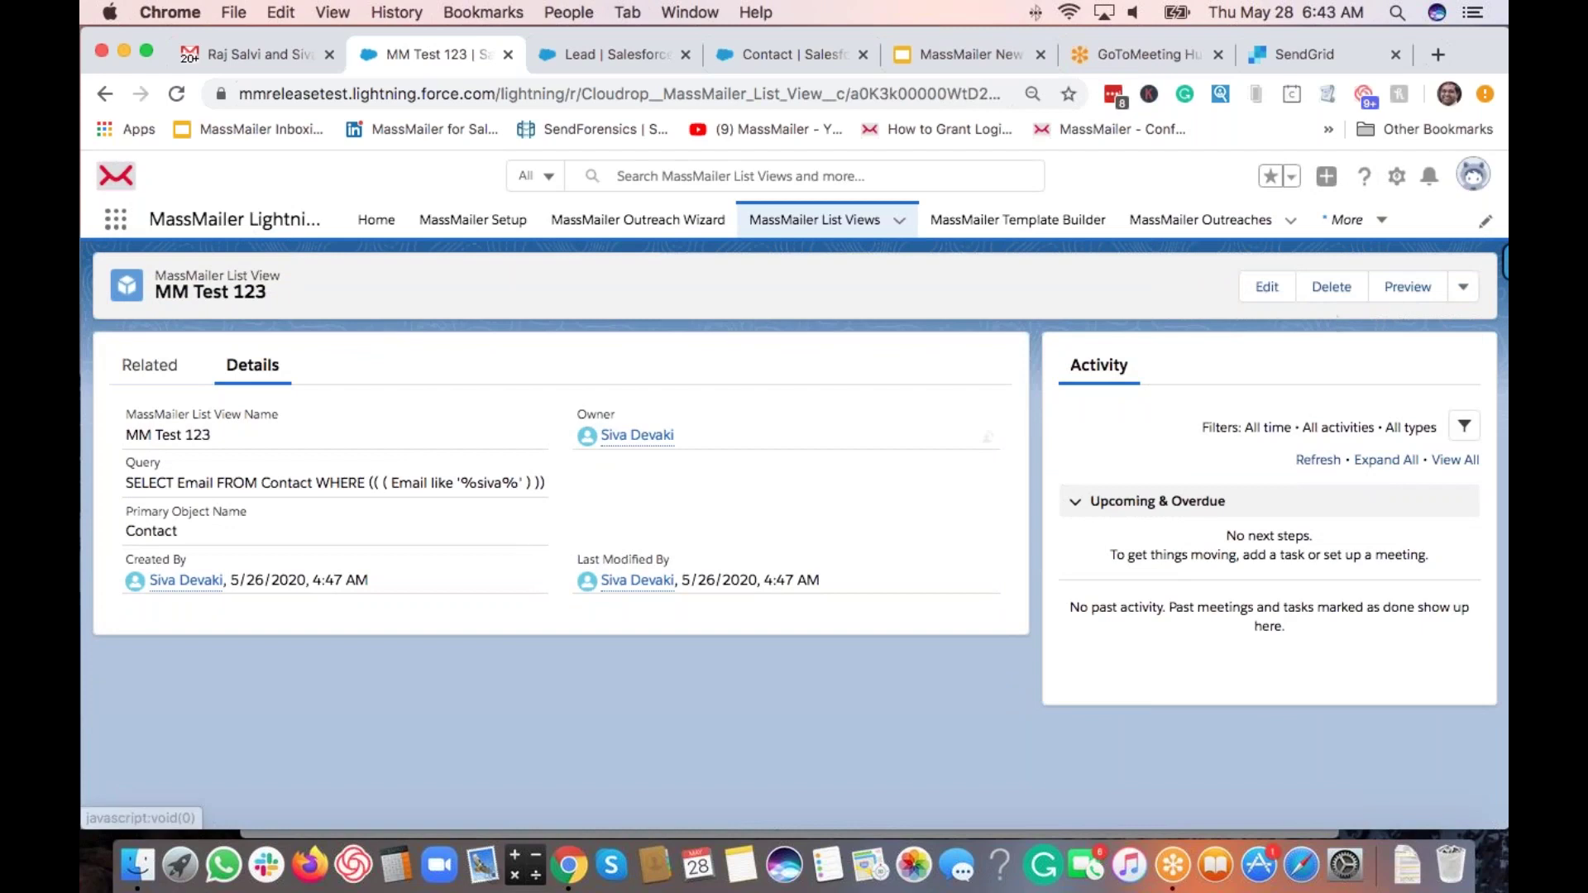
left_click(1460, 290)
left_click(1114, 300)
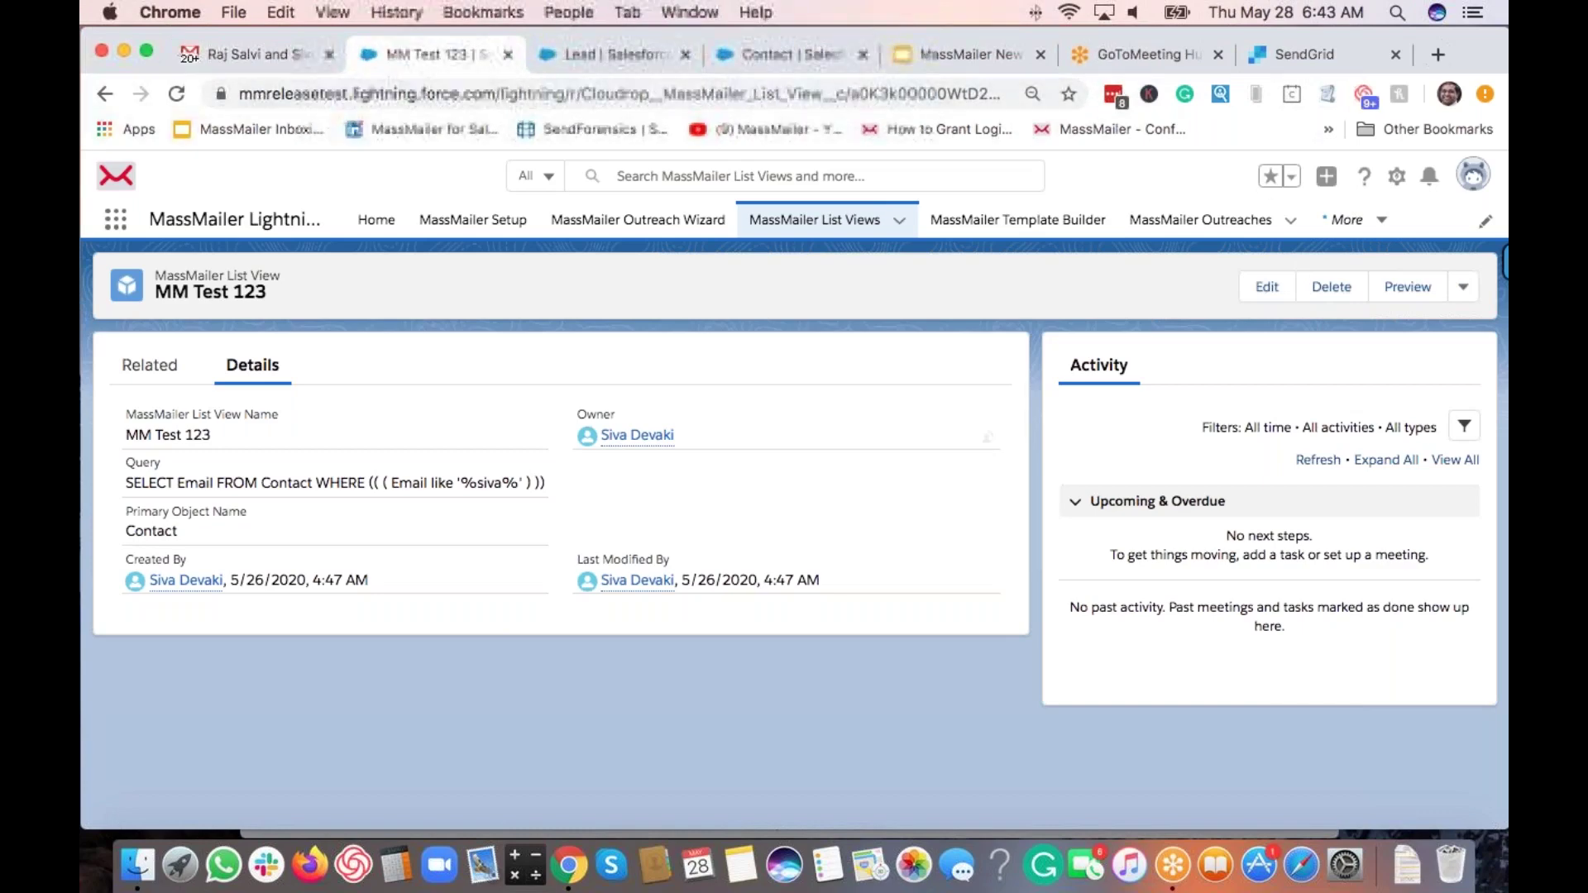
Step: Switch to Salesforce Setup, find the MassMailer List View object by searching for "list", and open its page layout for editing
left_click(643, 65)
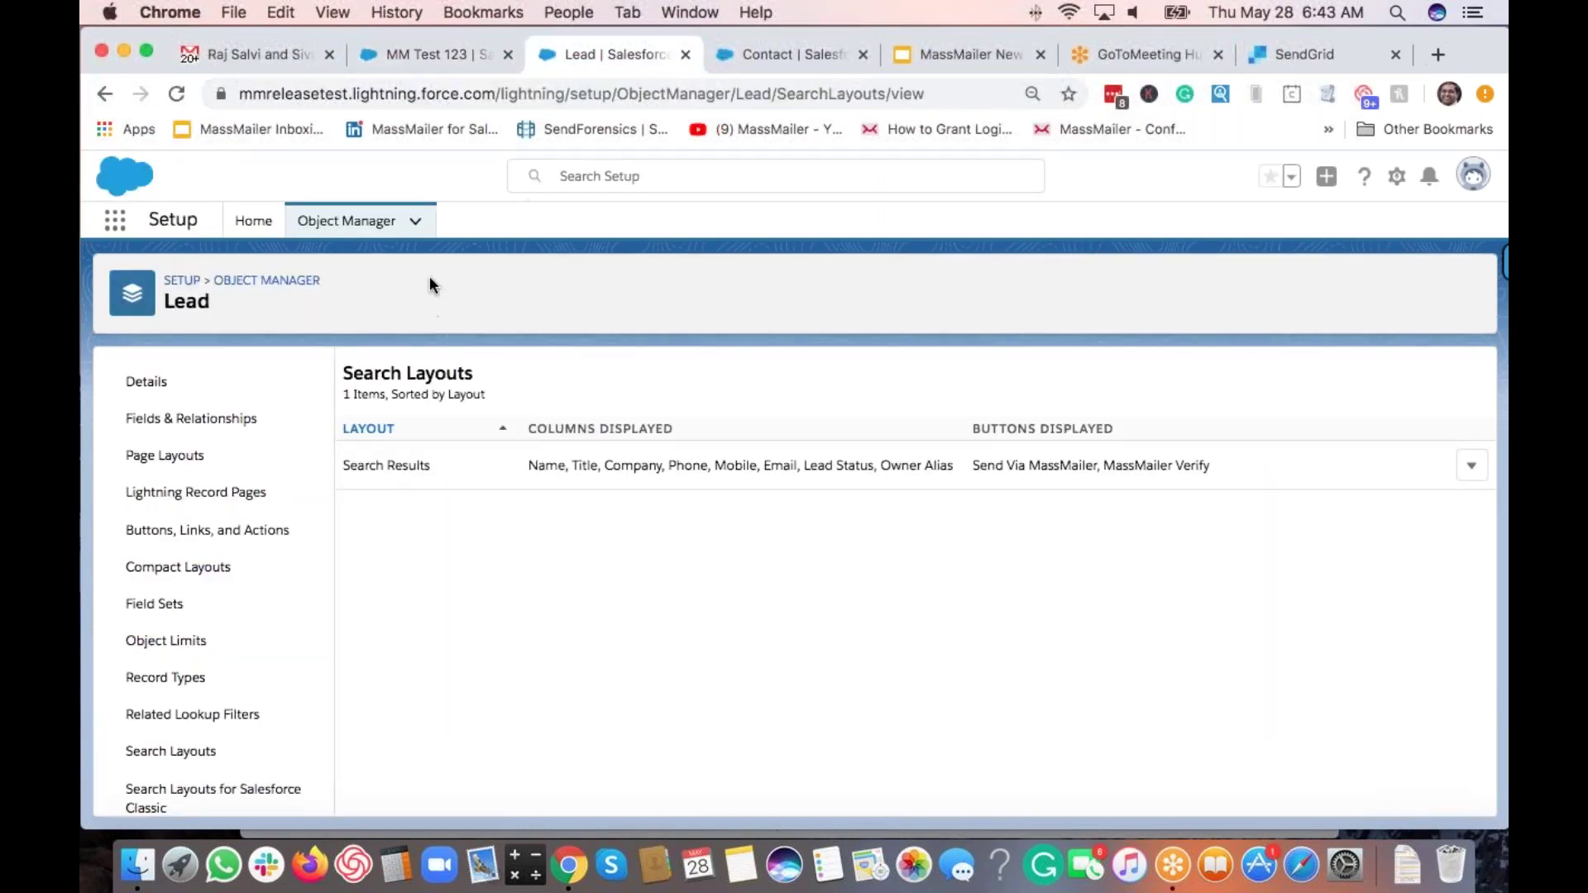
left_click(273, 282)
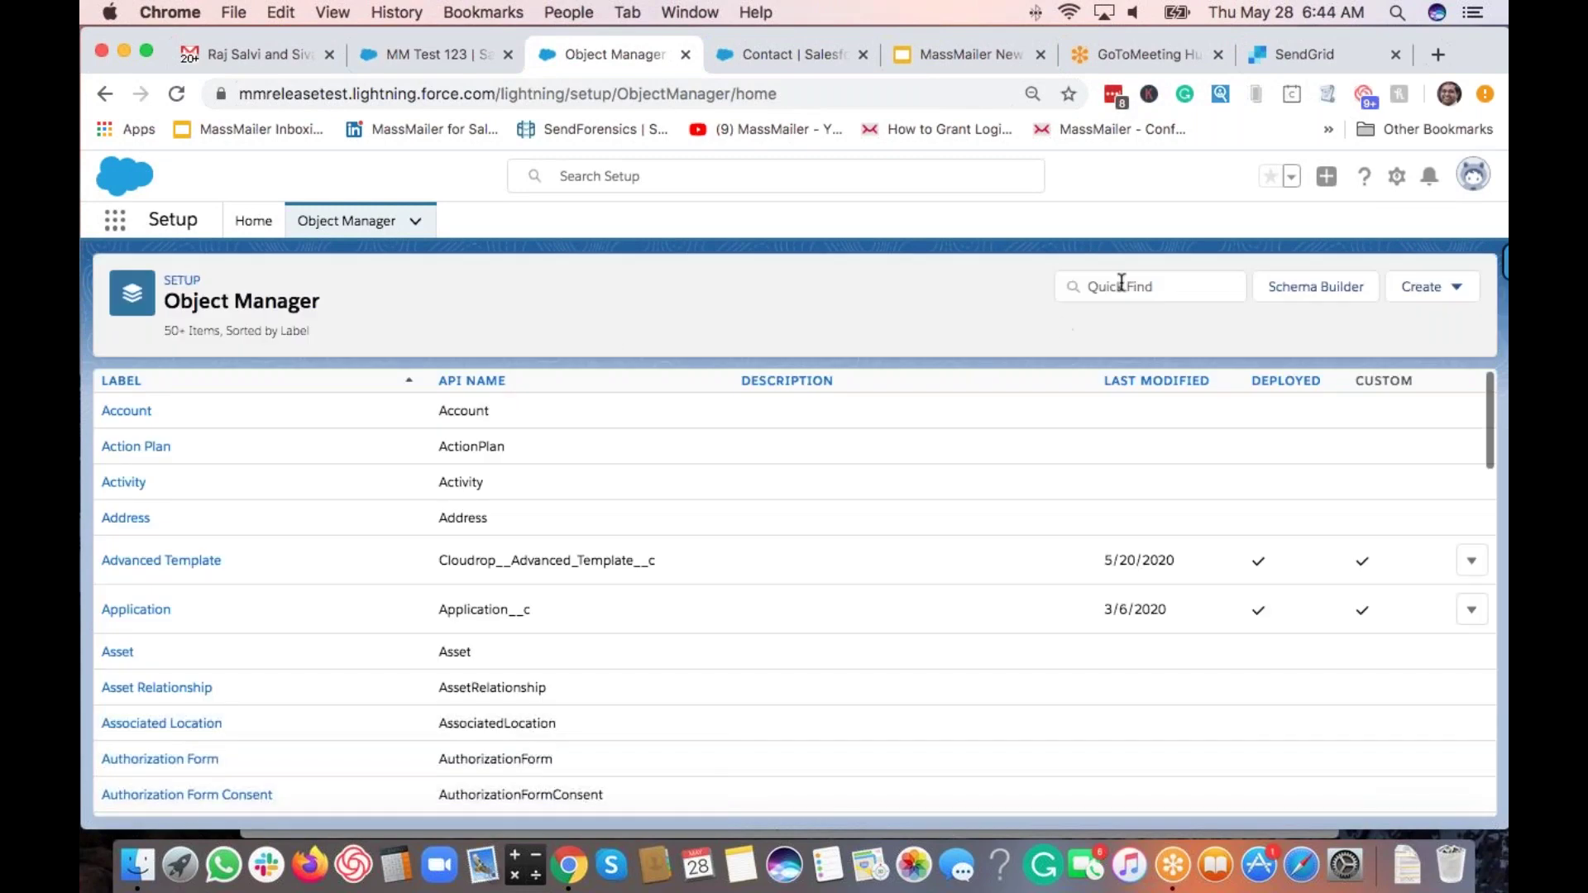
left_click(1117, 284)
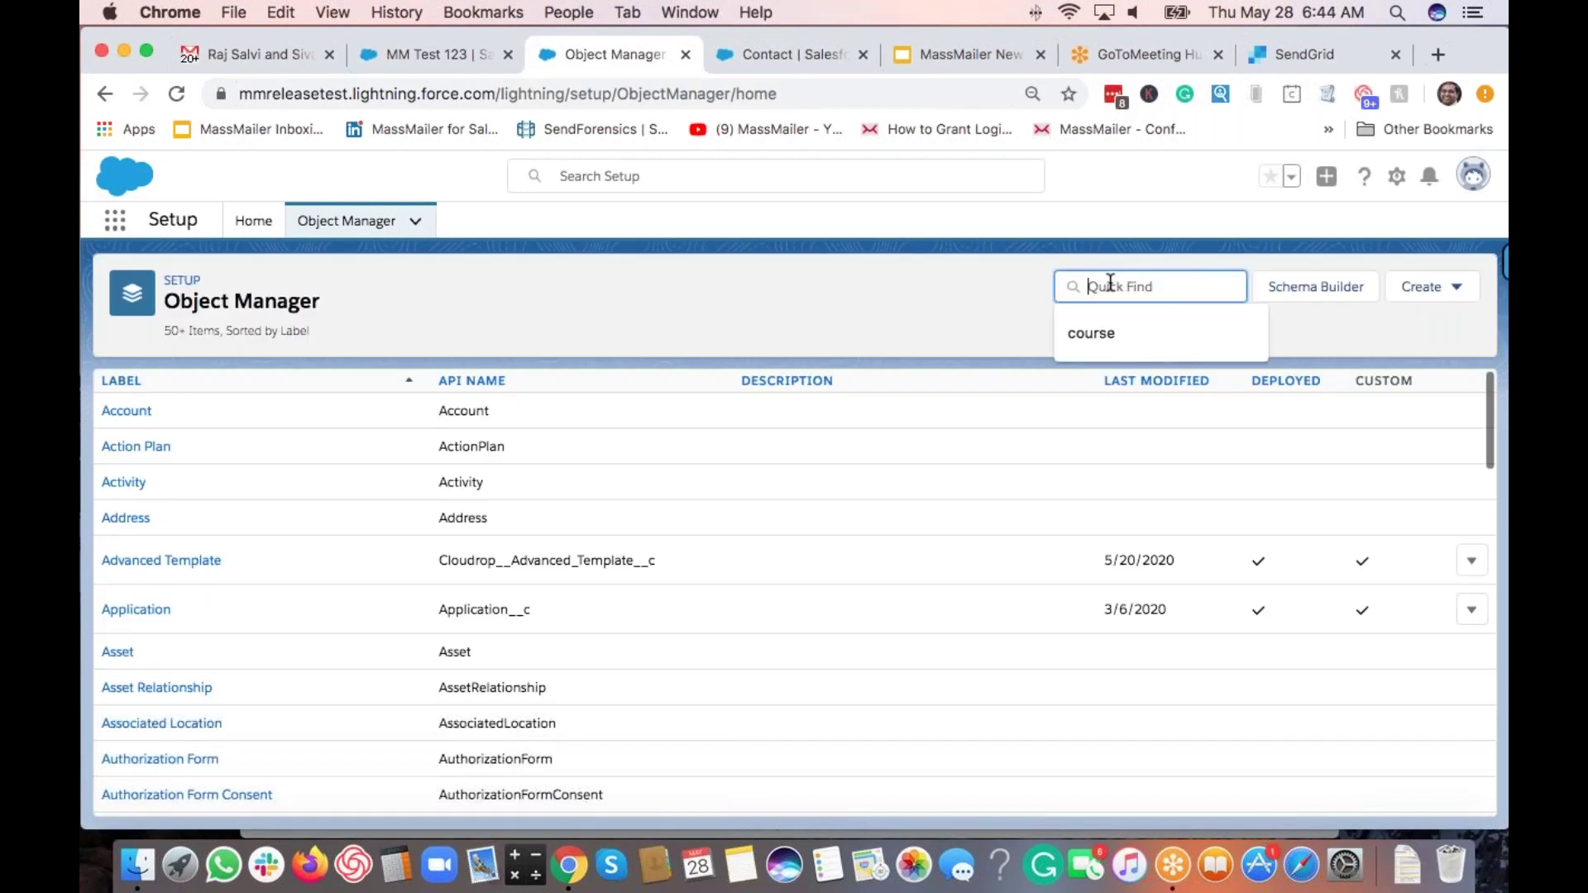
type("list")
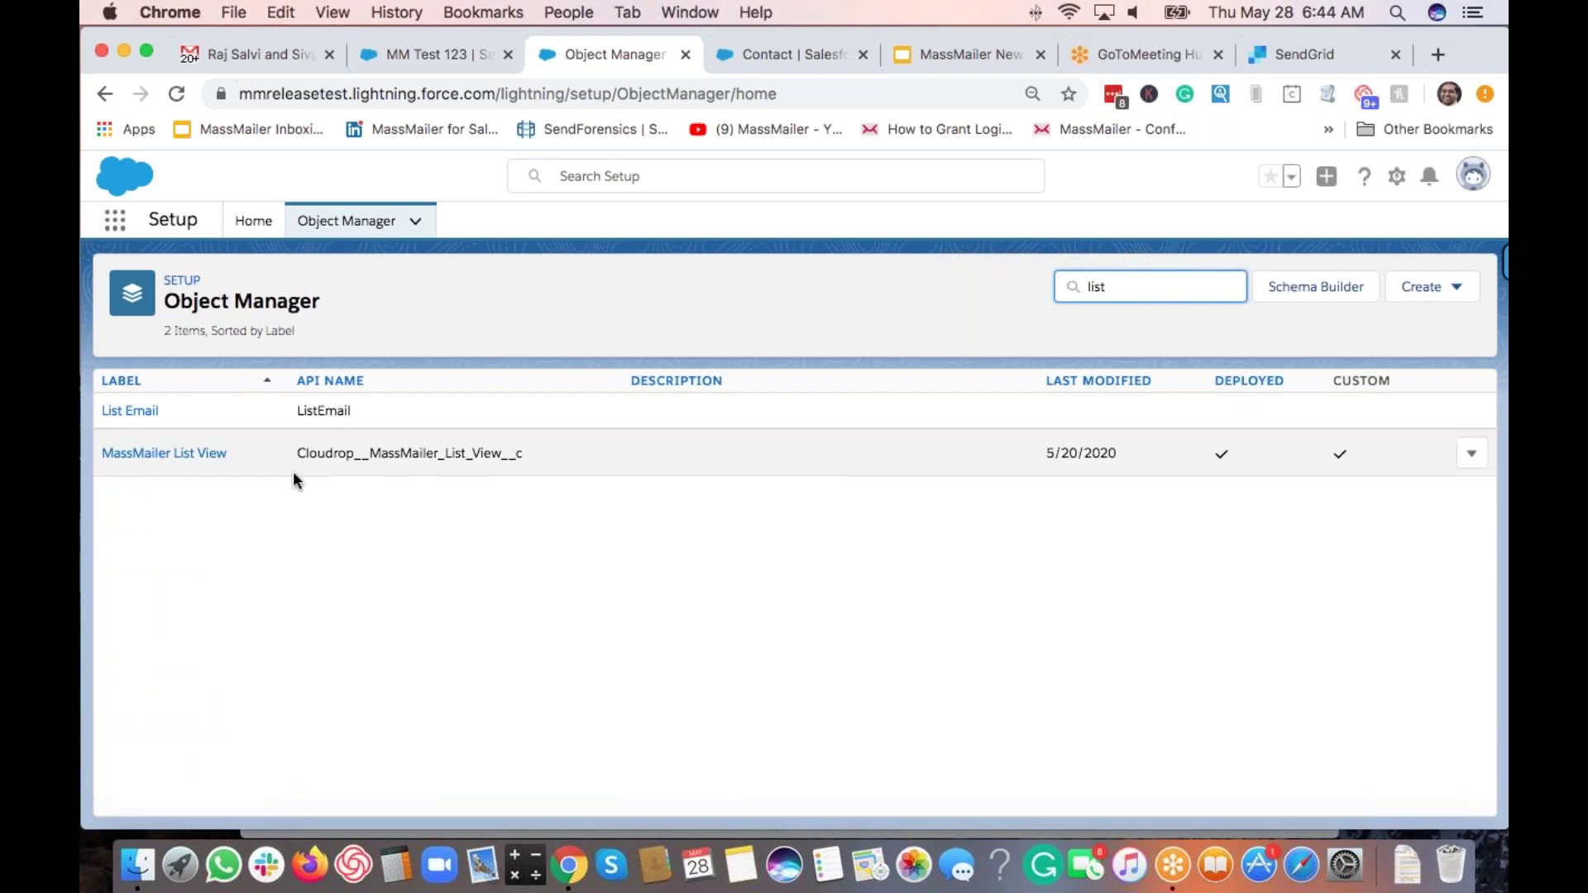
left_click(189, 456)
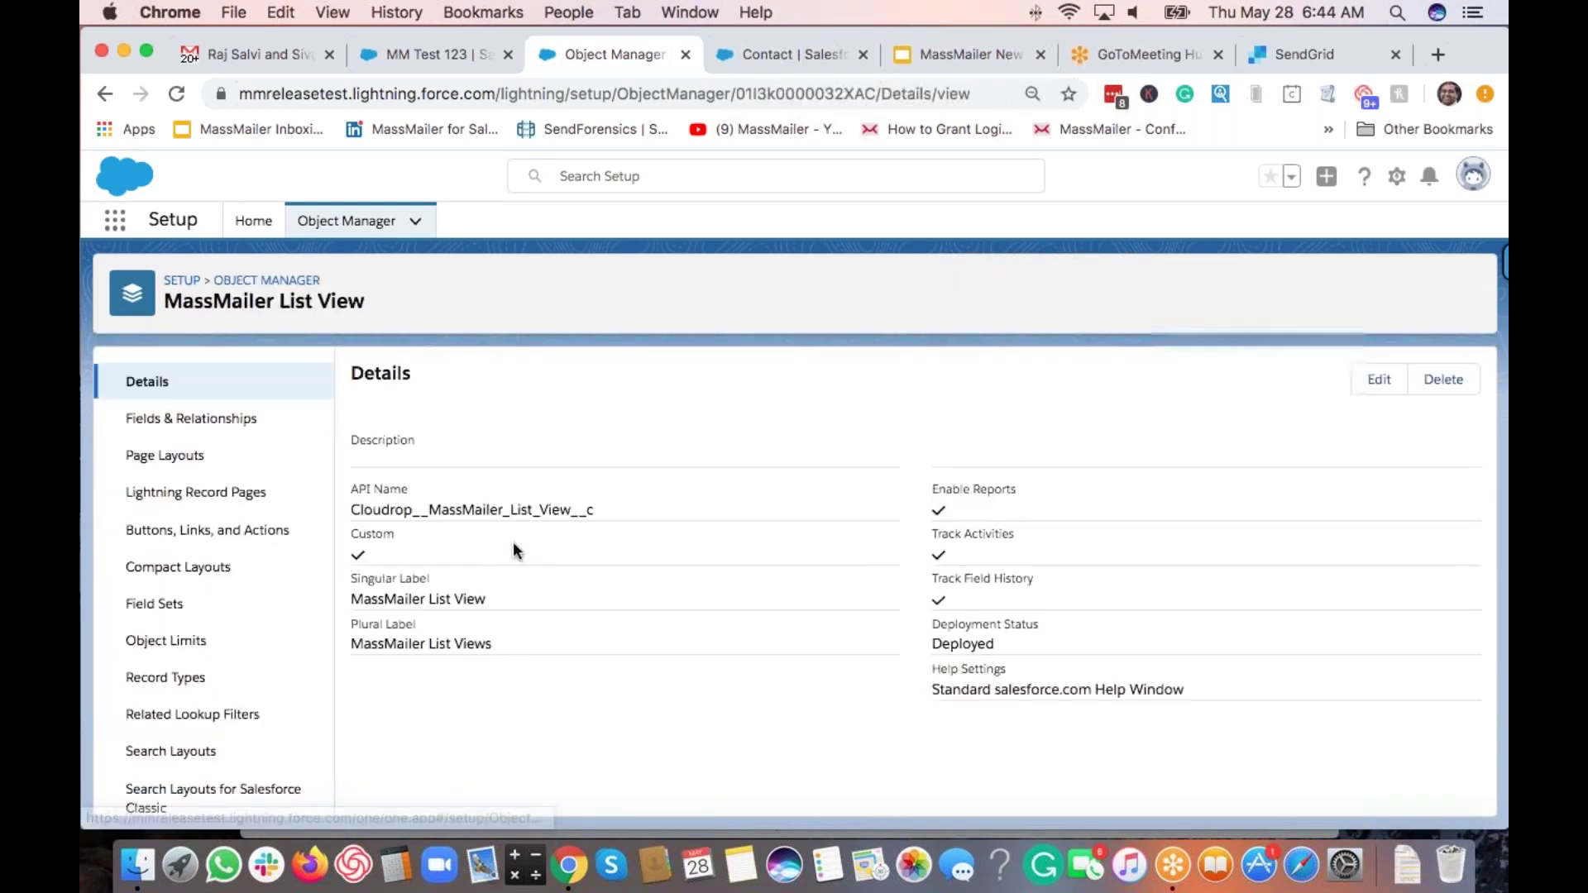
left_click(201, 460)
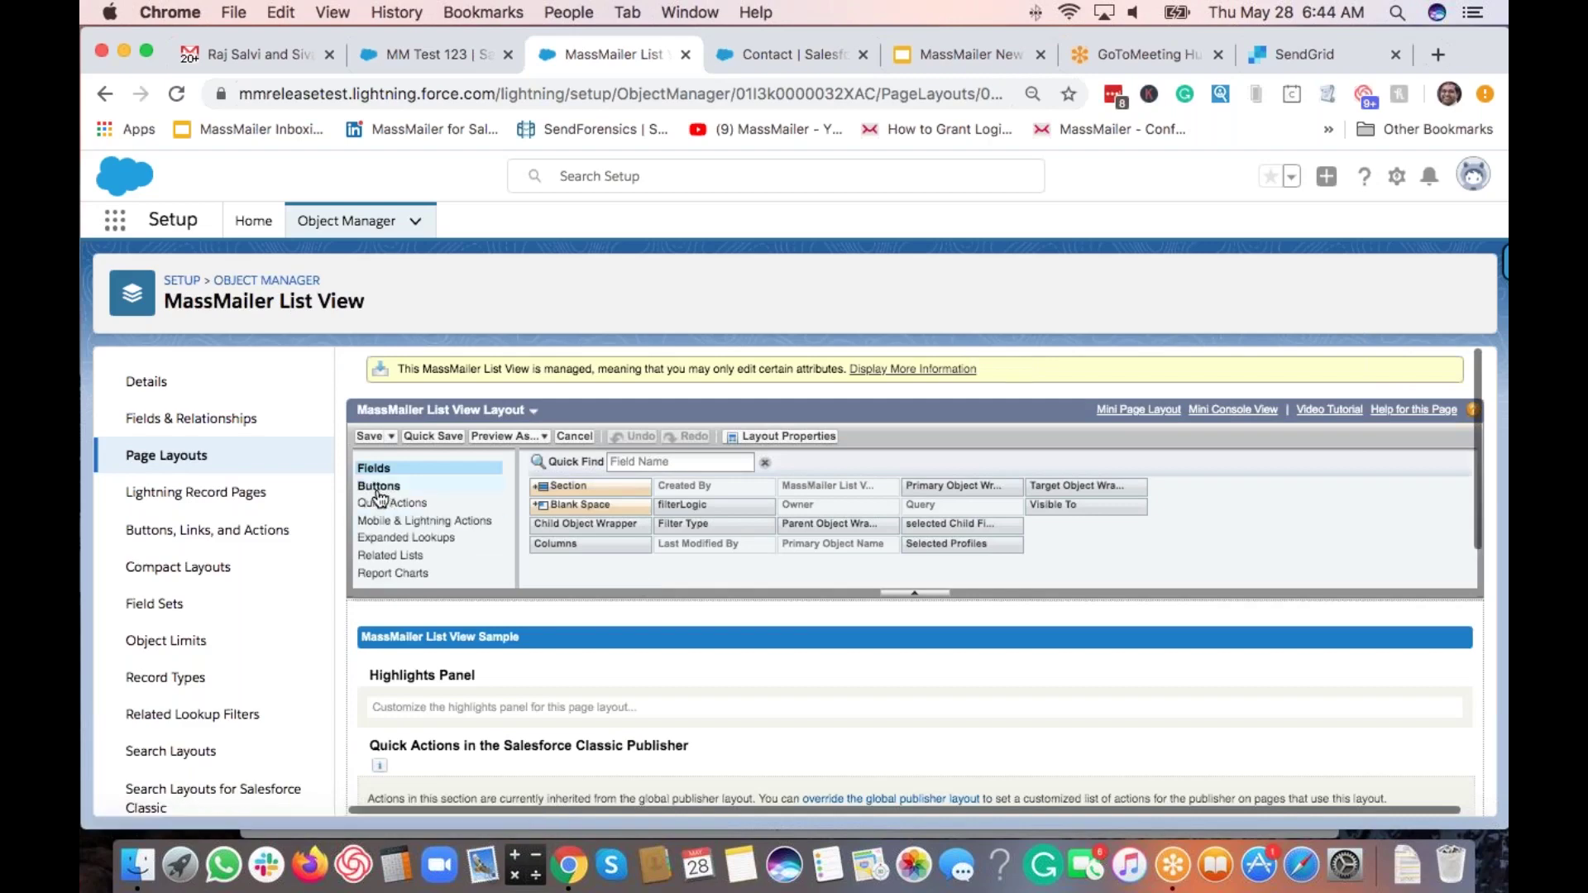
Step: Add MassMailer Verify after Add to Suppression List in the layout's Salesforce Mobile and Lightning Experience Actions, and save the layout
left_click(378, 486)
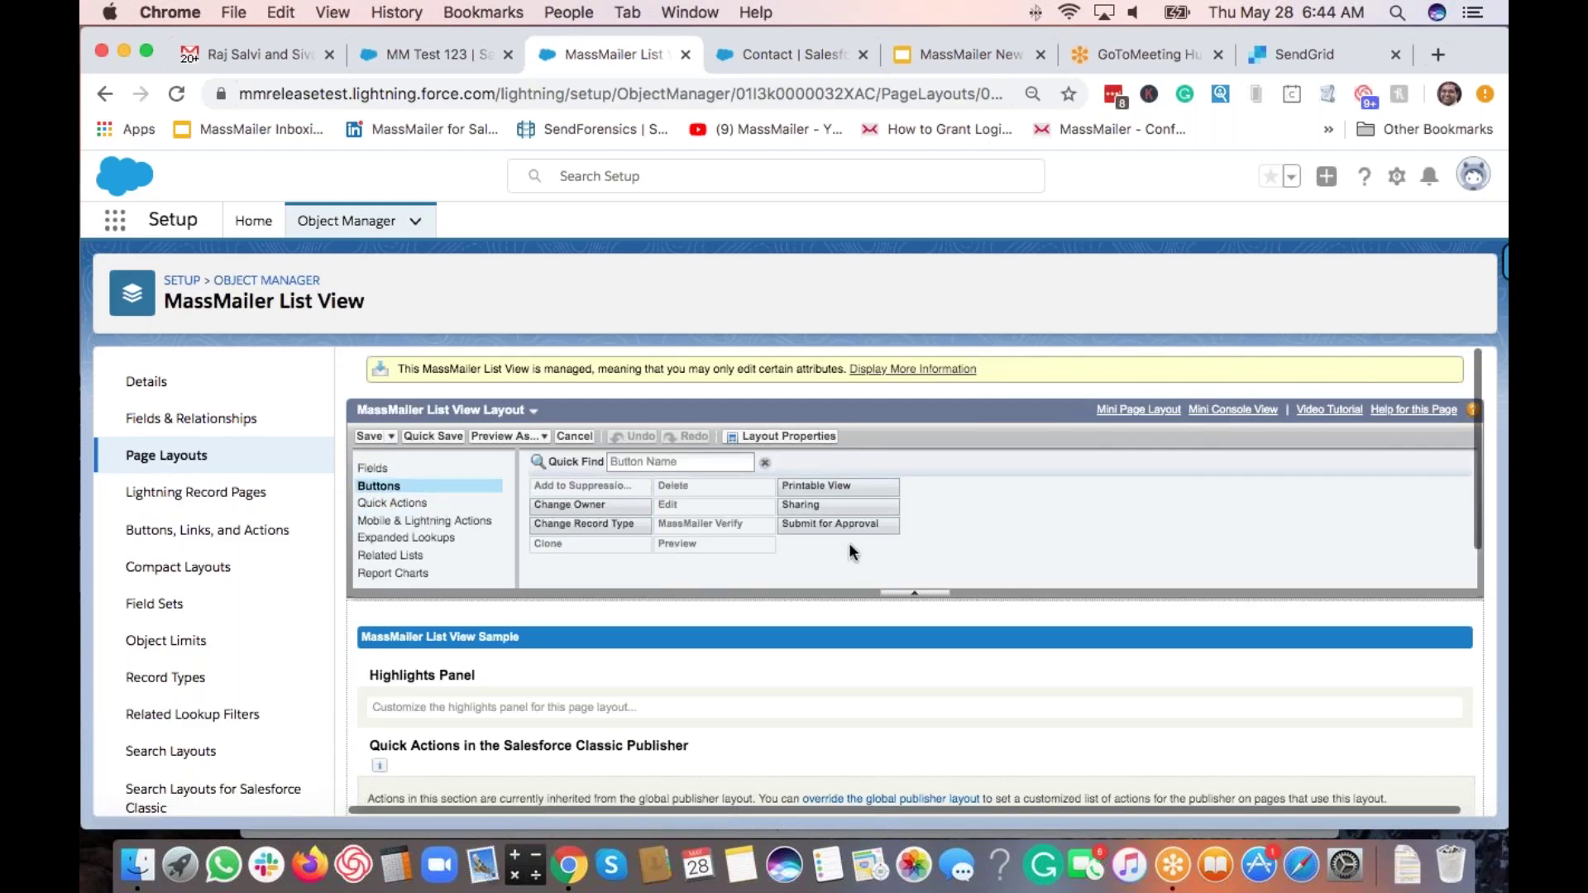
scroll(738, 633, "down", 3)
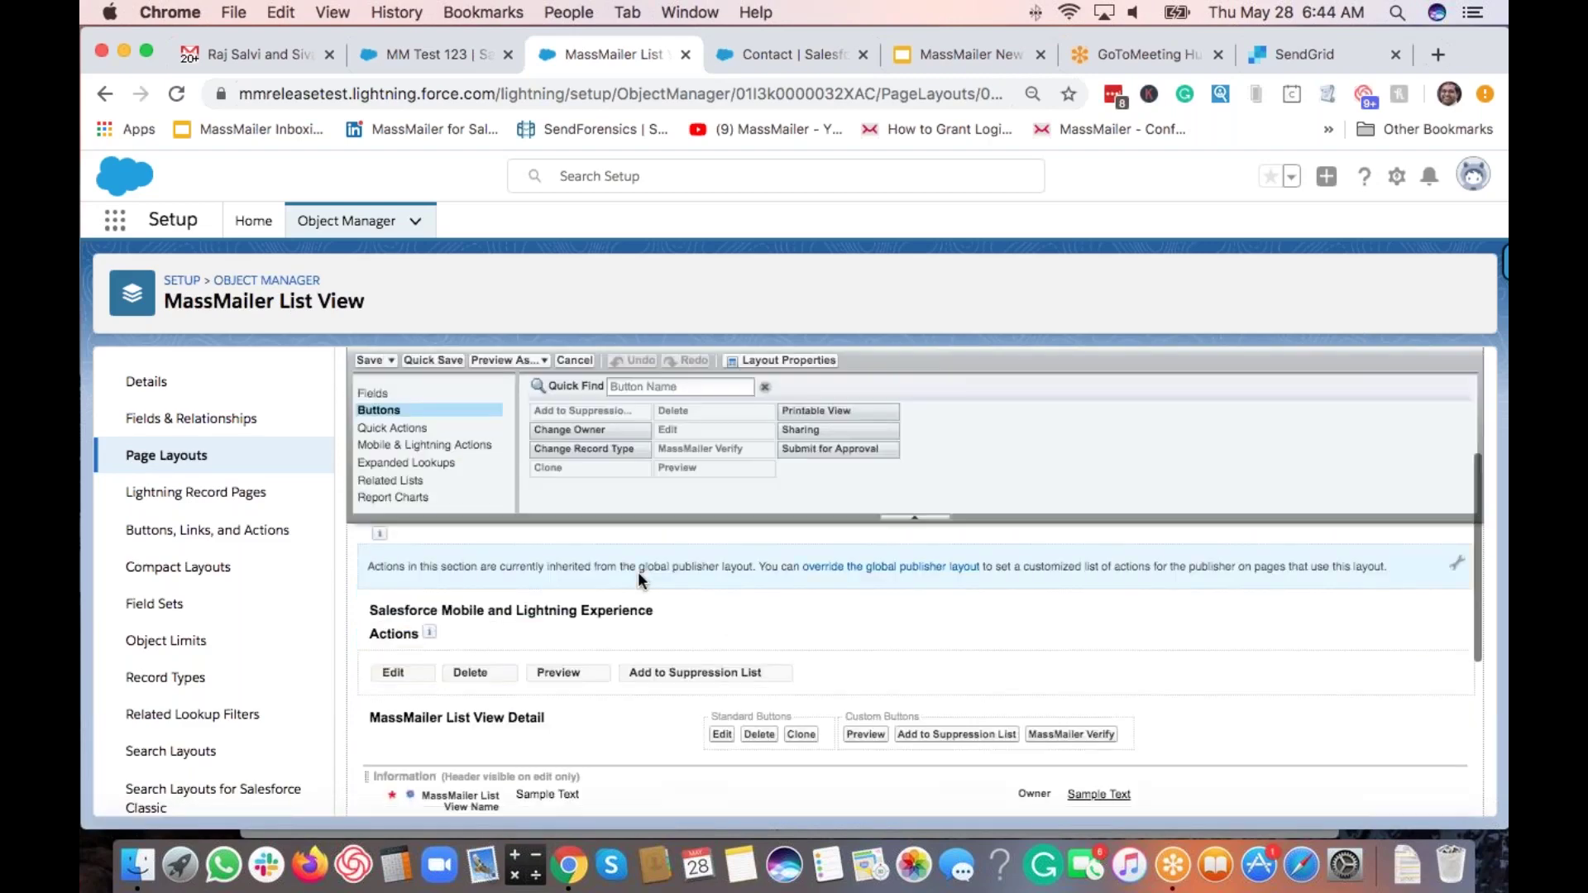
scroll(765, 687, "down", 2)
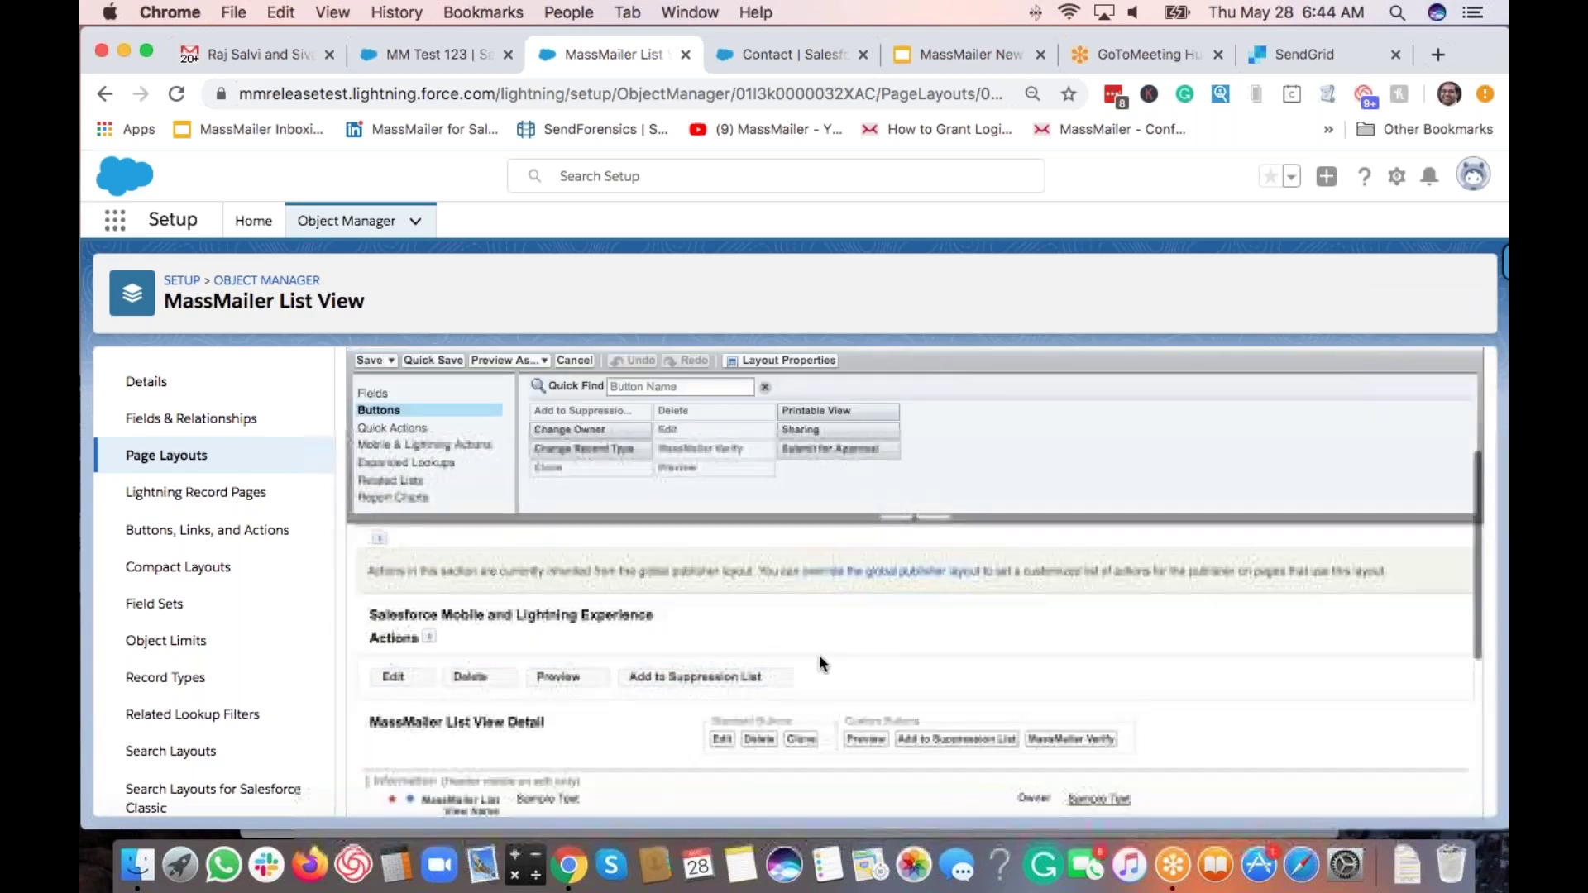
left_click(408, 451)
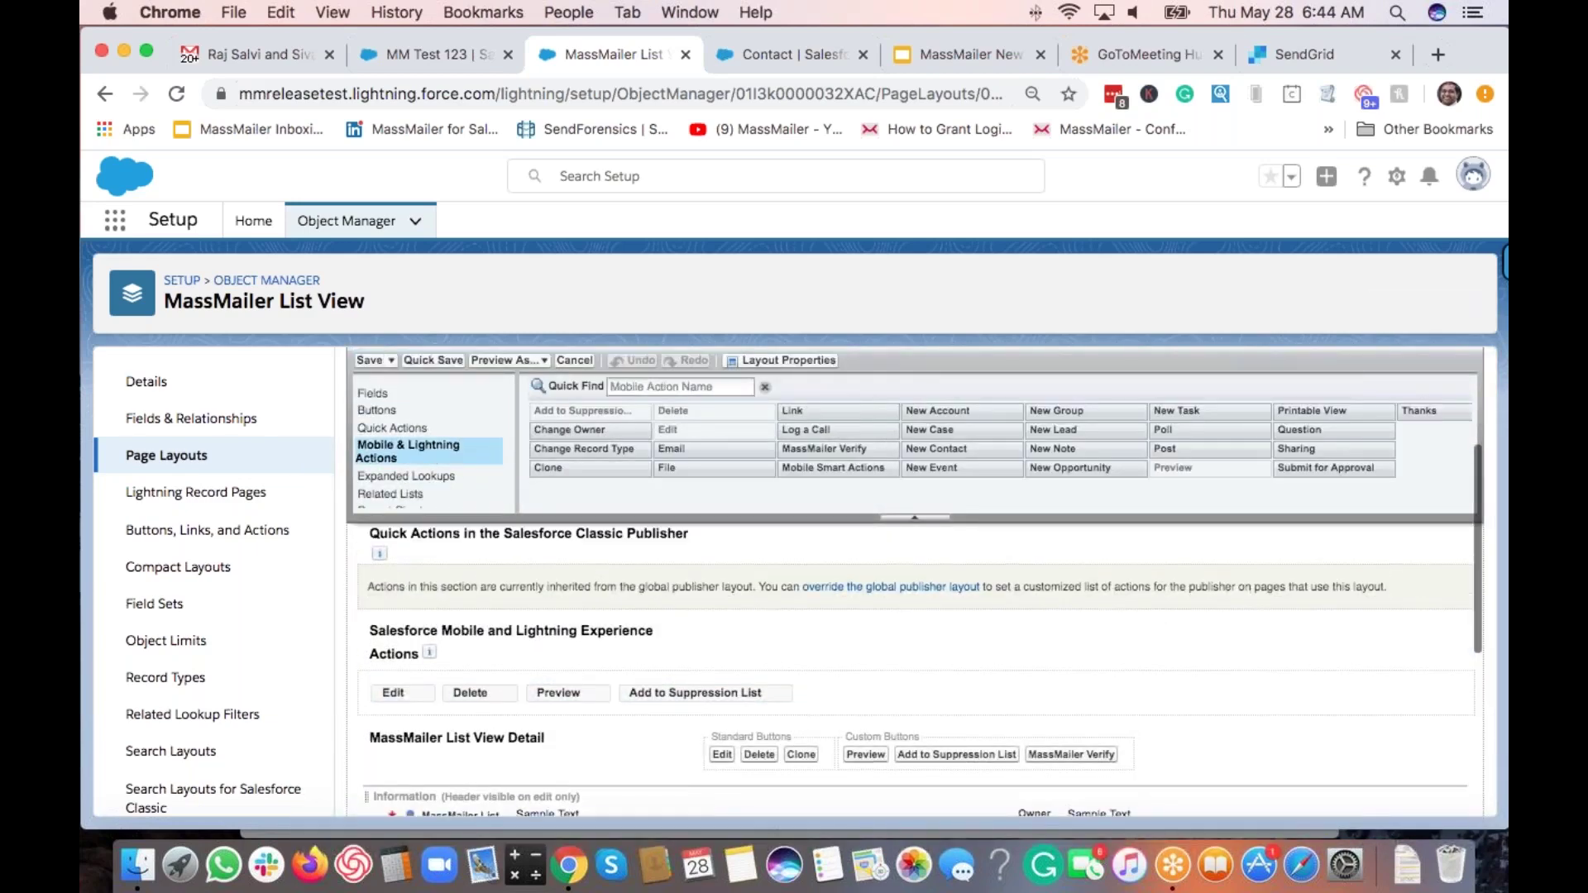
left_click(707, 387)
type("ver")
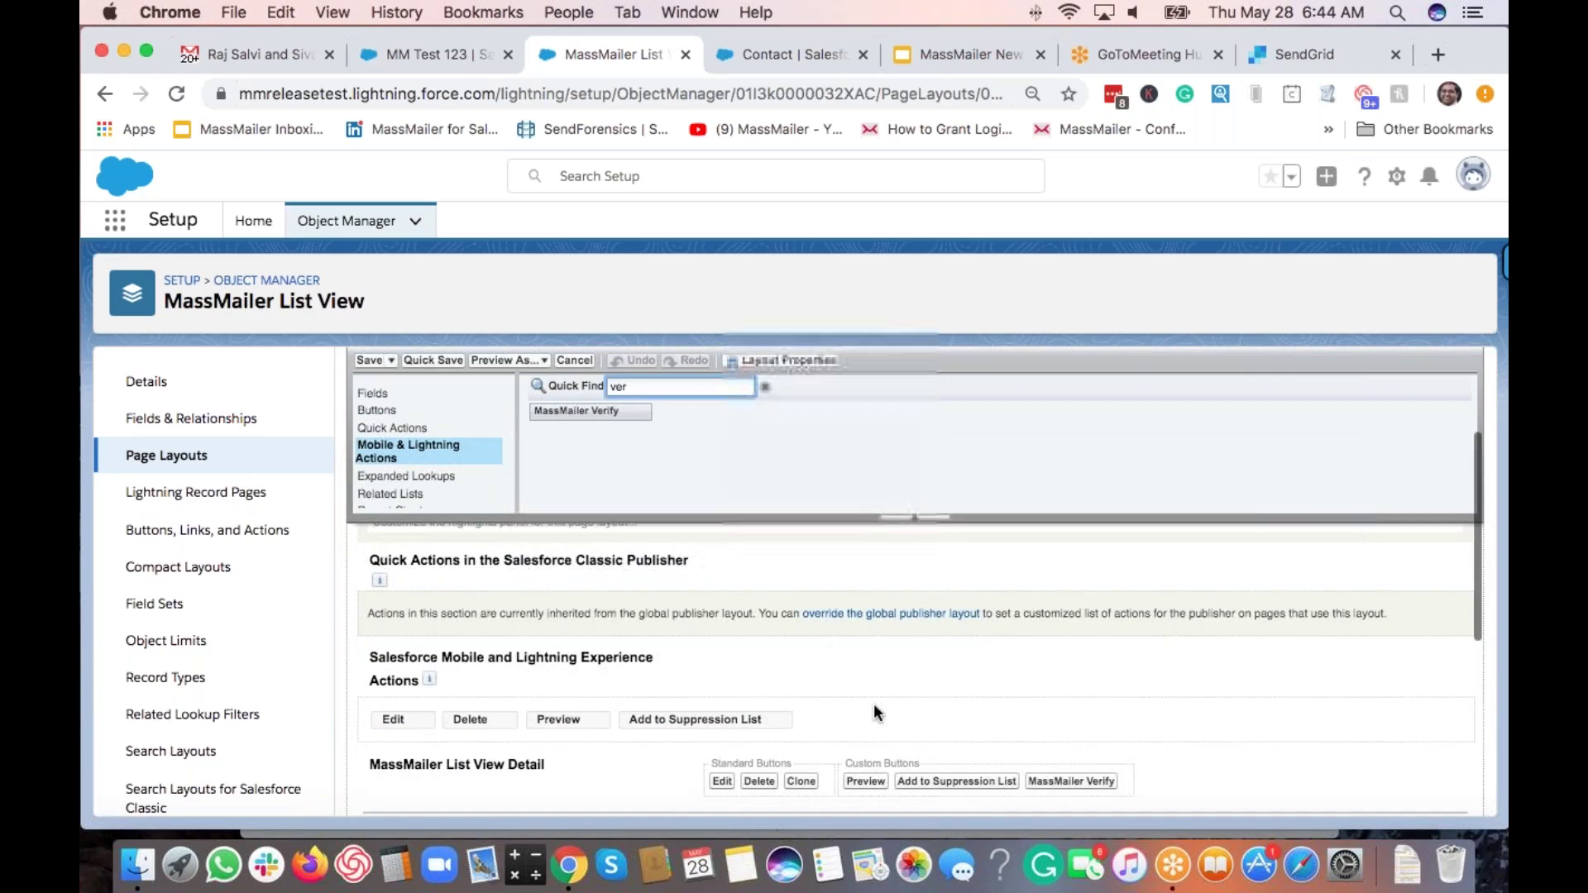
scroll(875, 704, "down", 2)
left_click_drag(577, 411, 847, 628)
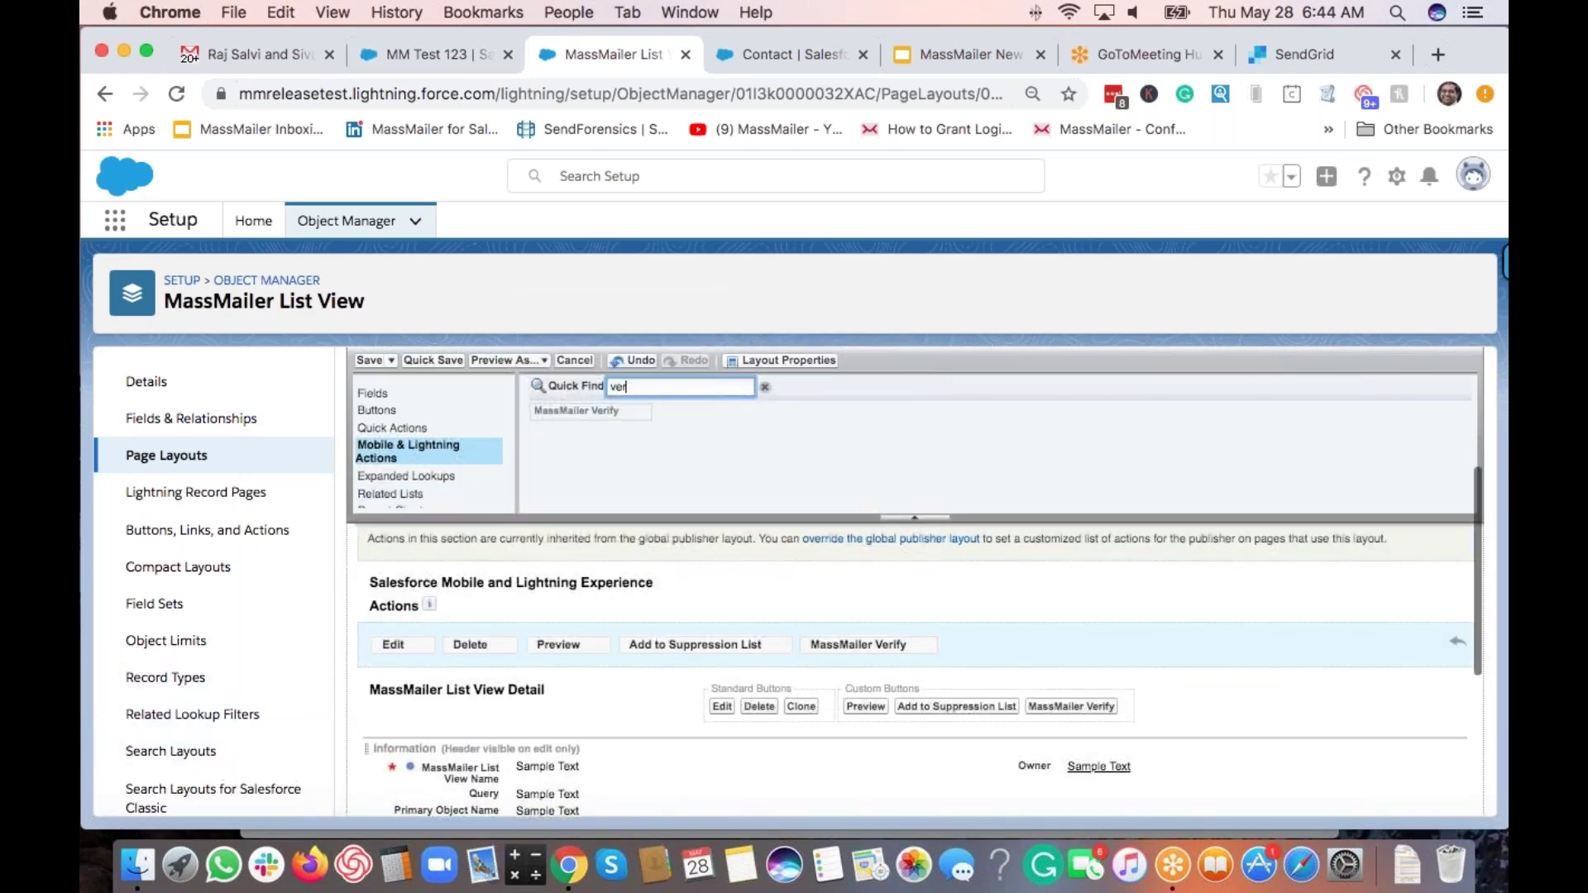
left_click(364, 362)
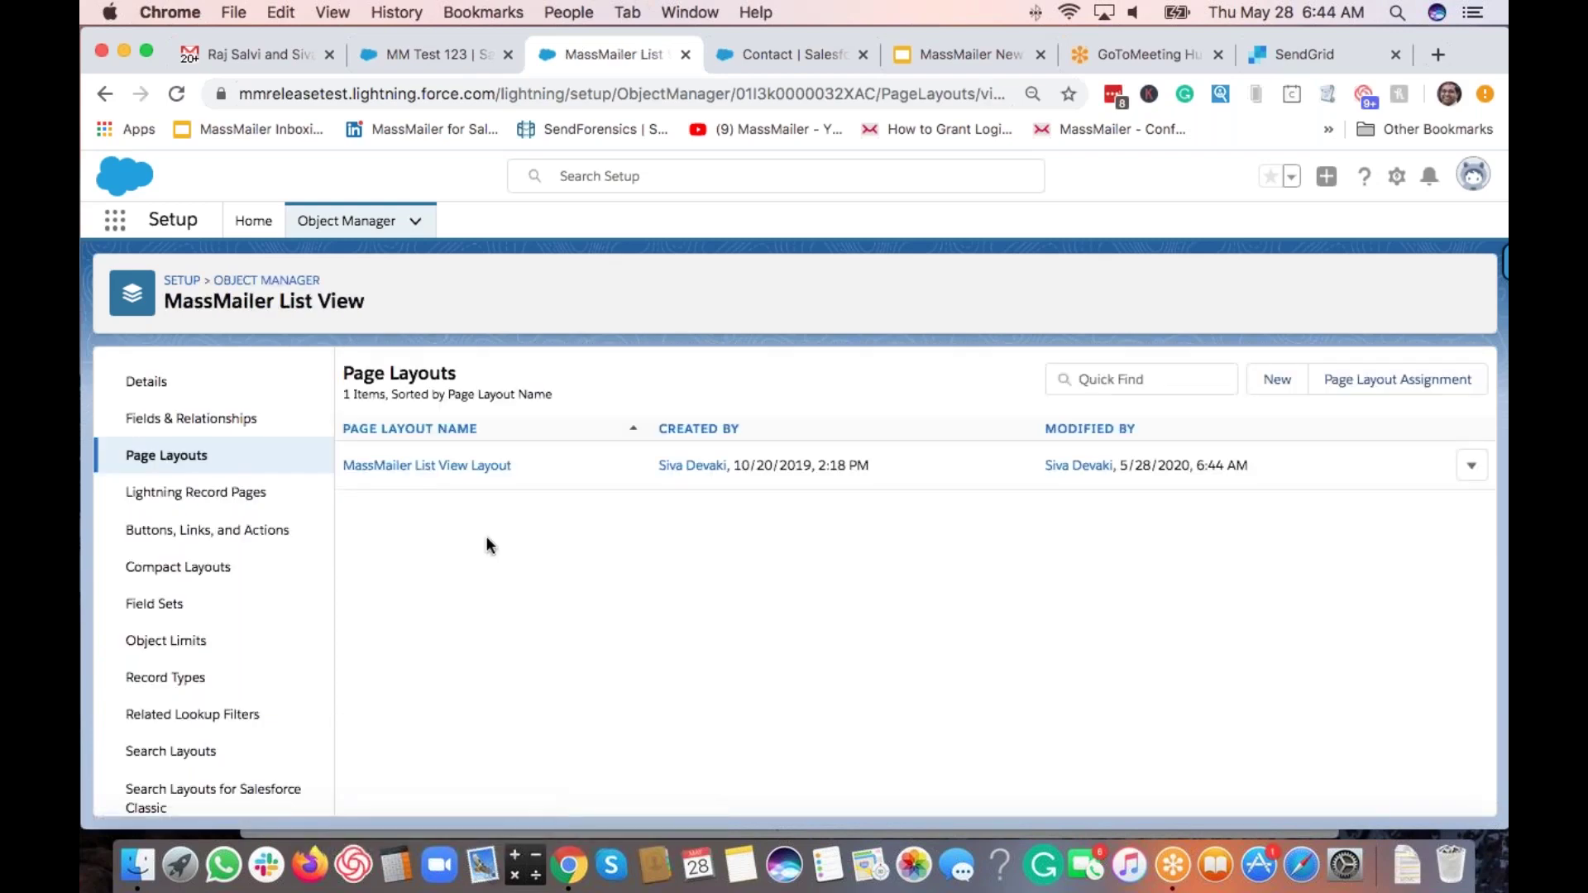
Step: Return to the MM Test 123 list view, reload it, preview its filtered records, and close the preview
left_click(445, 54)
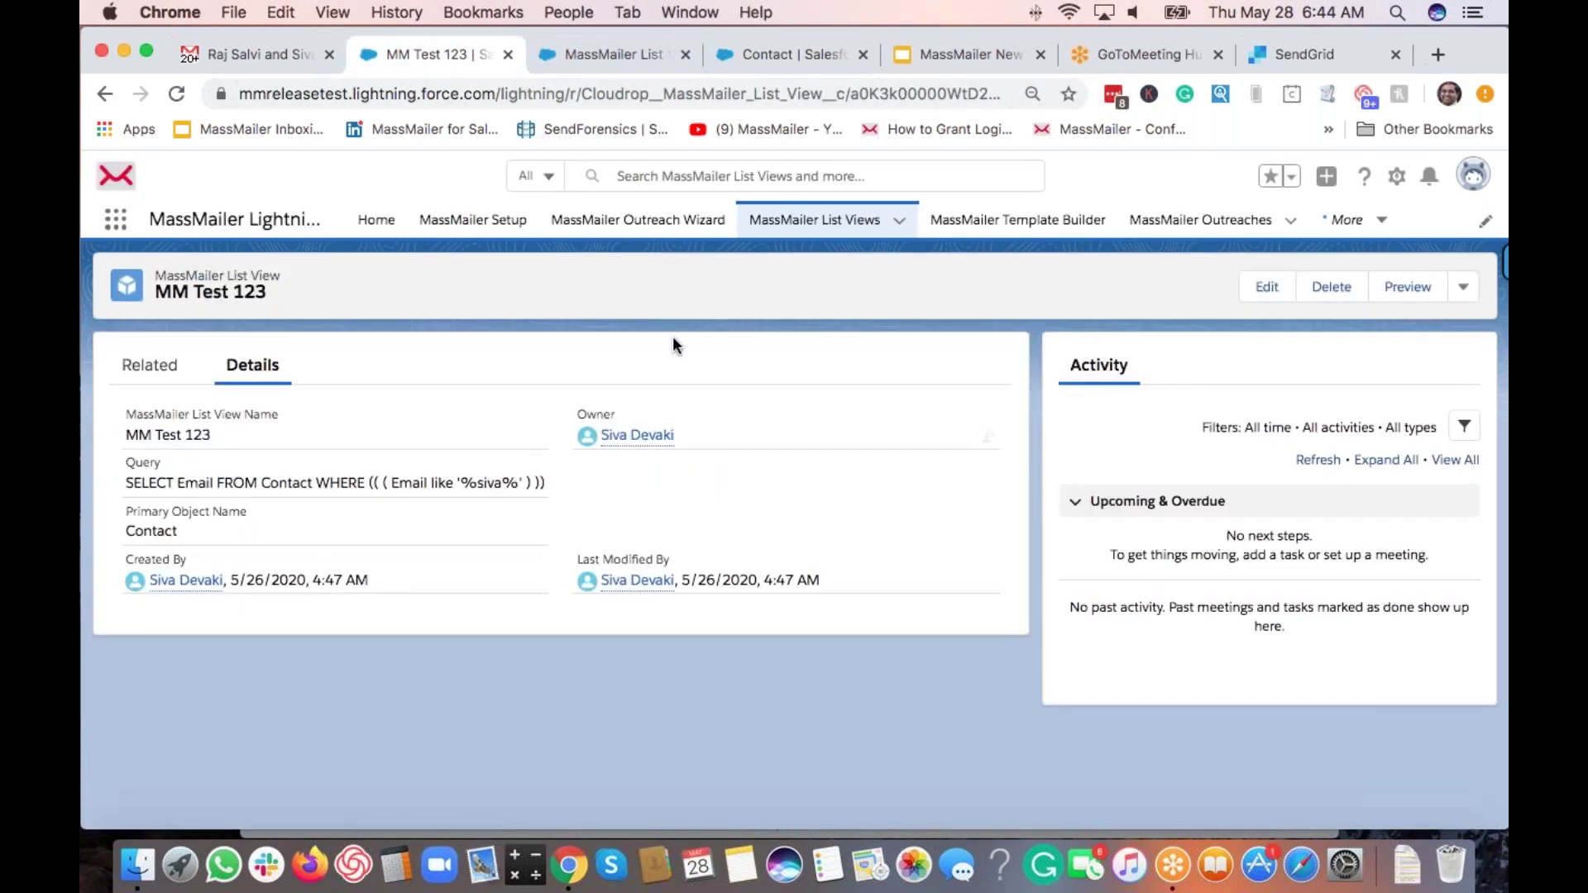
key("super+r")
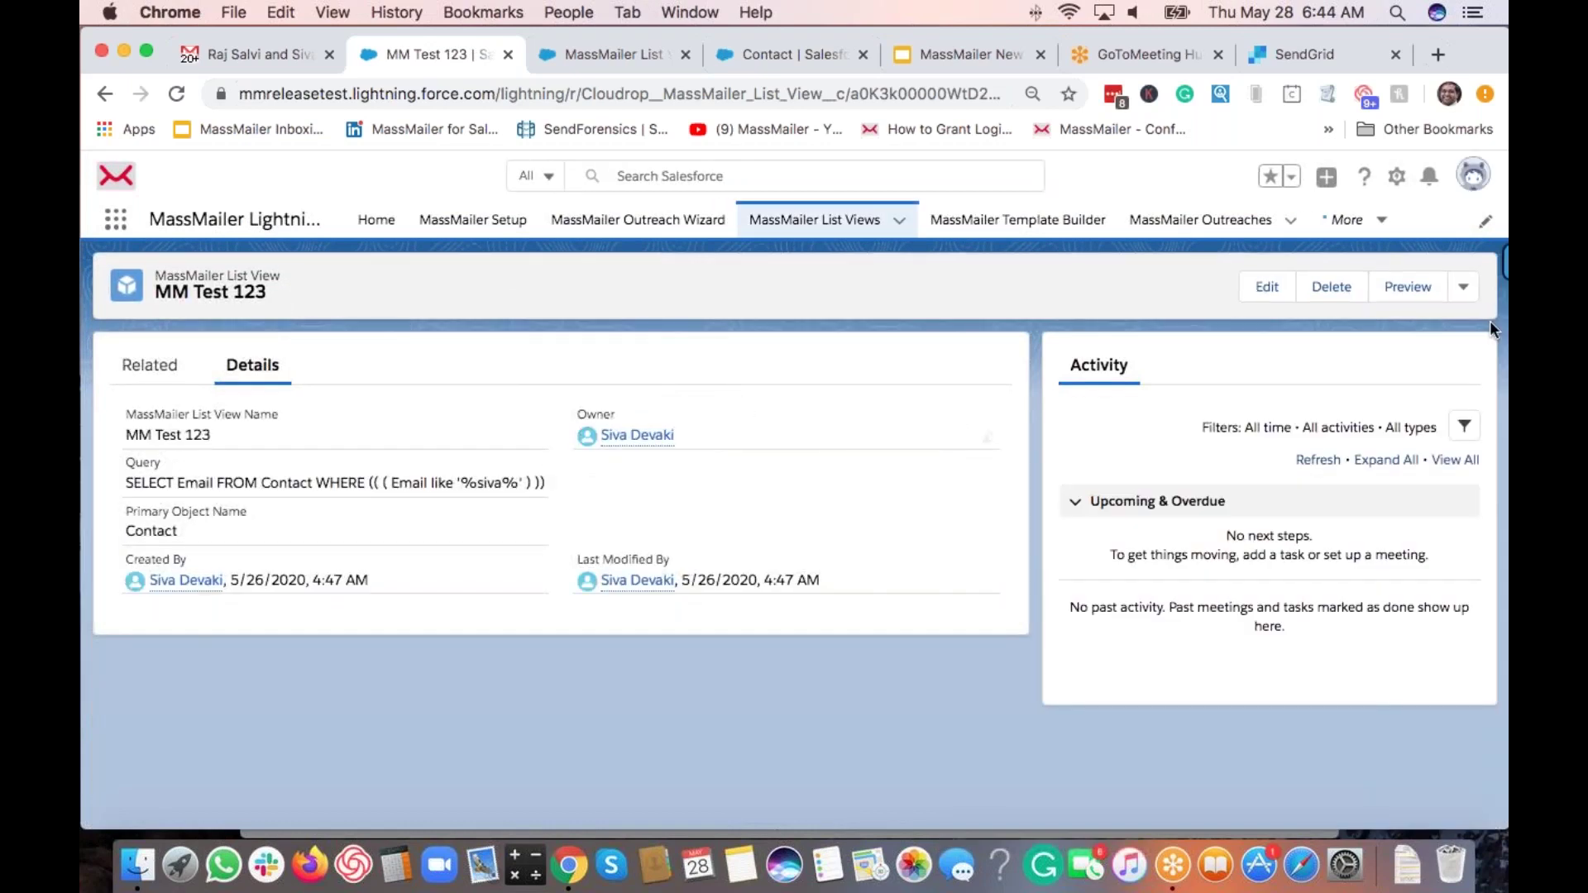
left_click(1395, 296)
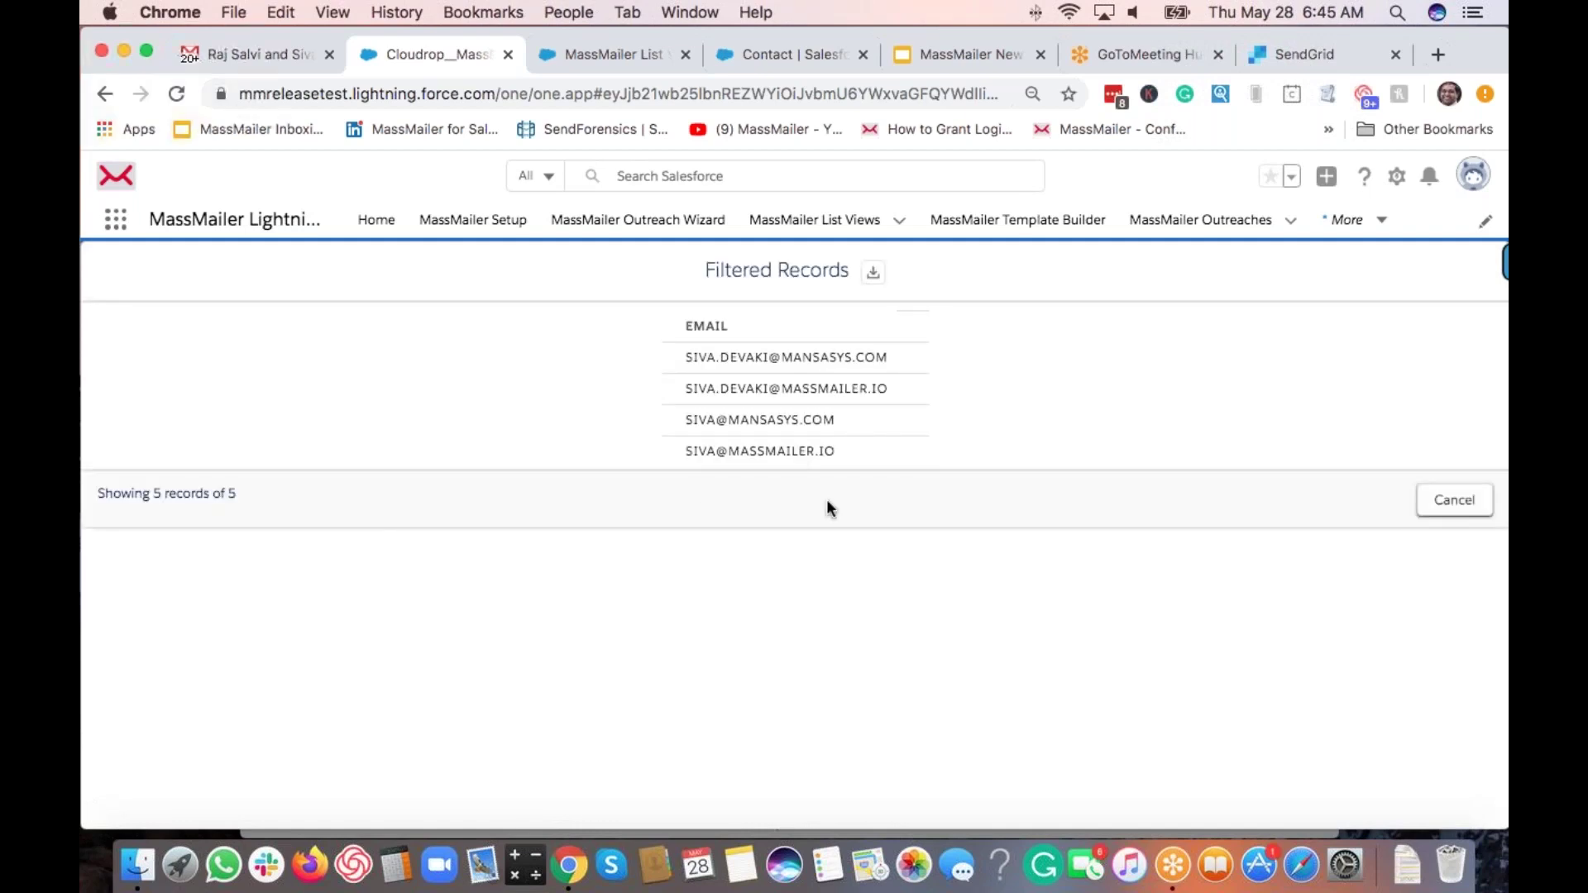
left_click(1444, 501)
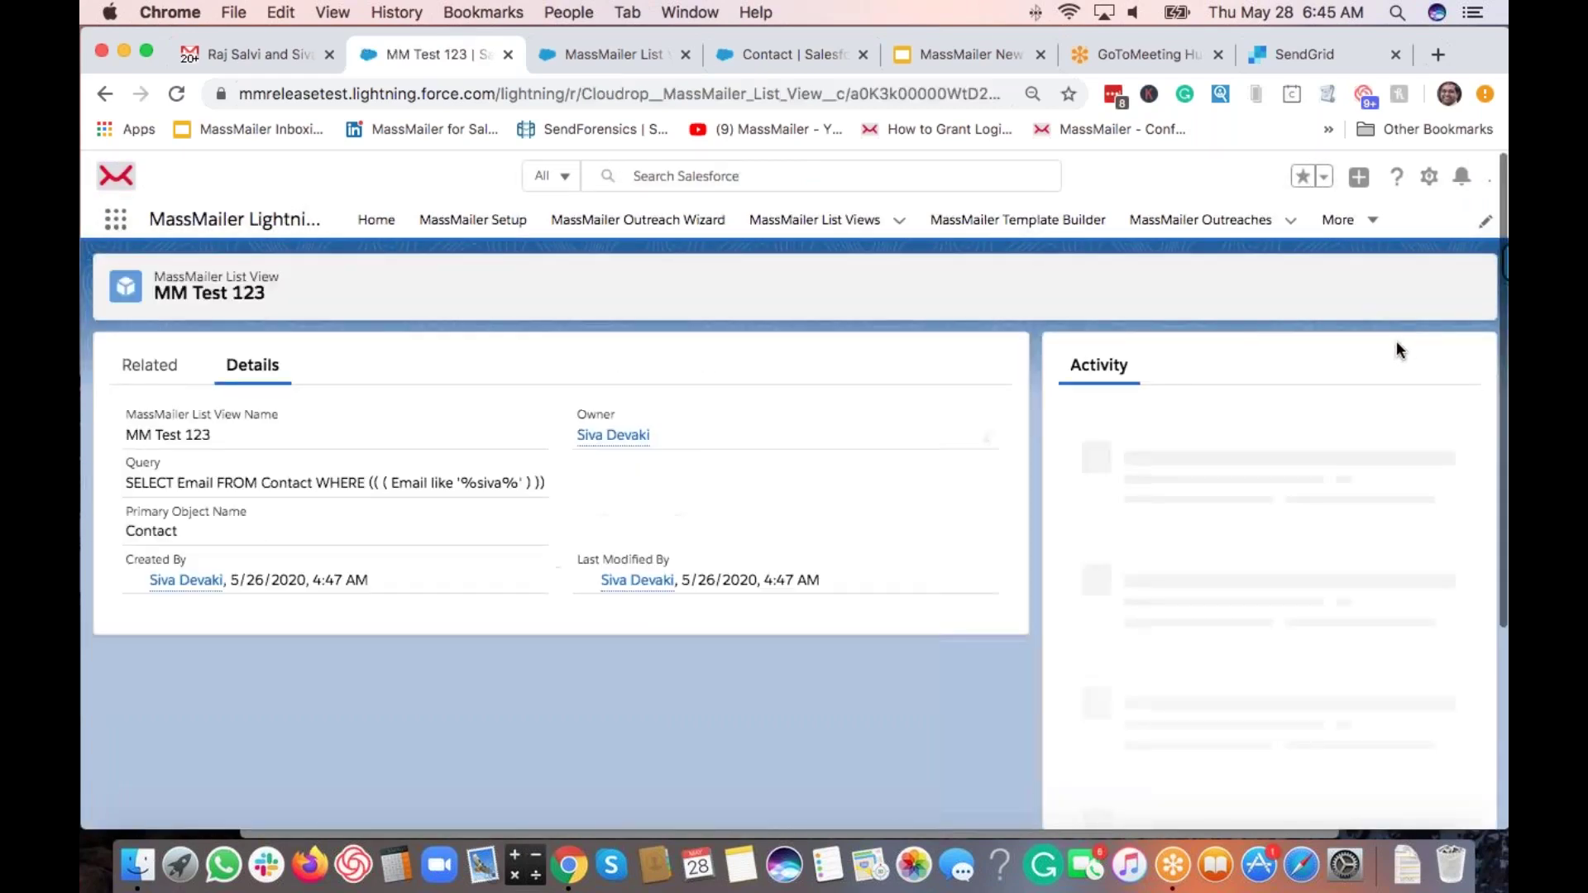
Step: Launch MassMailer Verify for the MM Test 123 list view
left_click(1462, 291)
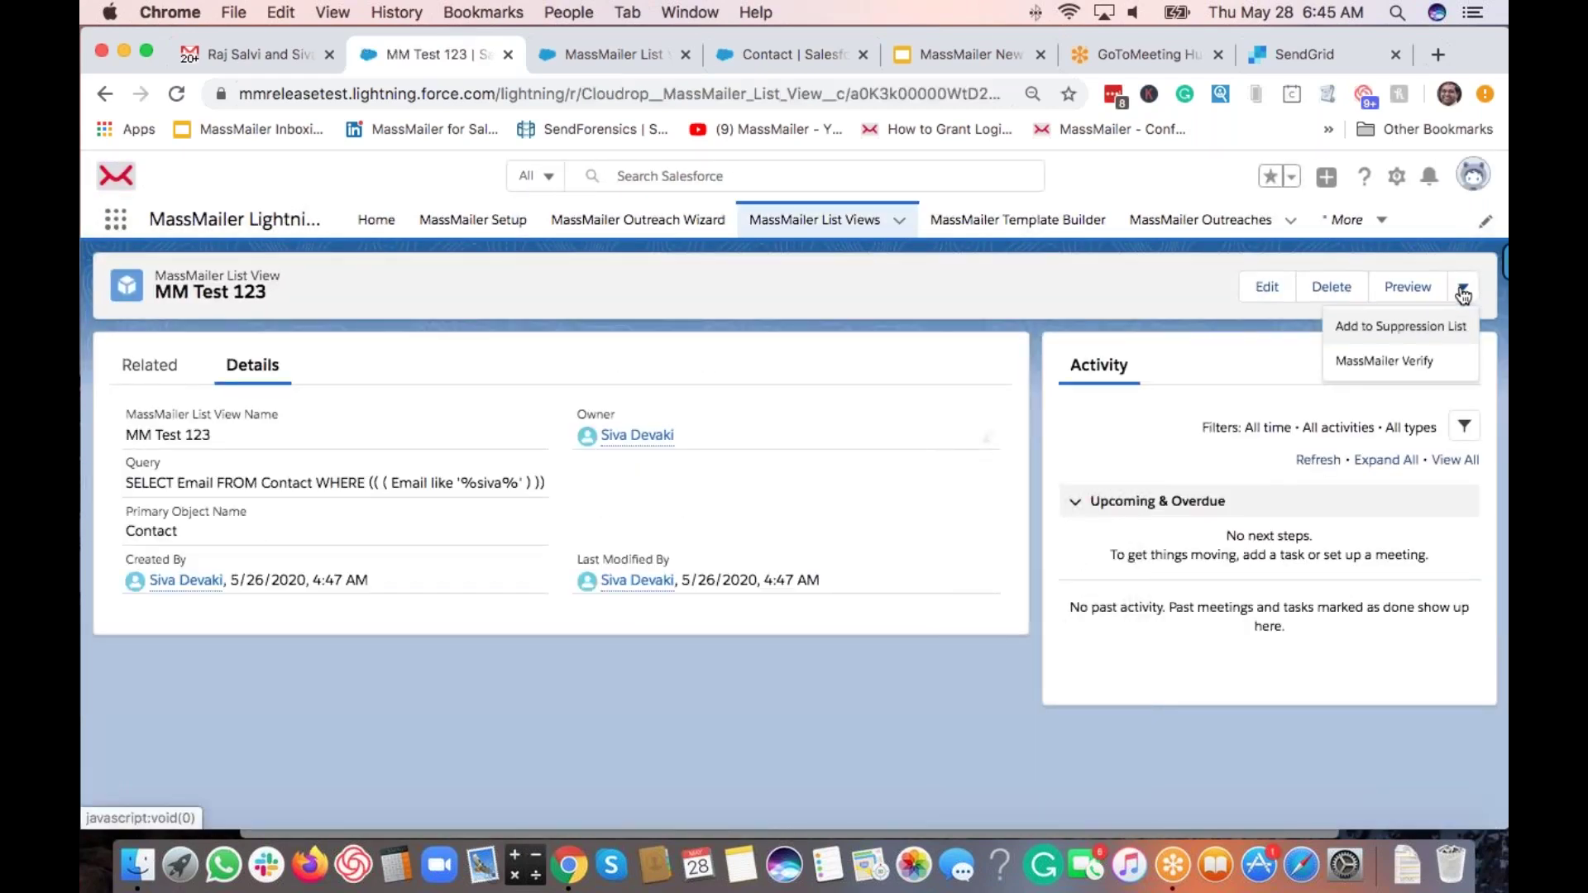
left_click(1376, 366)
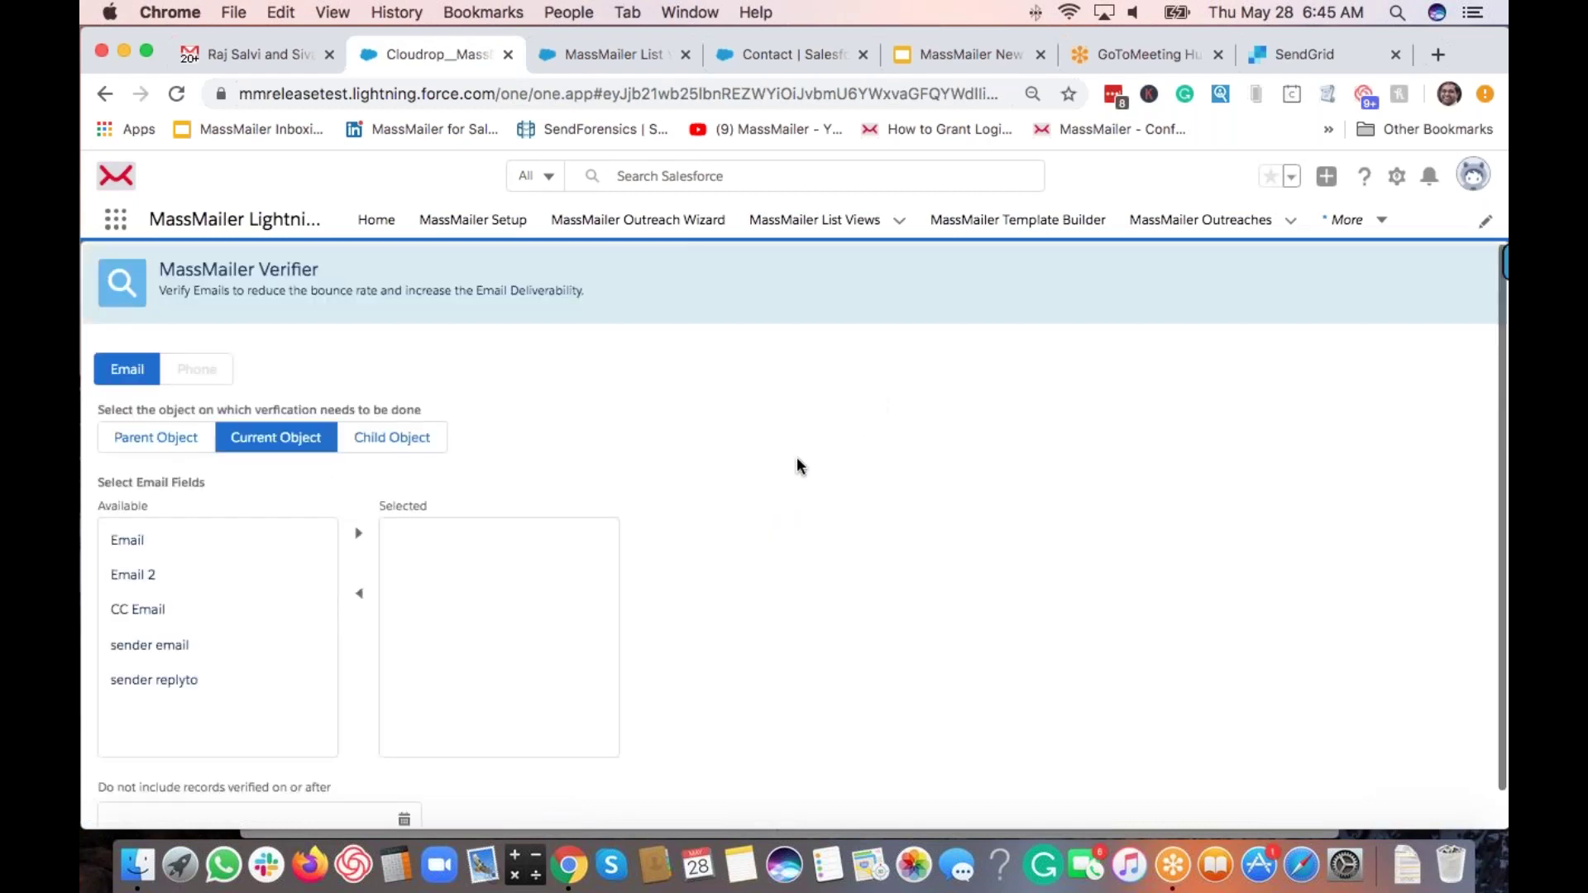
Step: Submit the current object's Email field for verification and show the resulting verification job's related verify statuses
left_click(266, 542)
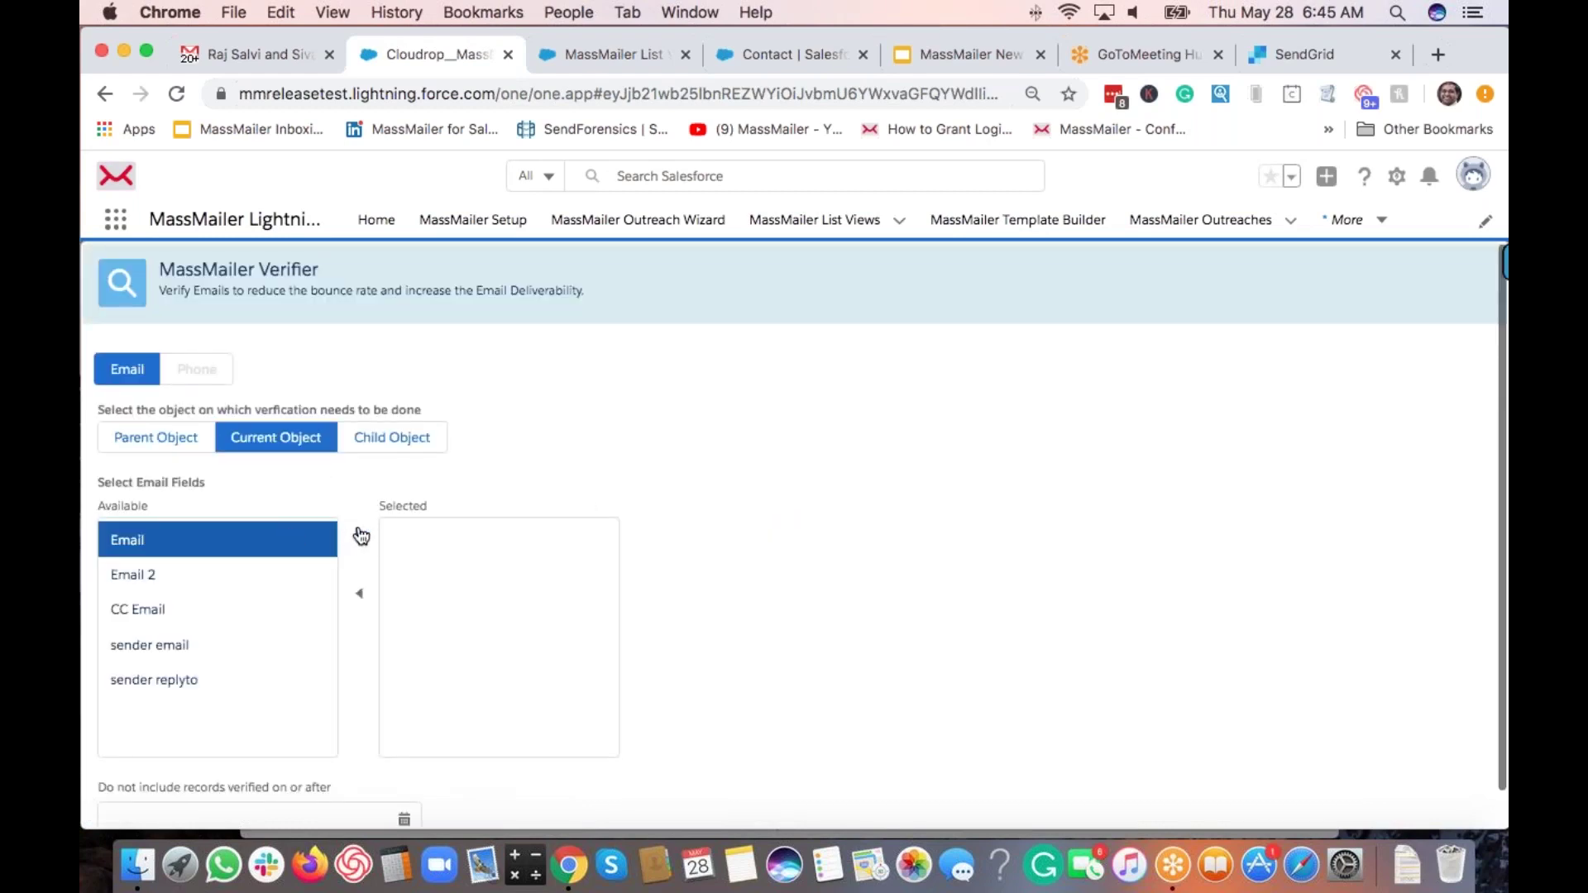
left_click(358, 534)
scroll(594, 562, "down", 1)
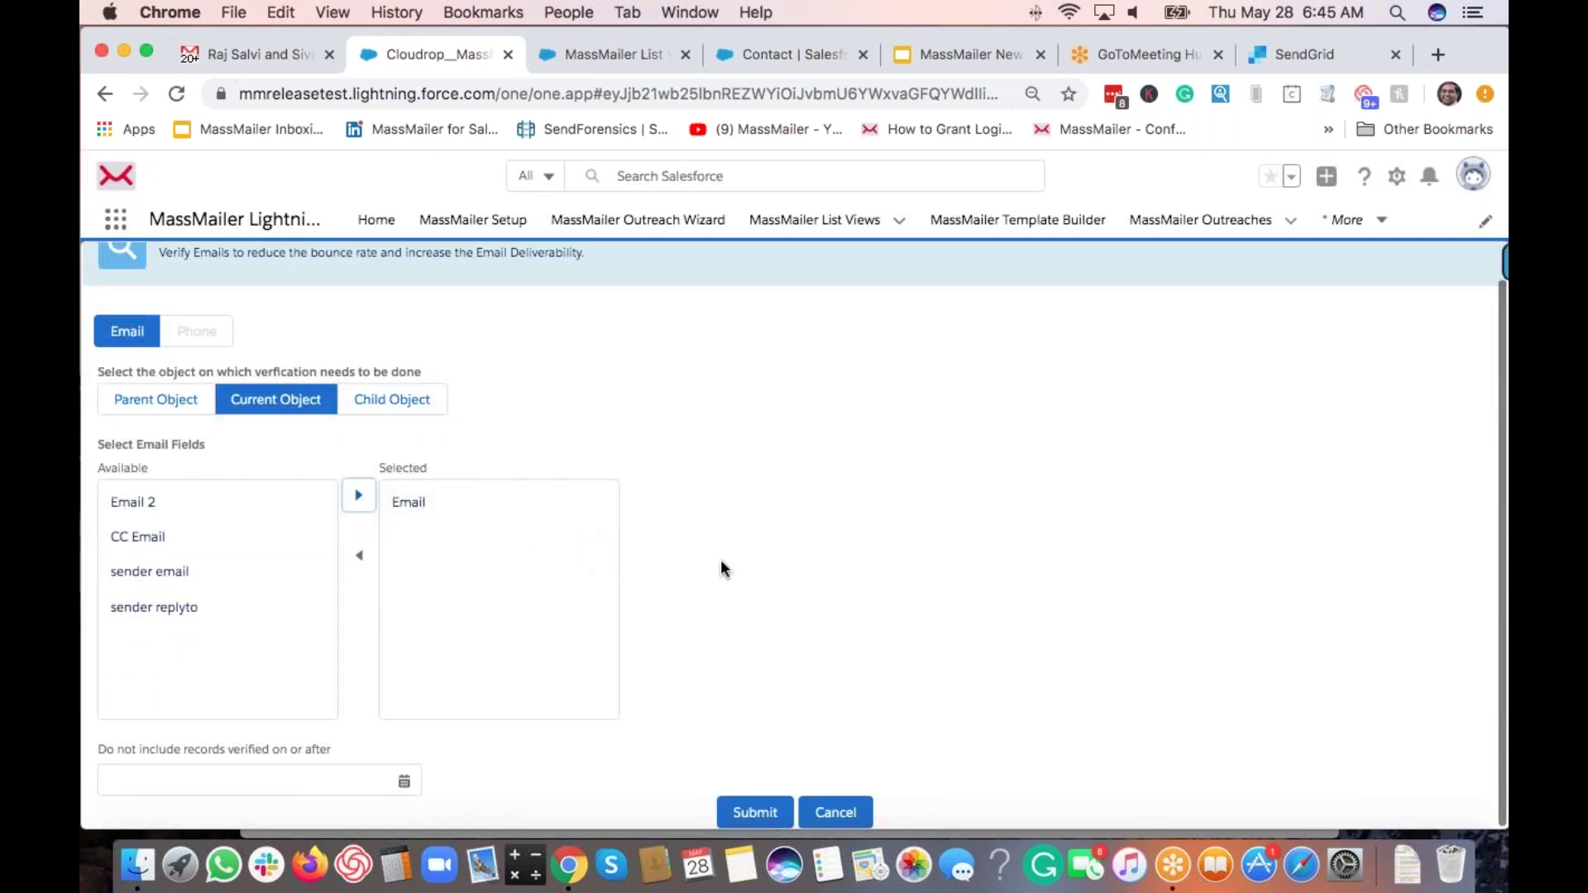
left_click(754, 812)
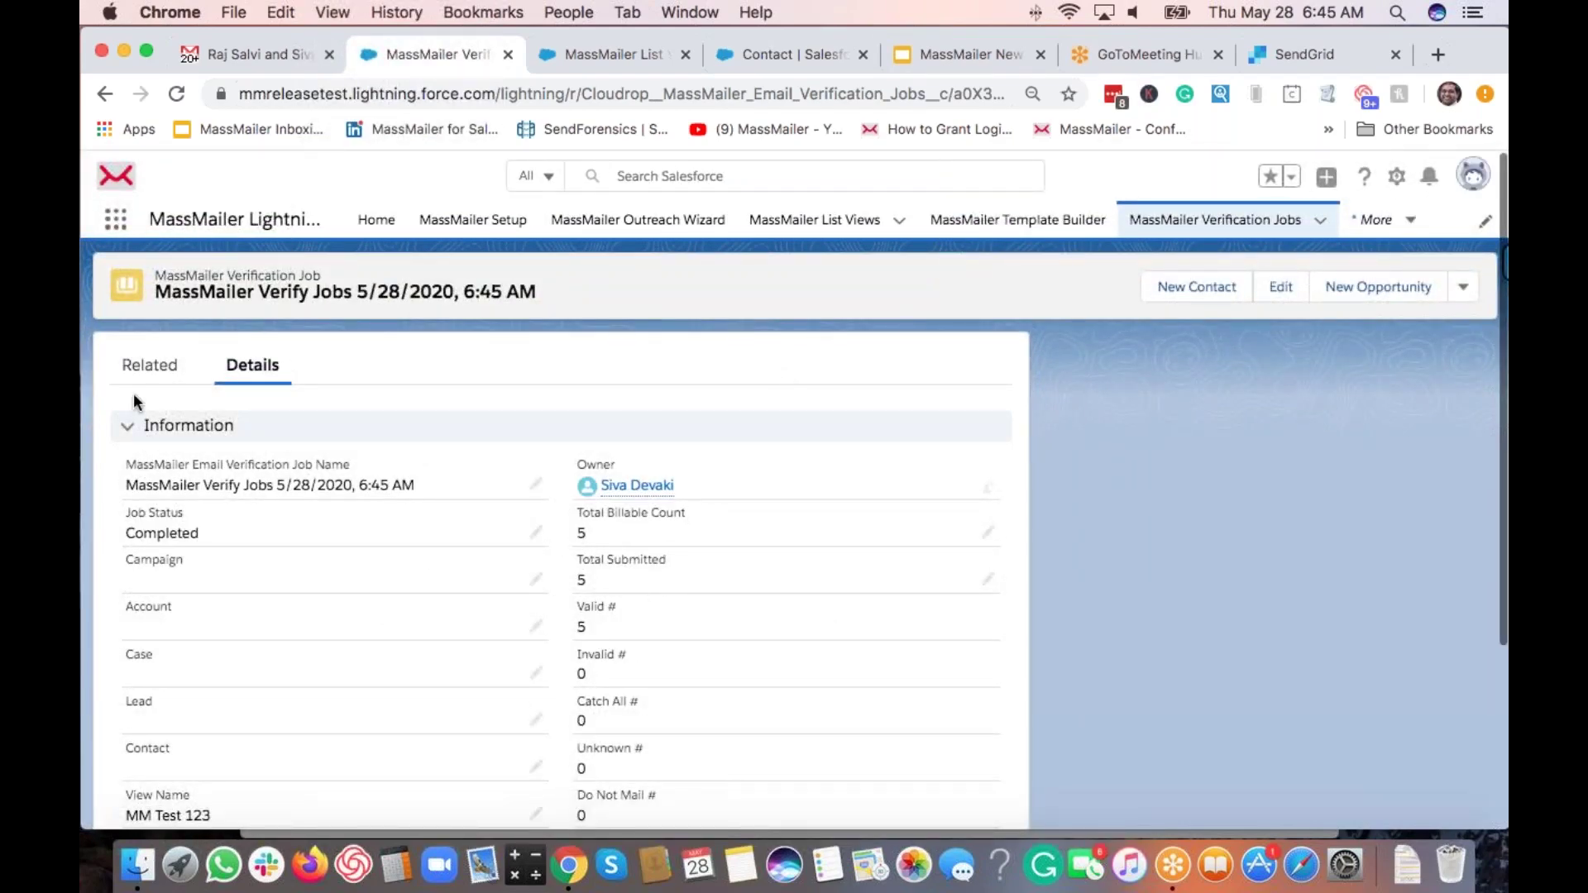
left_click(149, 368)
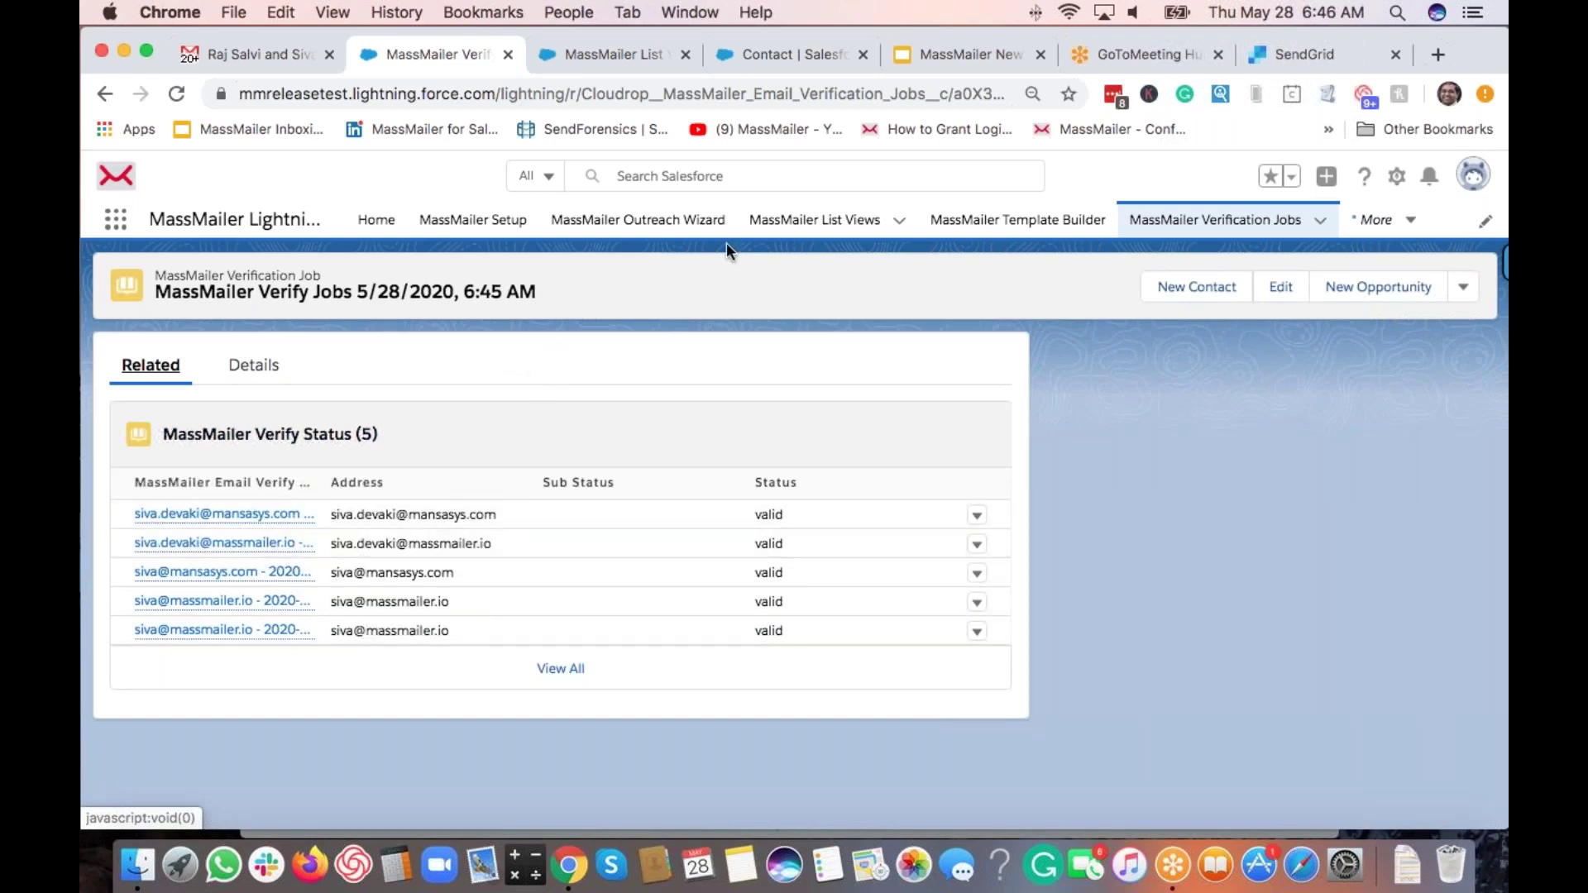
Step: Start a MassMailer Outreach Wizard campaign and choose the Lead object with April 1 Lead view as its target audience
left_click(615, 228)
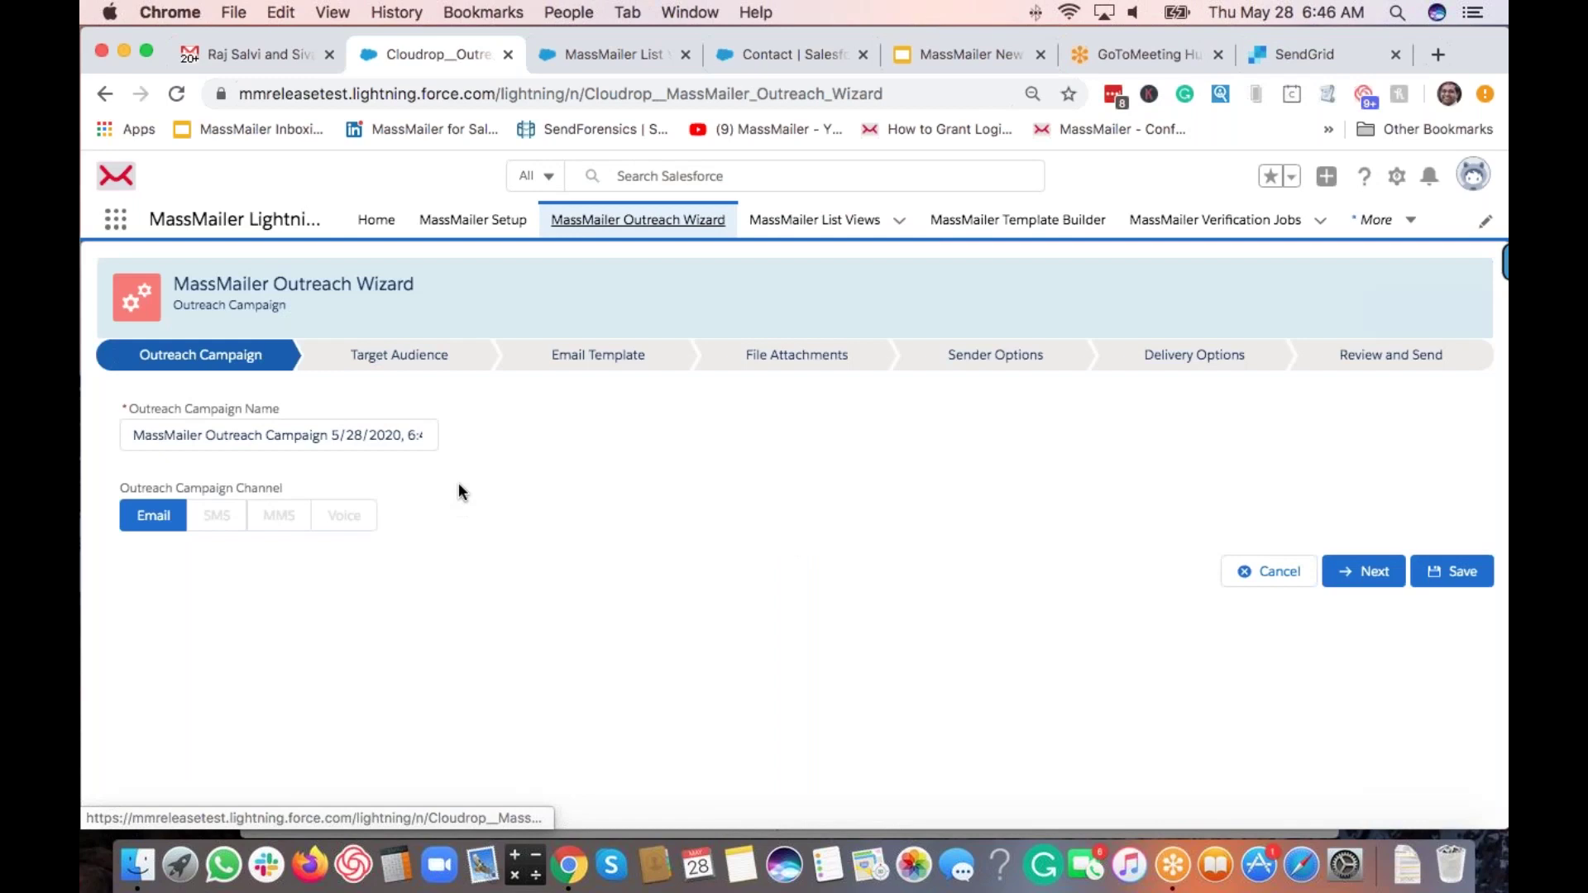
left_click(1363, 571)
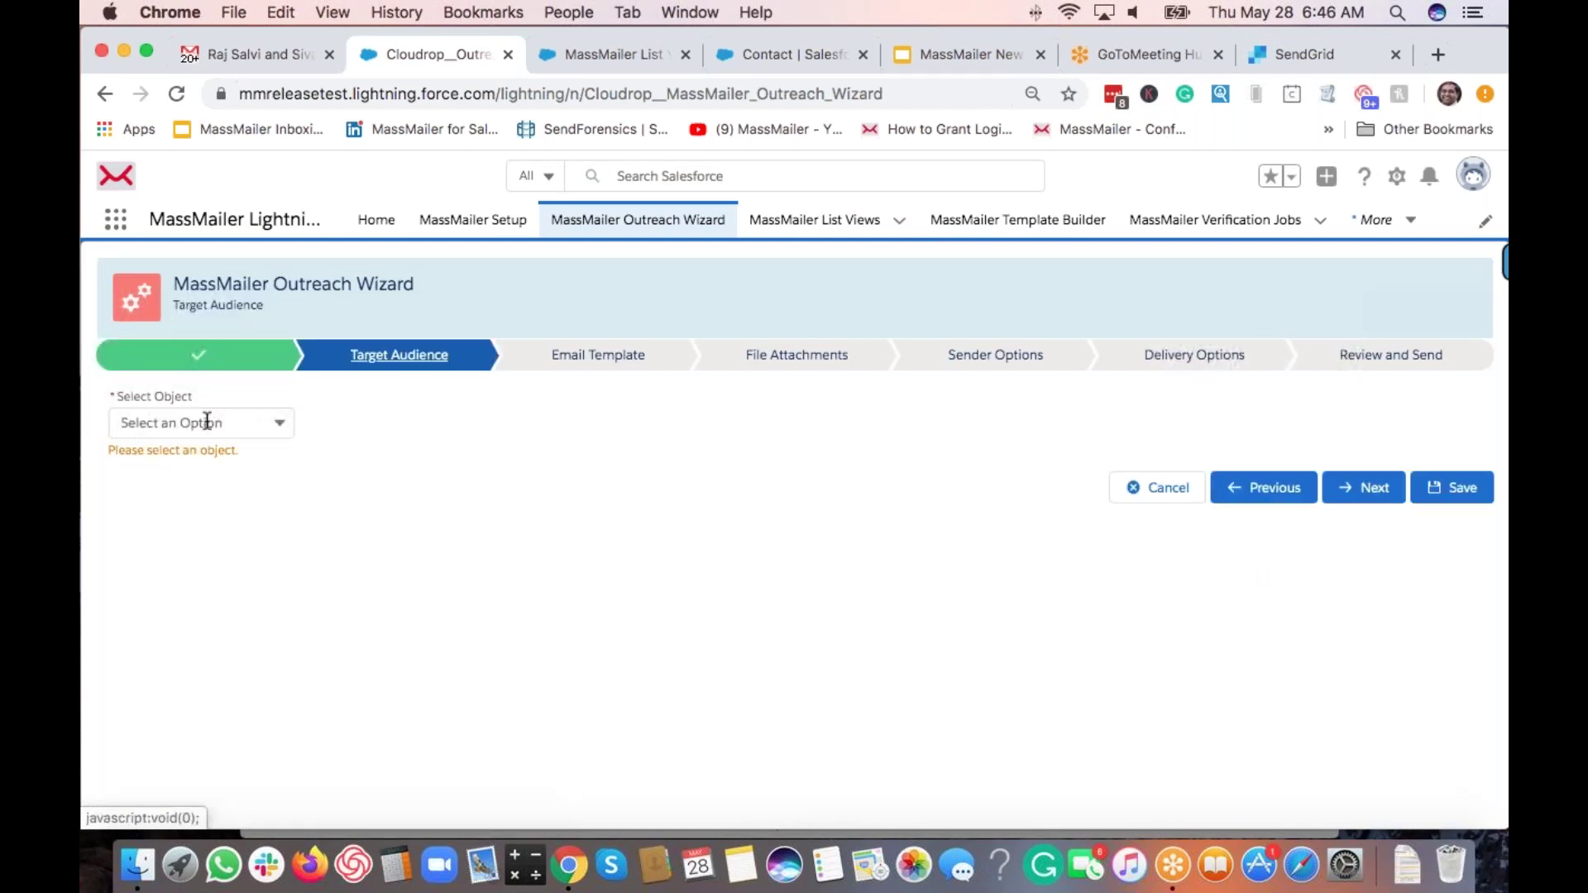
left_click(207, 421)
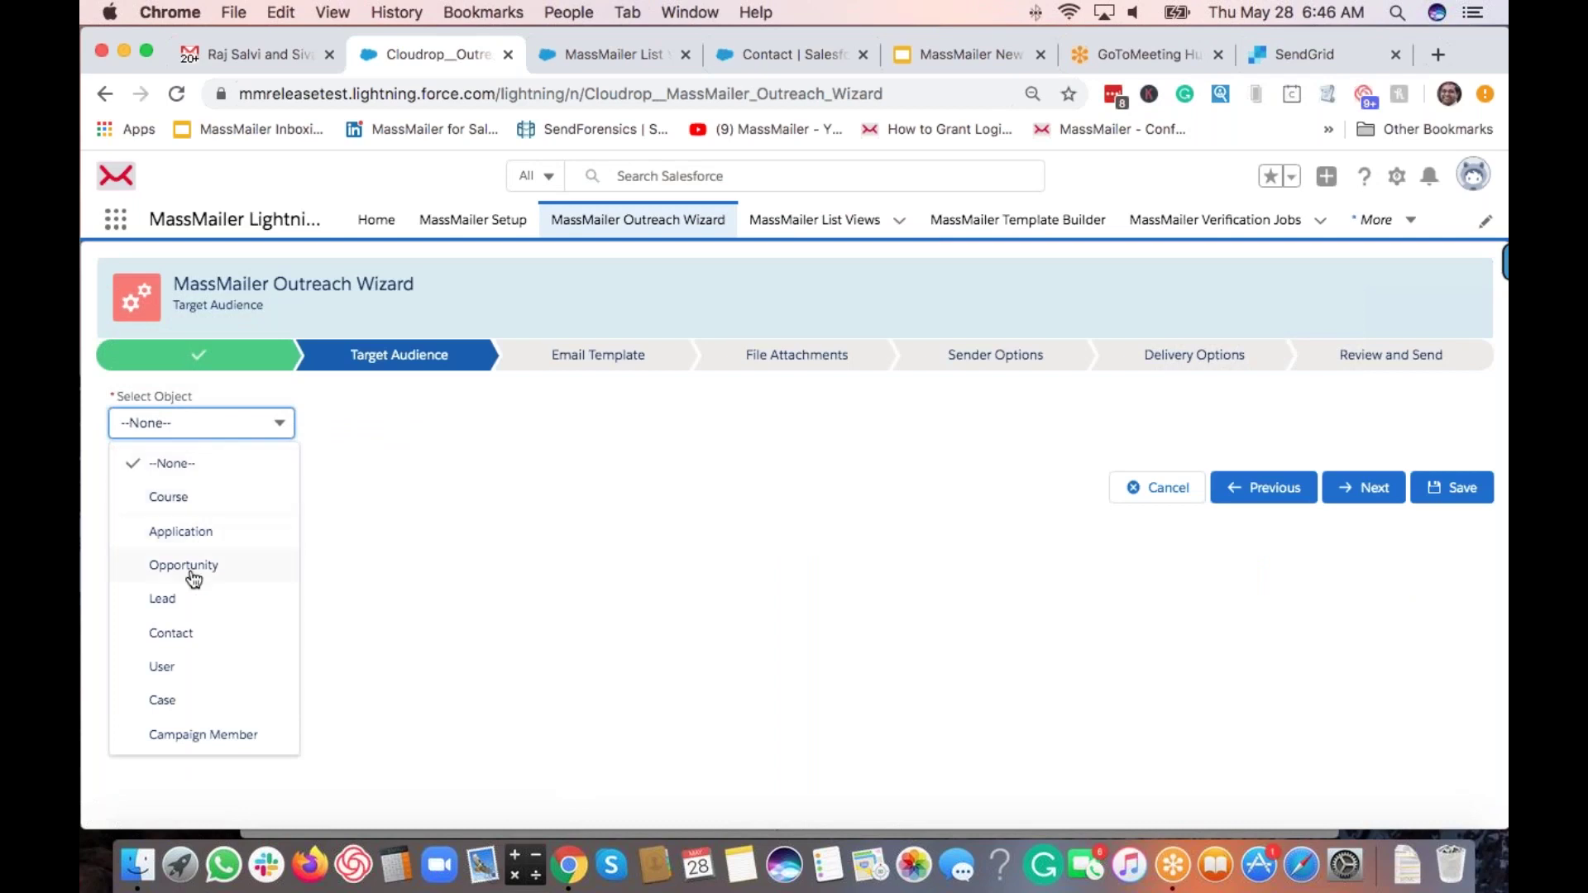
left_click(182, 598)
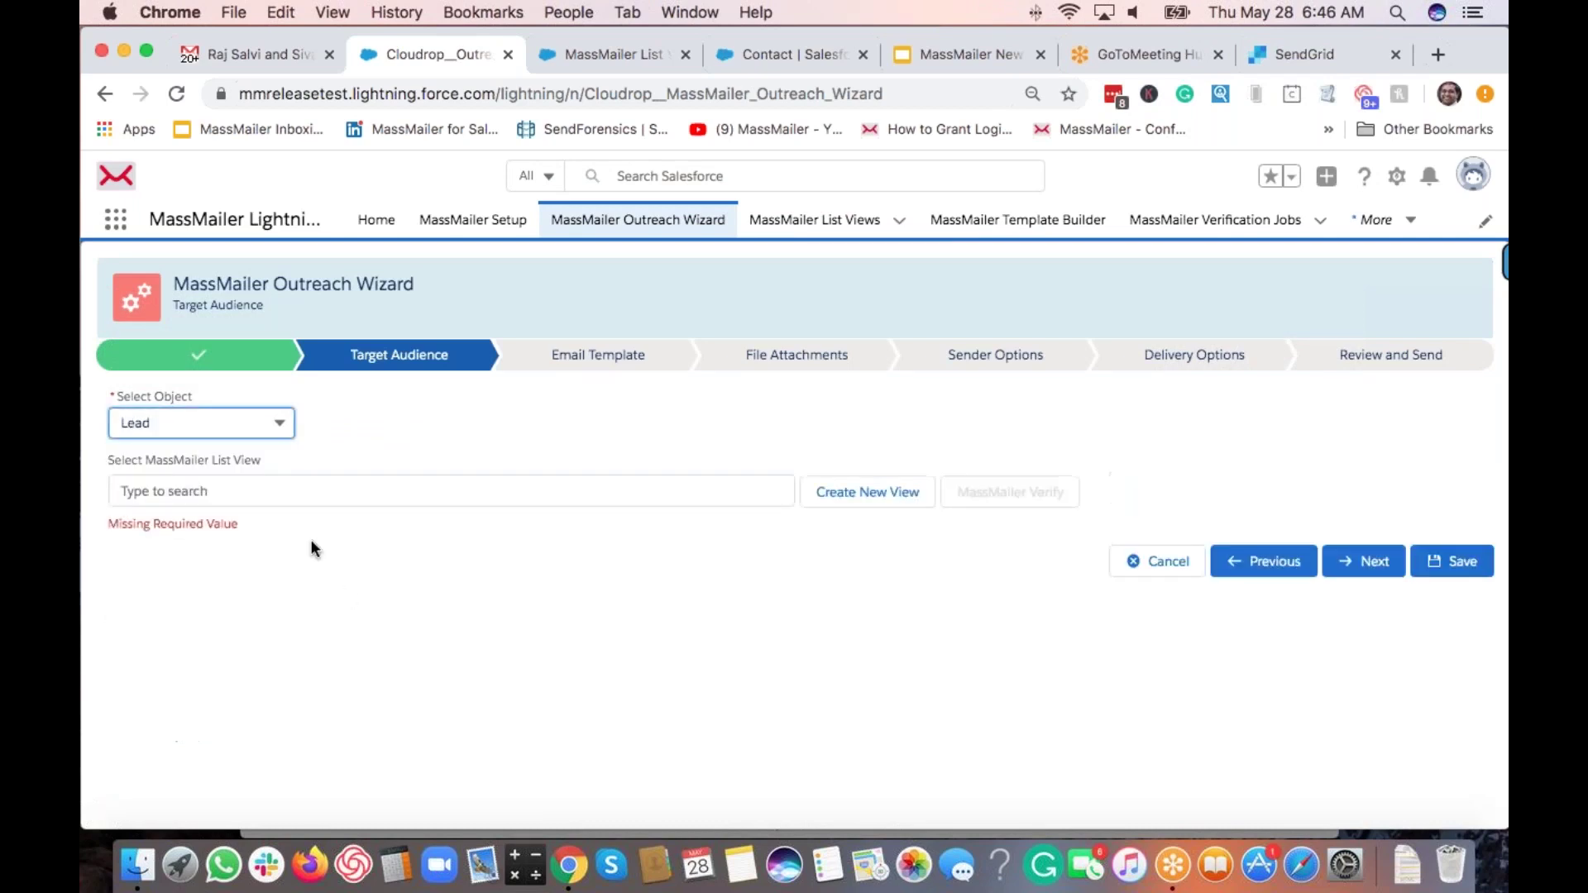
left_click(254, 489)
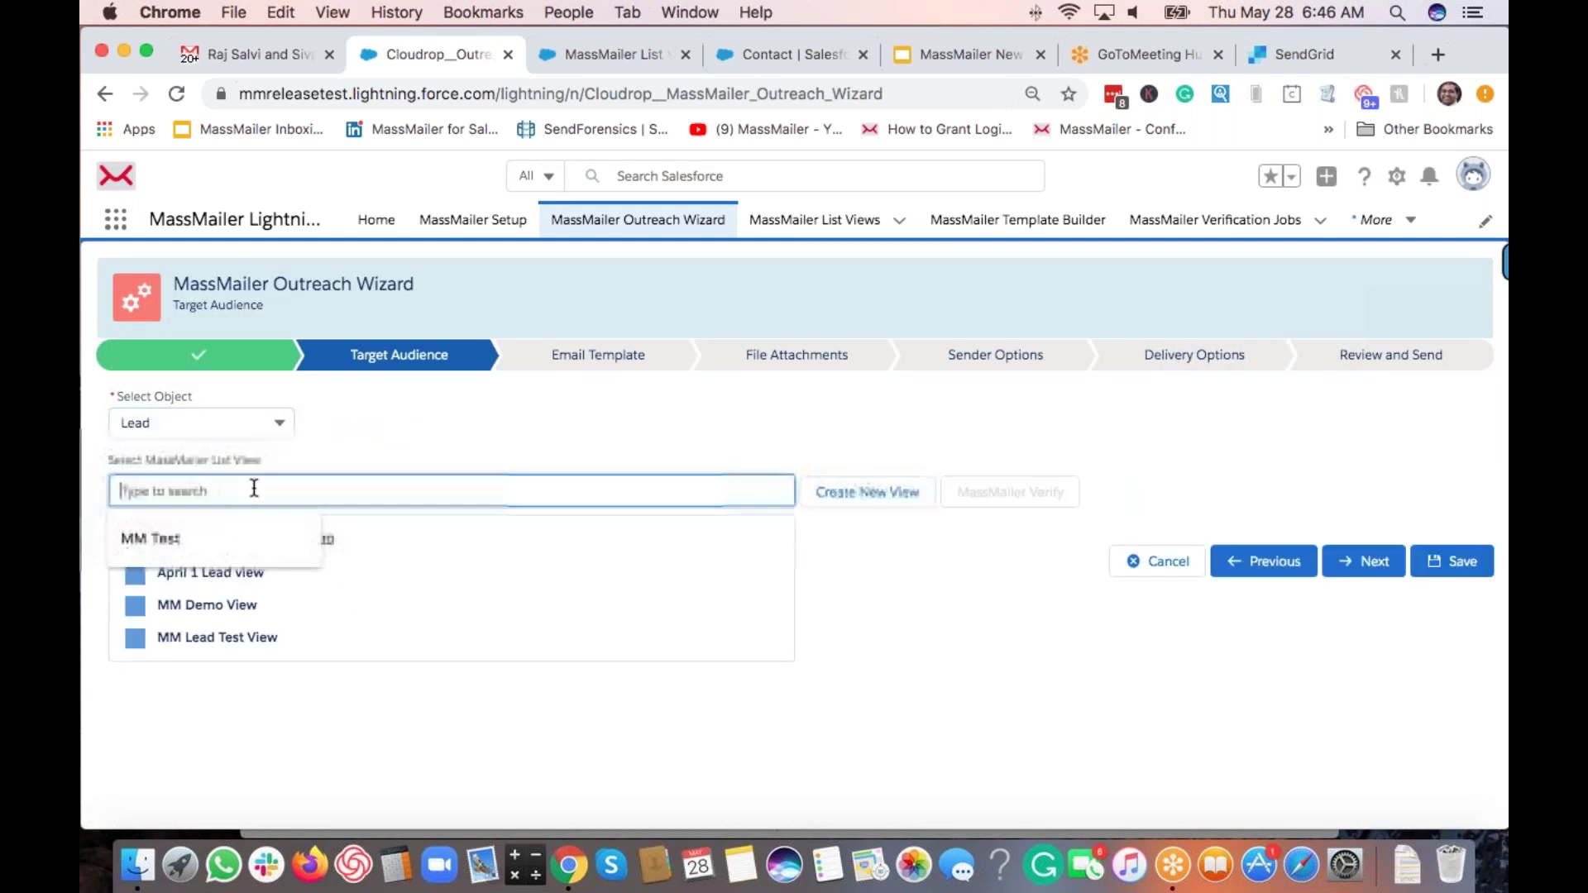
left_click(261, 580)
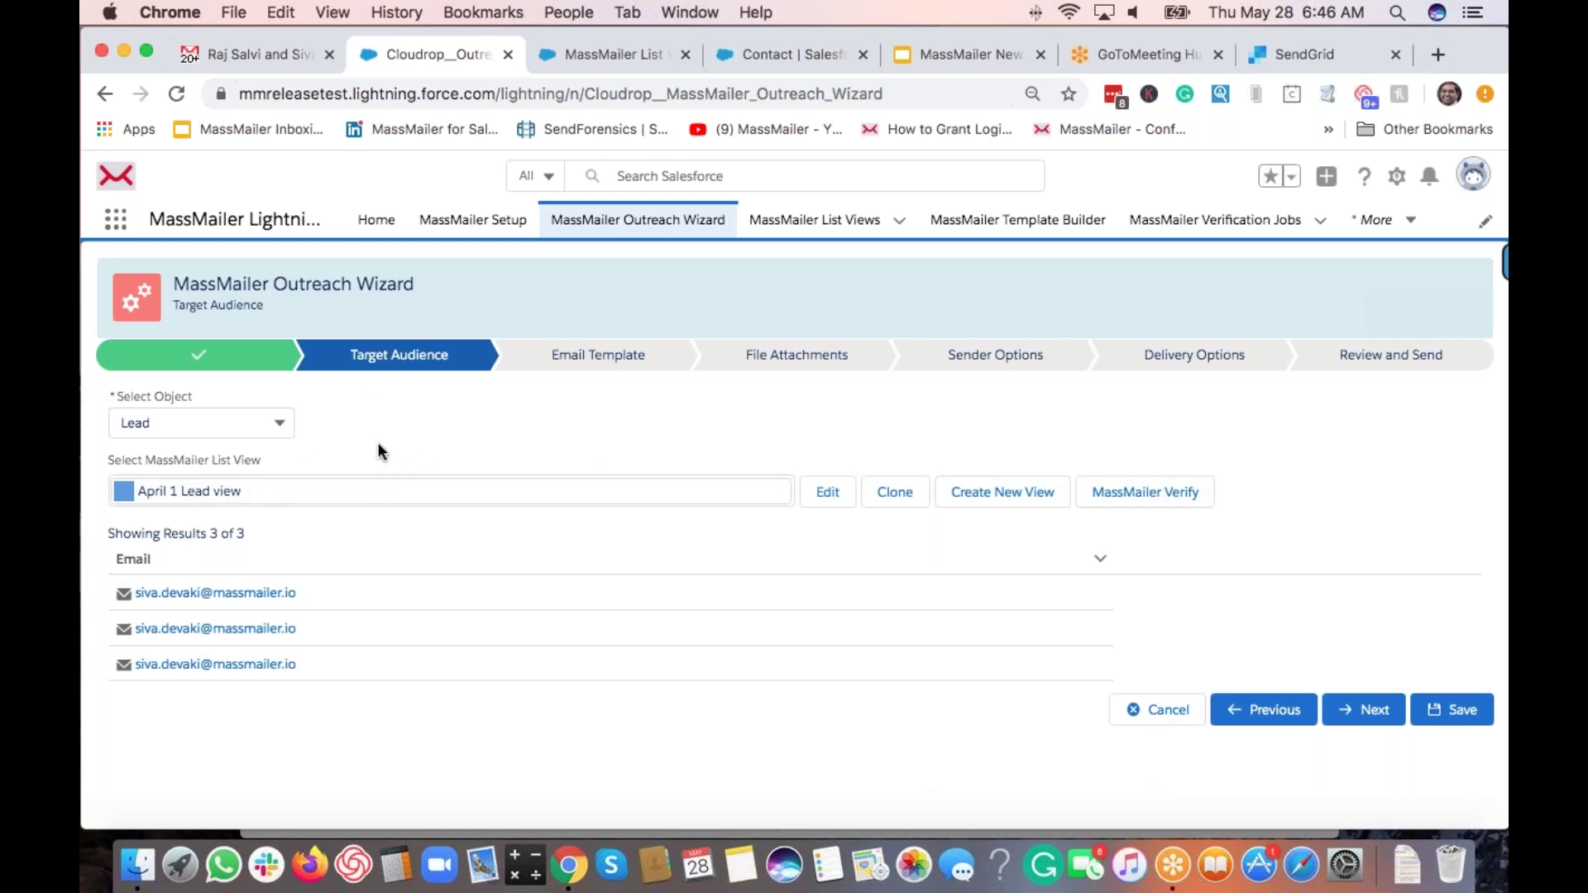
Step: Find Campaigns through the app and item search and open the MassMailer Drip Campaign for Webinar record
left_click(121, 227)
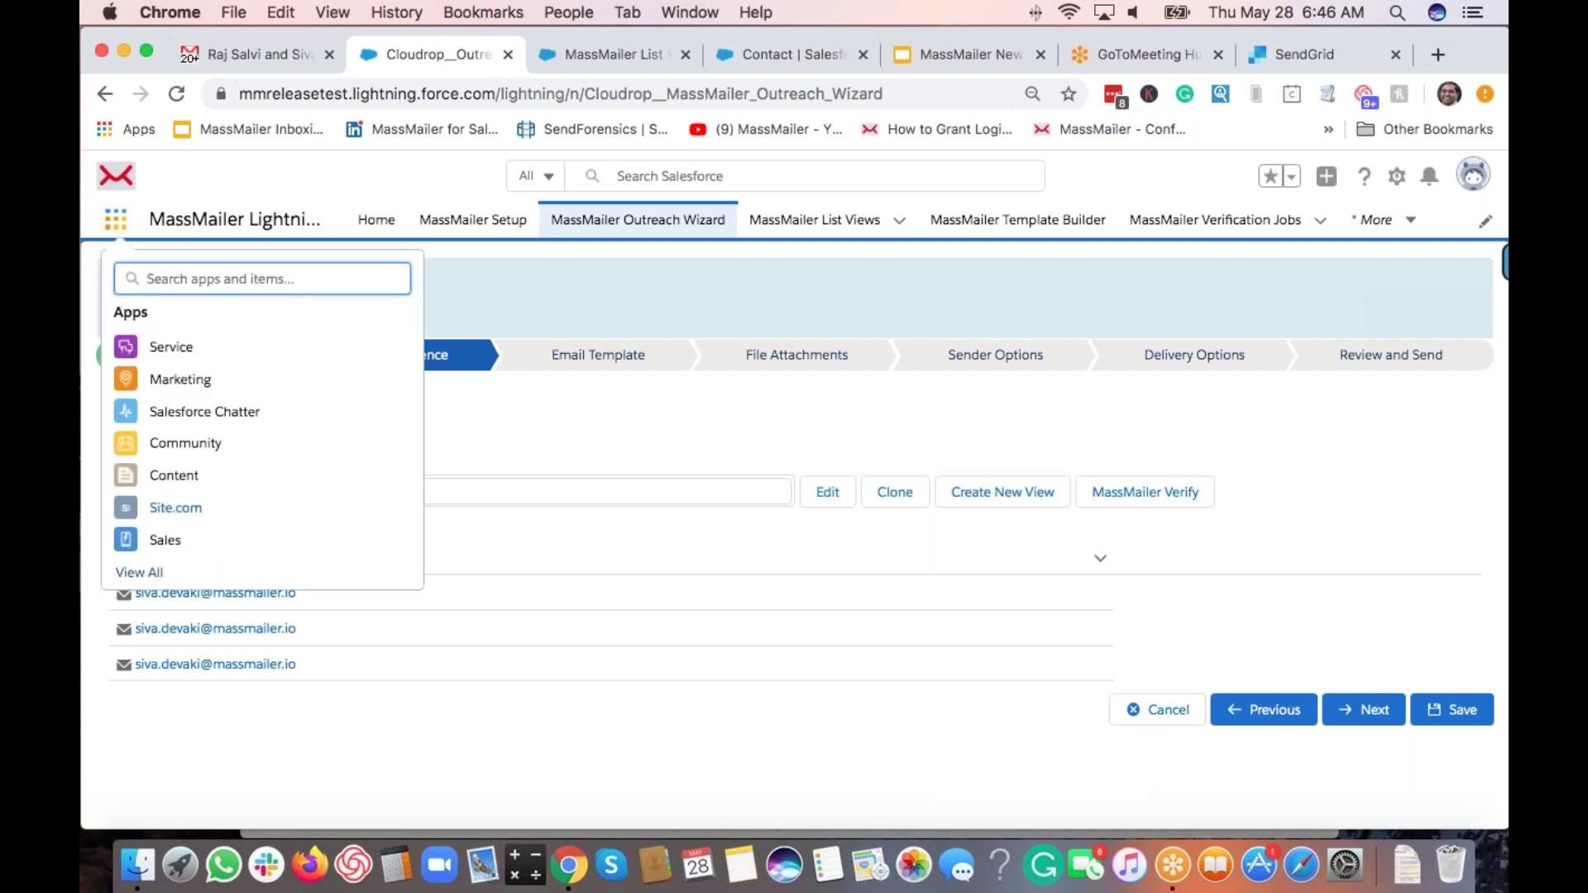
type("campag")
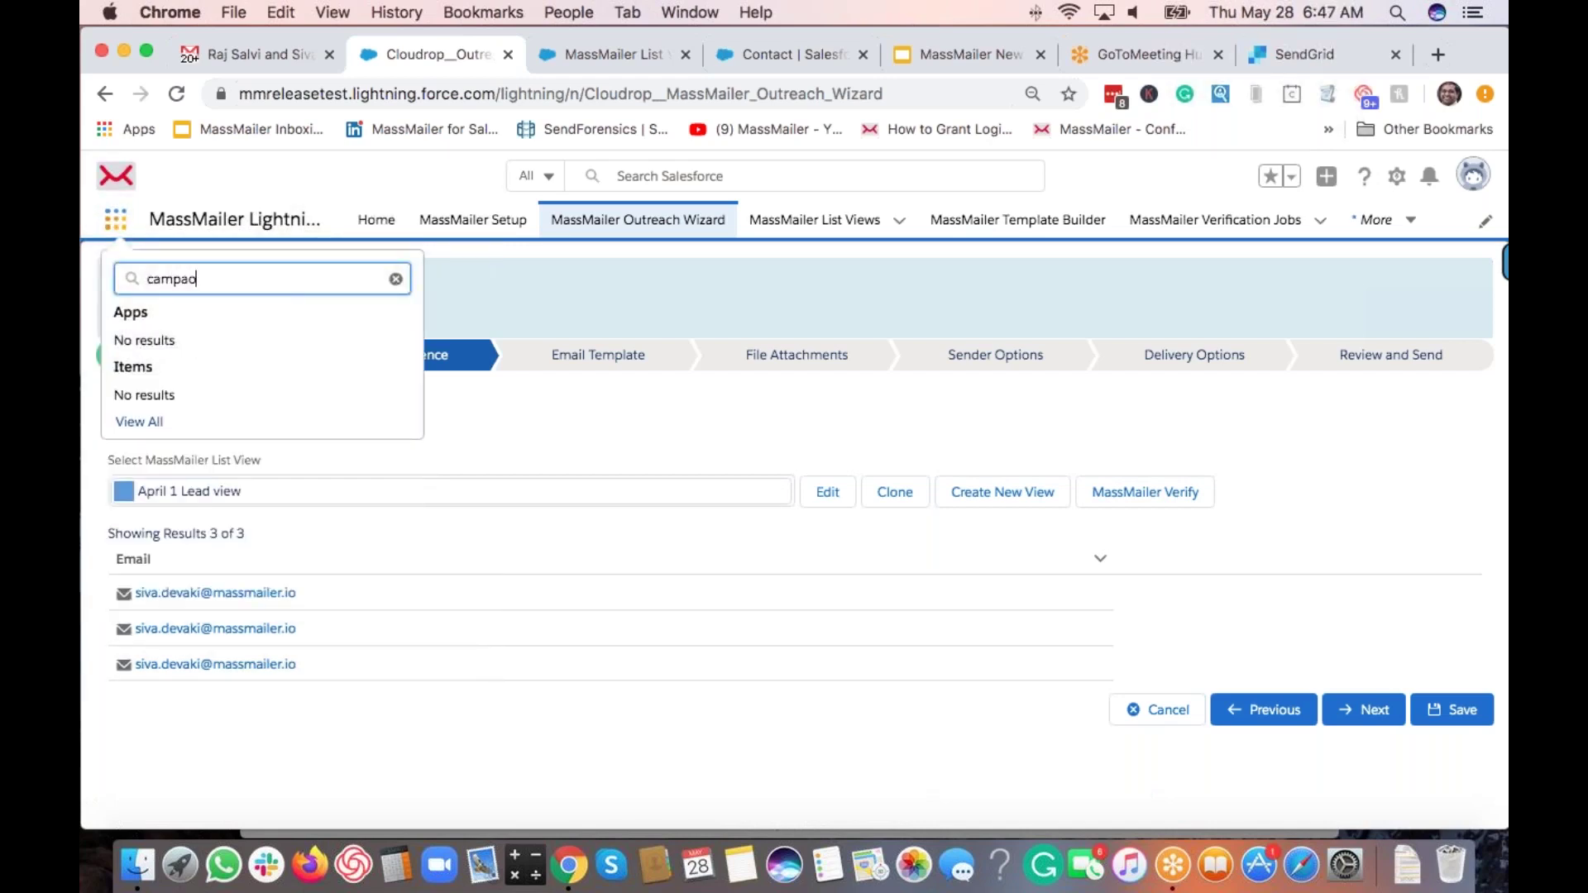
key("BackSpace")
left_click(141, 401)
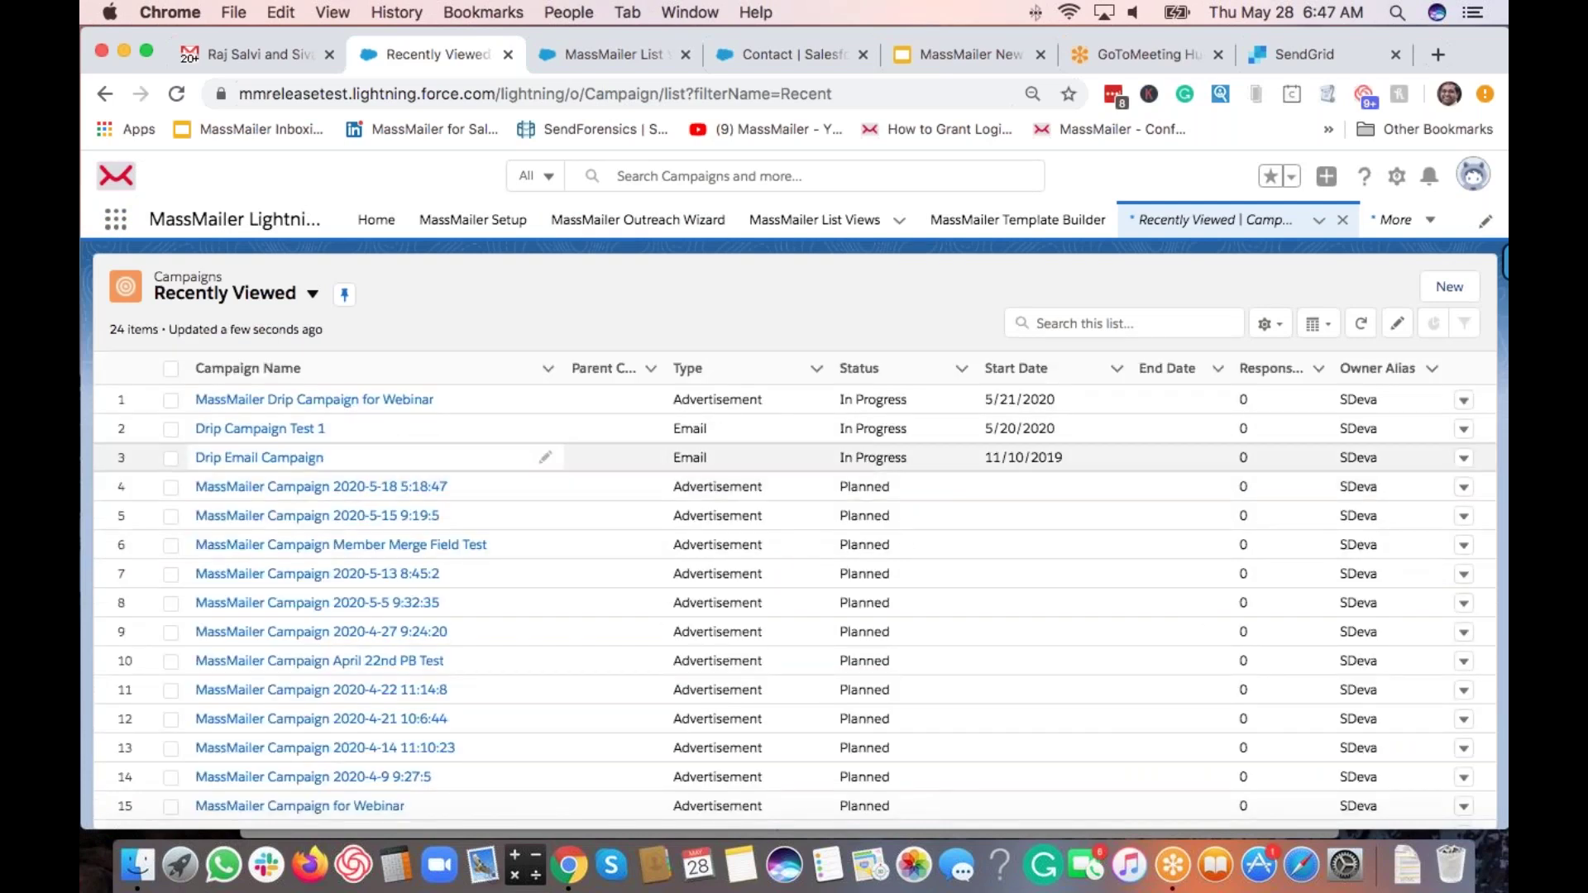
left_click(364, 401)
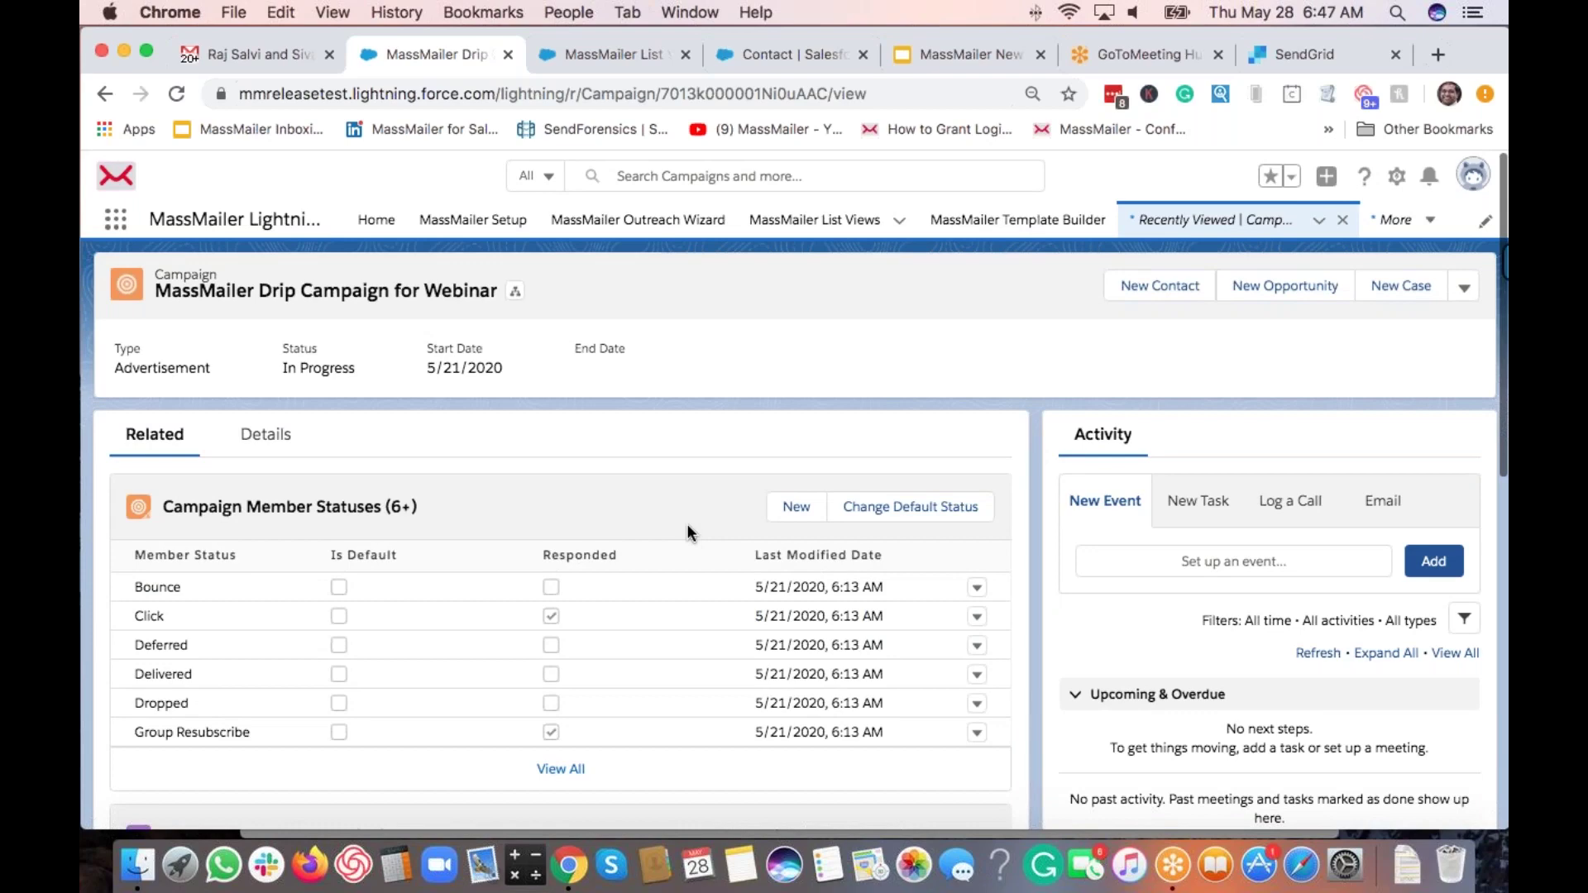
Step: Examine the campaign's related lists, members and available record actions for a MassMailer Verify option
scroll(688, 530, "down", 5)
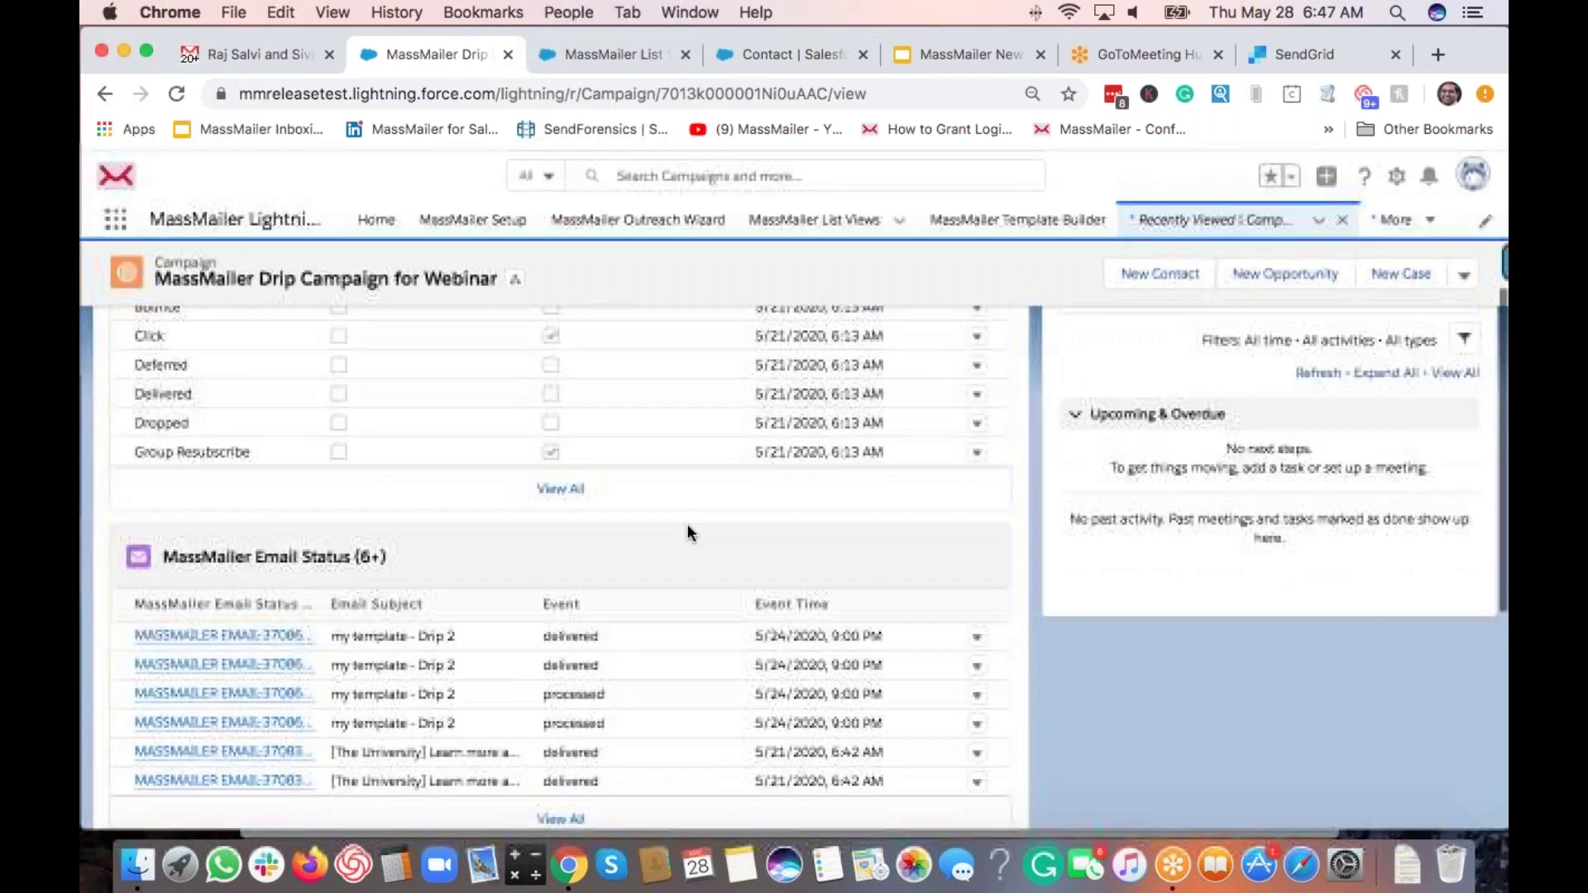
scroll(687, 529, "down", 5)
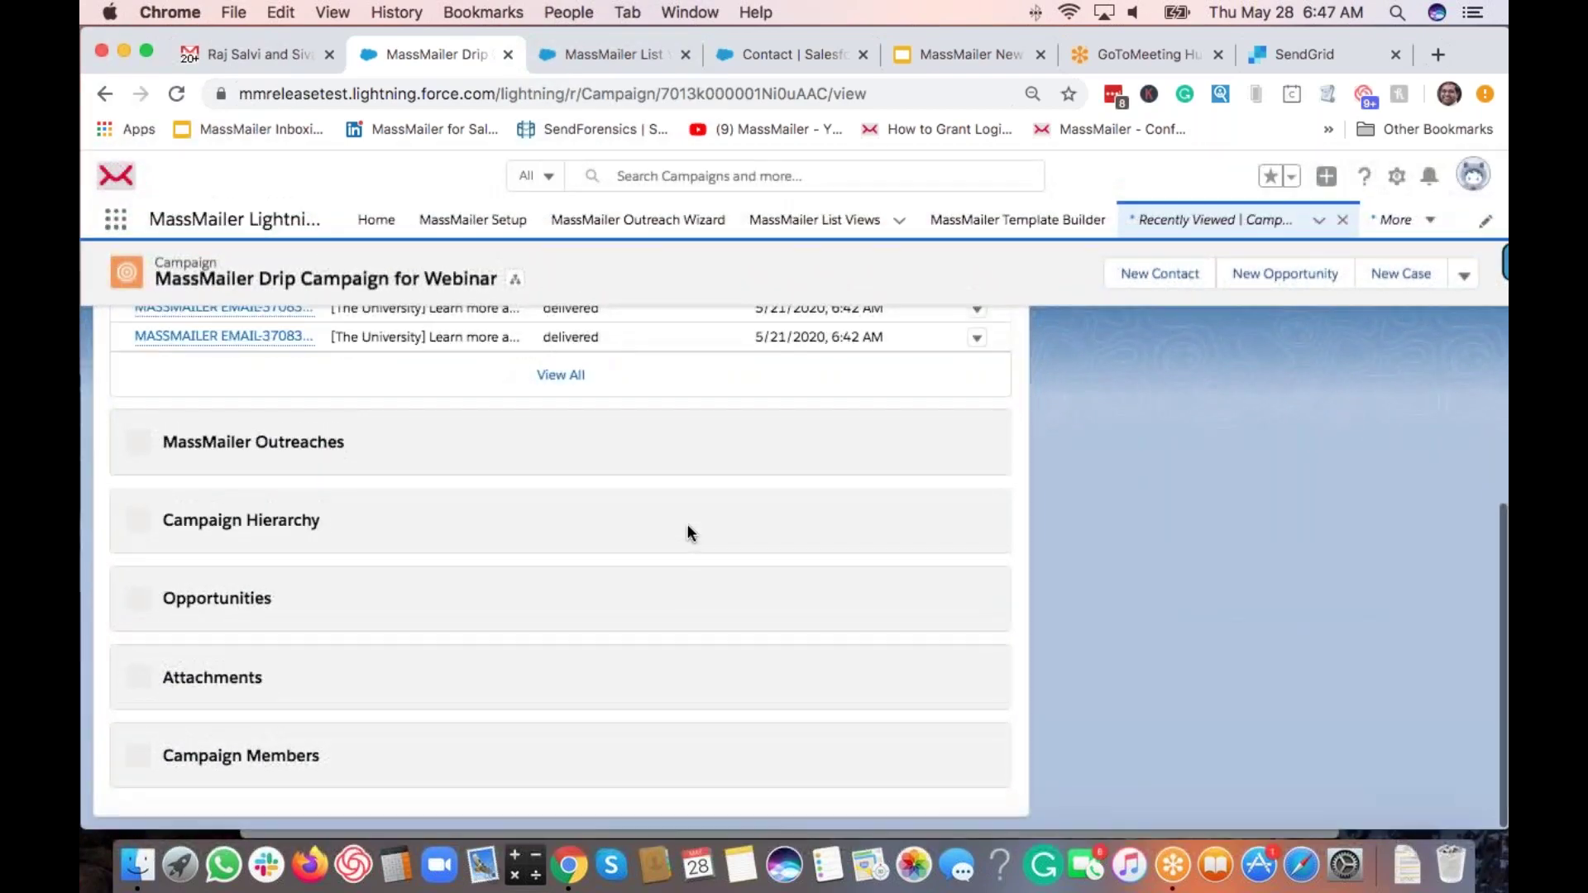
scroll(686, 533, "down", 4)
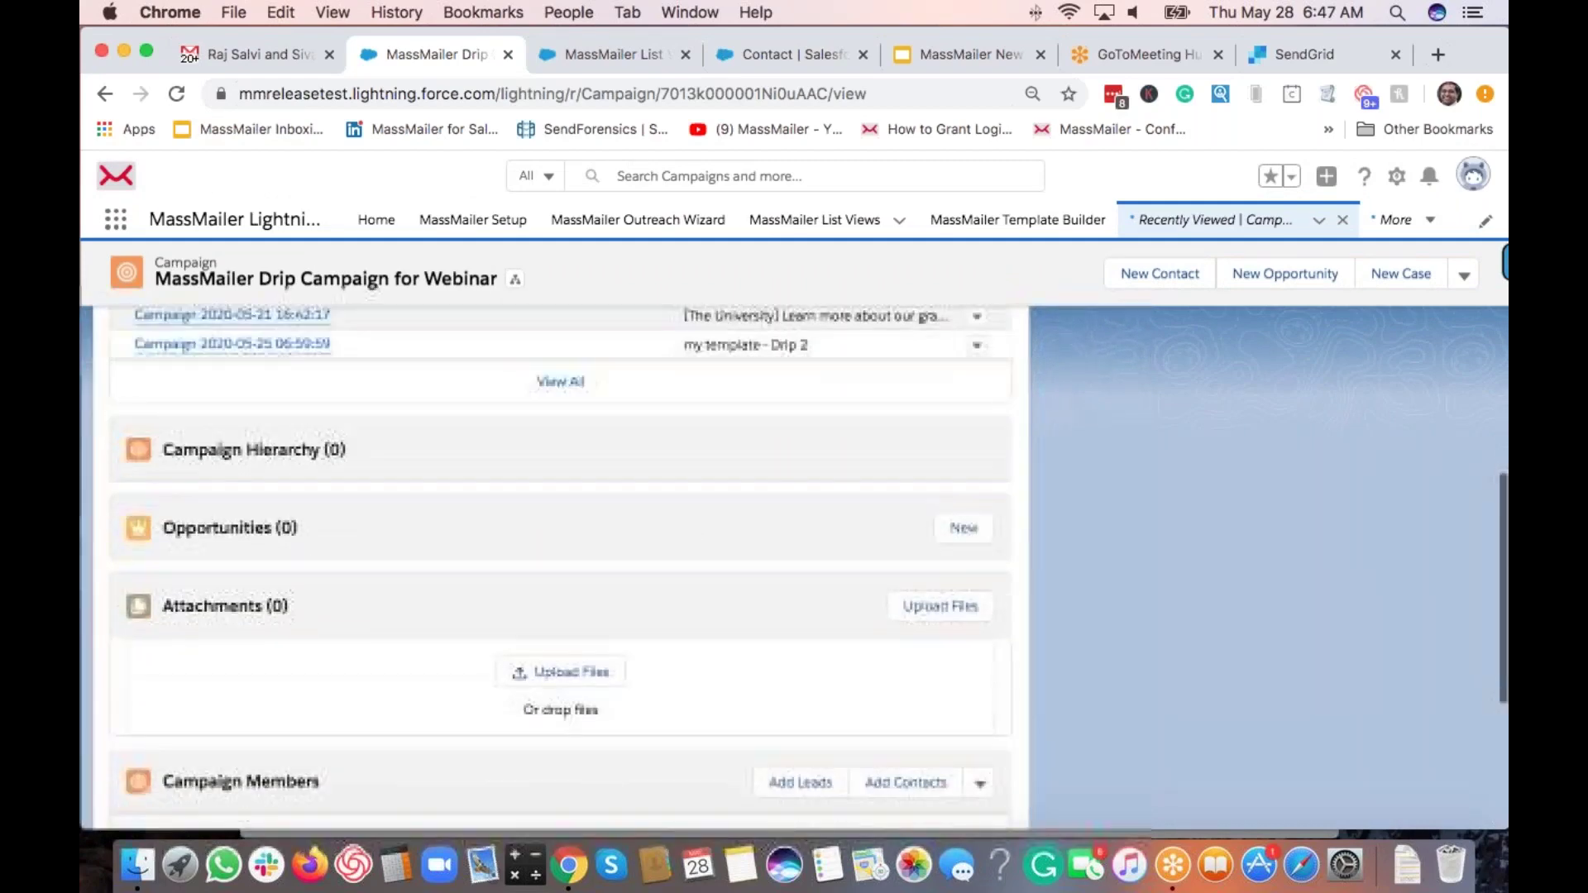
scroll(800, 568, "down", 3)
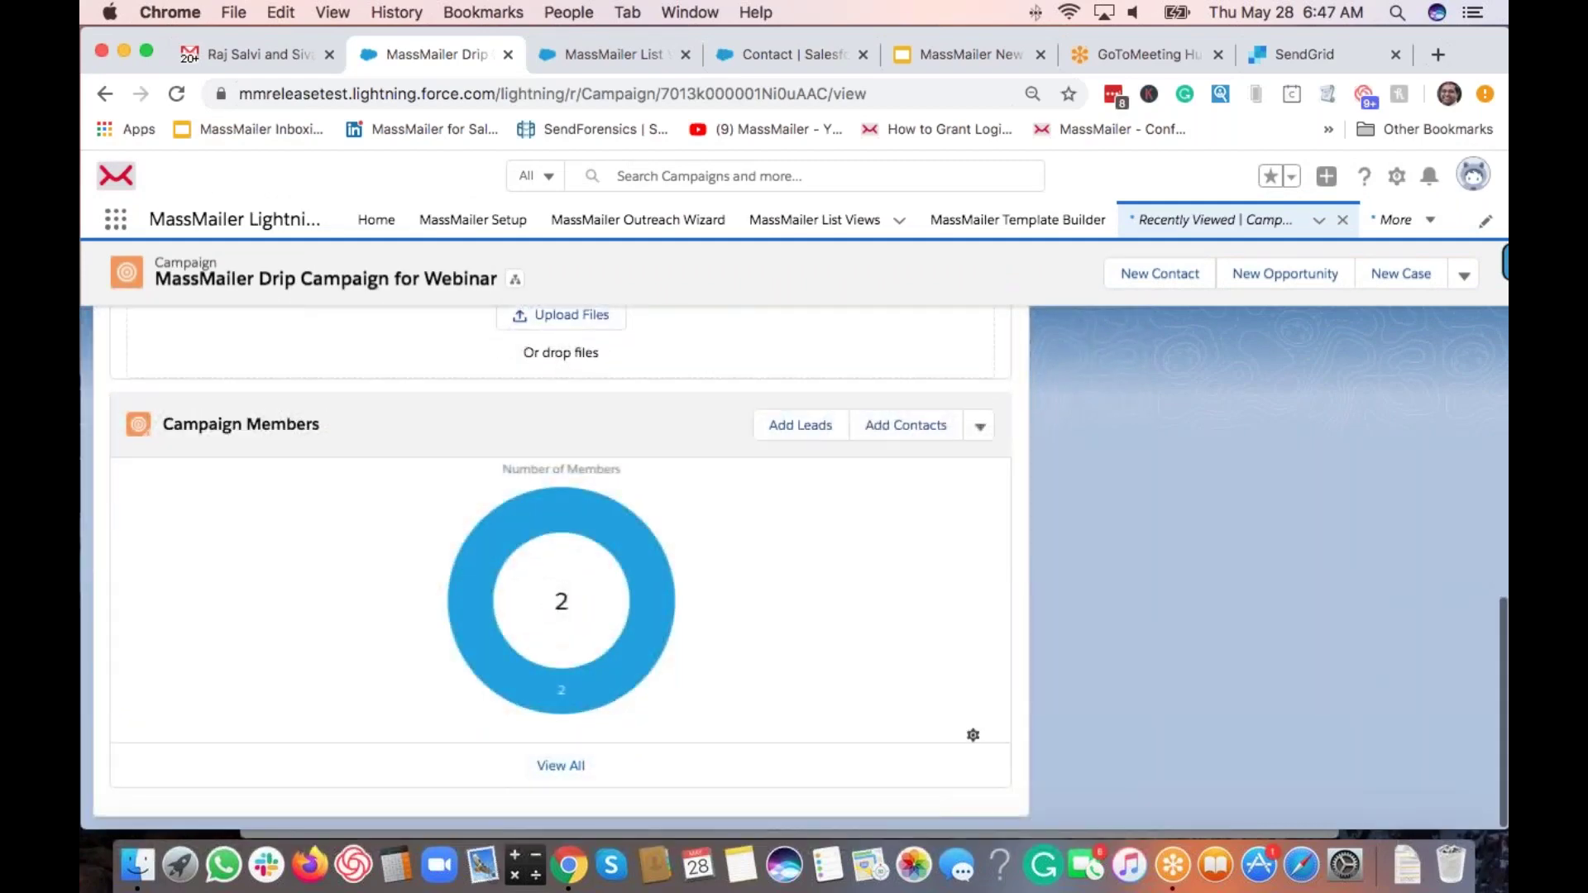
scroll(865, 319, "up", 15)
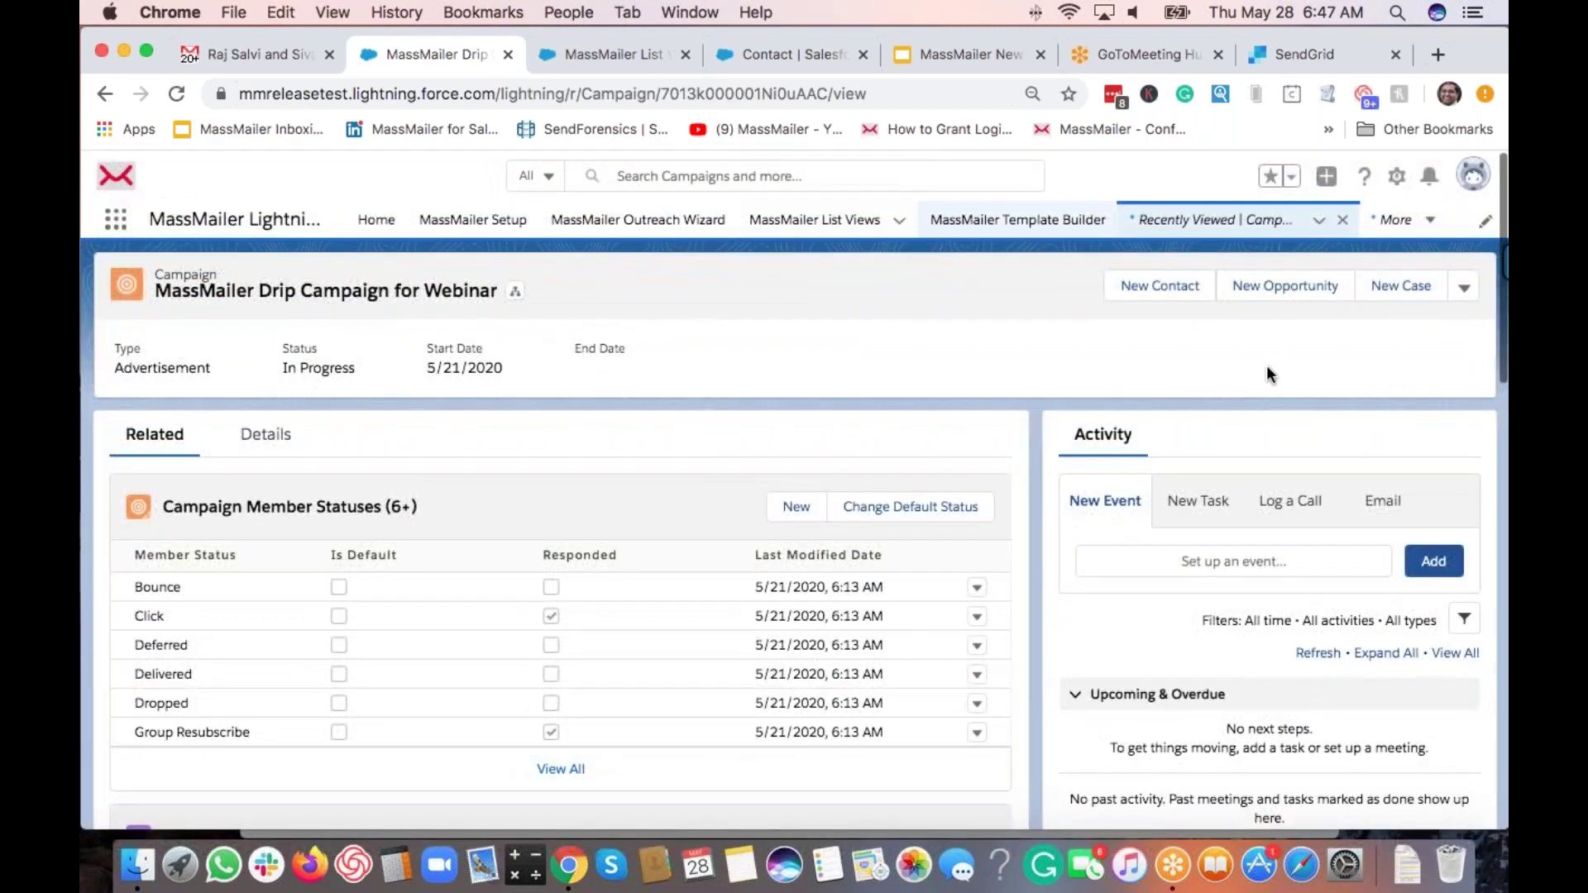
left_click(1459, 294)
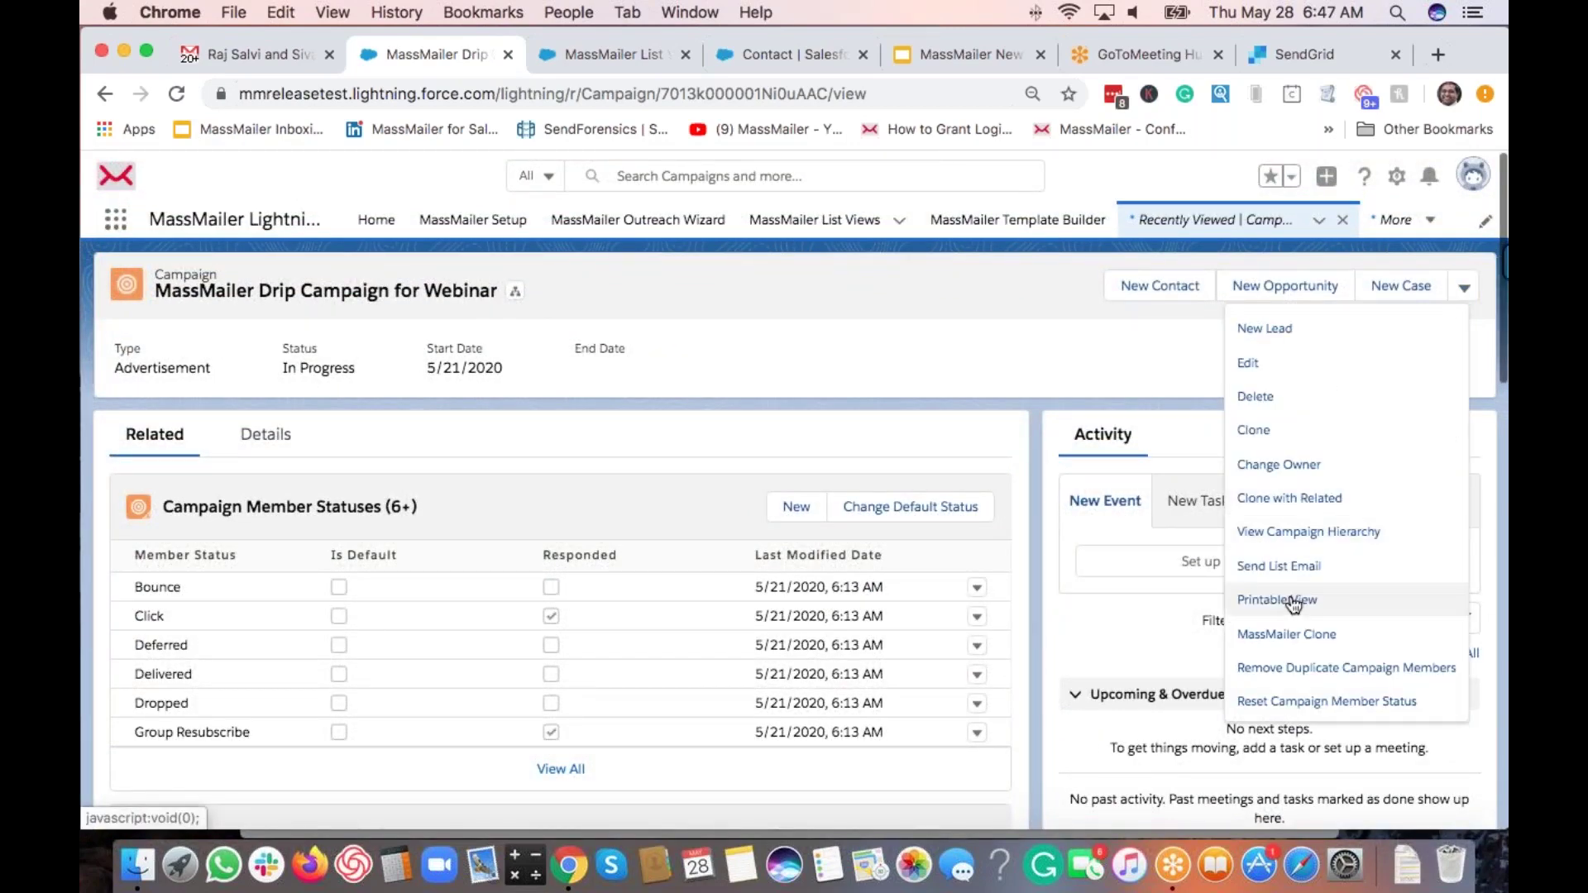
scroll(1293, 603, "down", 3)
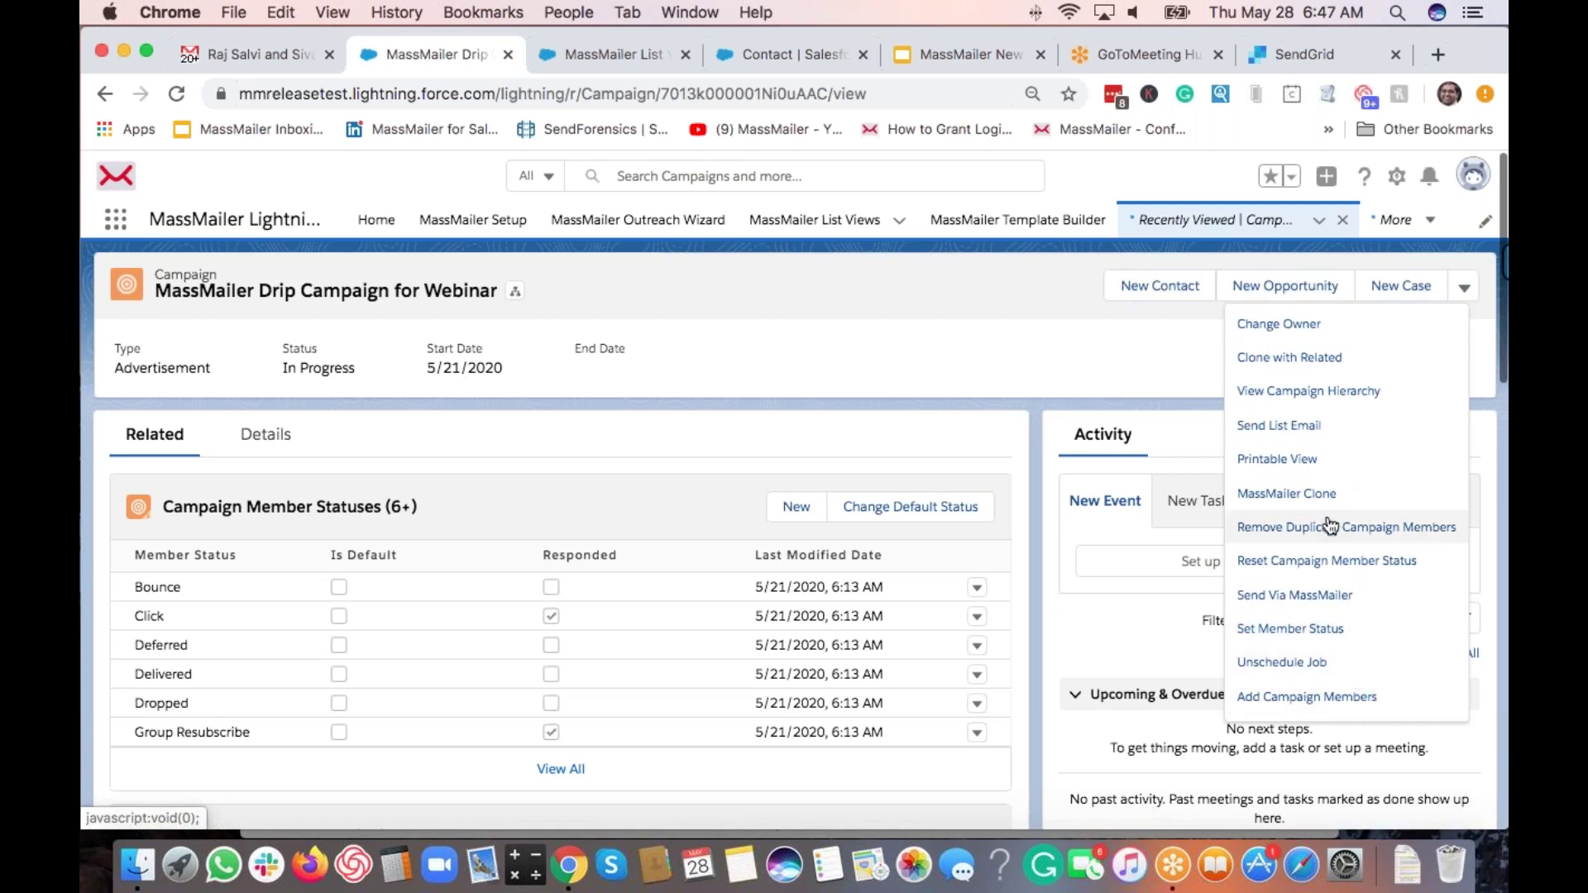
scroll(1243, 414, "up", 3)
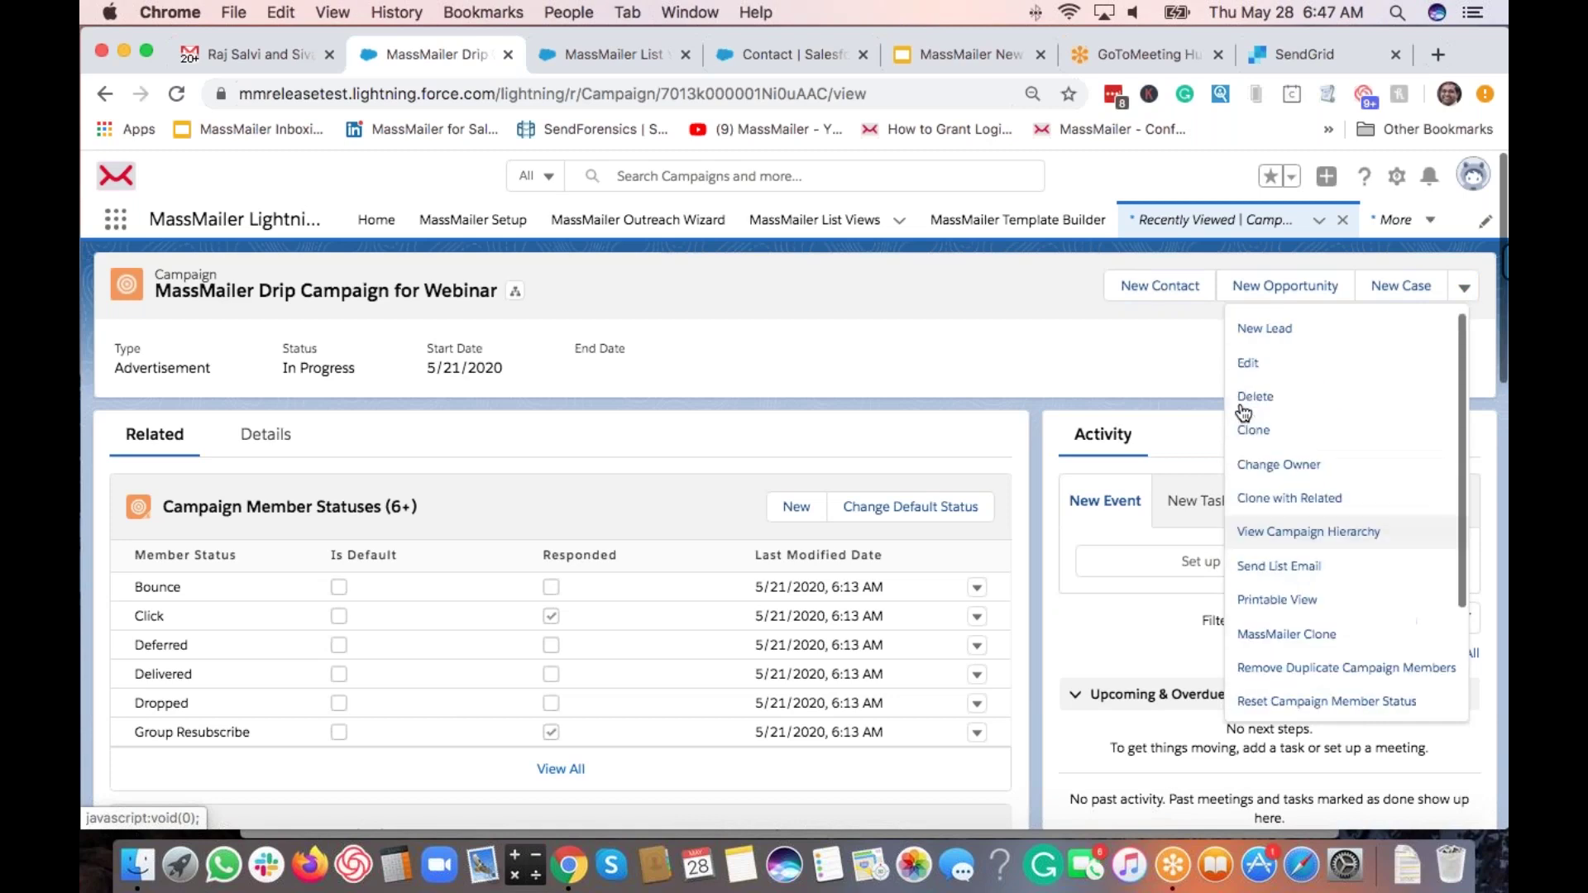
Step: Switch to Salesforce Setup, find the Campaign object by searching for "campaign", and open Campaign Layout for editing
left_click(778, 55)
left_click(273, 282)
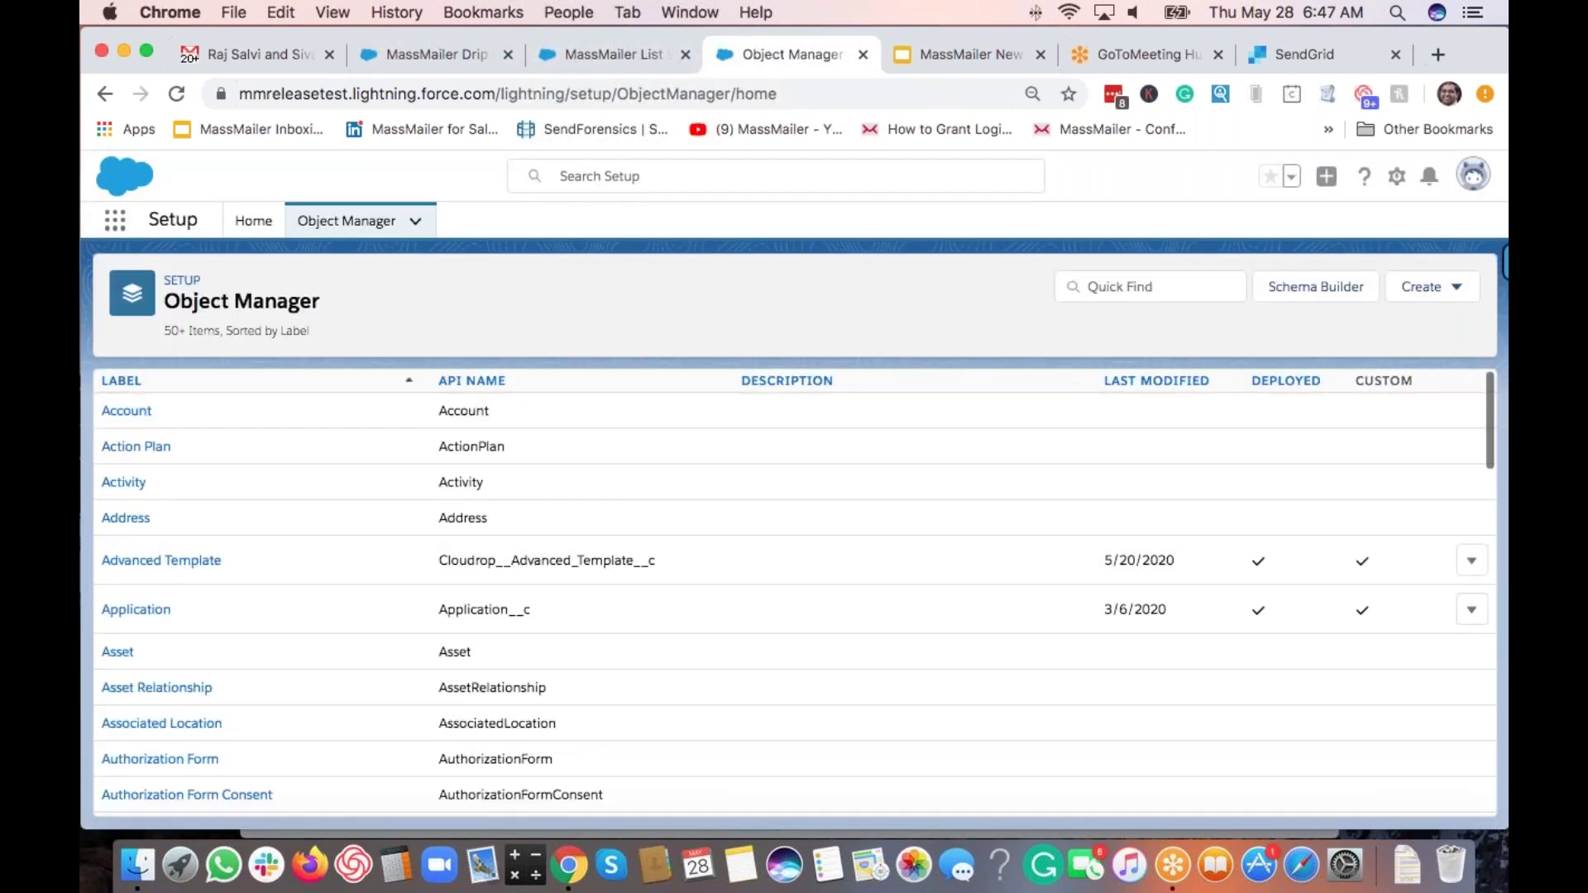
left_click(1119, 285)
type("campaign")
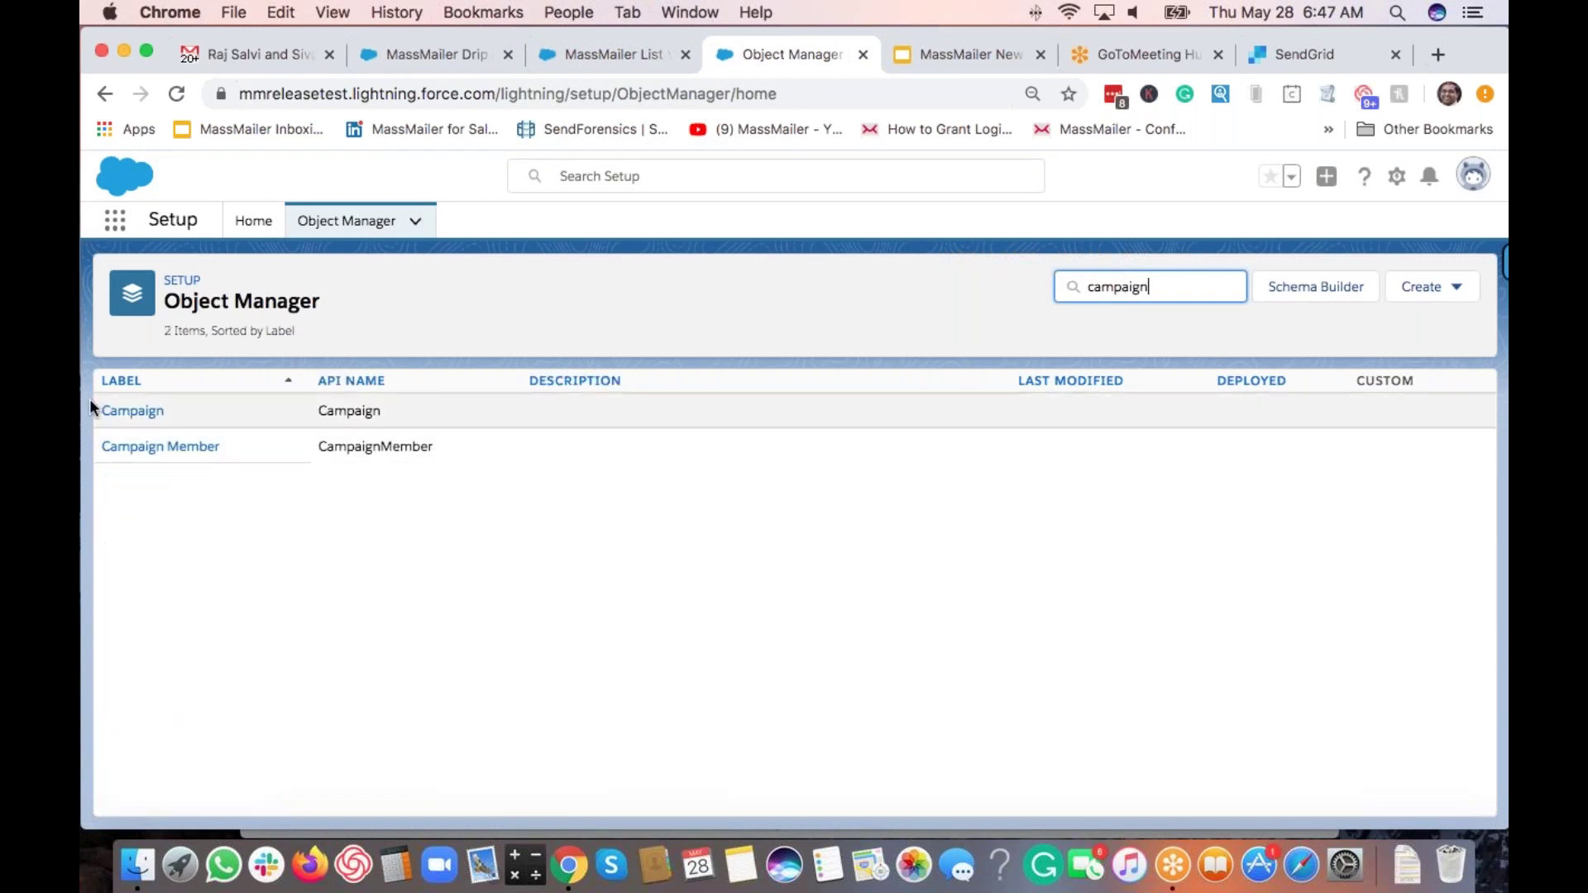
left_click(132, 413)
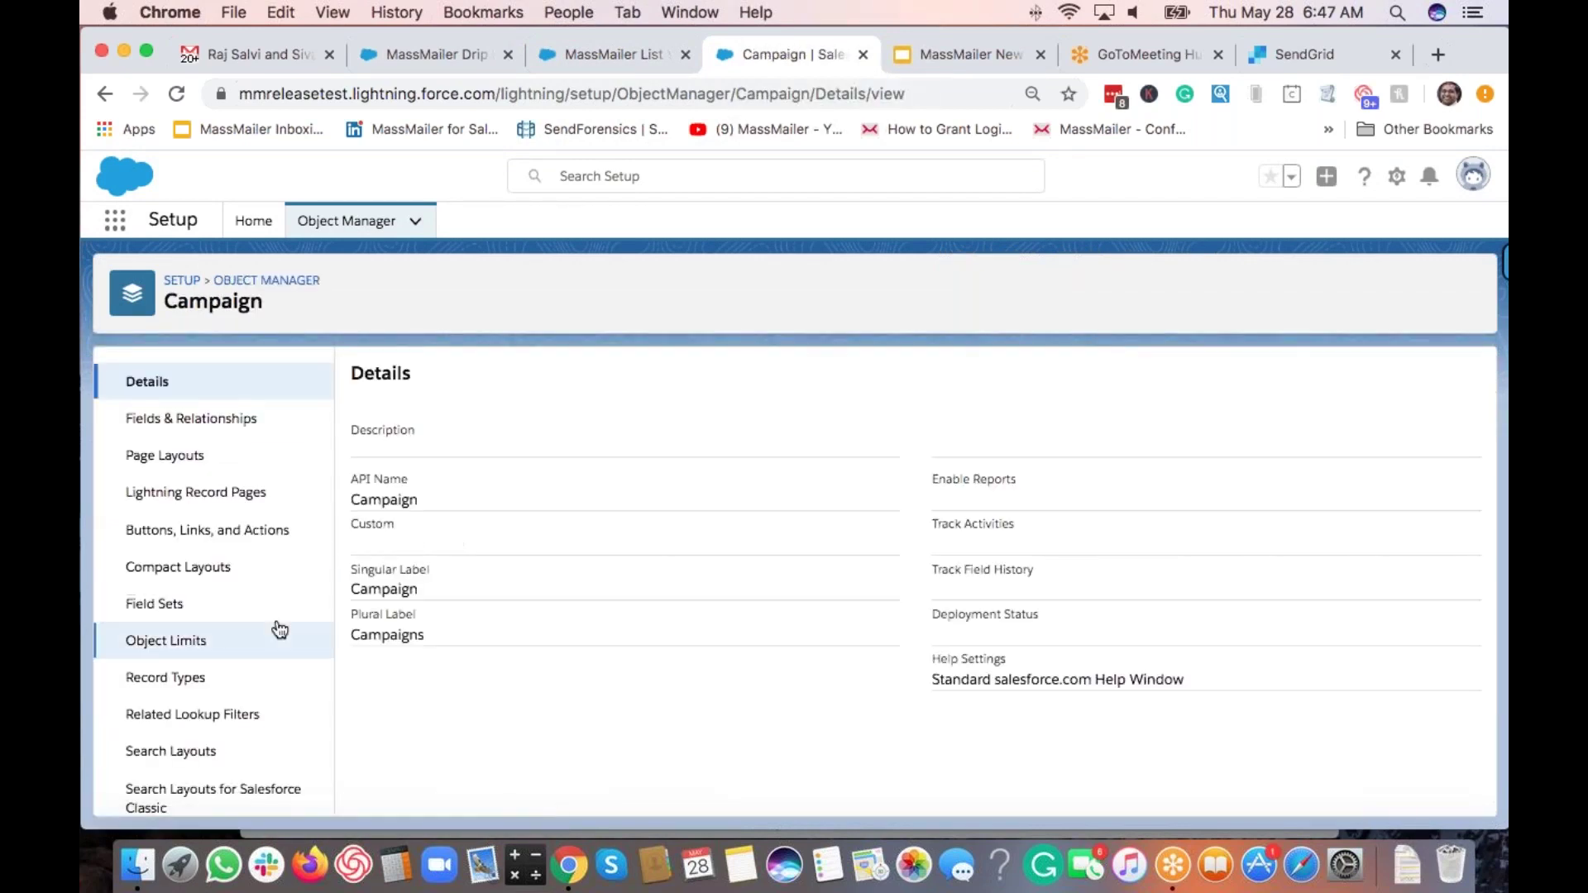
left_click(174, 455)
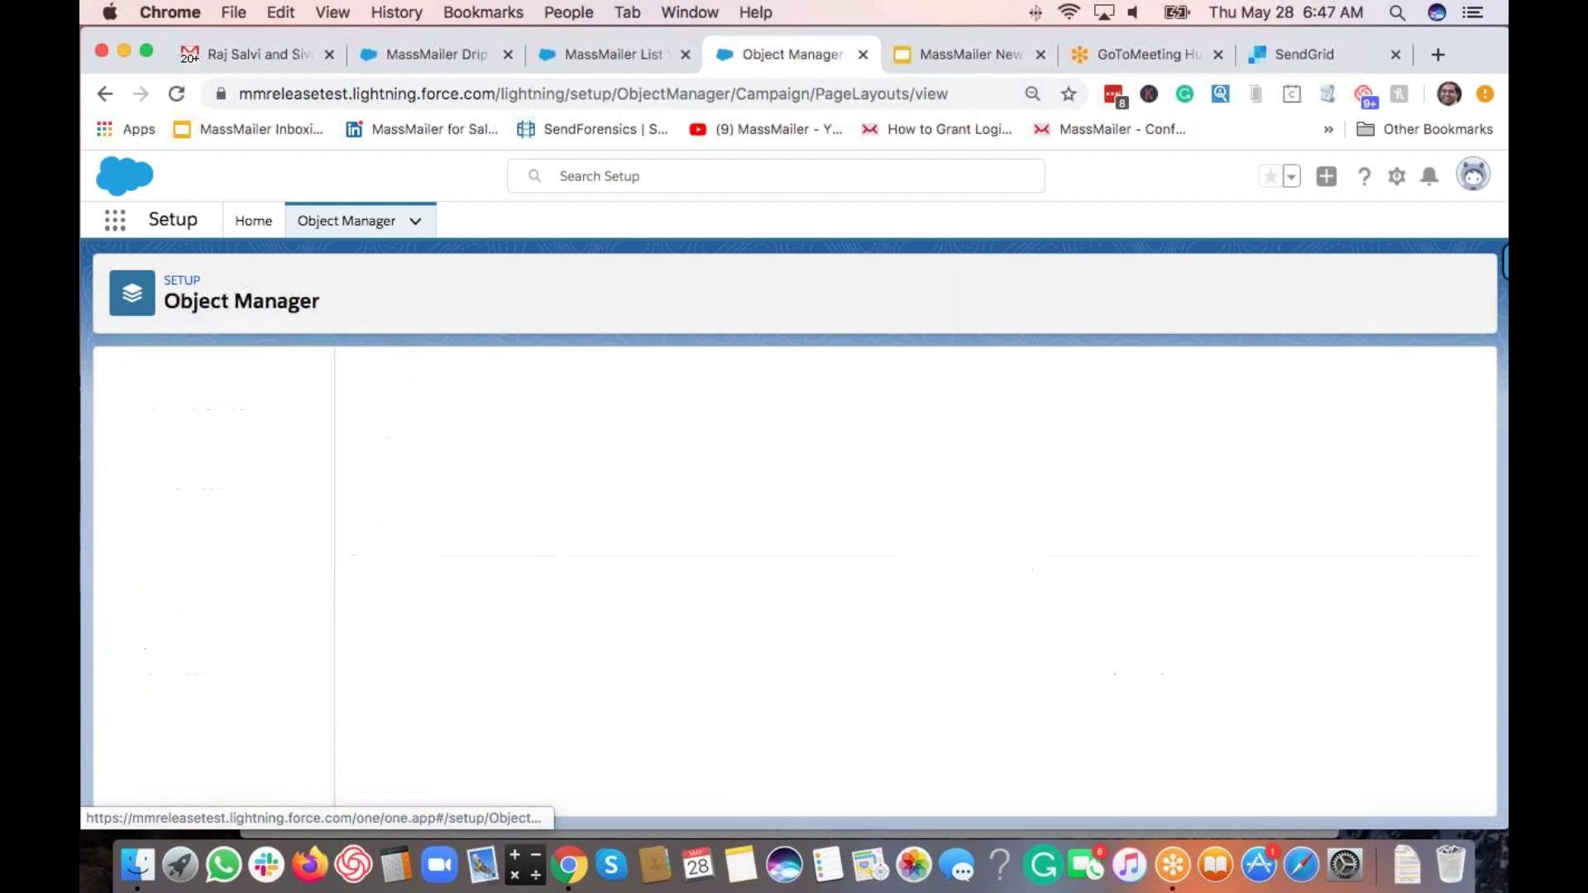
left_click(399, 469)
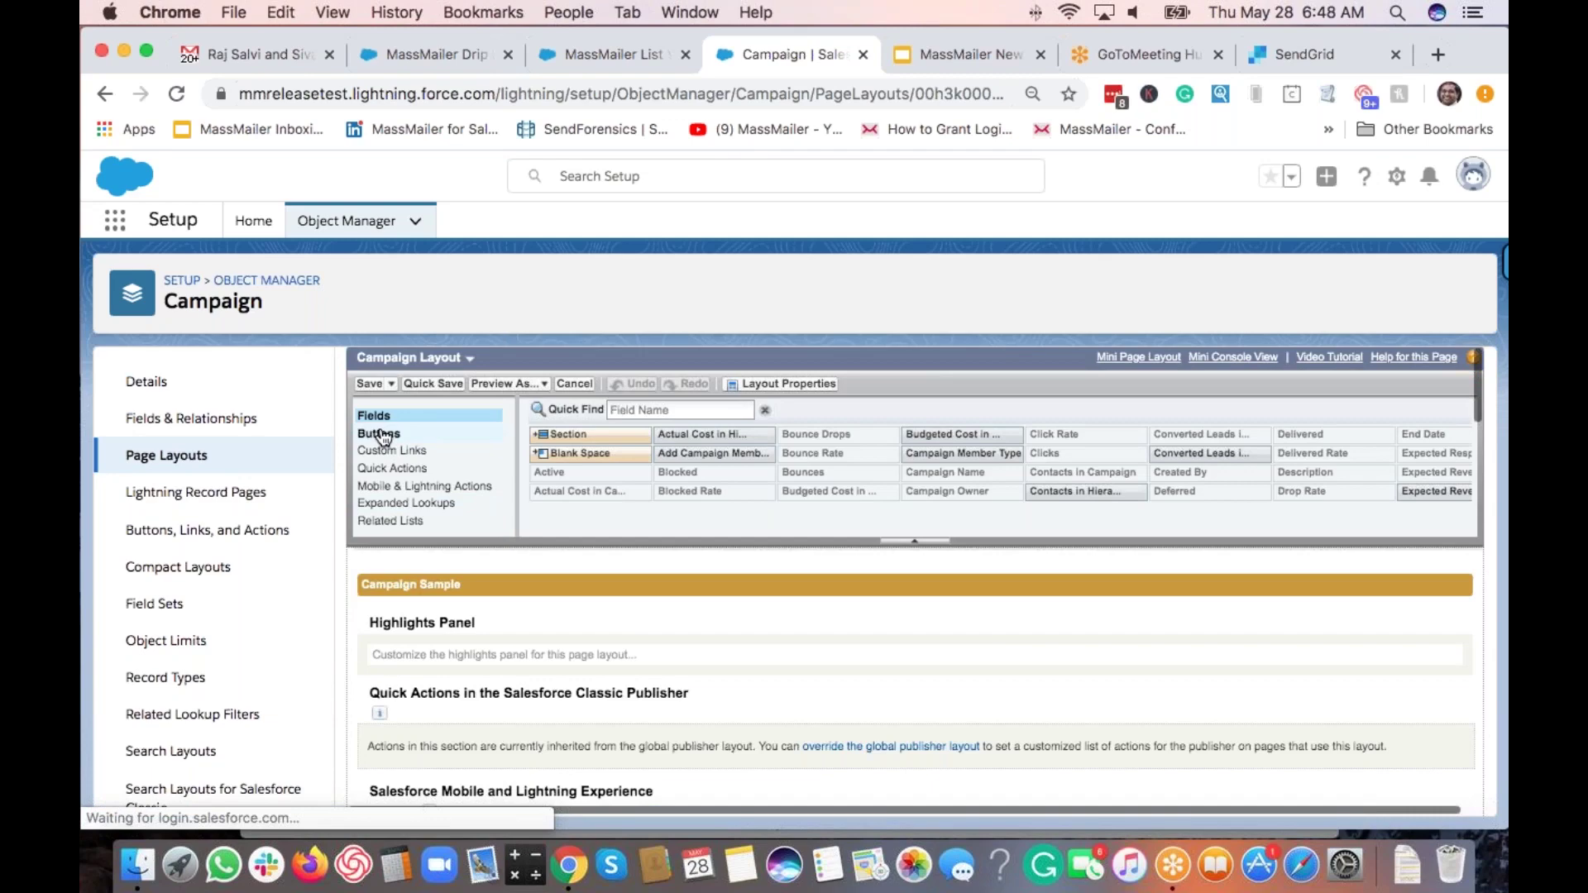
Step: Add the MassMailer Verify button after Add Campaign Members in the layout's Custom Buttons
left_click(382, 433)
left_click(677, 410)
type("ver")
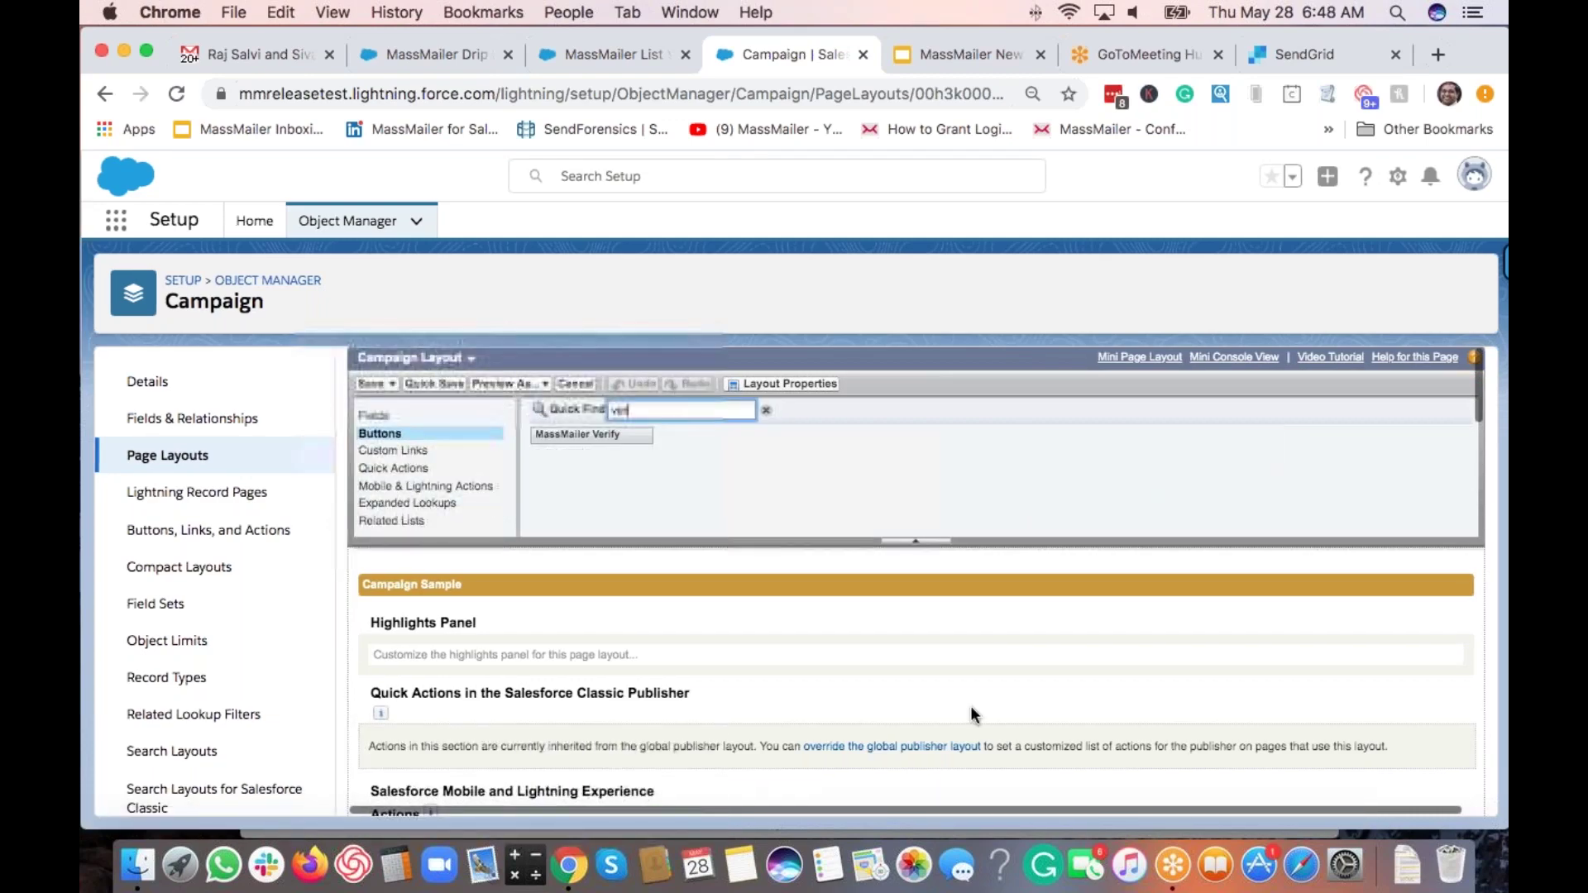
scroll(969, 712, "down", 5)
left_click_drag(577, 411, 1422, 677)
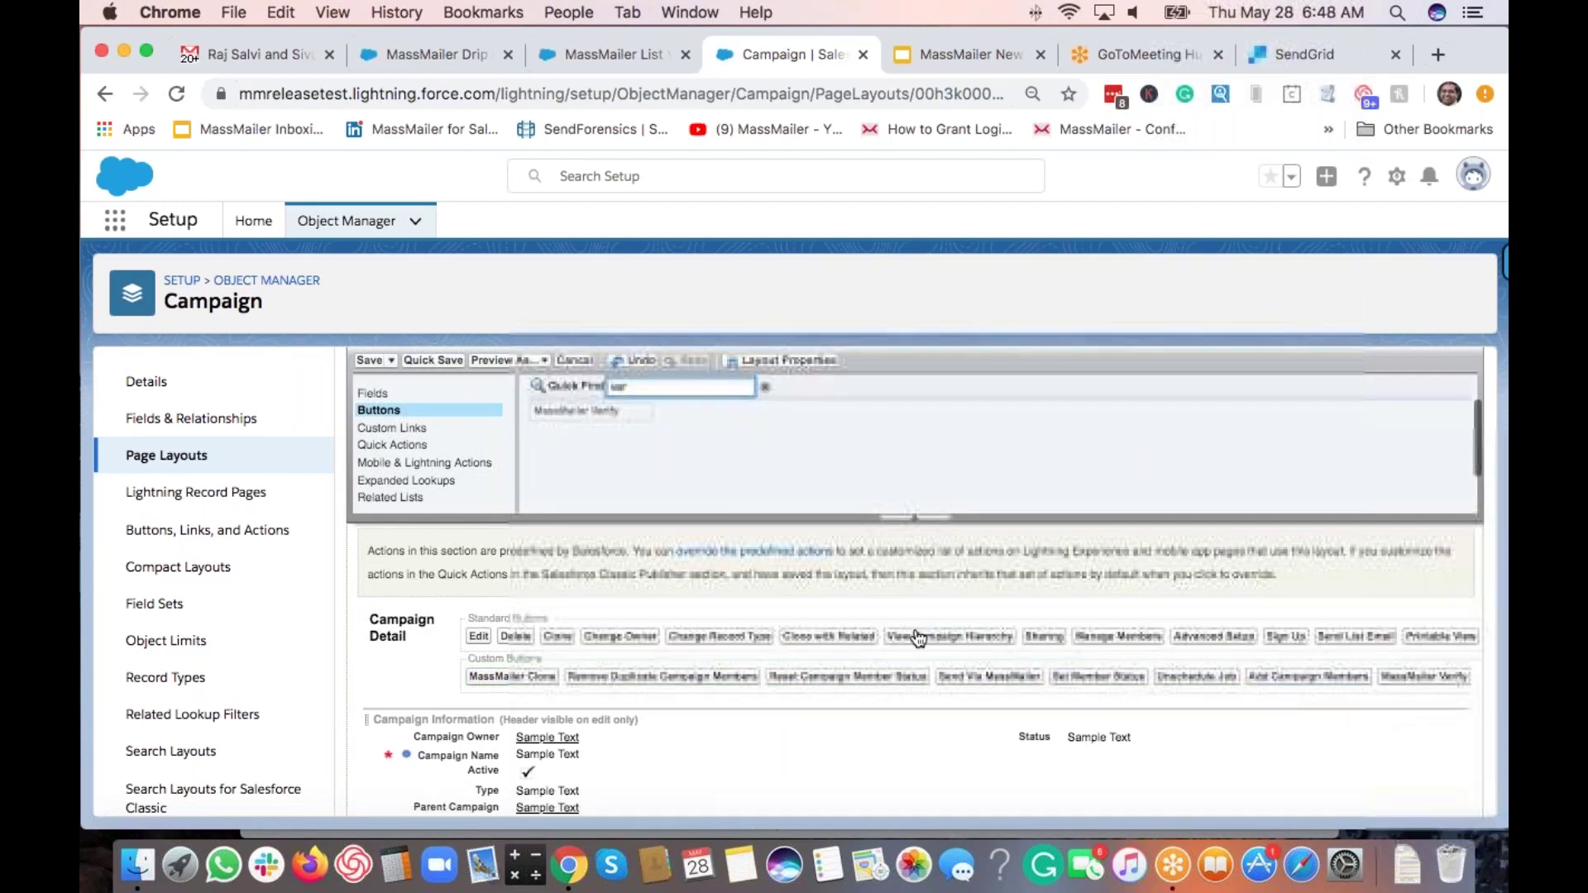
Step: Override the layout's predefined Salesforce Mobile and Lightning Experience Actions and add MassMailer Verify after Unschedule Job
scroll(868, 641, "up", 2)
left_click(795, 644)
left_click(405, 464)
left_click(677, 394)
type("ver")
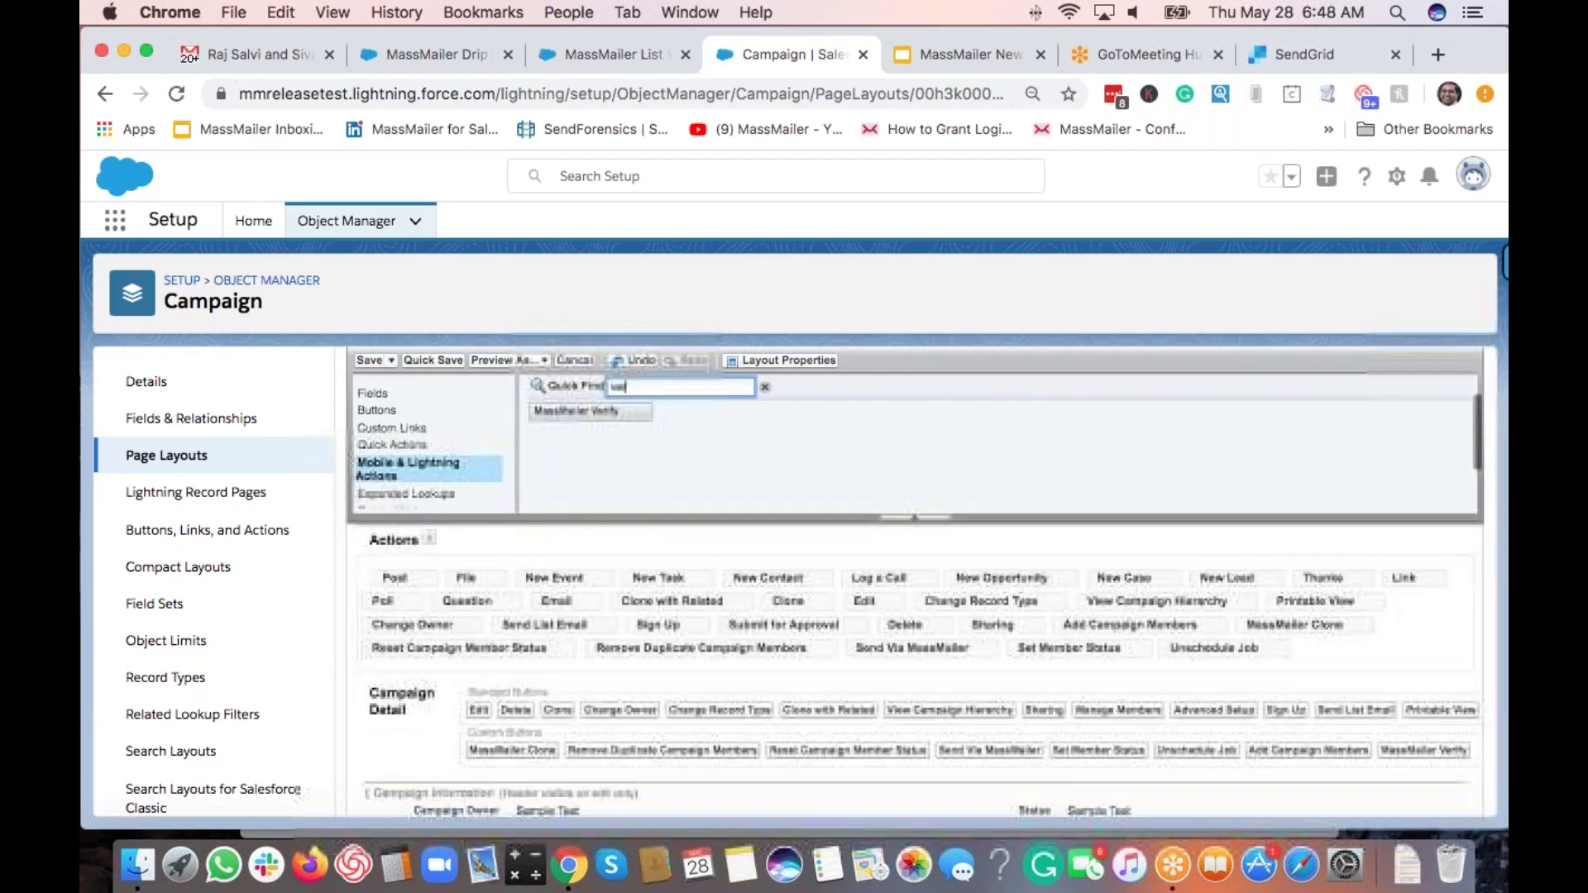
left_click_drag(624, 411, 1308, 639)
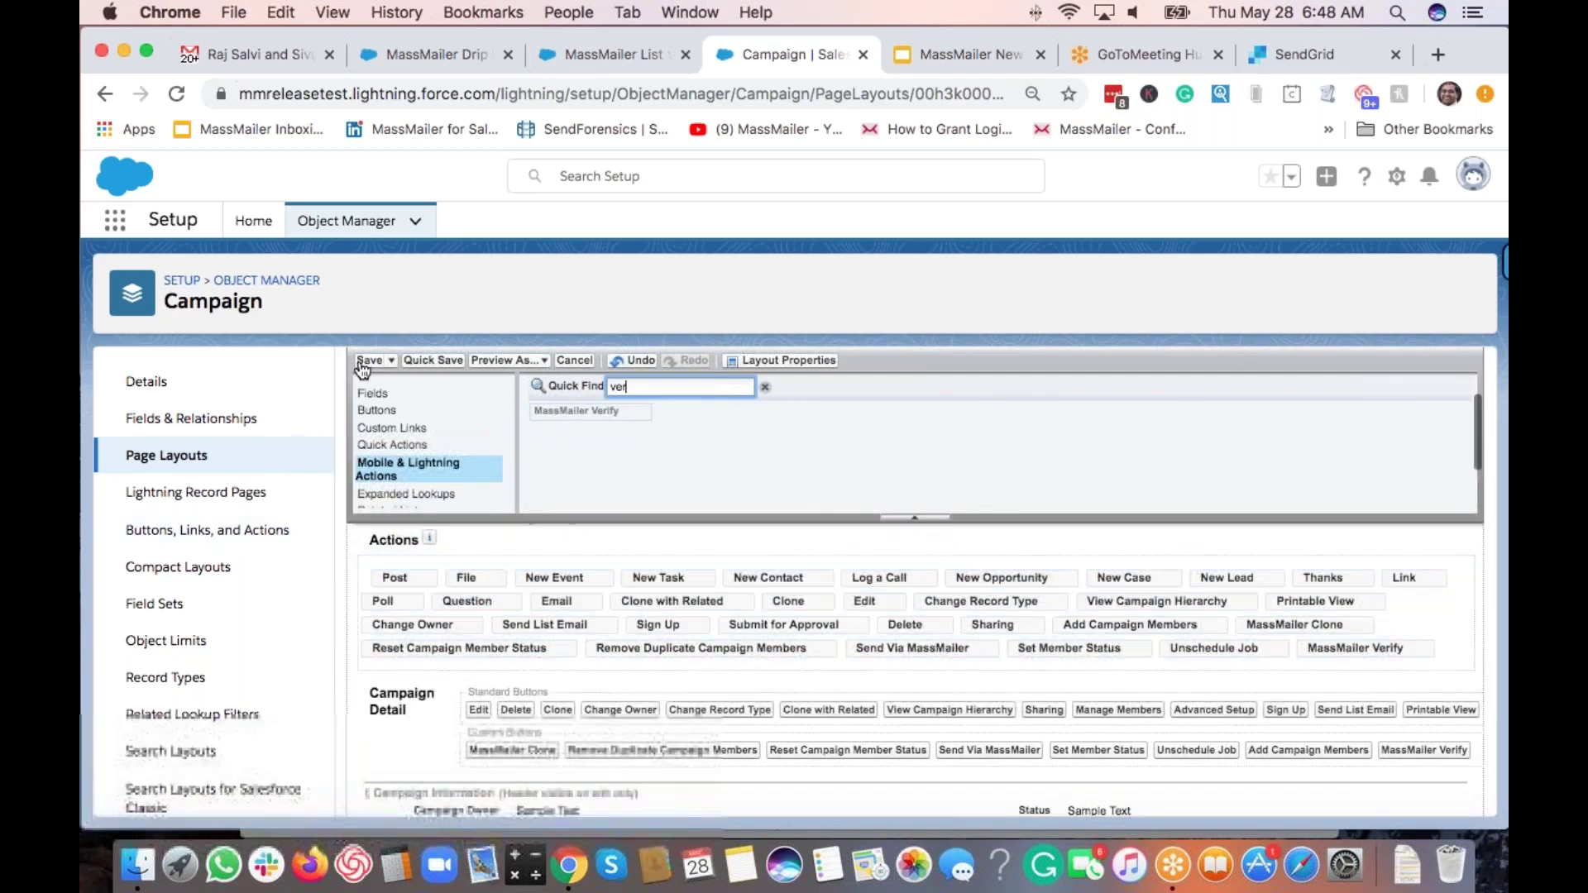
Step: Add the MassMailer Verification Jobs related list above Campaign Member Statuses and save the layout, overwriting users' related list customizations
scroll(430, 450, "down", 2)
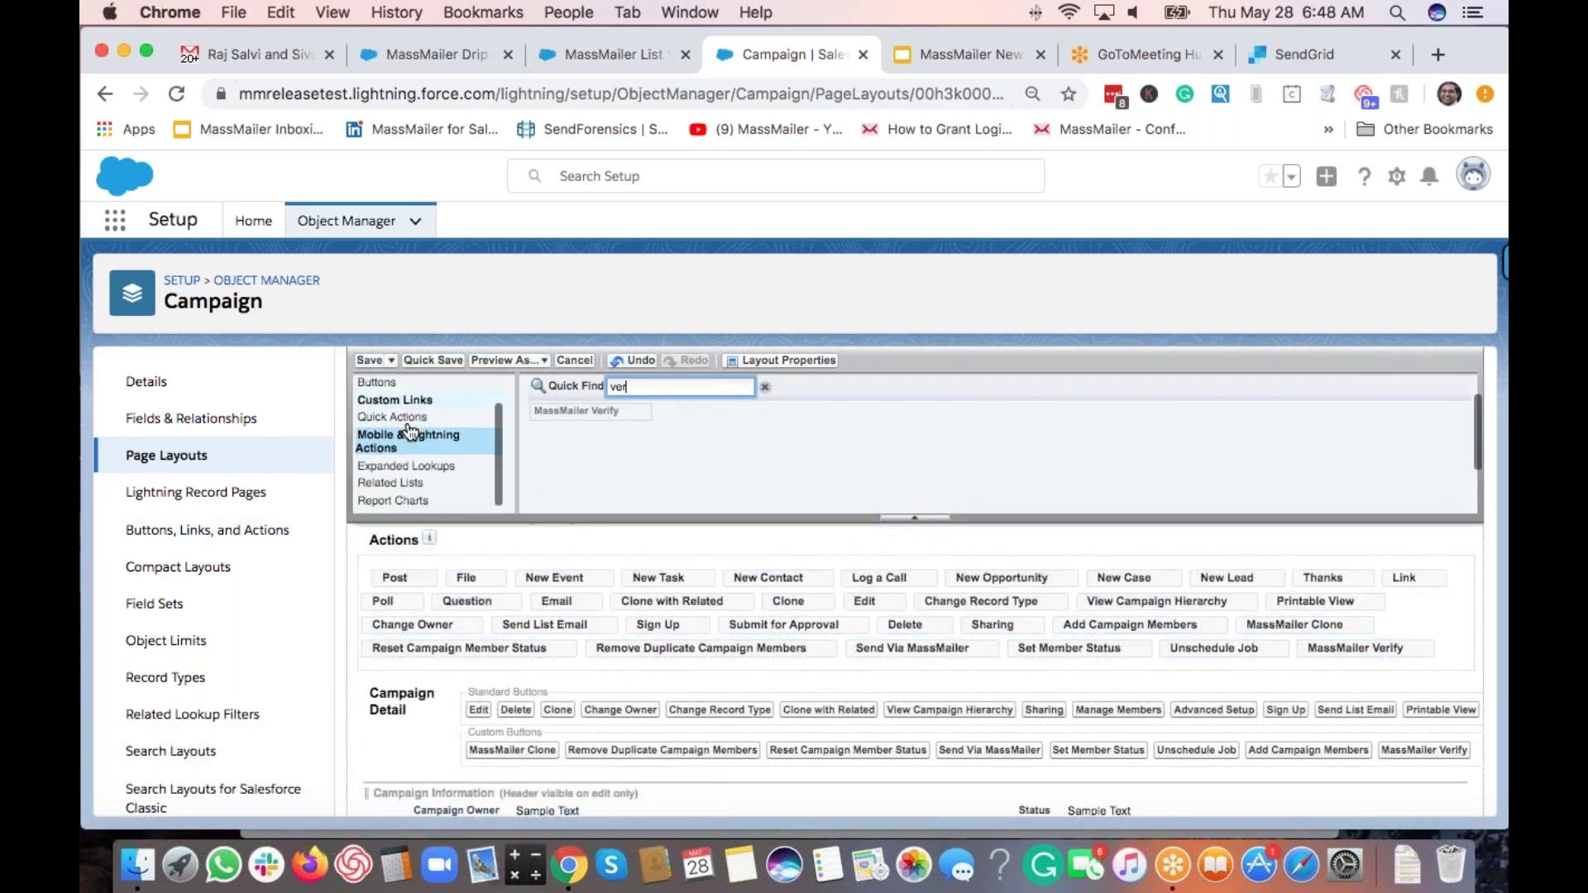
left_click(463, 484)
left_click_drag(944, 411, 617, 588)
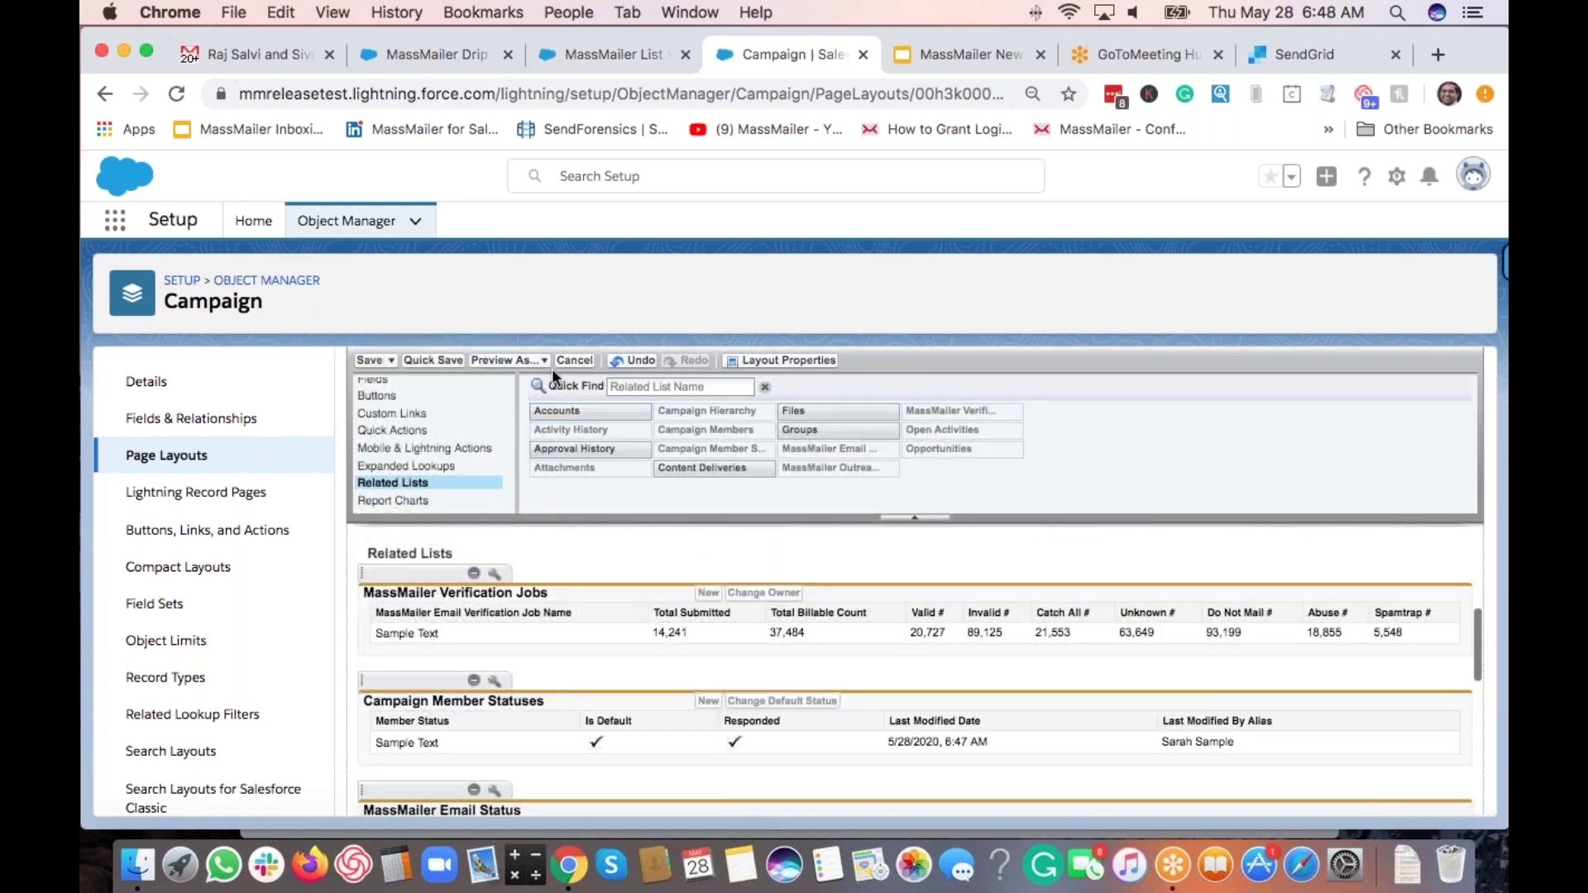
left_click(370, 362)
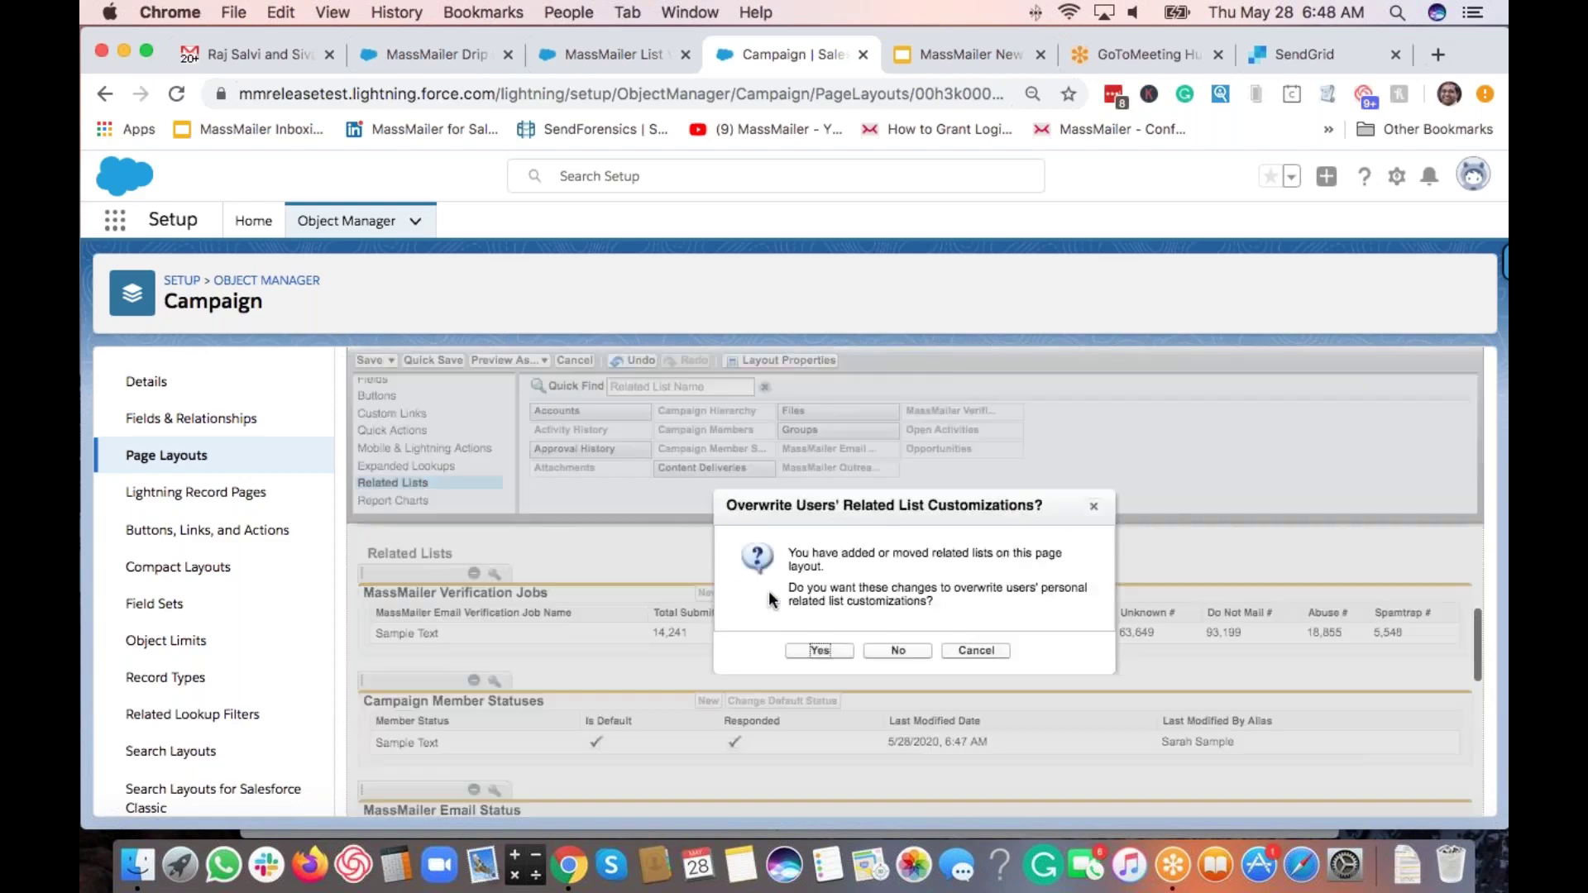
left_click(827, 650)
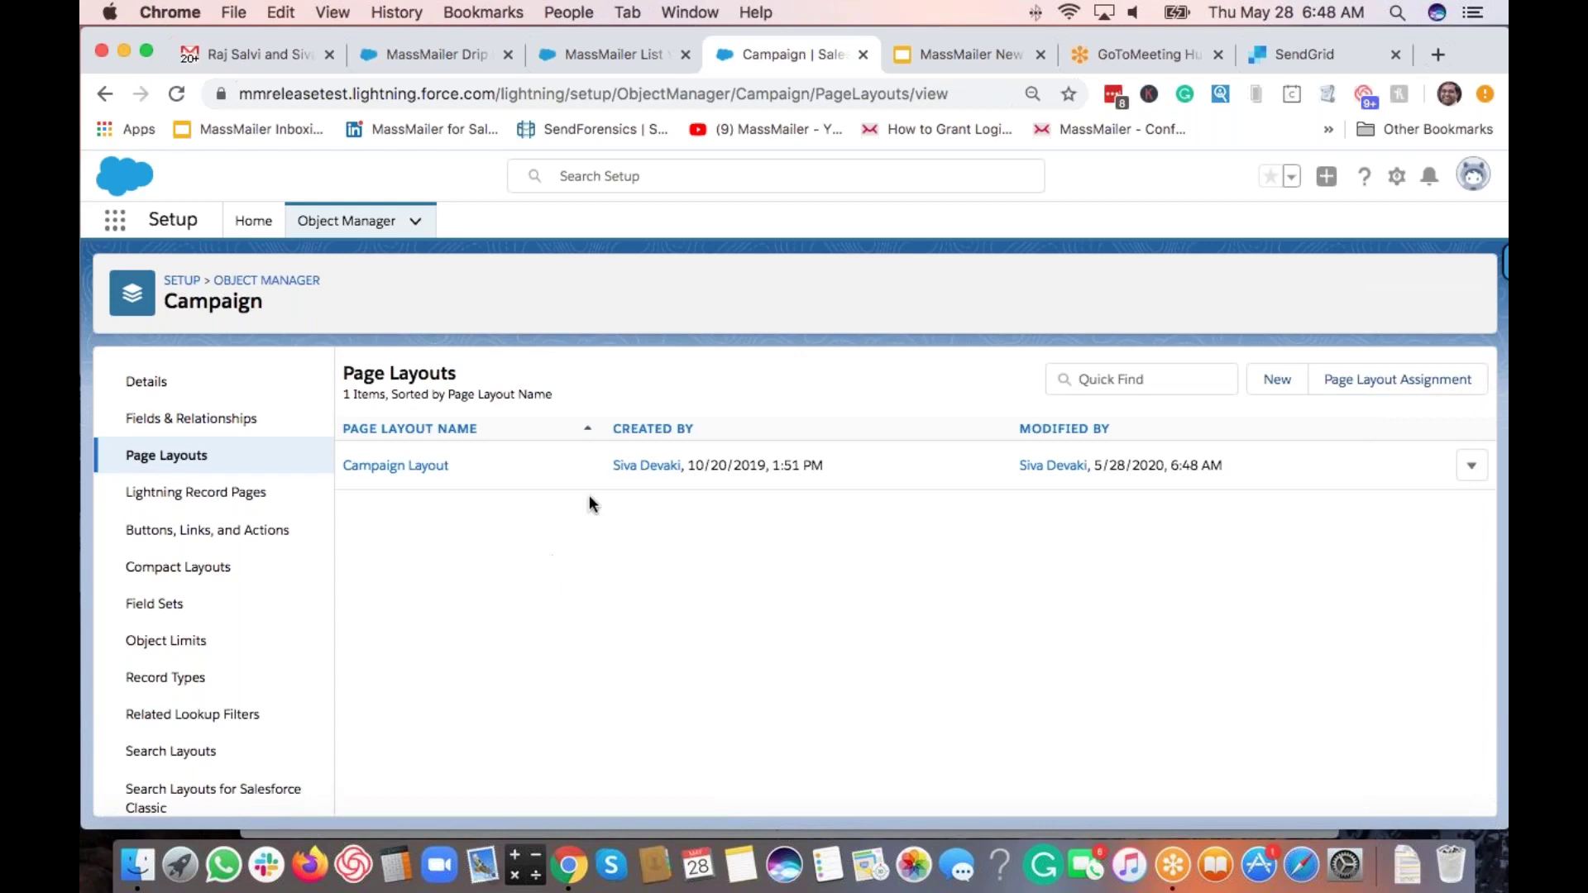
Step: Return to the MassMailer Drip Campaign for Webinar record, reload it, and open its MassMailer Verify action
left_click(470, 52)
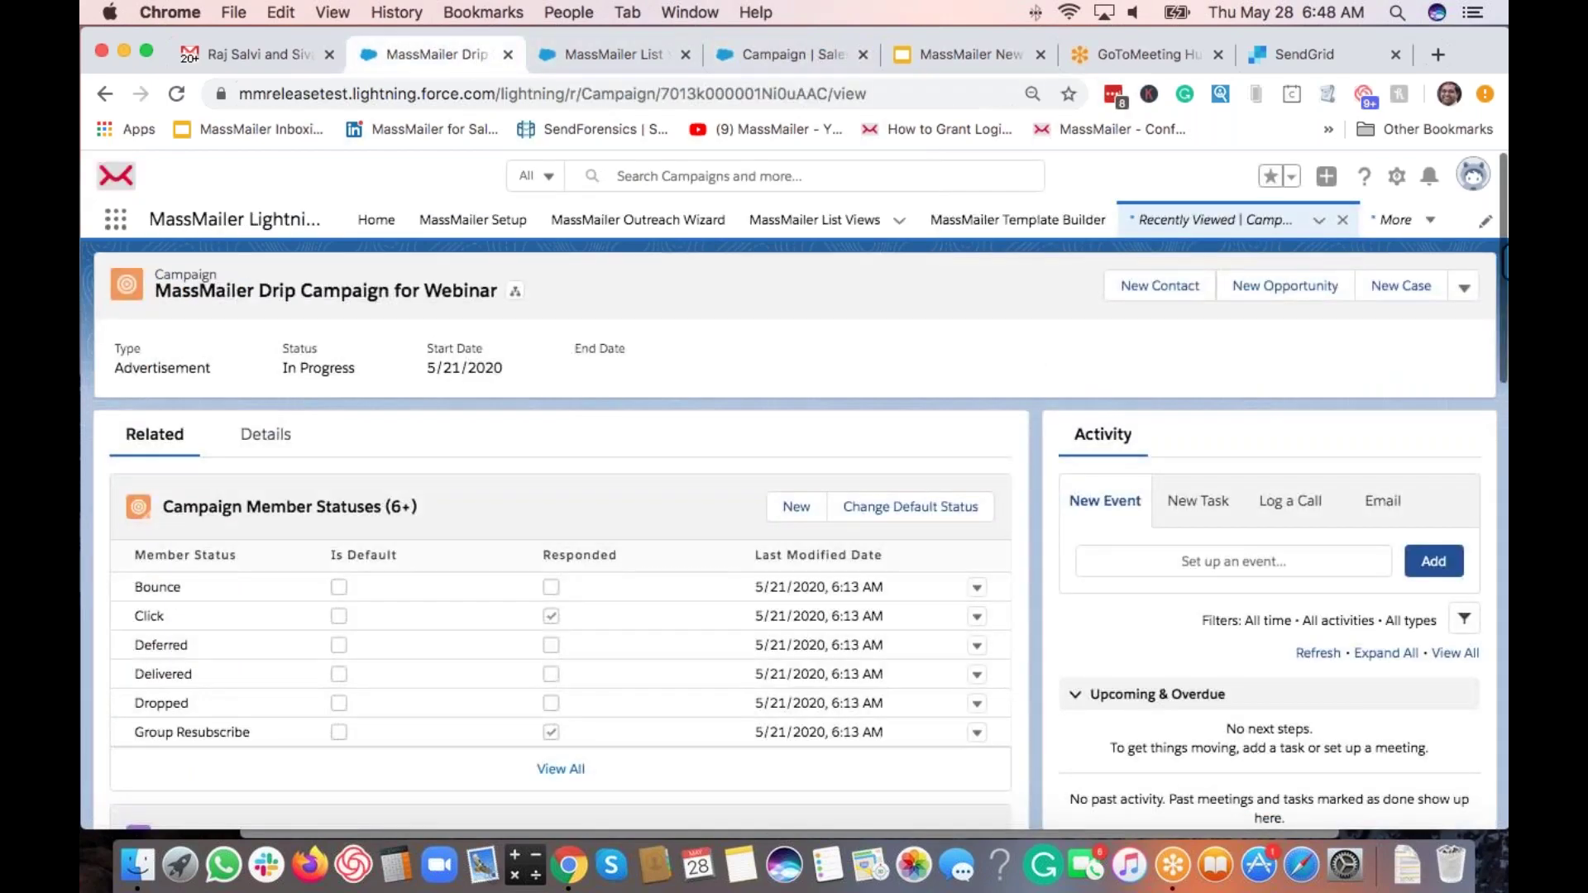
key("super+r")
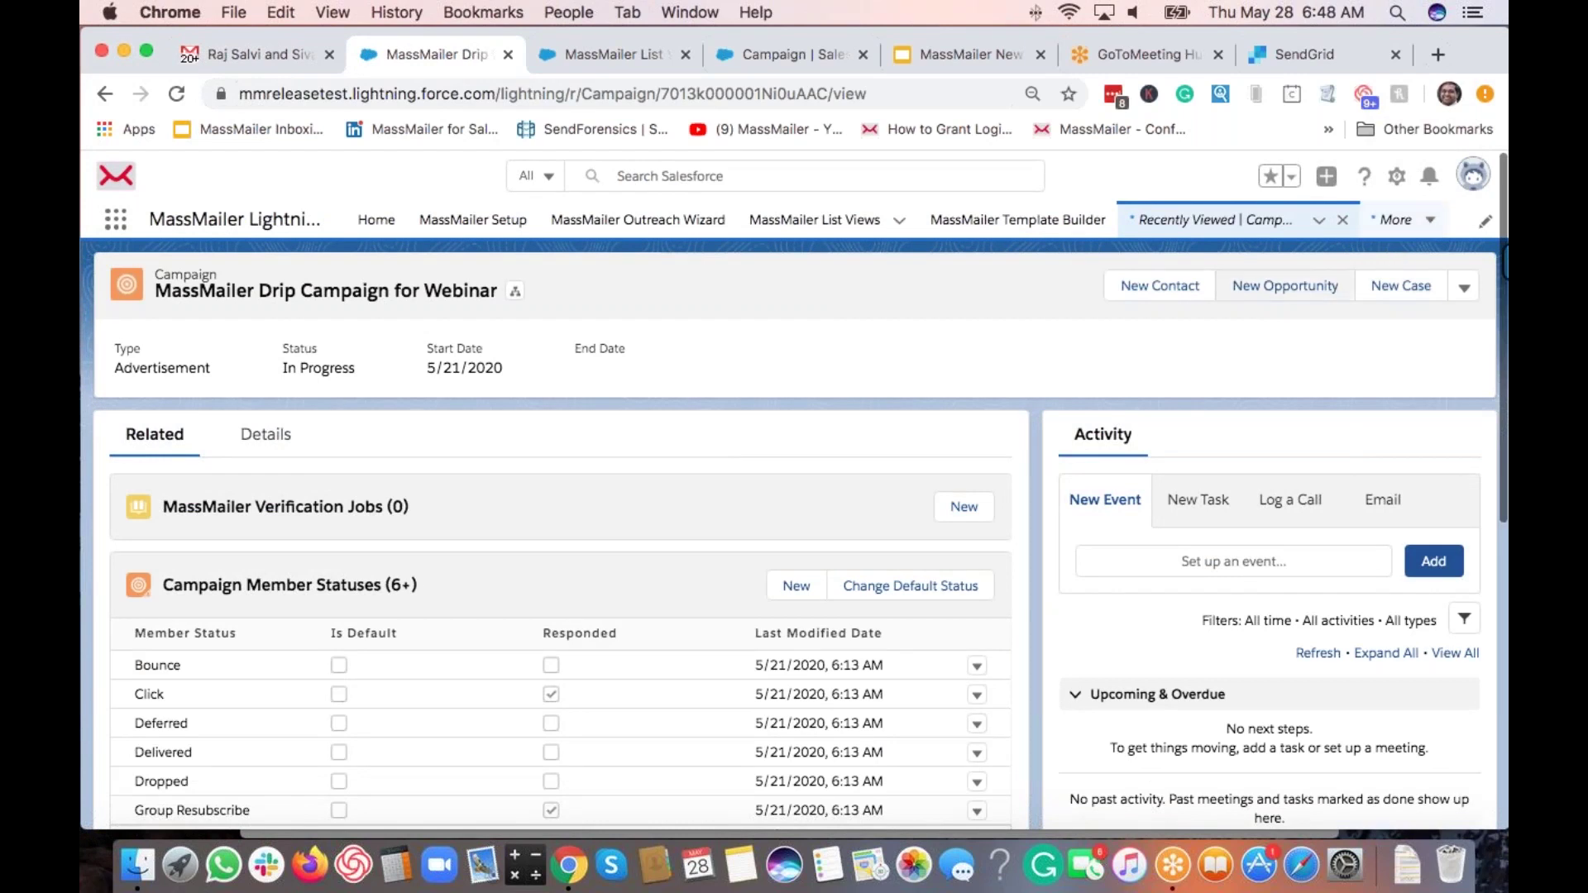
left_click(1462, 290)
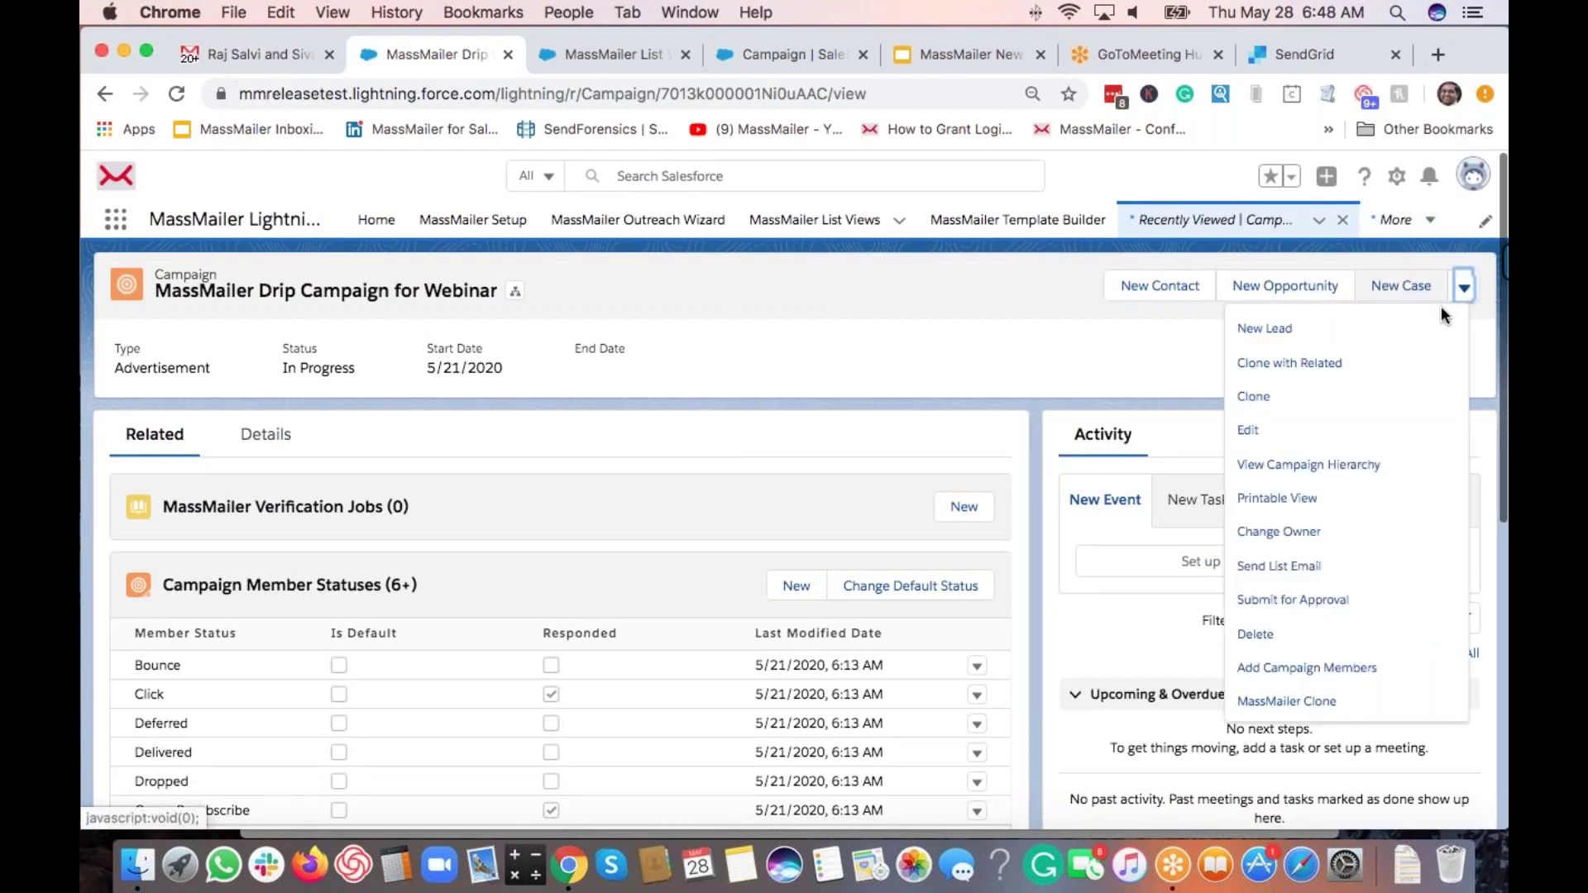
scroll(1331, 585, "down", 5)
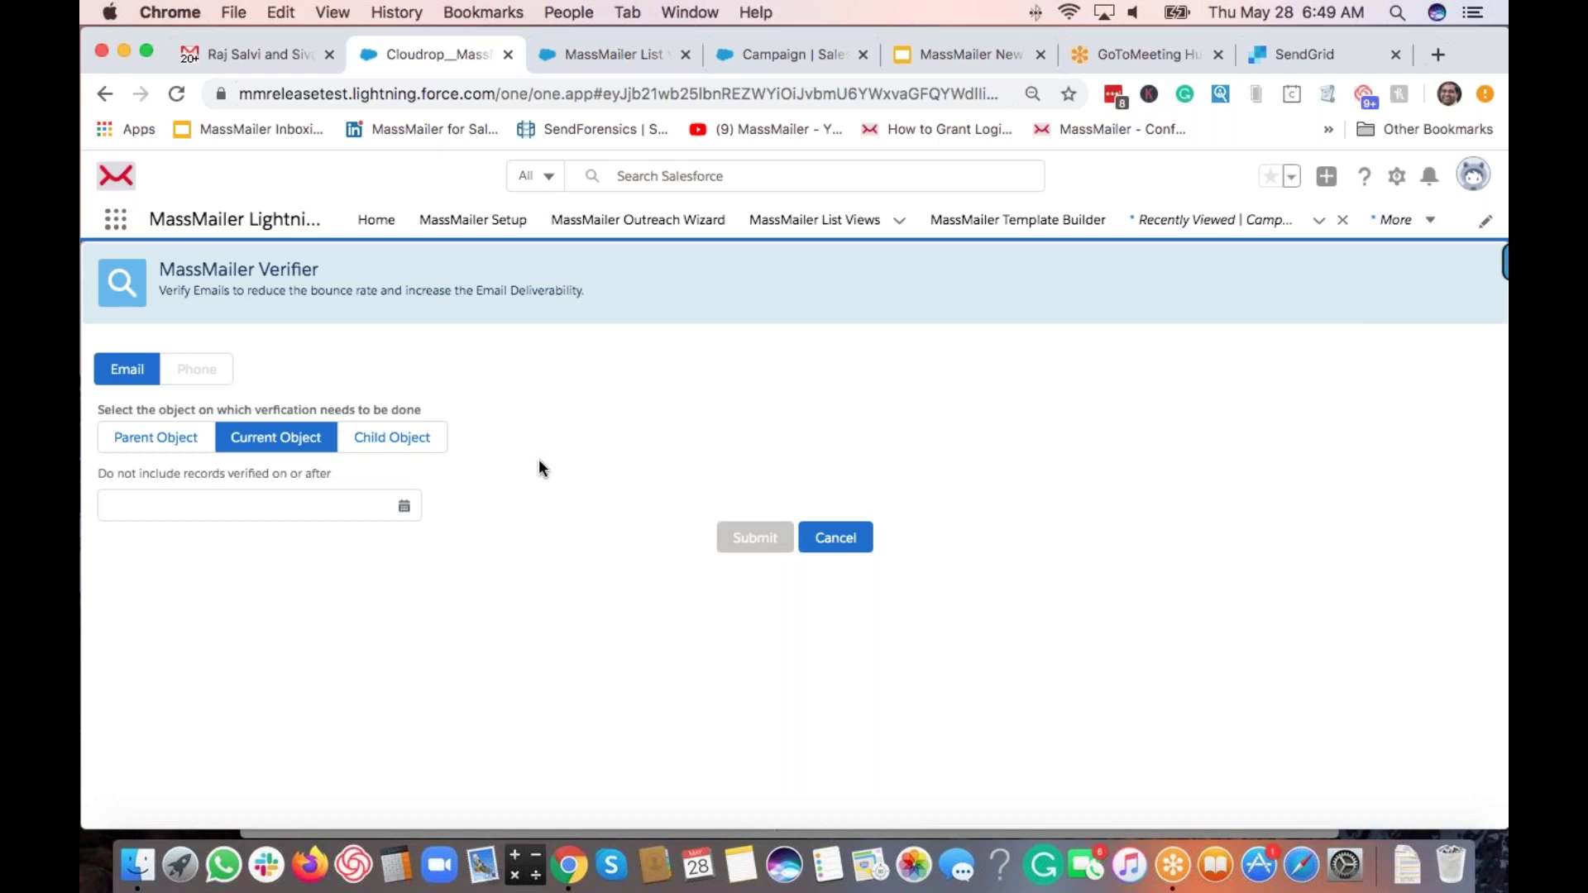
Step: Submit an email verification on the child object Campaign Member (CampaignId) using the Email field
left_click(391, 447)
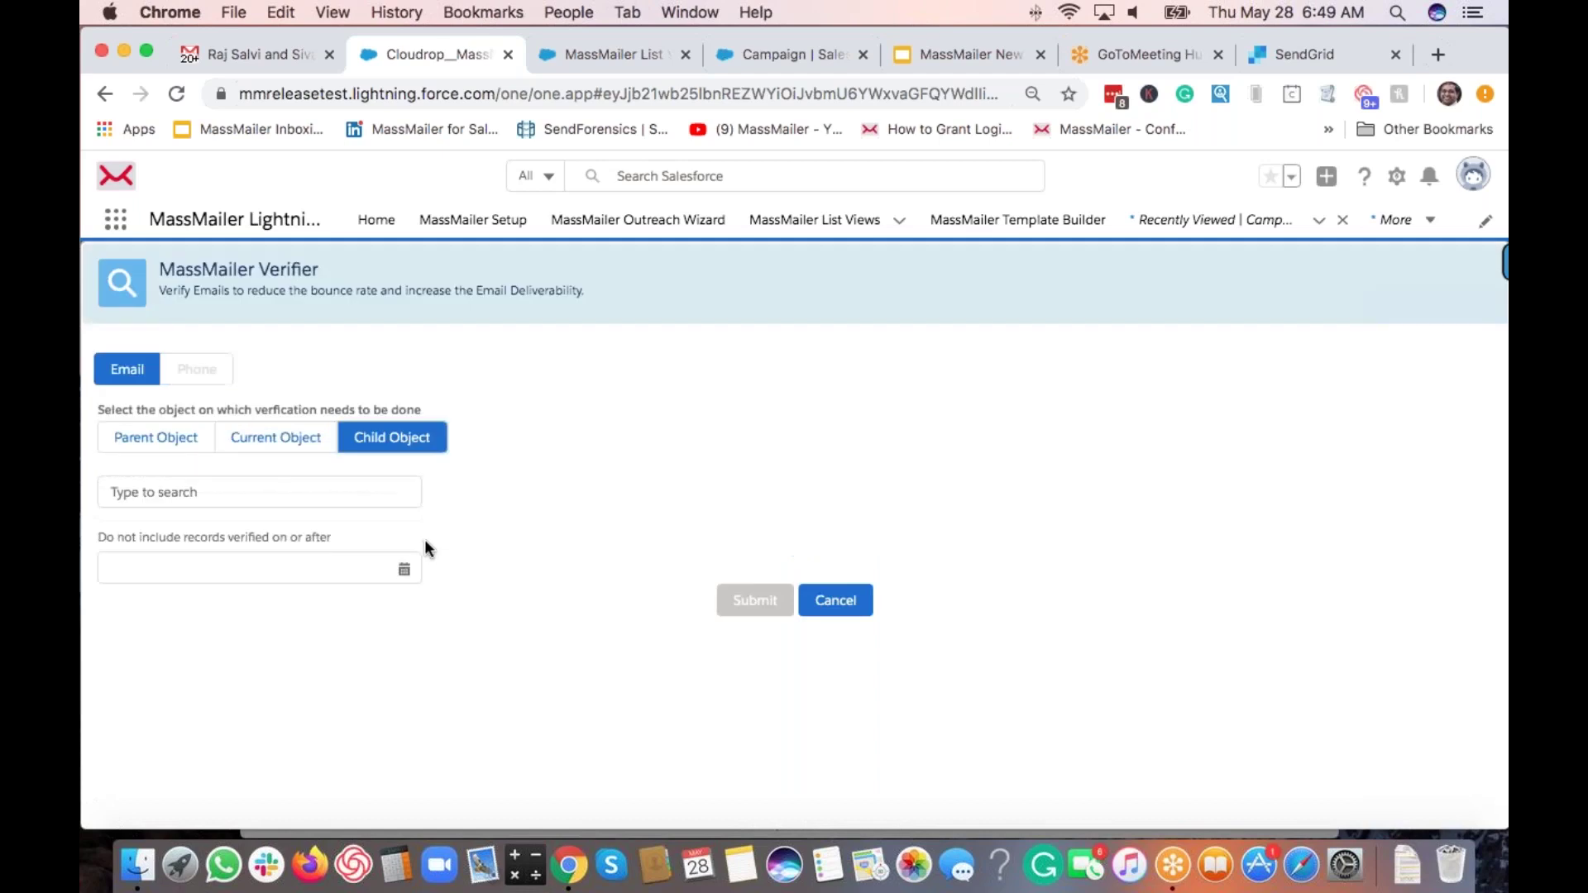
left_click(273, 494)
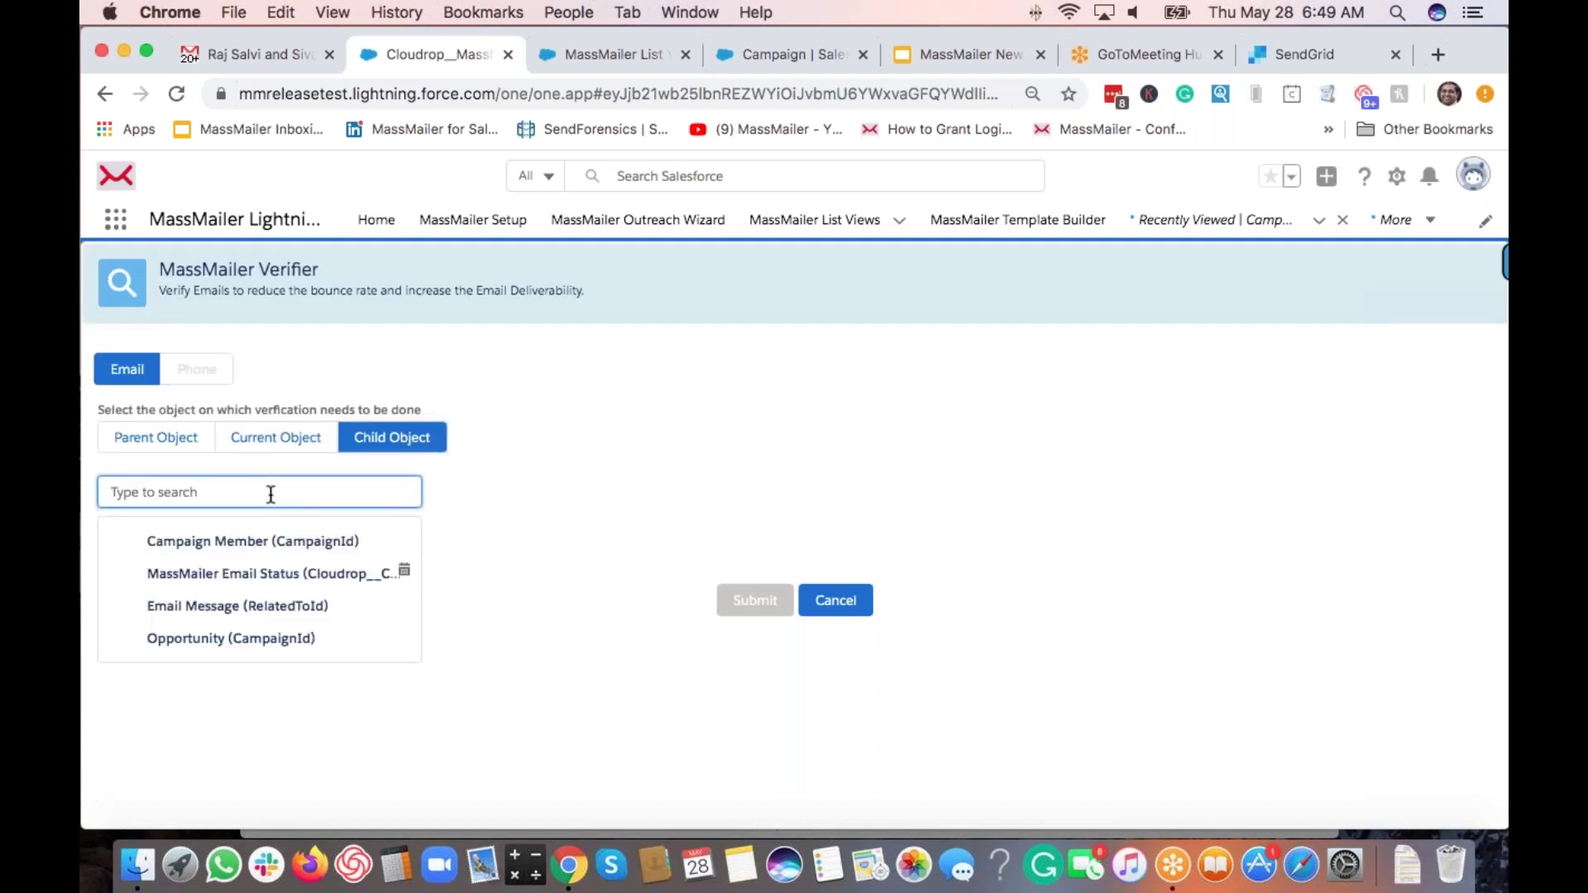
left_click(311, 542)
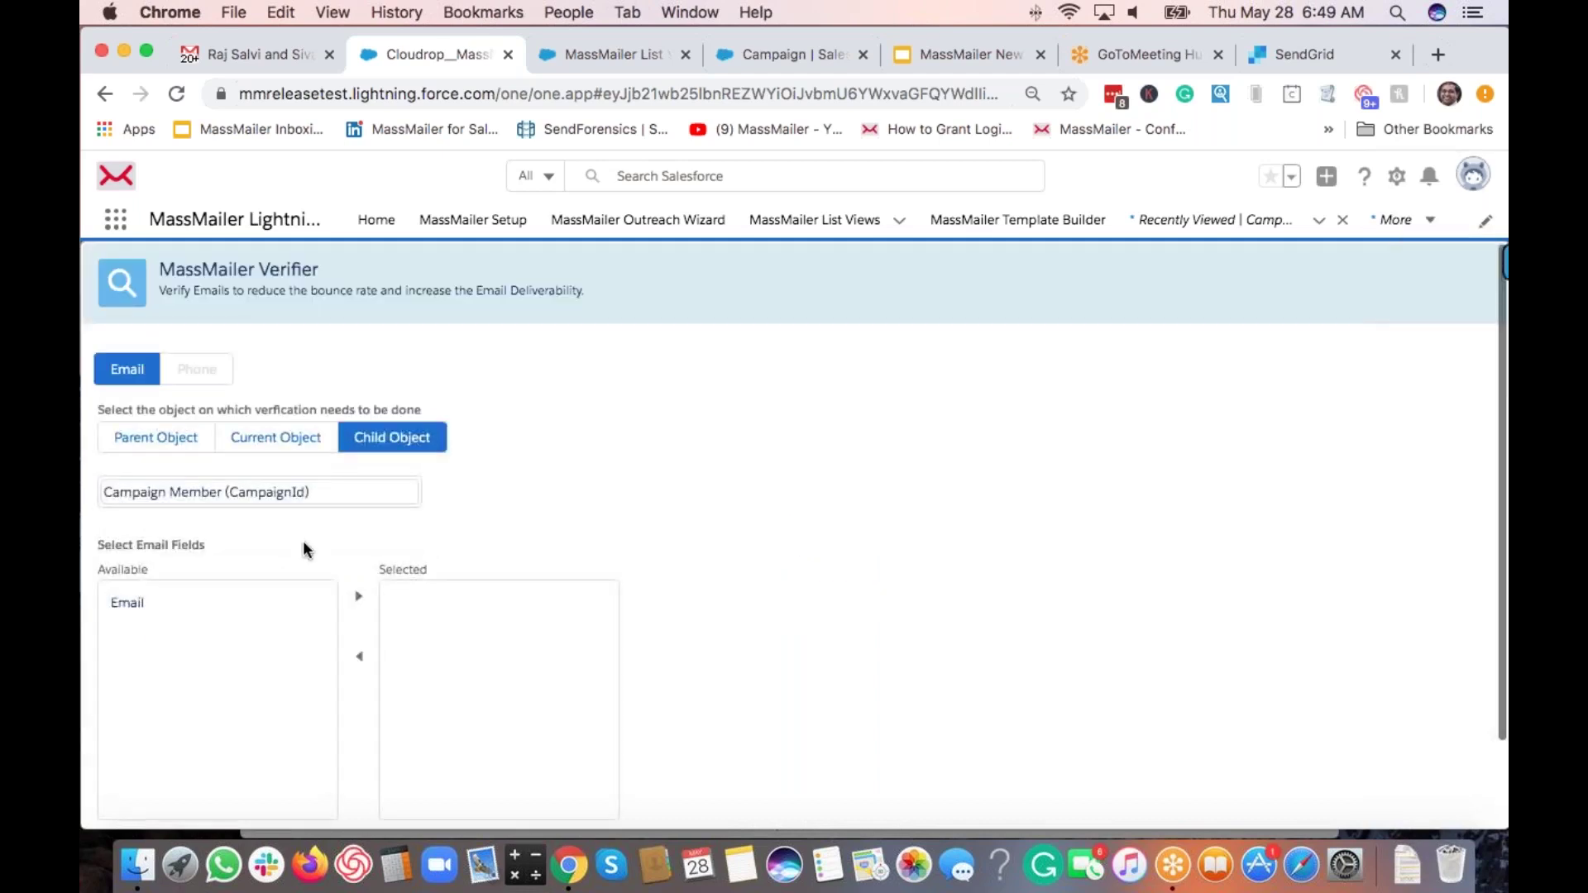
left_click(124, 604)
left_click(358, 597)
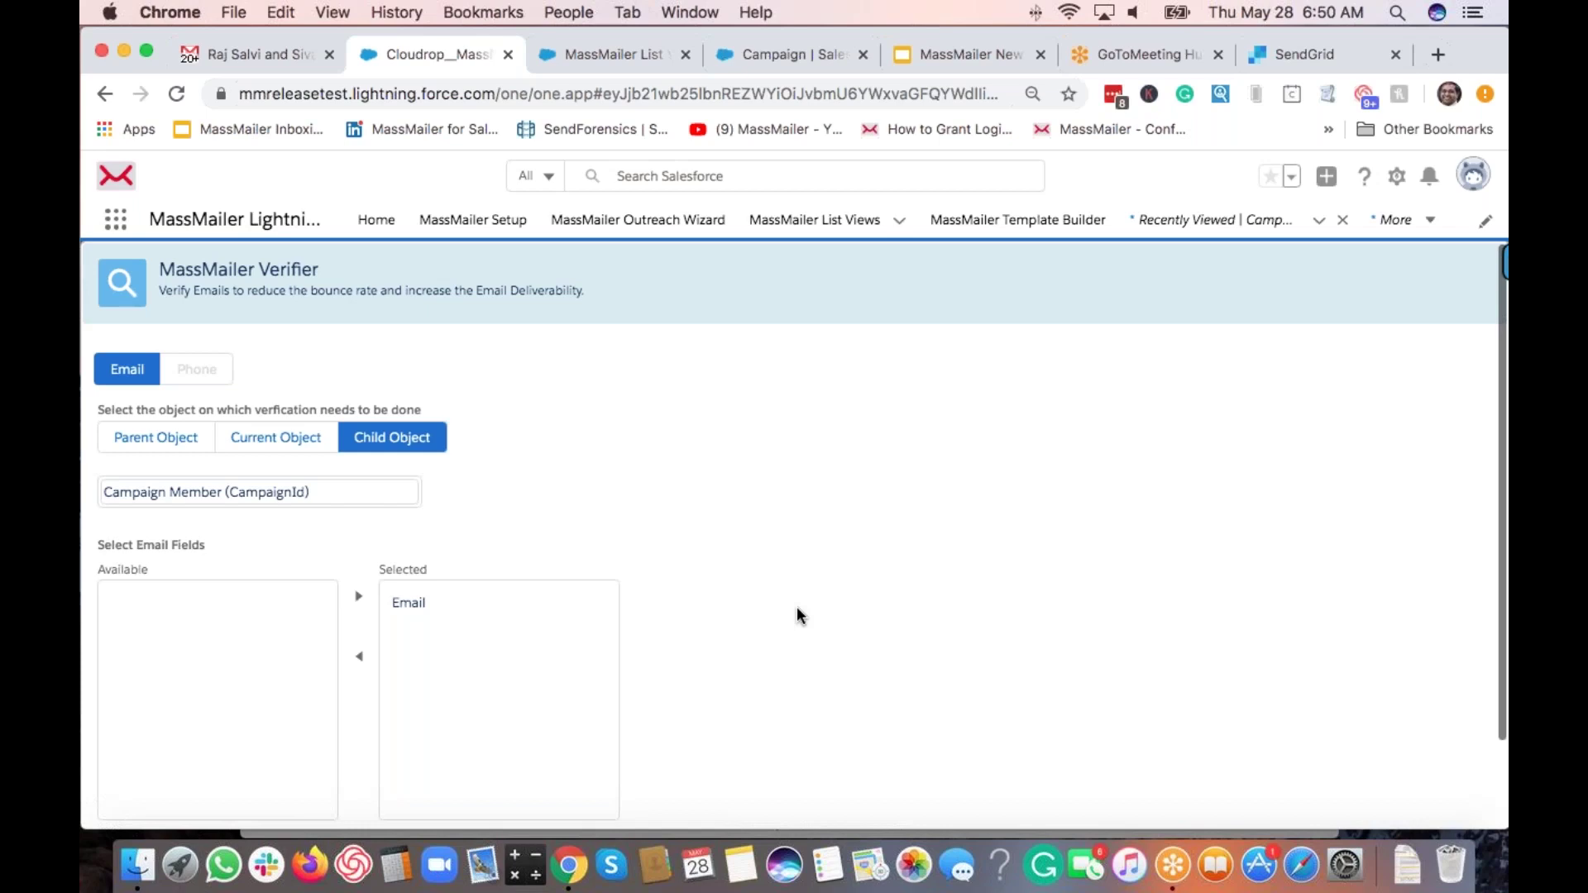
scroll(798, 612, "down", 3)
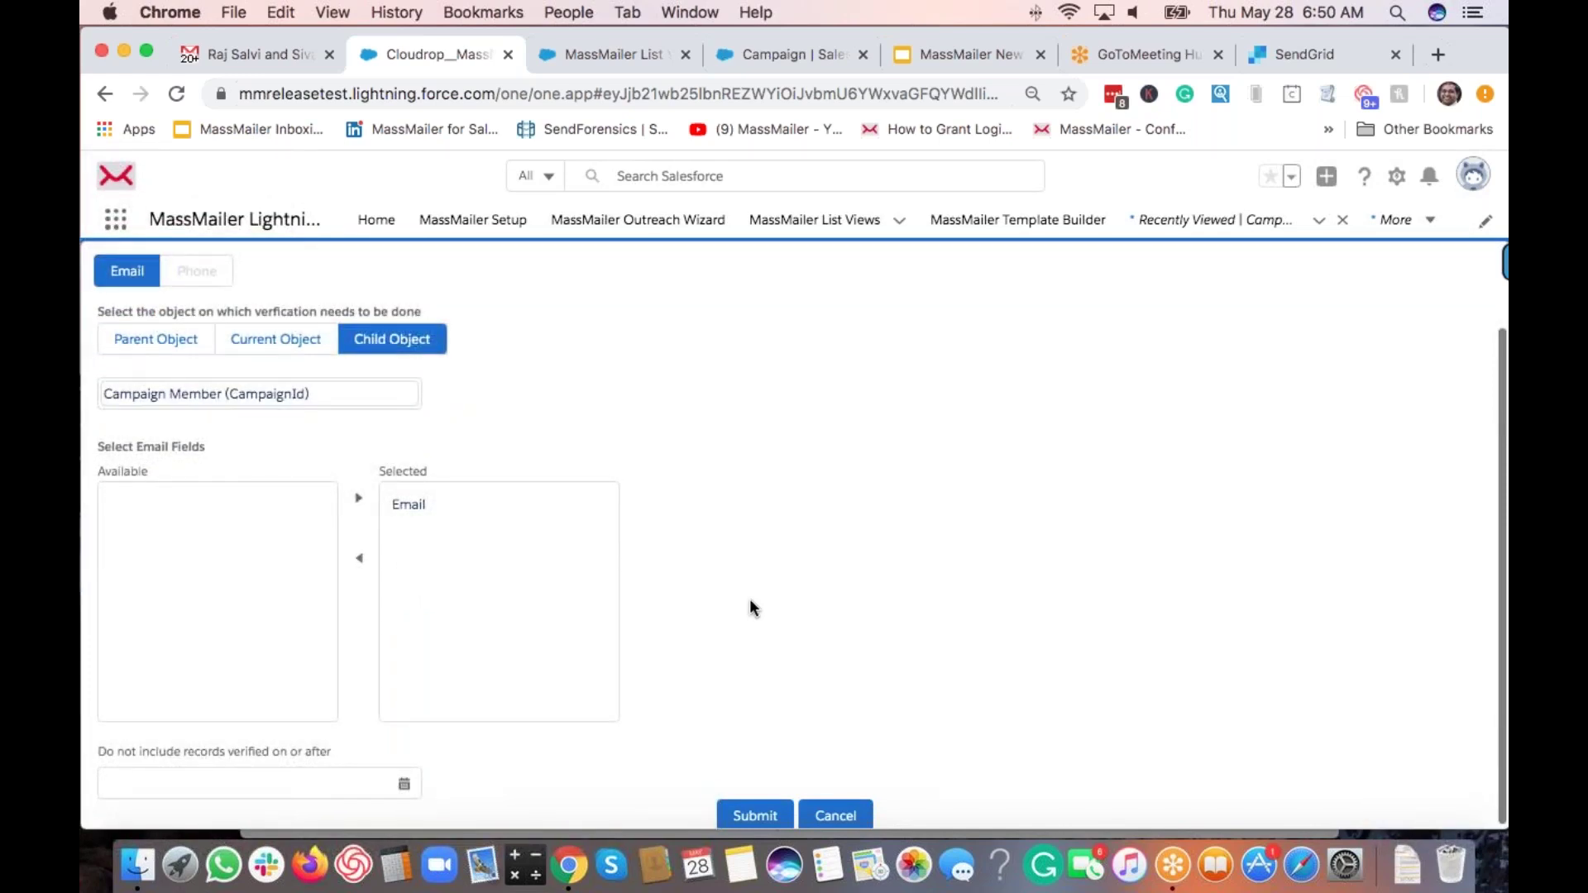
left_click(755, 815)
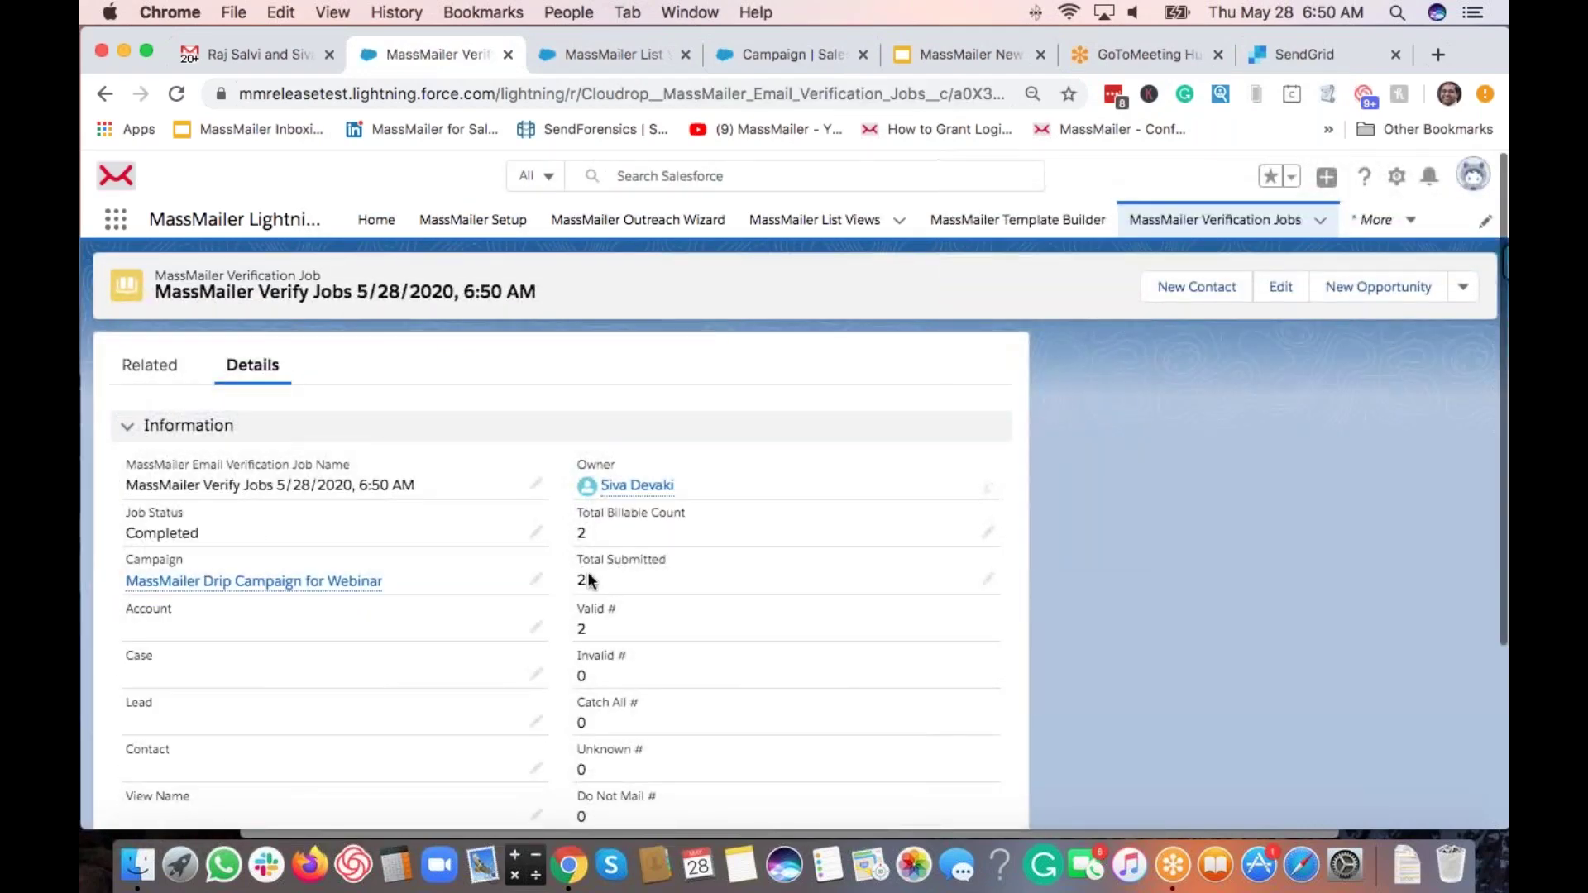
Step: Review the verification job's related verify statuses and details, and return to its linked campaign record
left_click(144, 372)
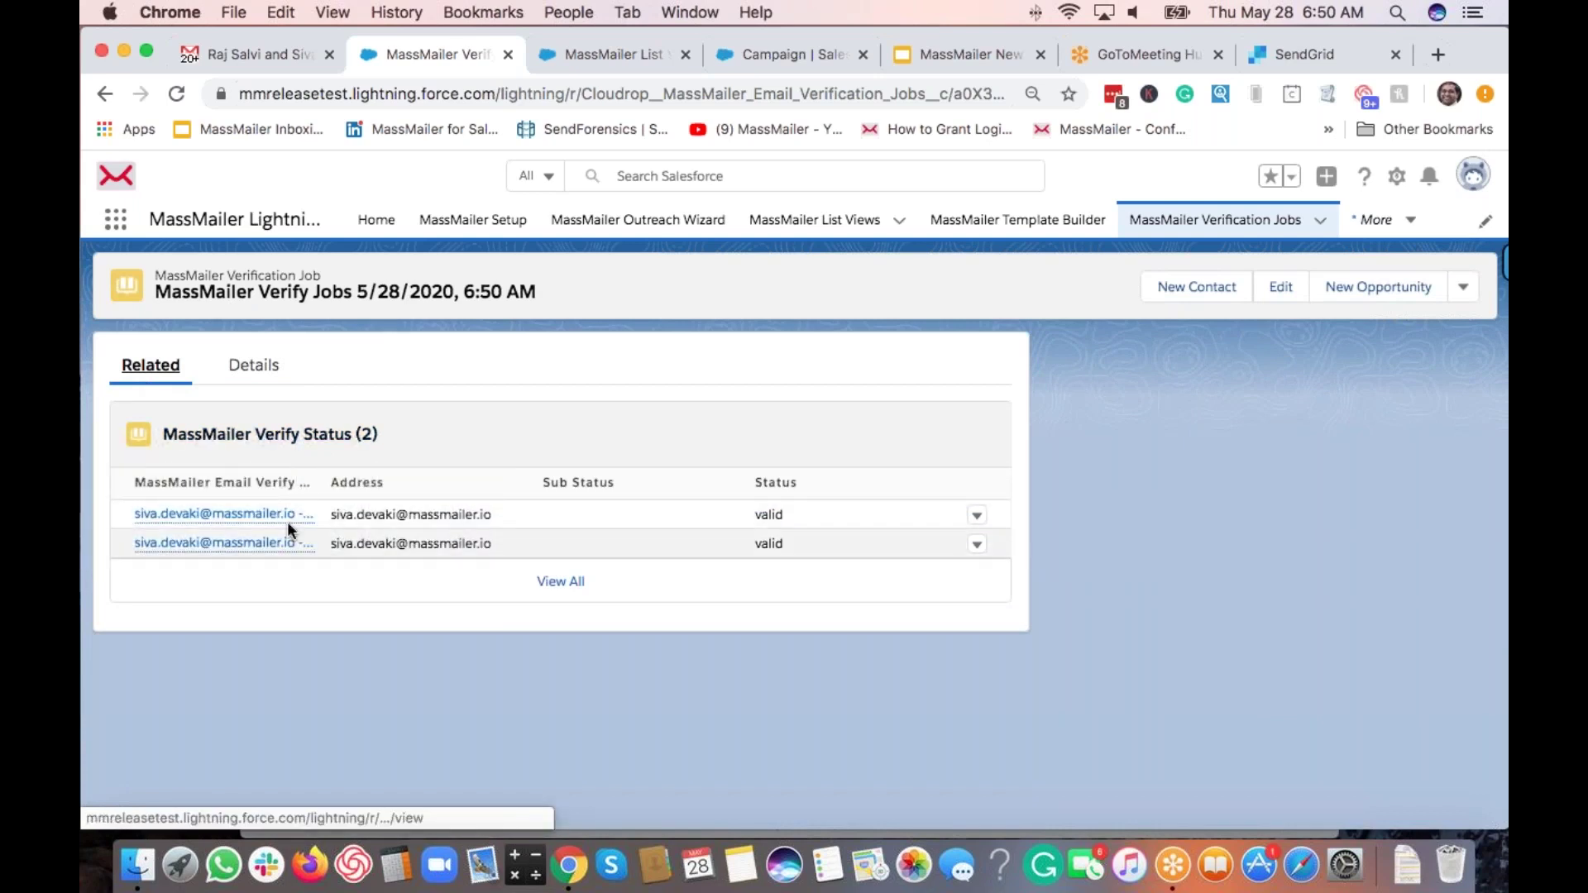
left_click(253, 365)
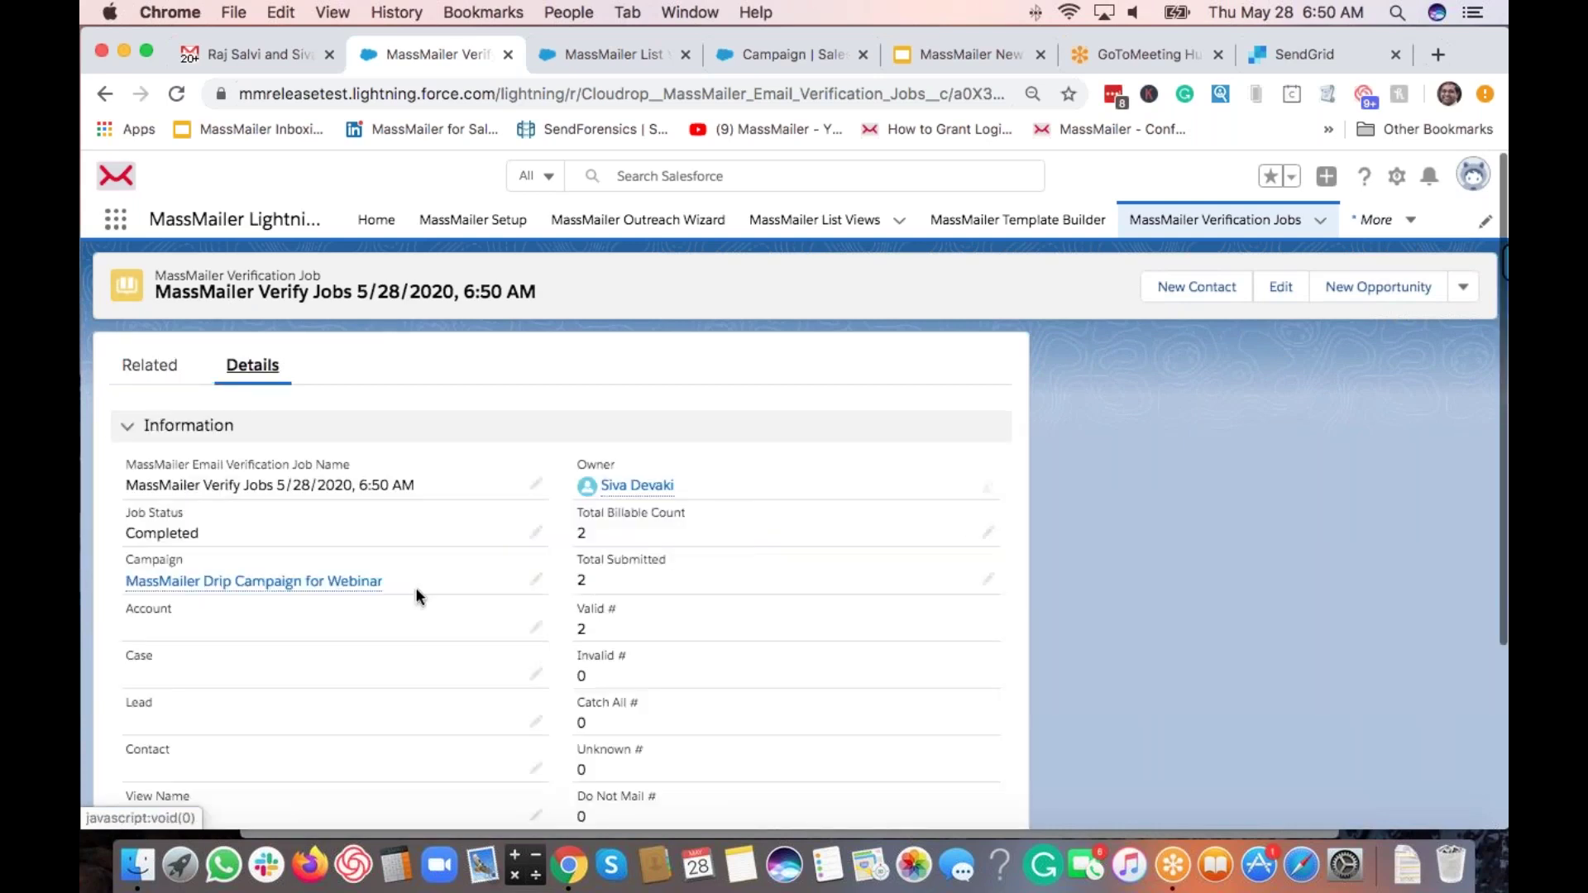
mouse_move(258, 588)
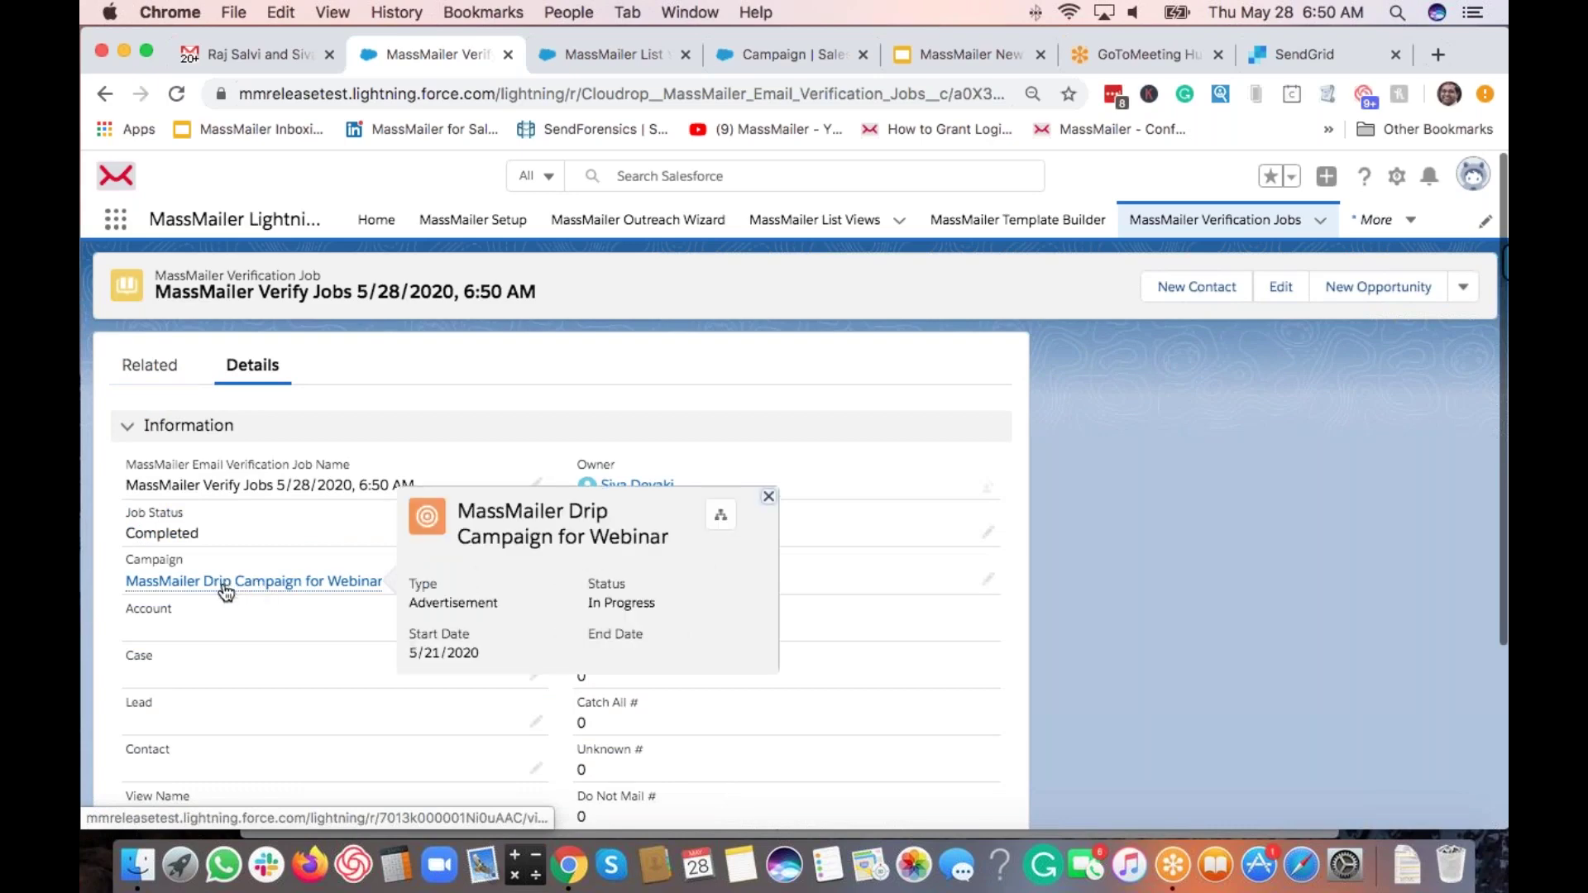
left_click(225, 587)
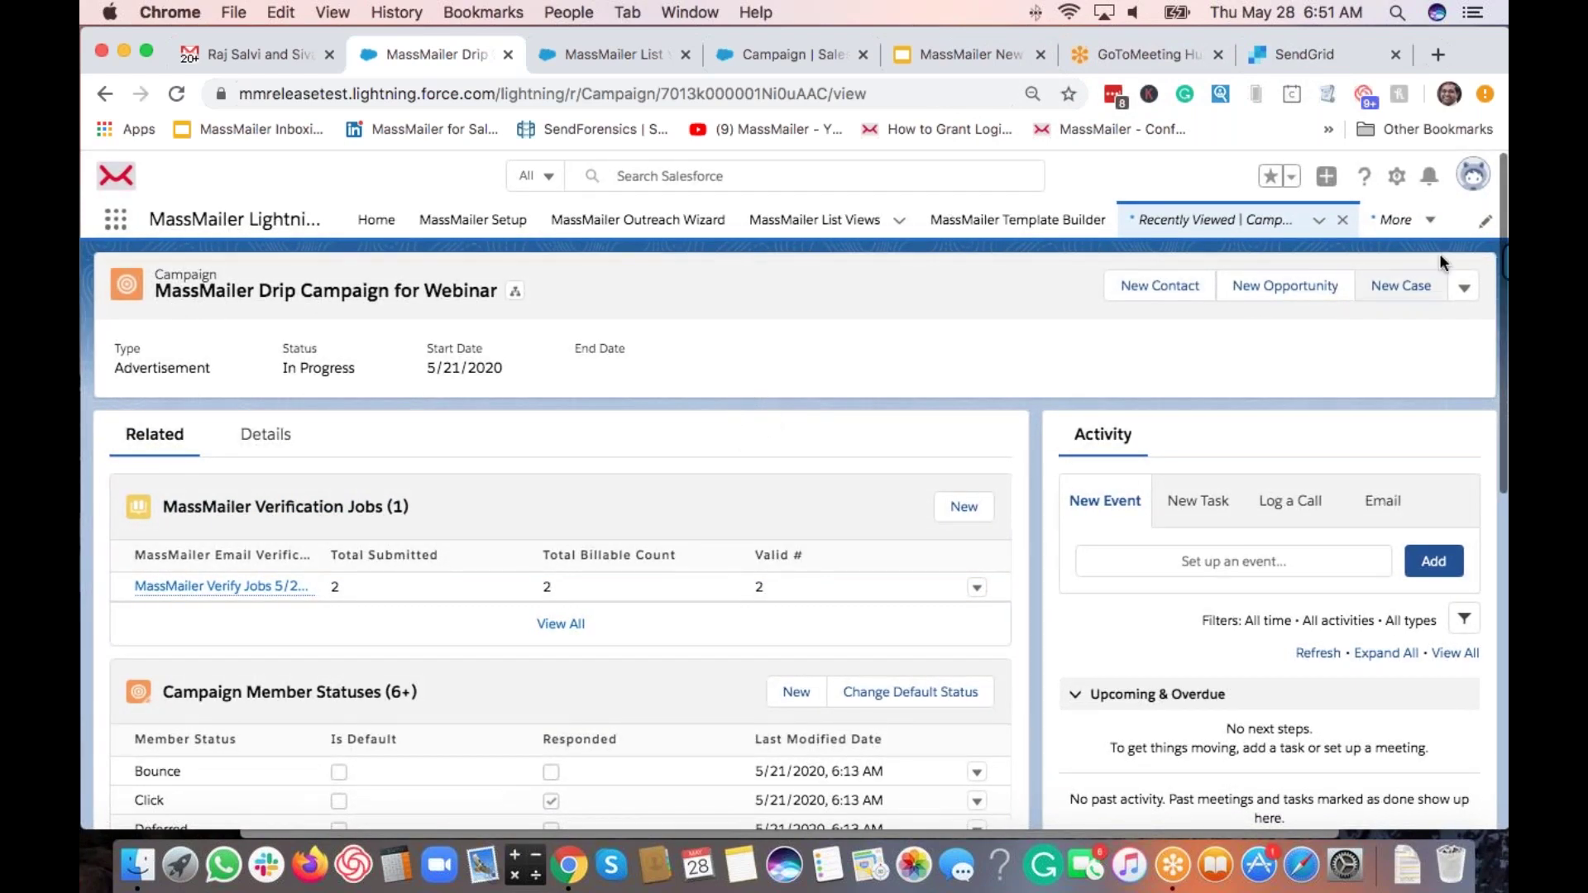
Step: Go to Reports and open the MassMailer Reports folder from all folders
left_click(1427, 227)
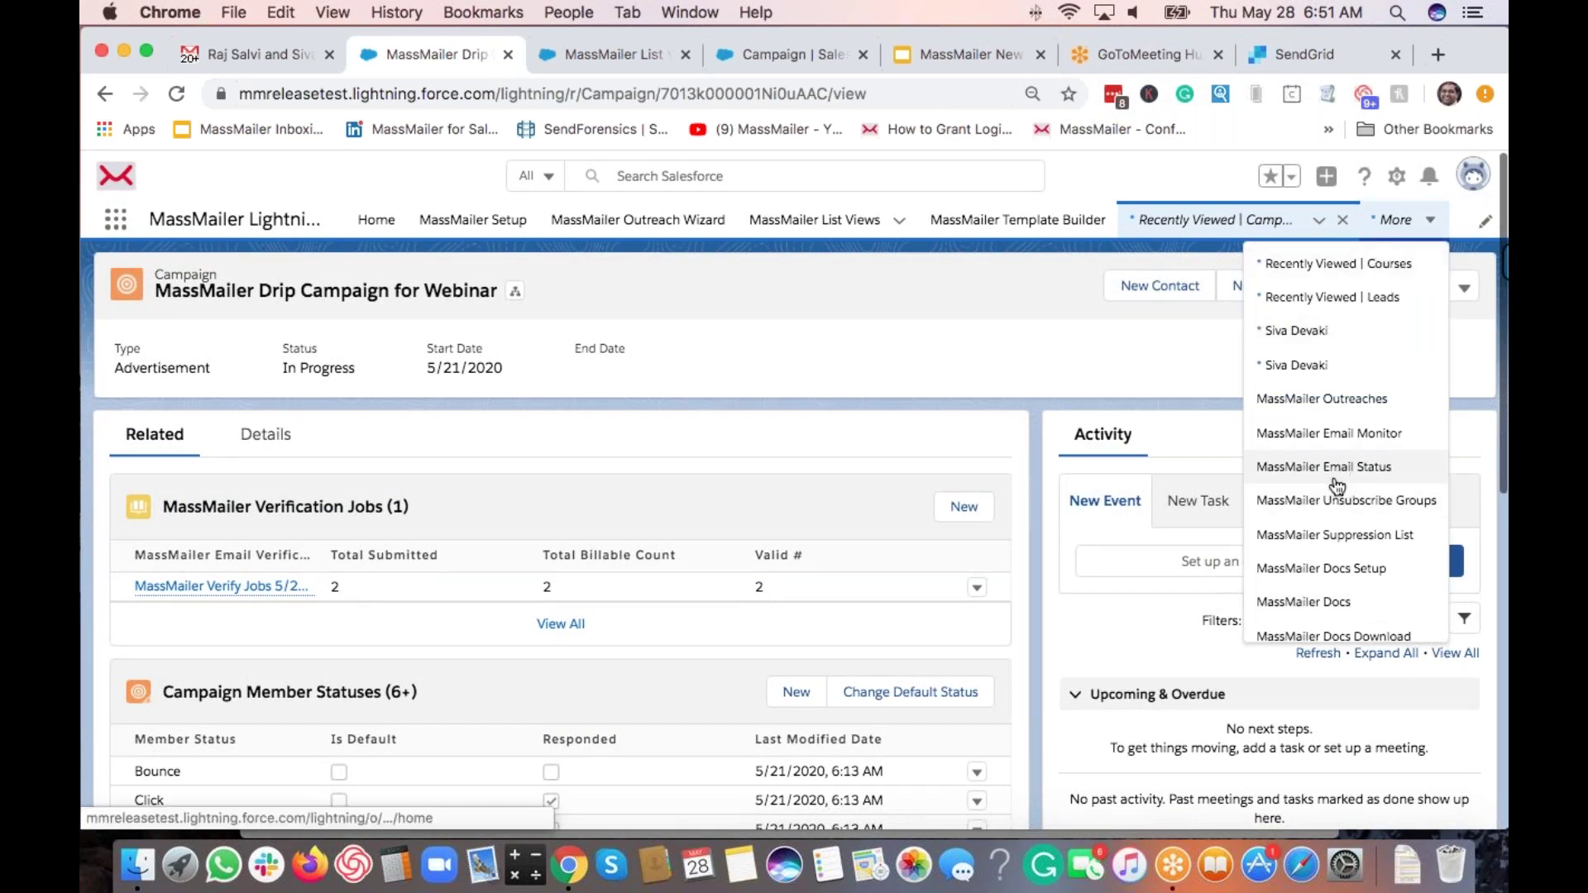
scroll(1337, 487, "down", 5)
left_click(1278, 622)
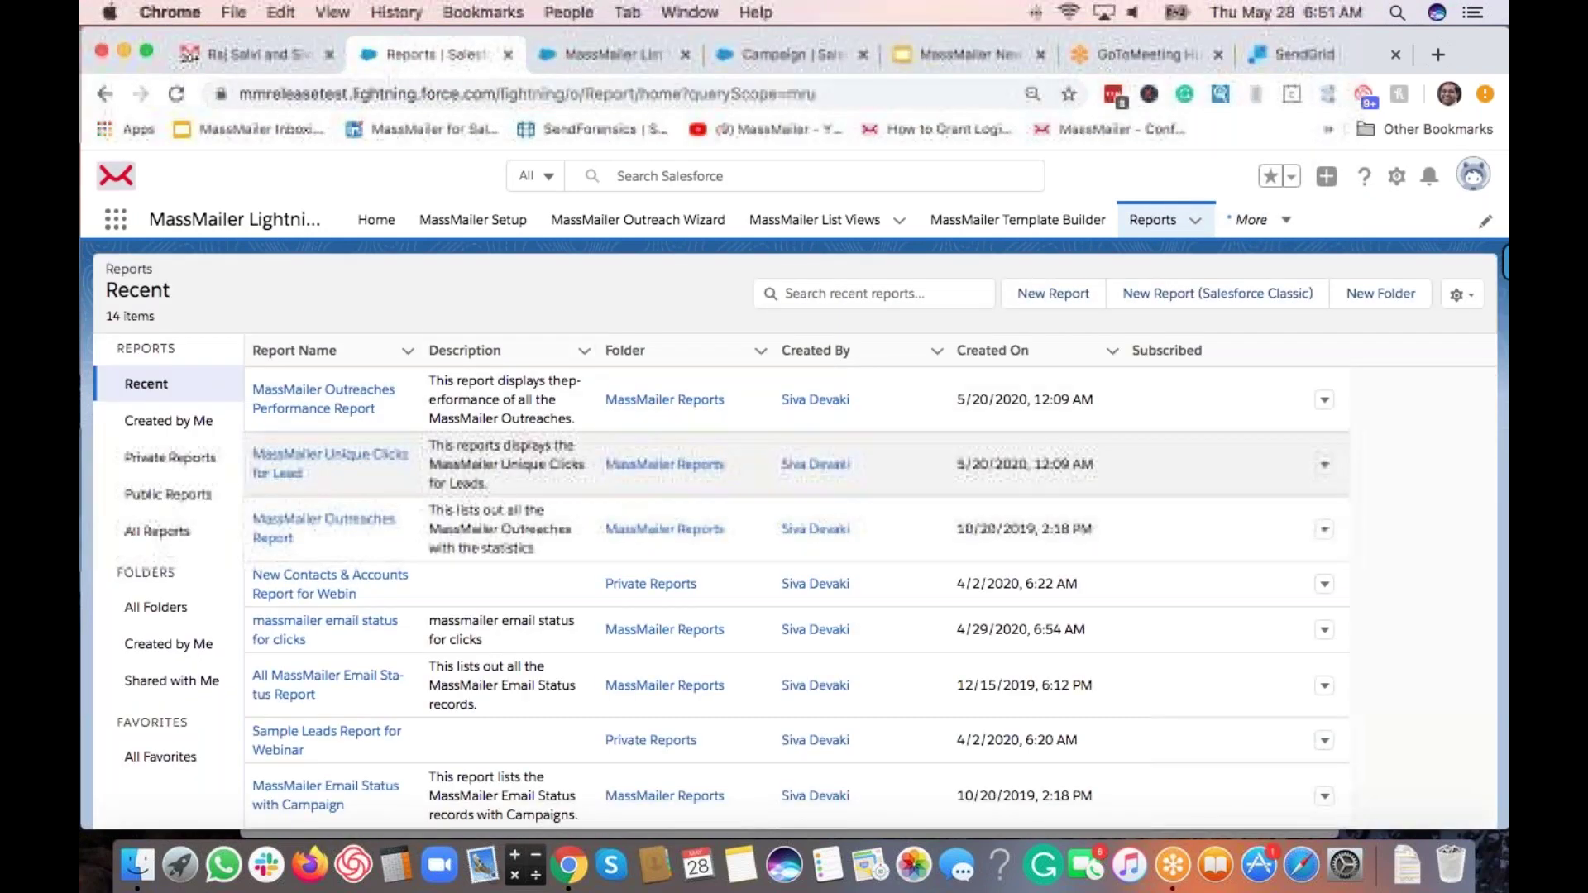
left_click(180, 598)
left_click(322, 383)
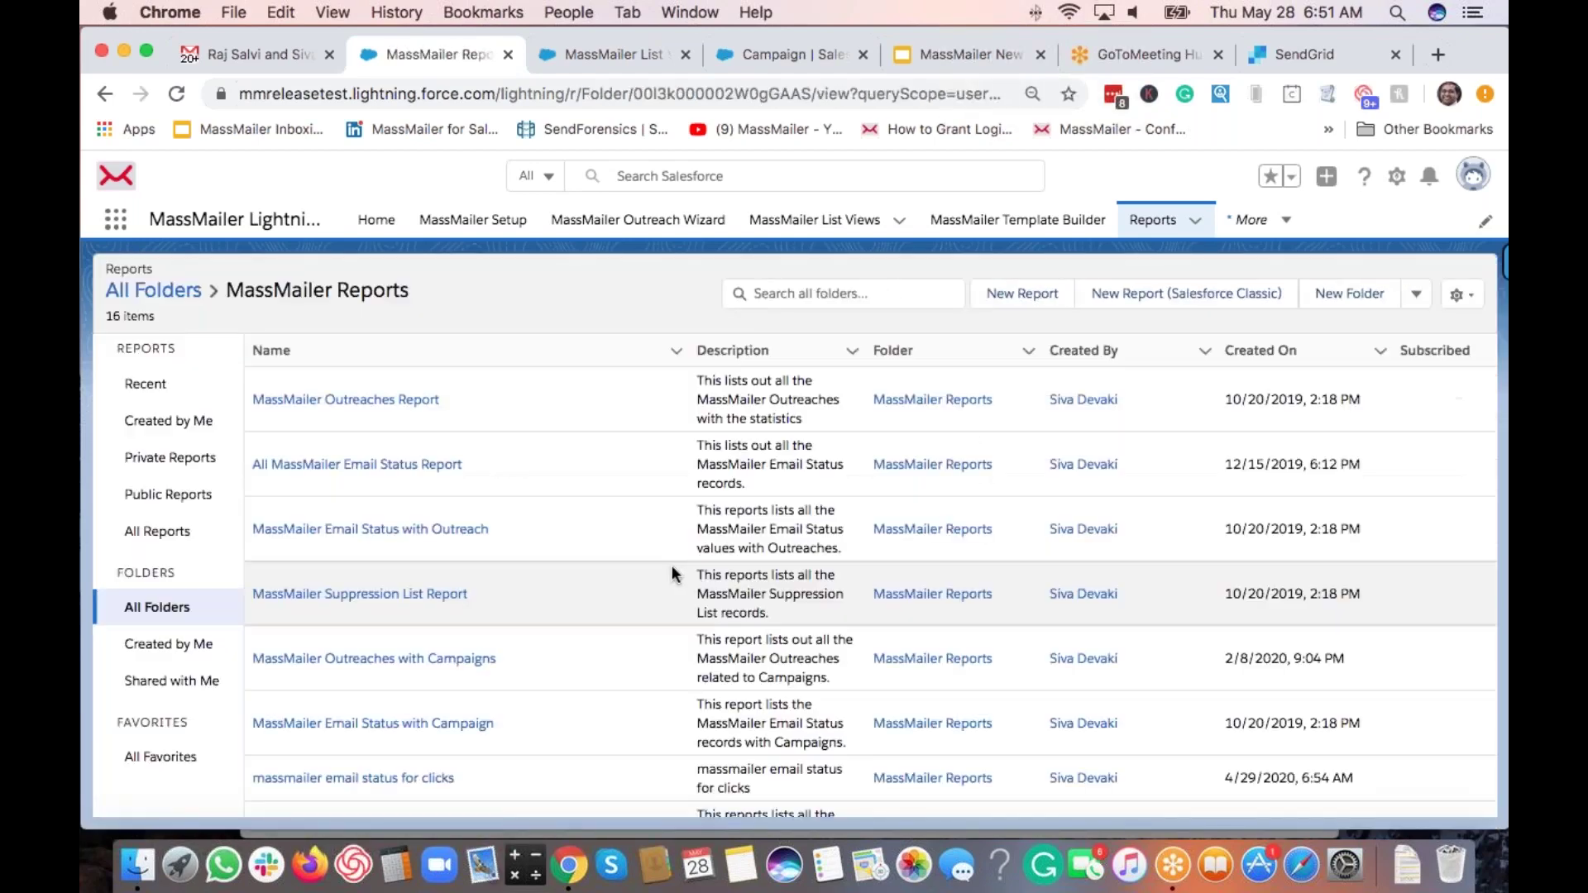
Step: Look through the folder's verification reports and open All MassMailer Verify Status Report
scroll(562, 518, "down", 5)
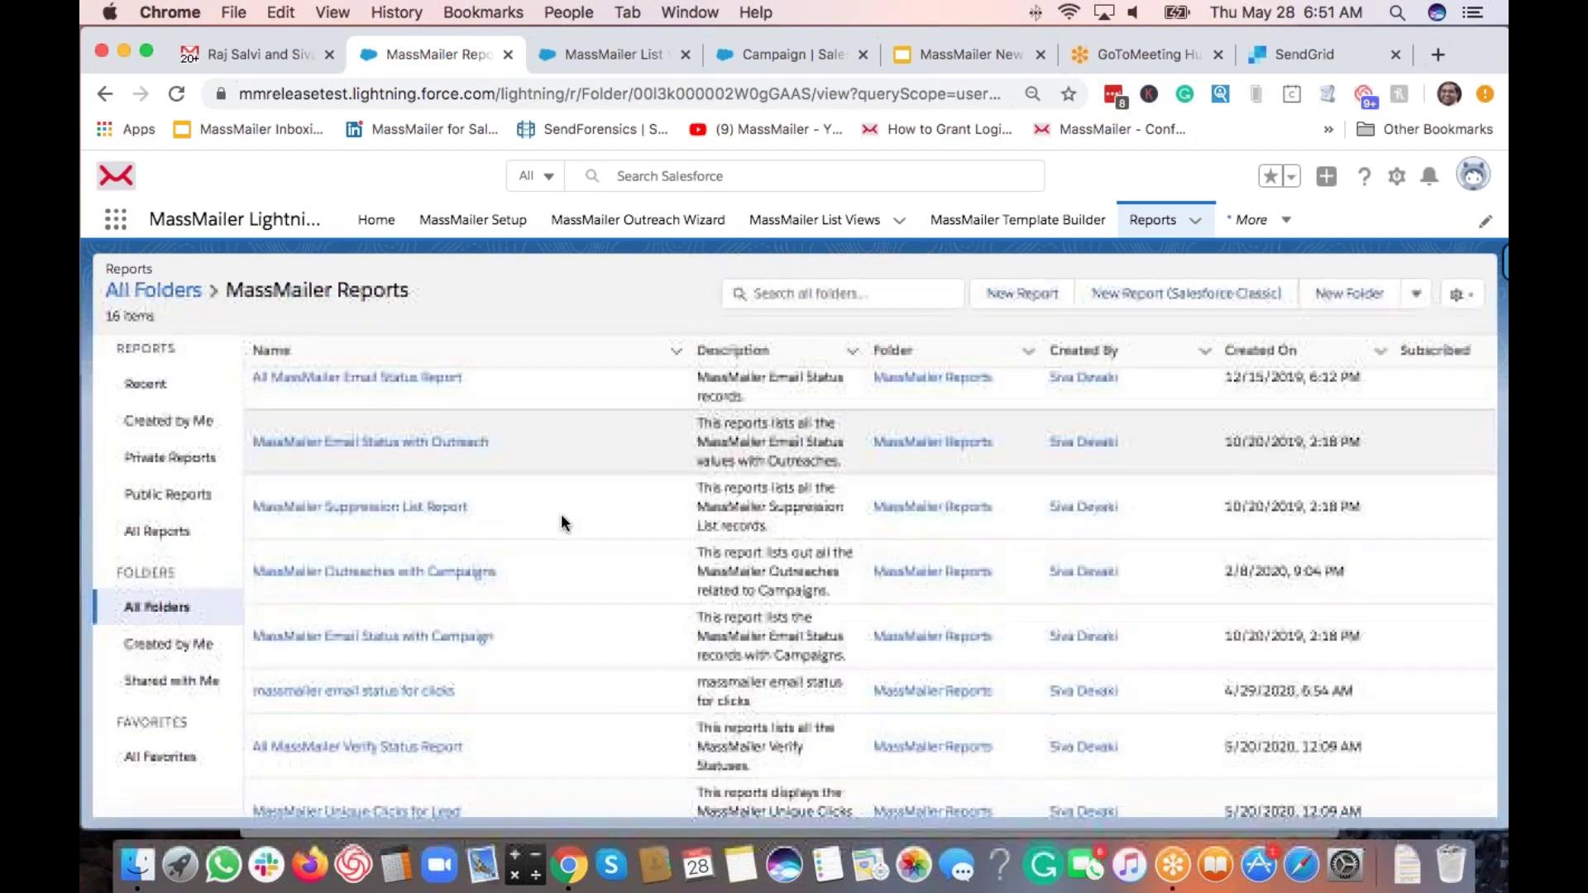
scroll(561, 515, "down", 7)
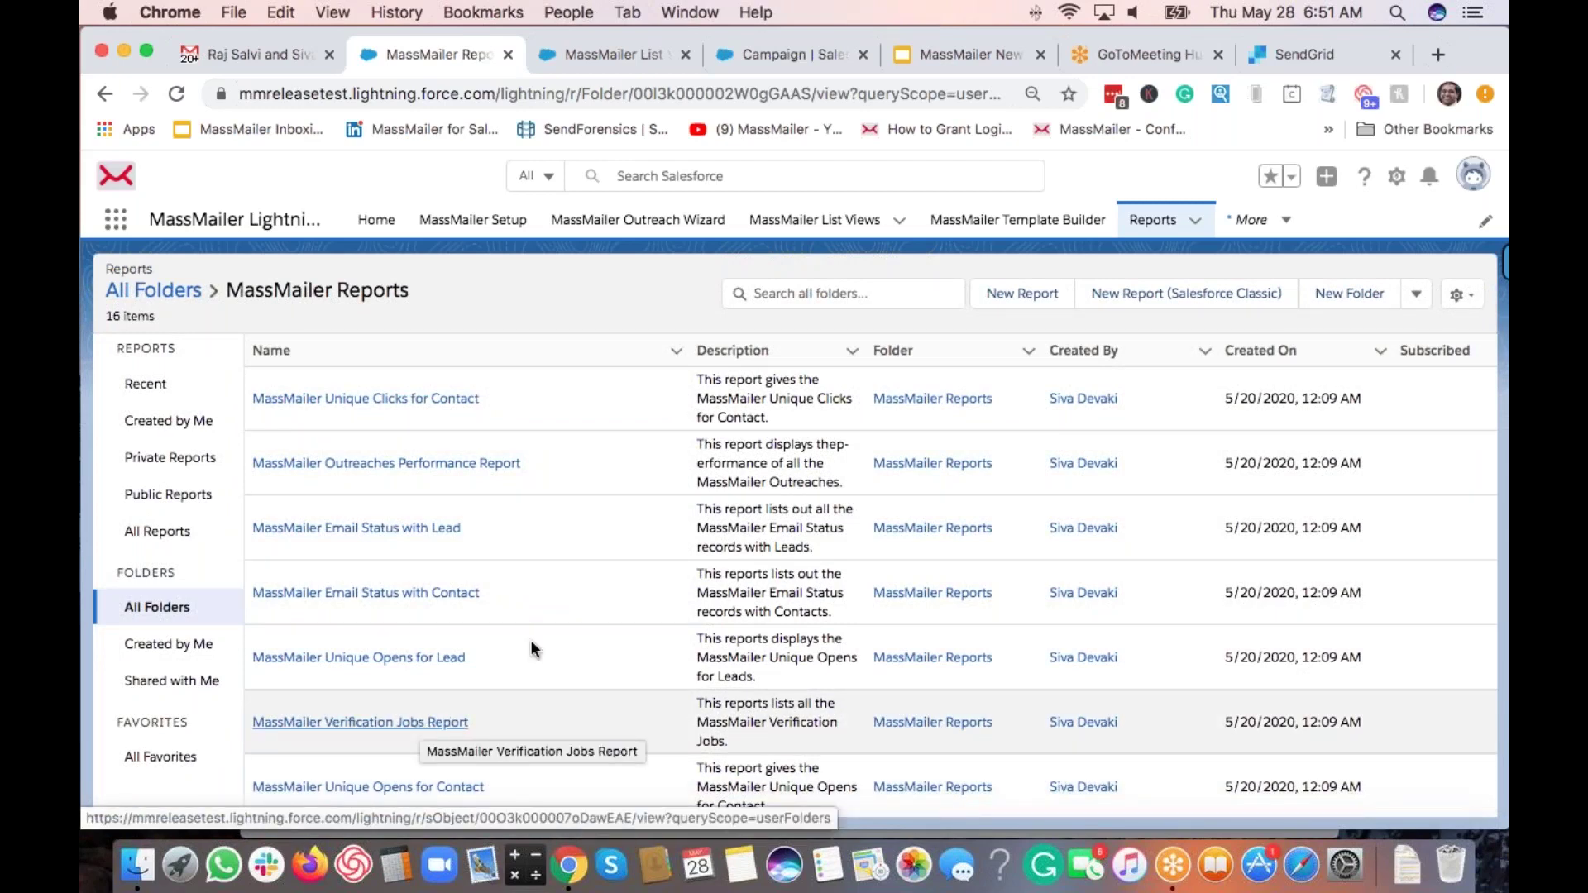
scroll(527, 612, "up", 3)
scroll(527, 618, "up", 1)
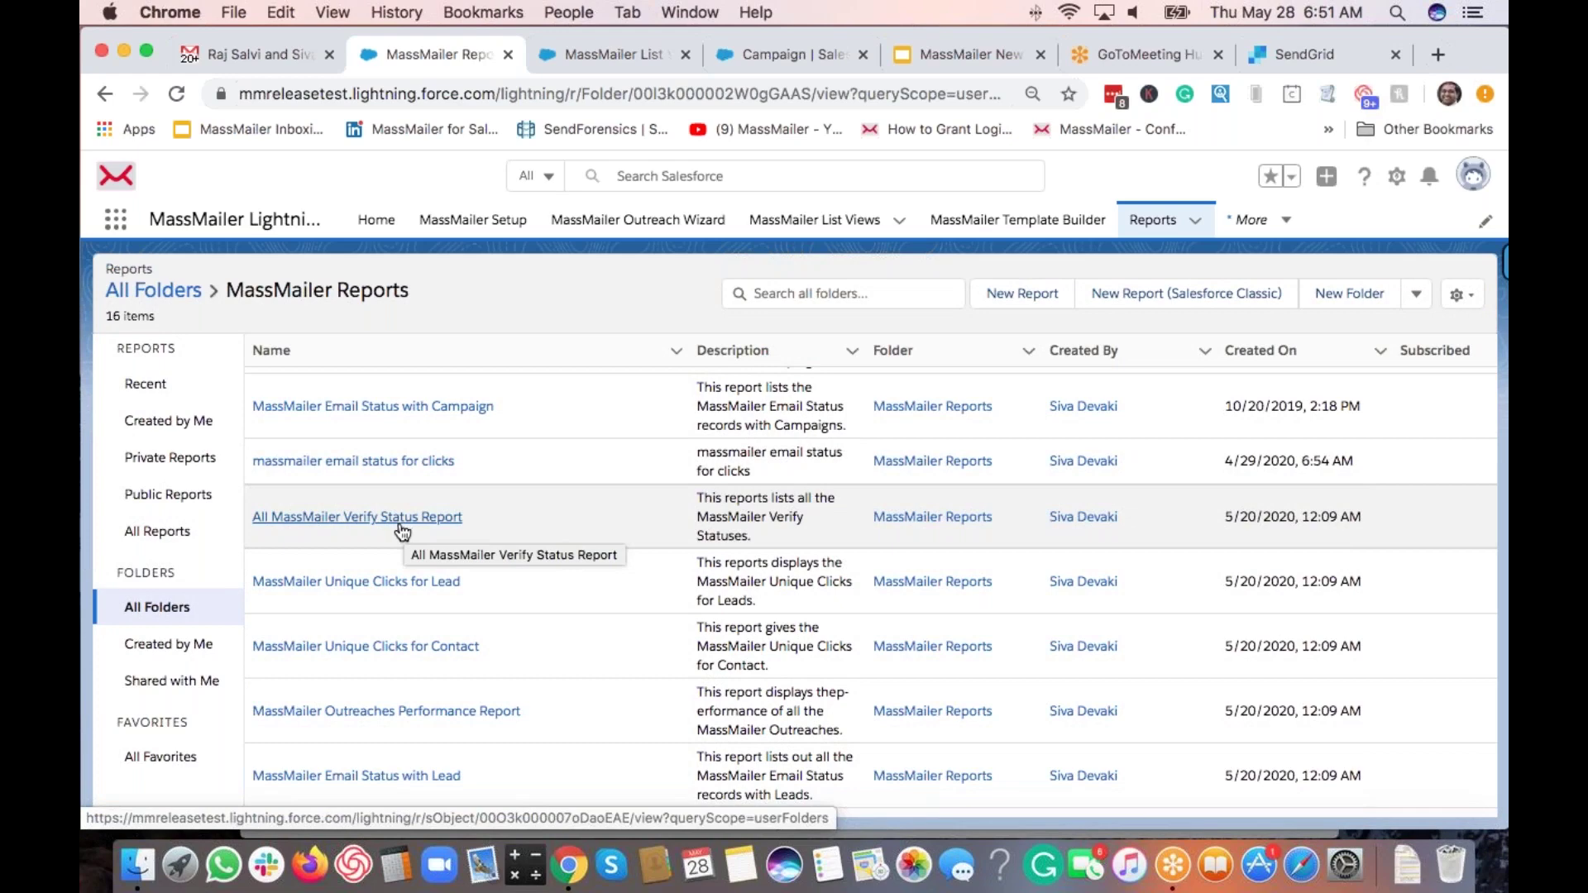
scroll(401, 531, "up", 1)
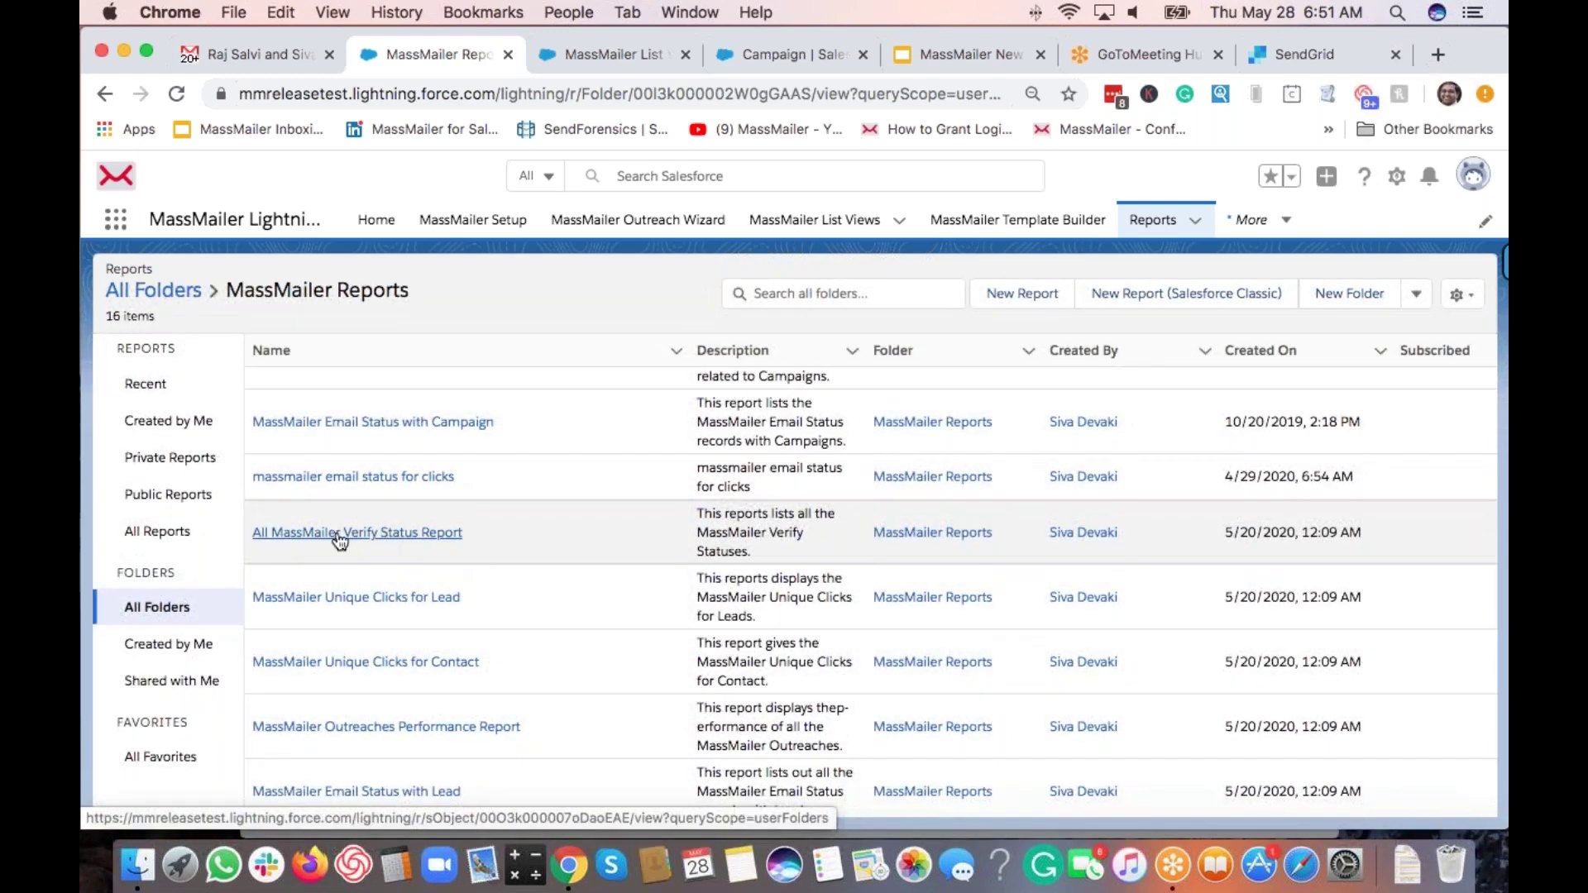
left_click(339, 536)
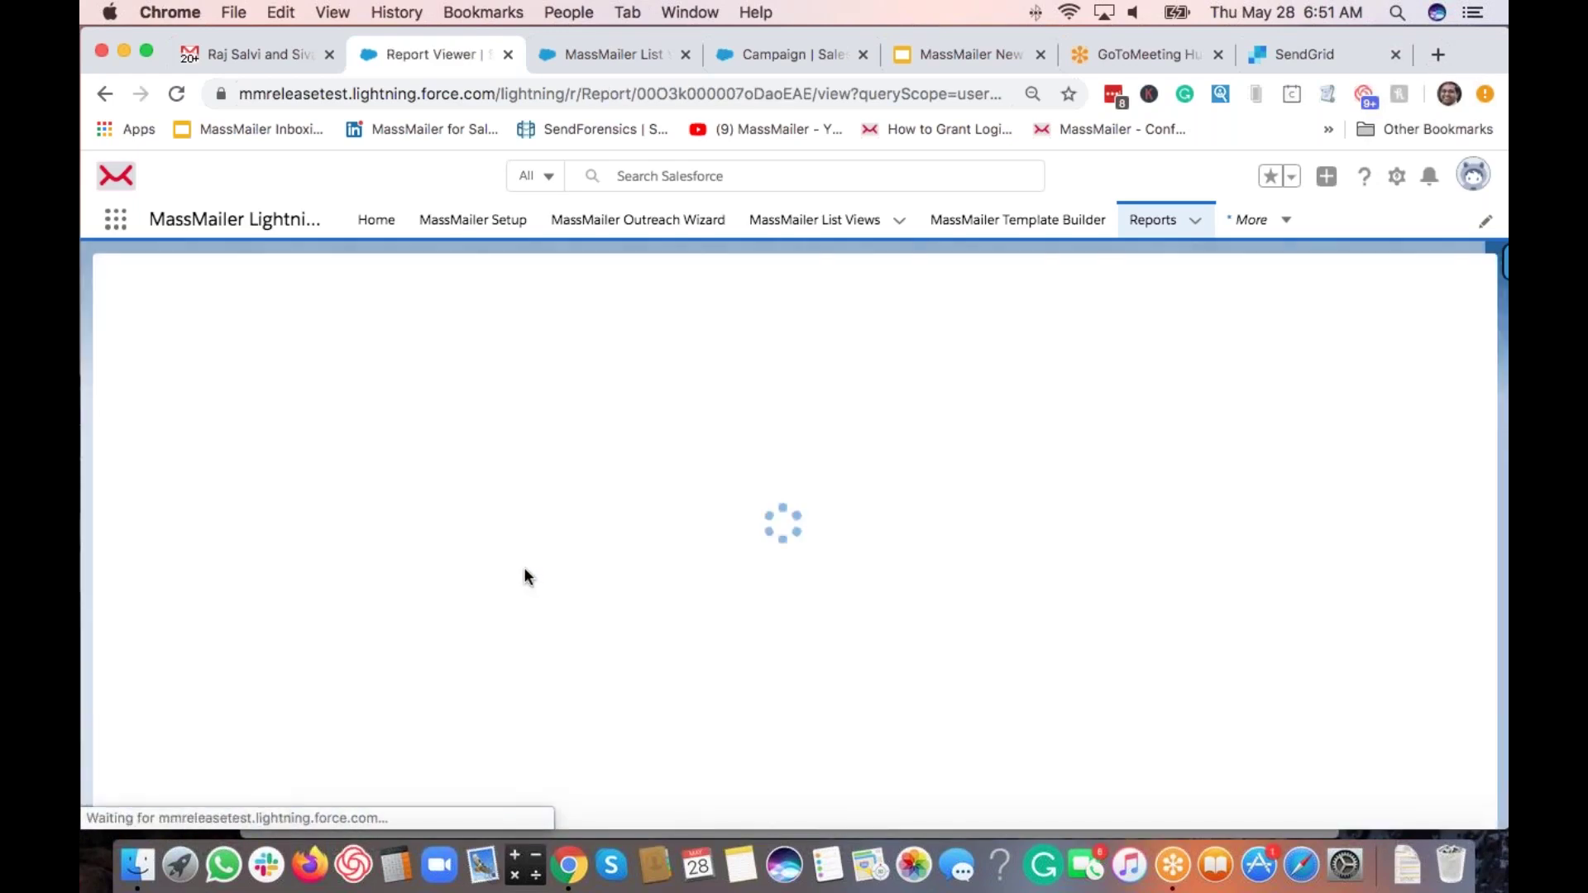
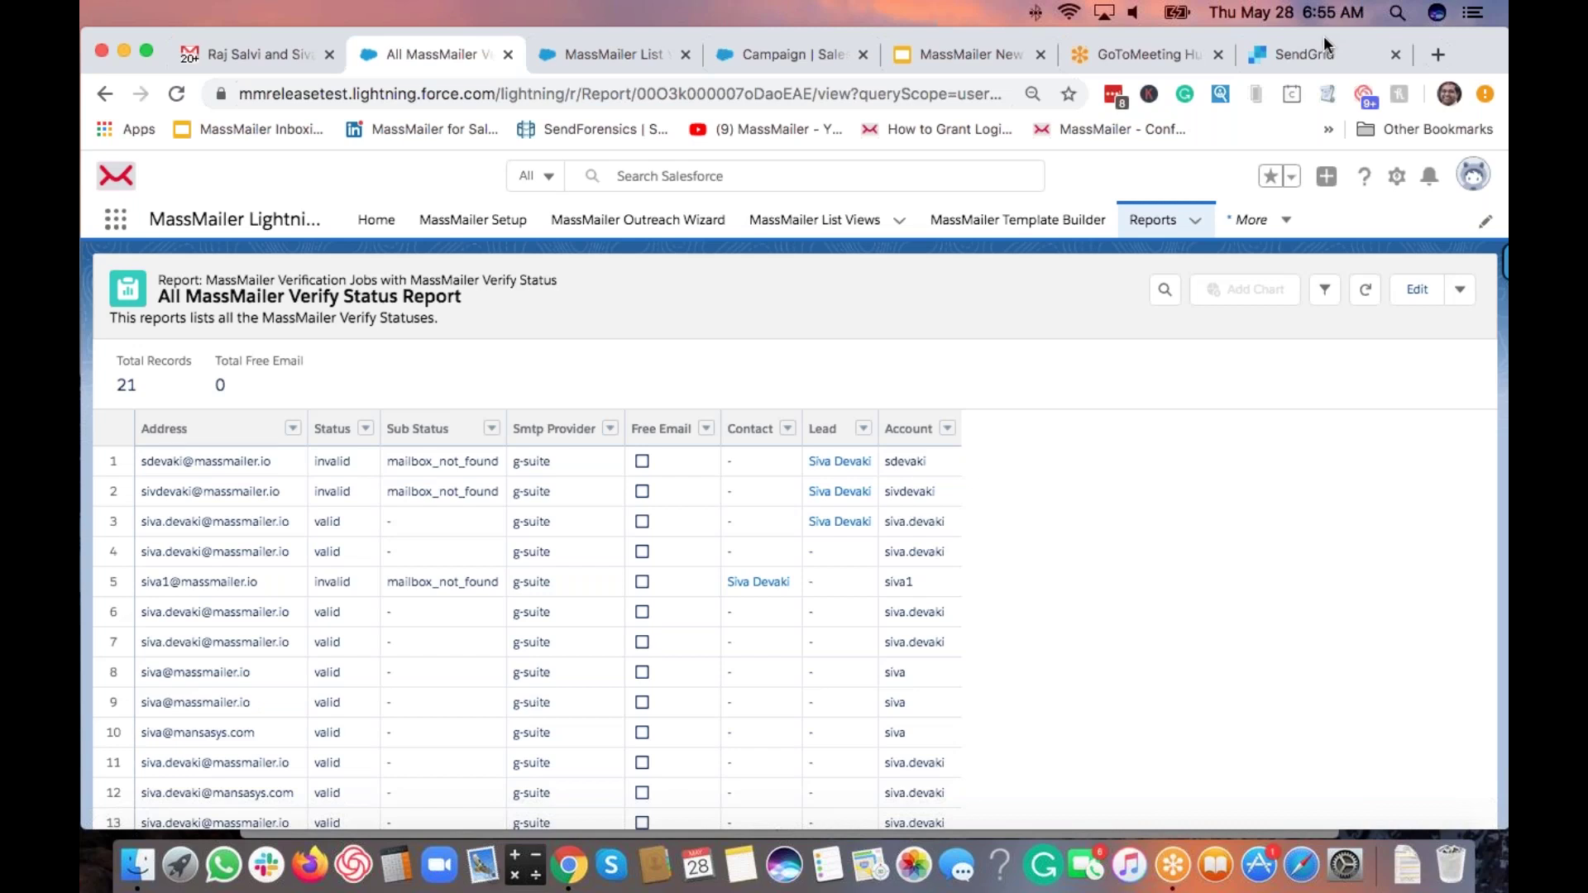
Step: Switch to the MassMailer New Features May-20 release deck in Google Slides and present its "We are here to help!" slide full screen
left_click(936, 55)
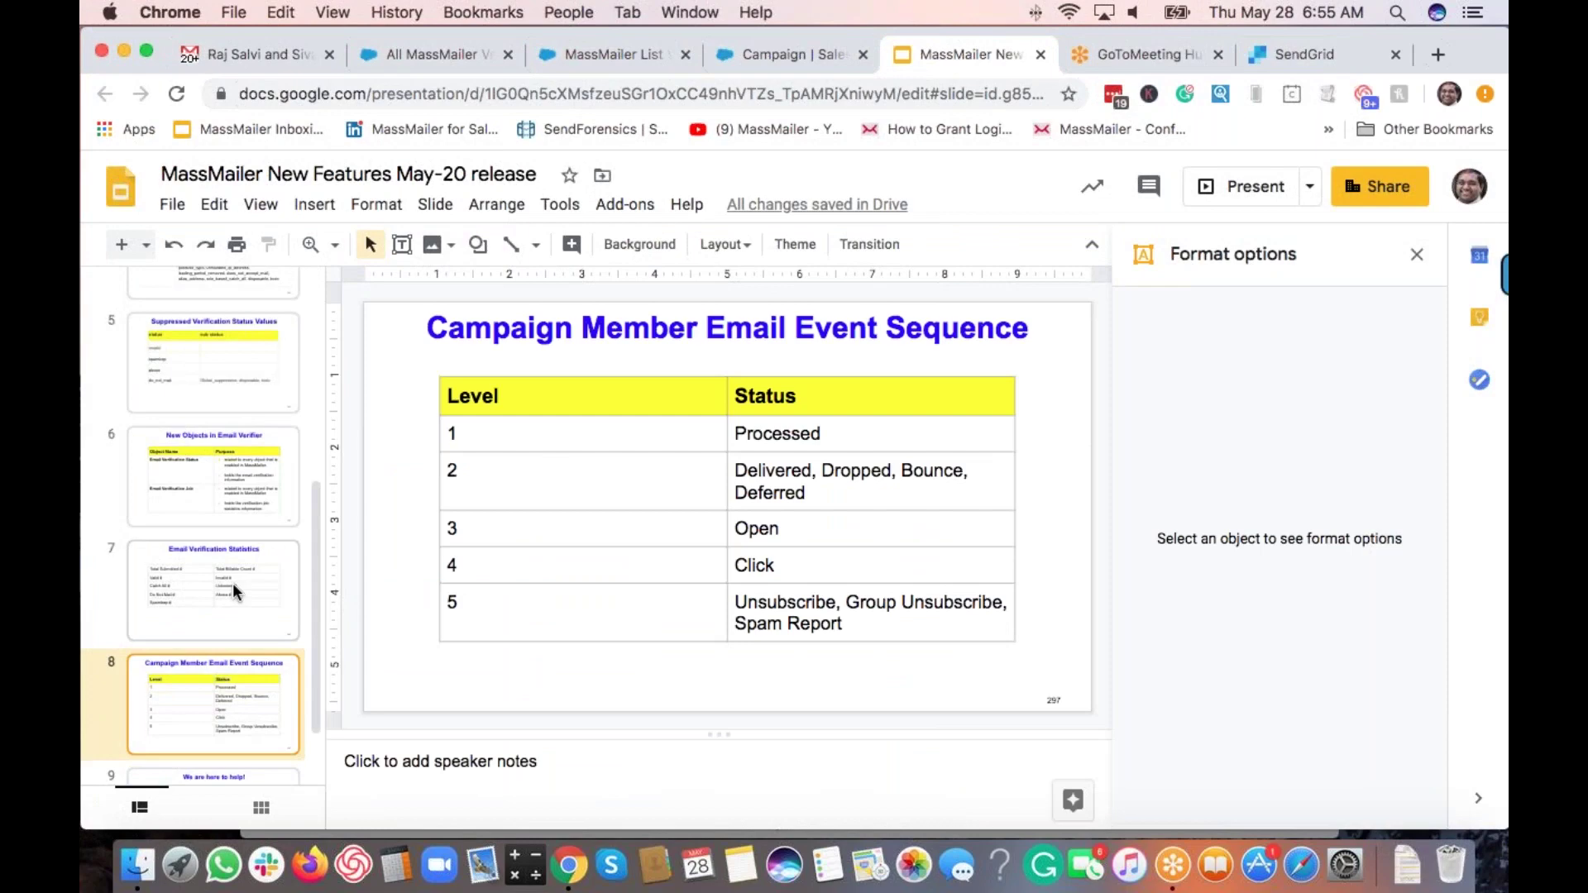
scroll(232, 582, "down", 2)
left_click(273, 688)
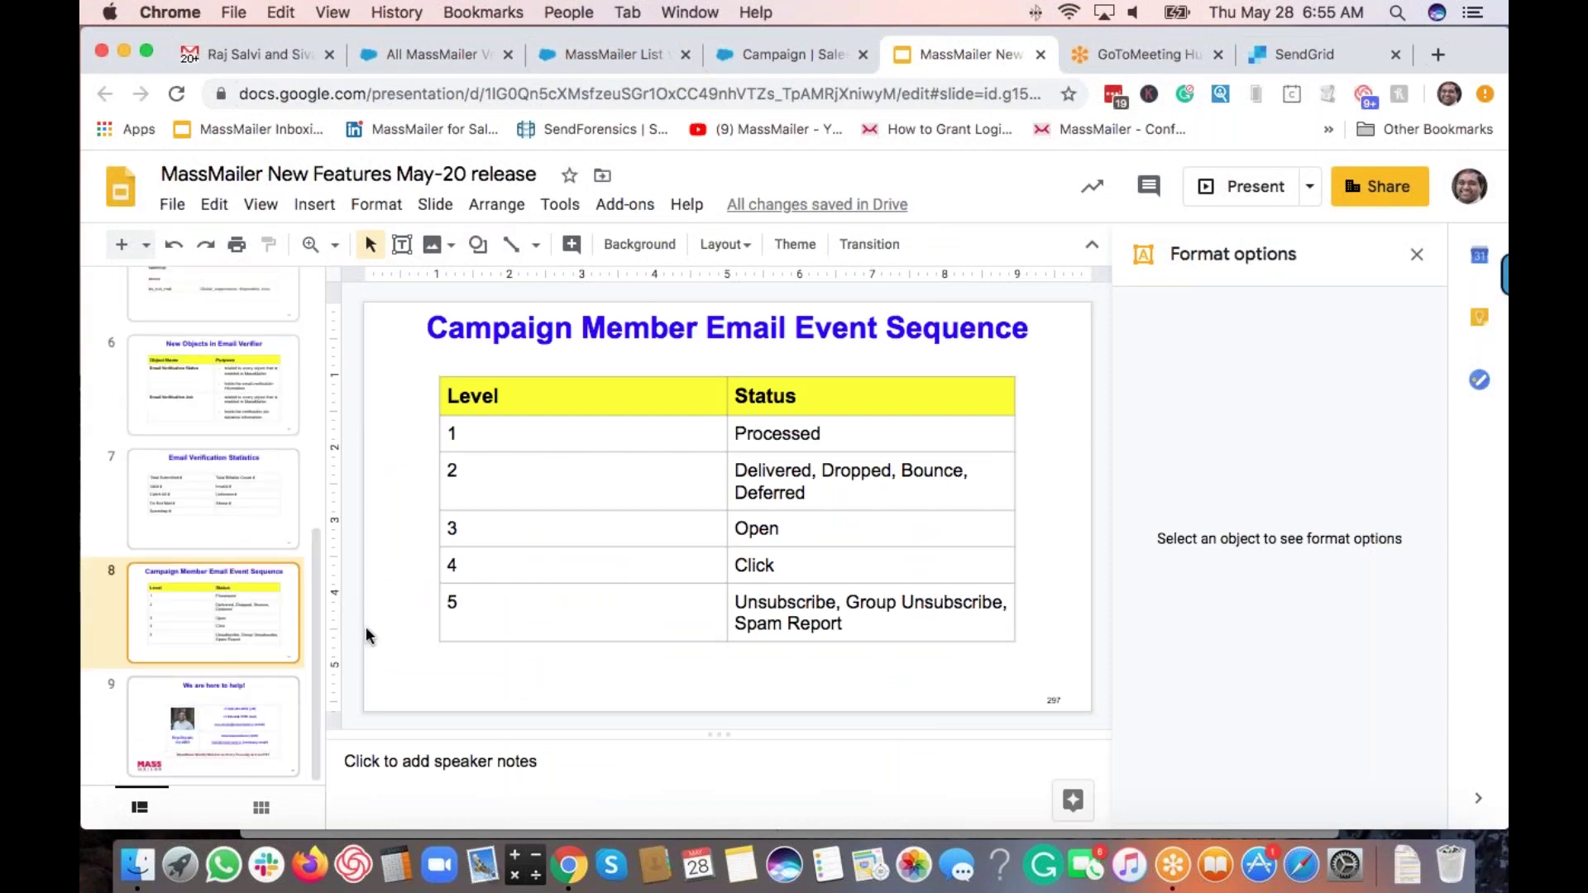
left_click(252, 204)
left_click(312, 244)
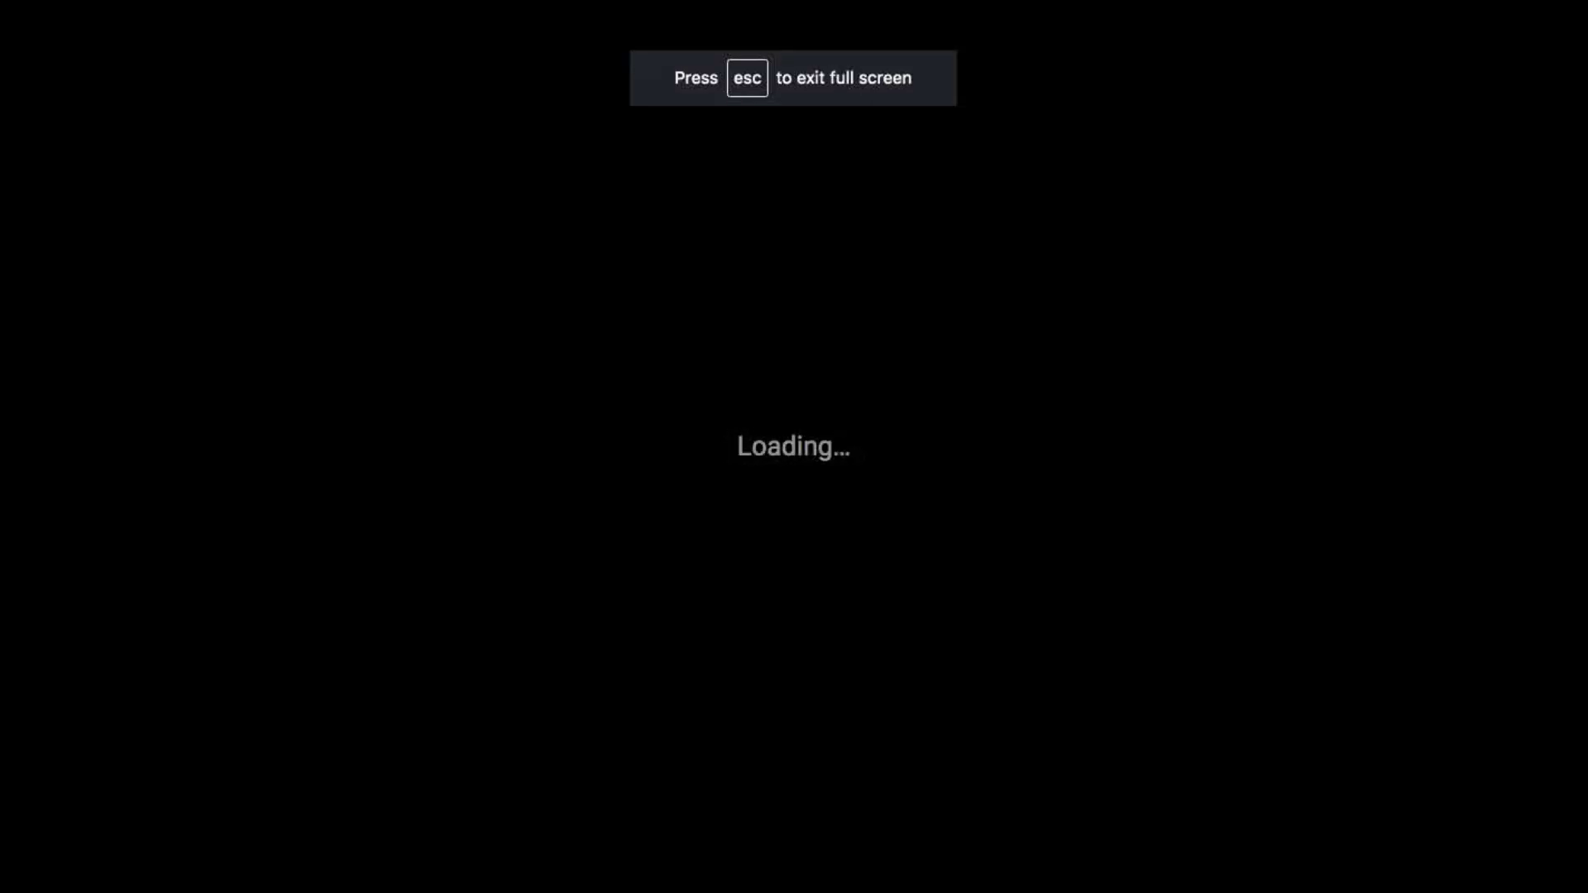